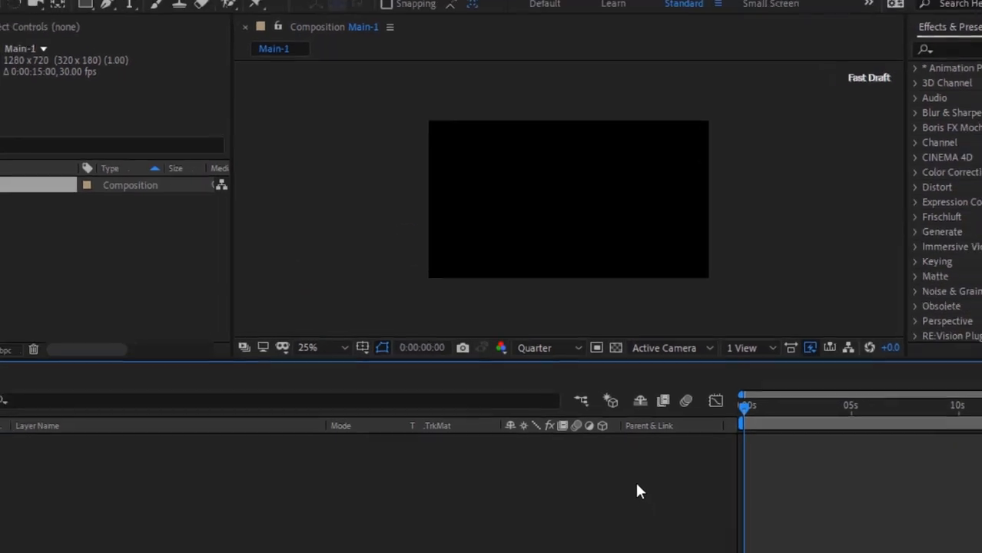
Create a white, composition-sized solid layer named BG in Main-1.
key(comma)
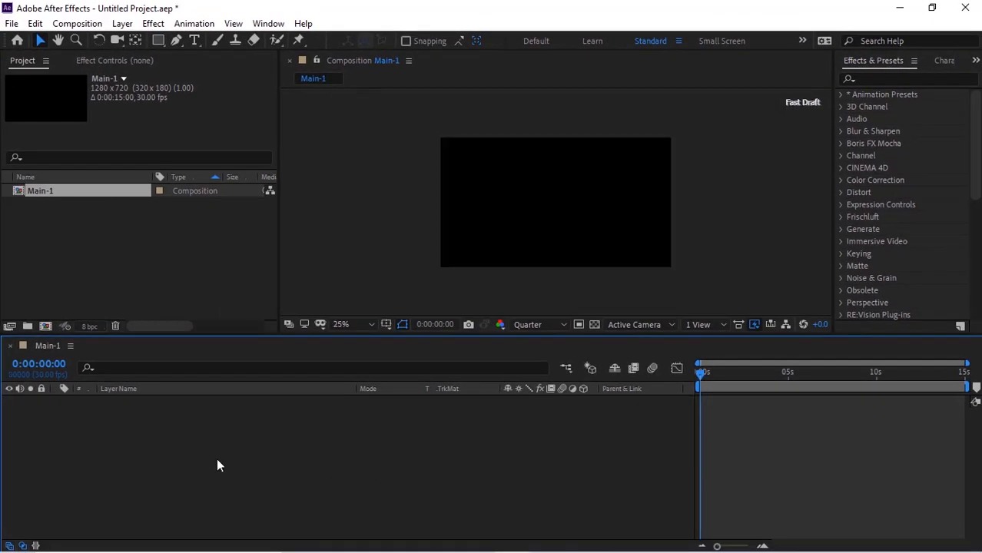
key(h)
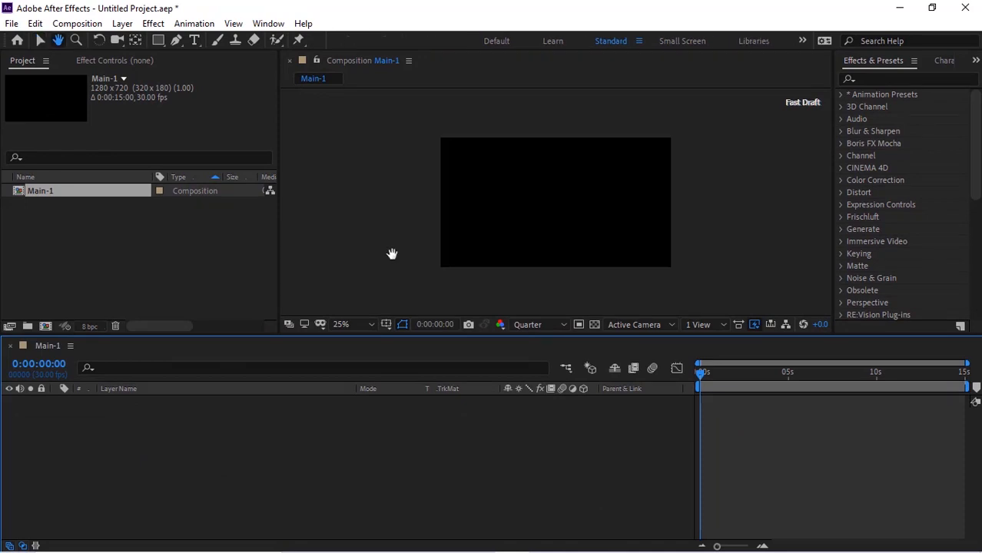
drag(549, 223, 445, 210)
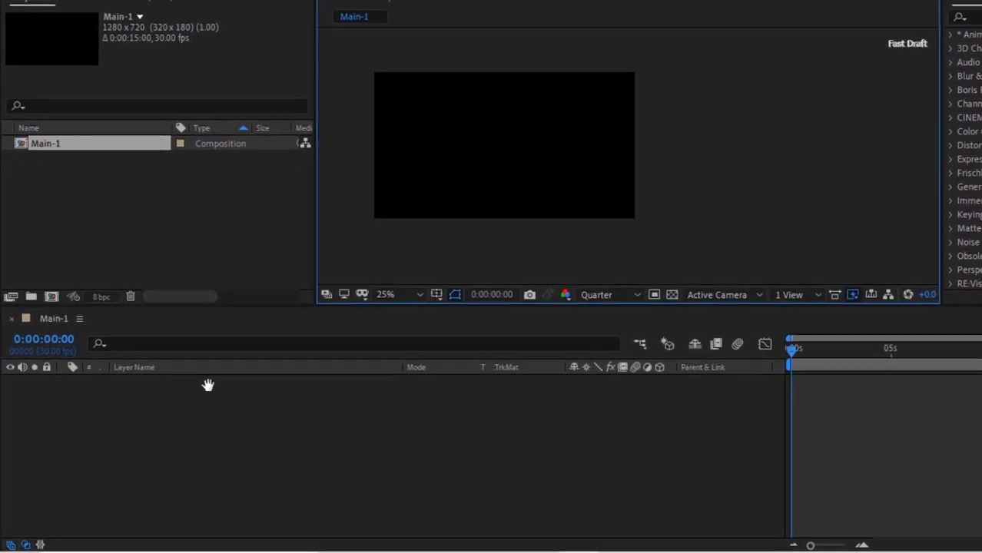
right_click(184, 405)
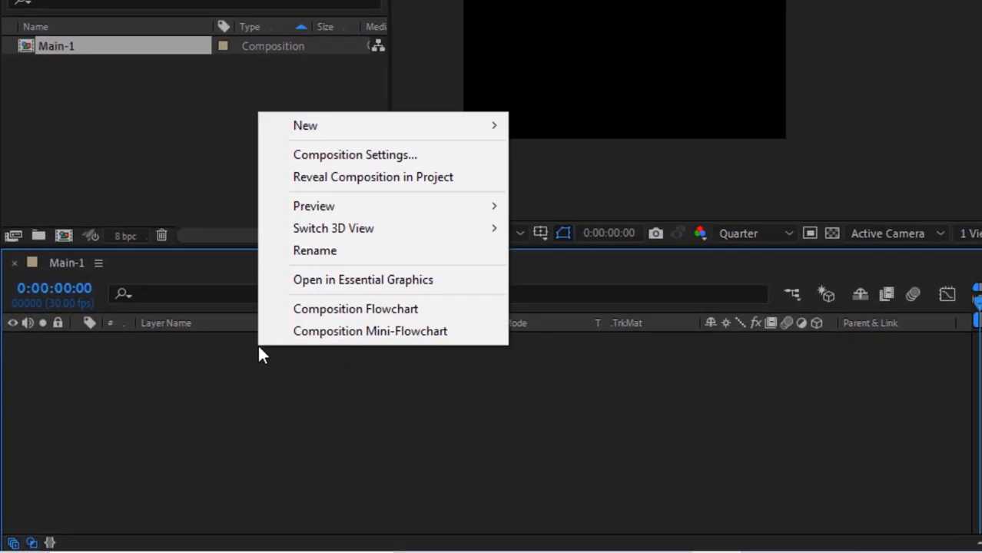
mouse_move(319, 251)
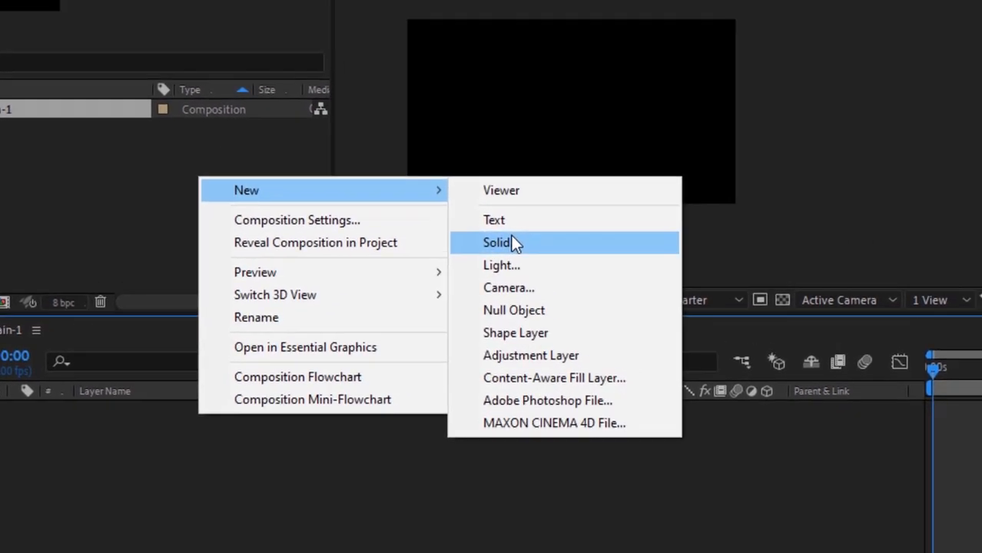
click(571, 175)
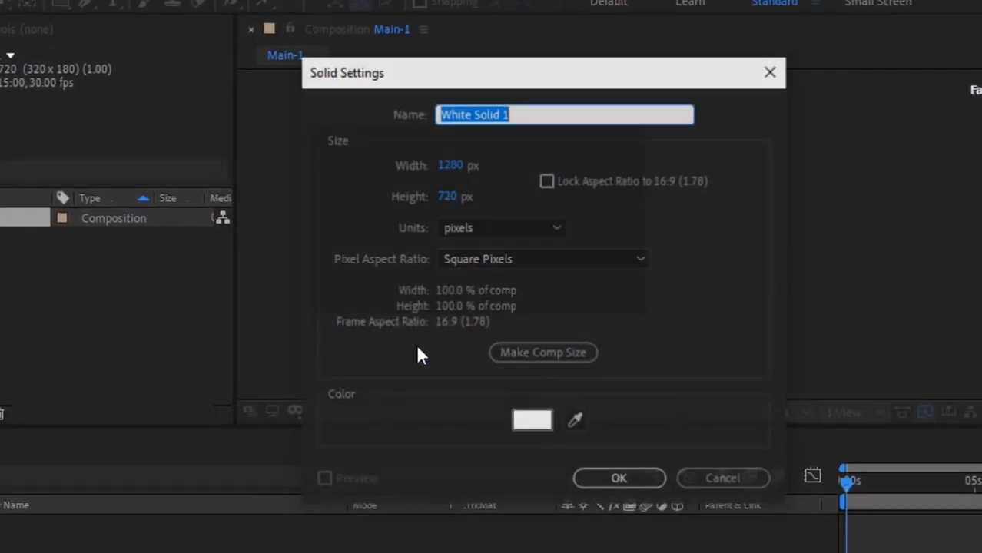
text(BG)
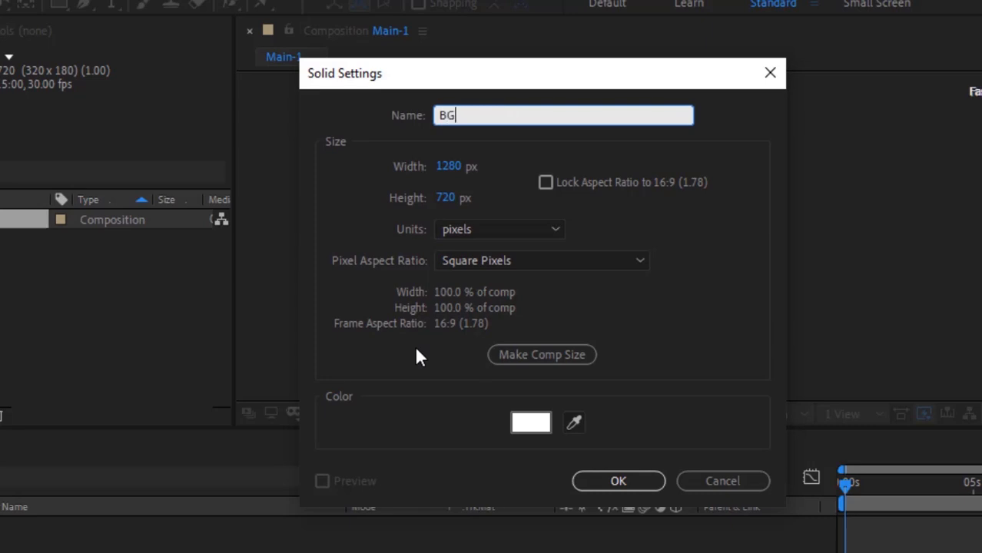
key(Return)
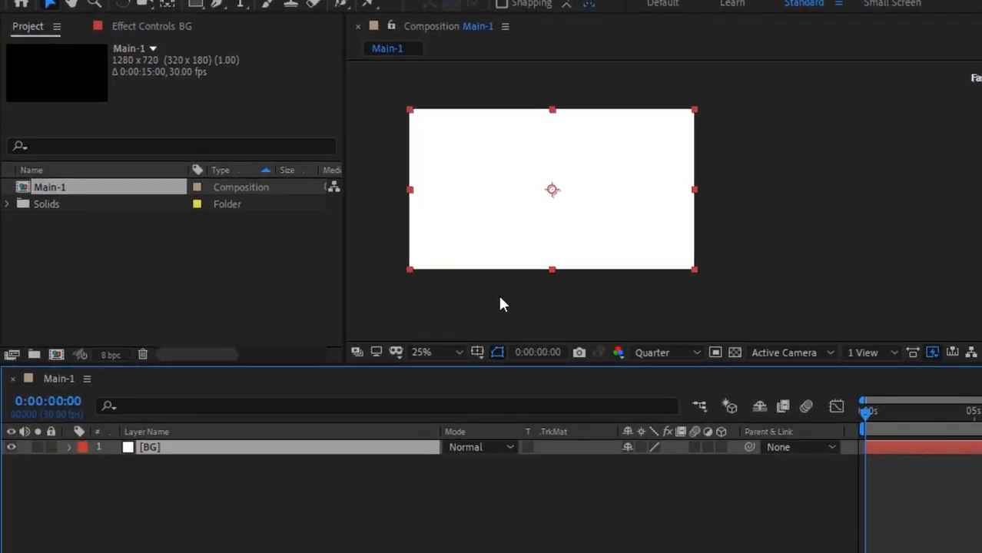
Add a new shape layer above BG containing a rectangle that fills the whole composition frame.
key(period)
key(h)
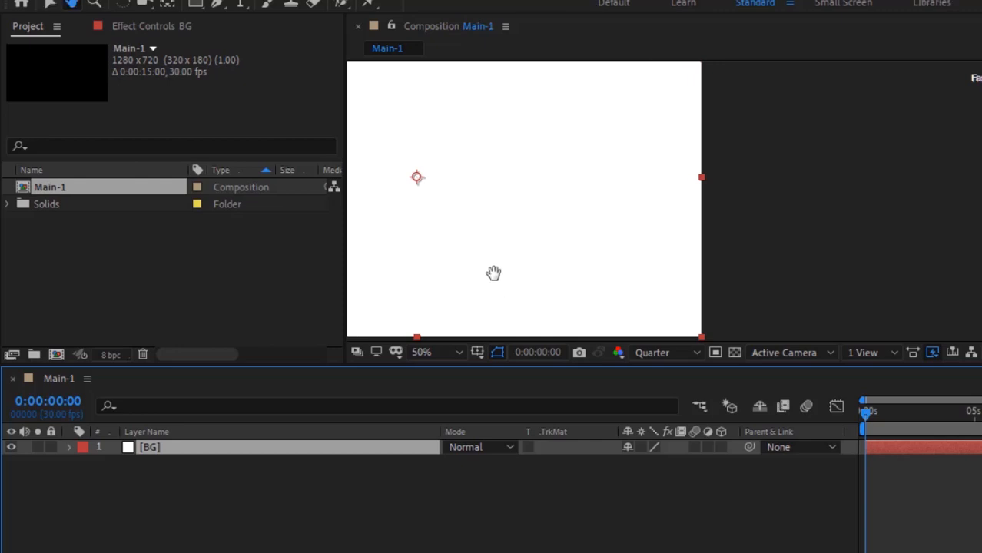
drag(494, 274, 740, 219)
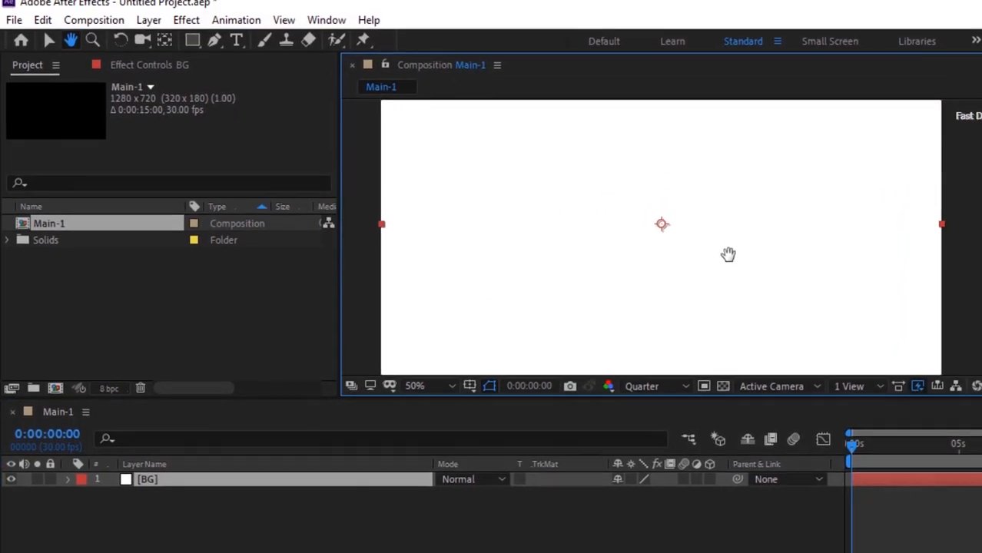
key(v)
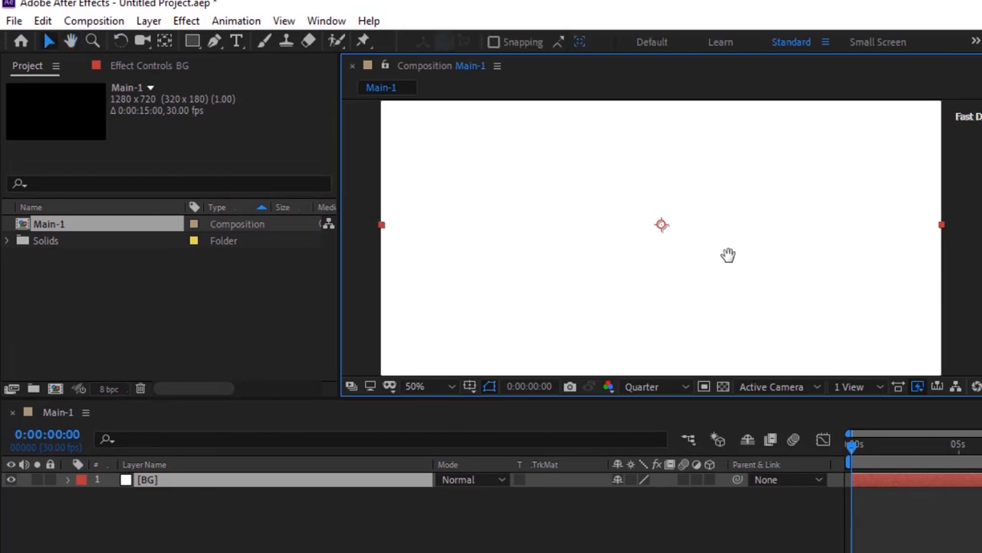
click(233, 551)
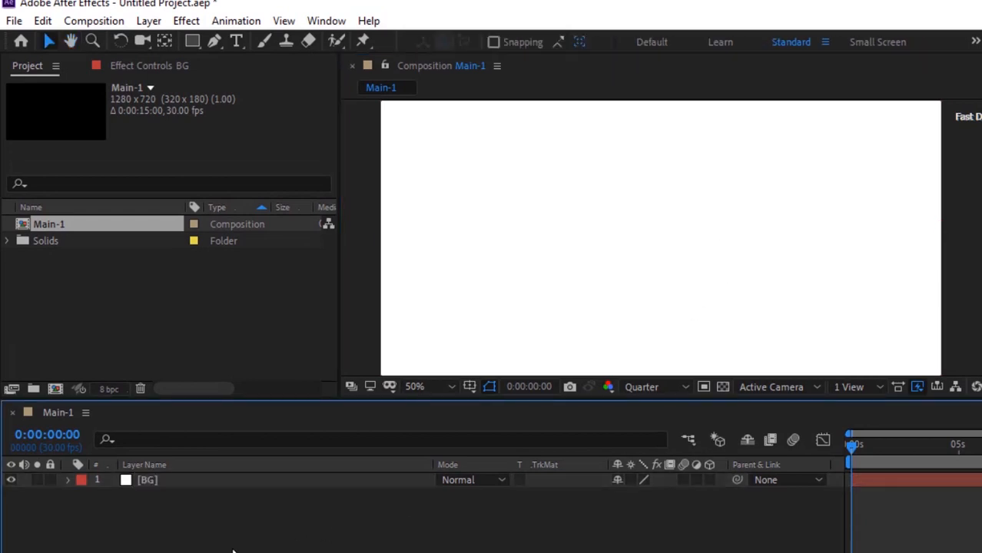
double_click(189, 42)
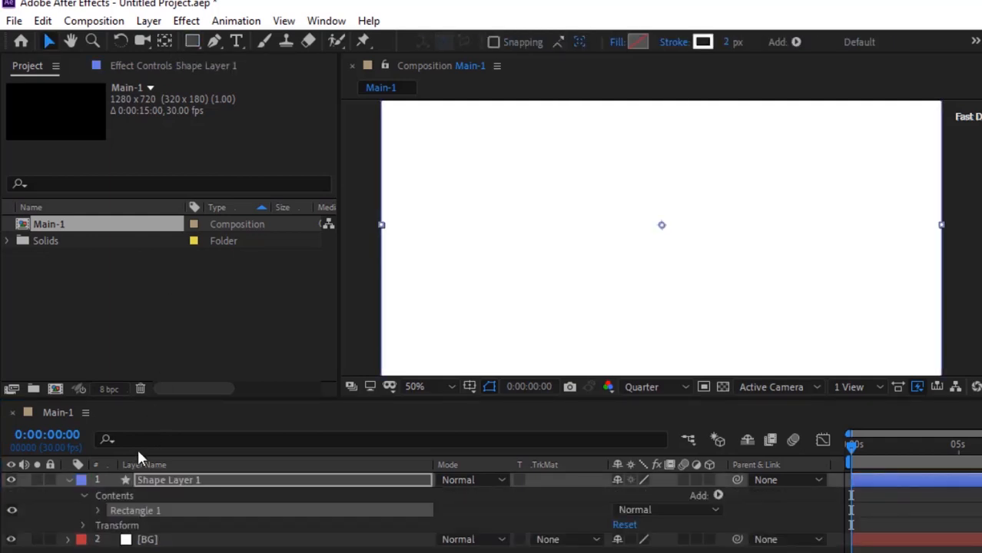
click(69, 479)
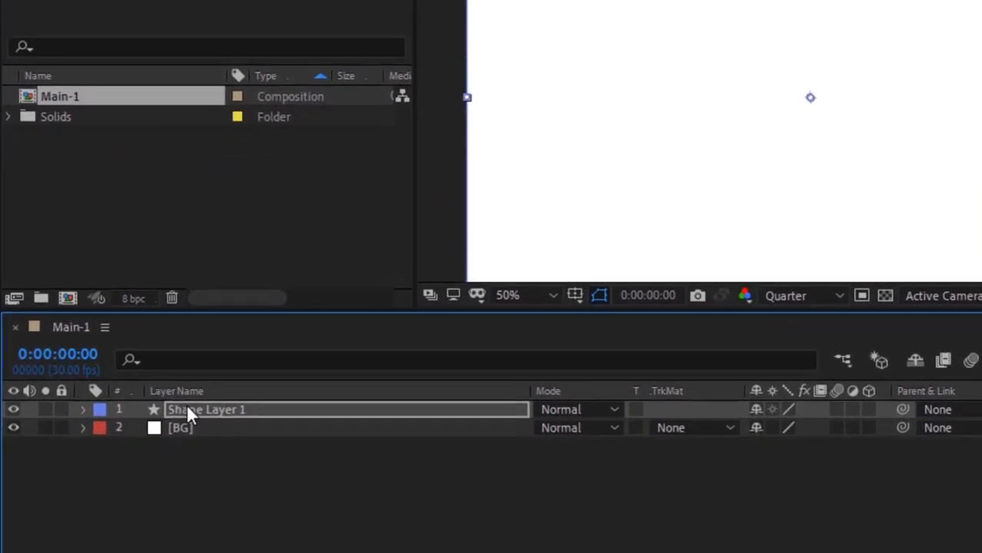
Rename the shape layer as Floor and make it a 3D layer.
click(153, 480)
key(Return)
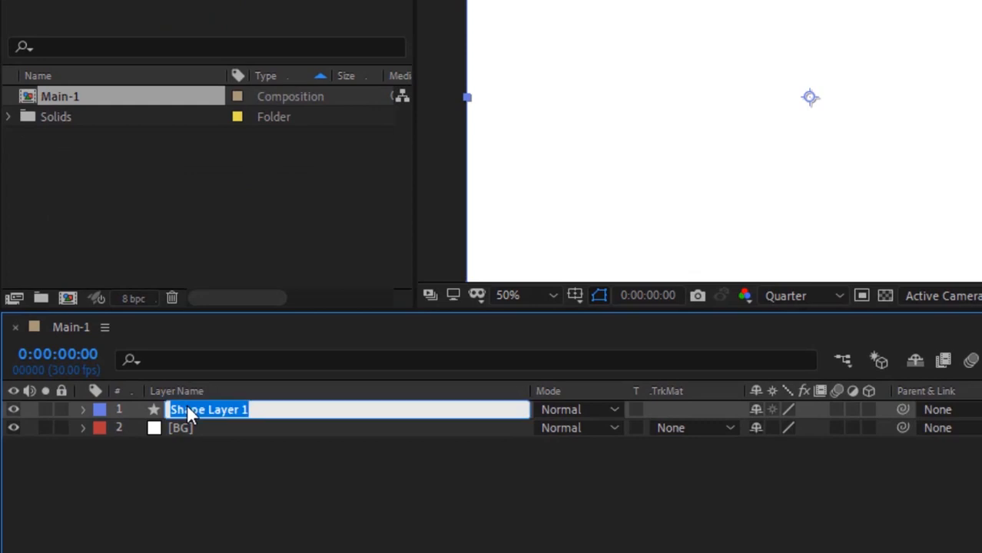
text(Floor)
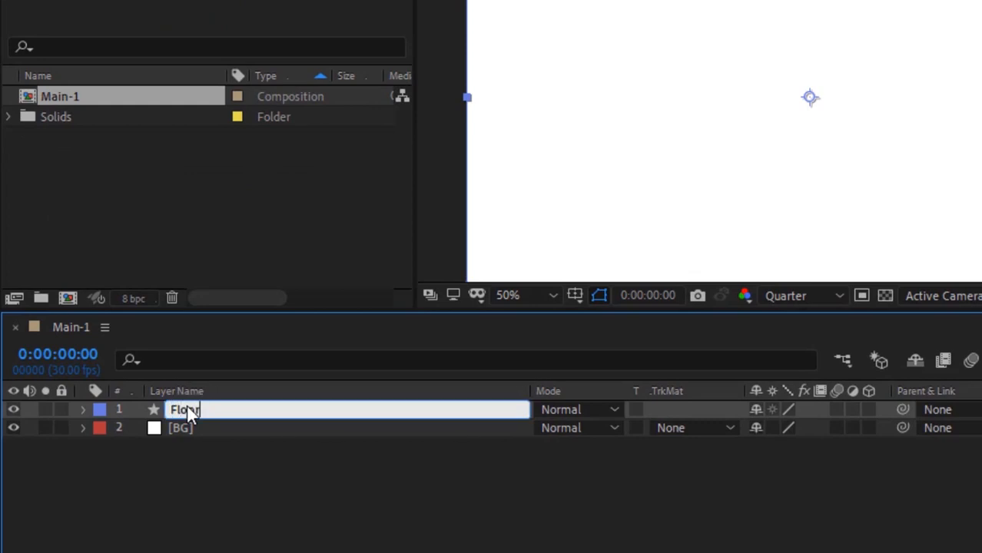
key(Return)
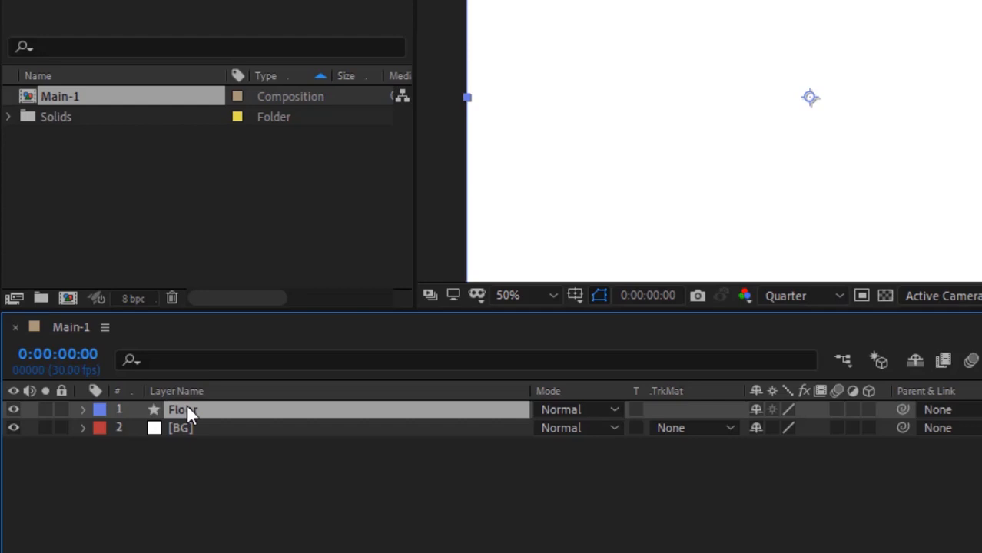
click(227, 467)
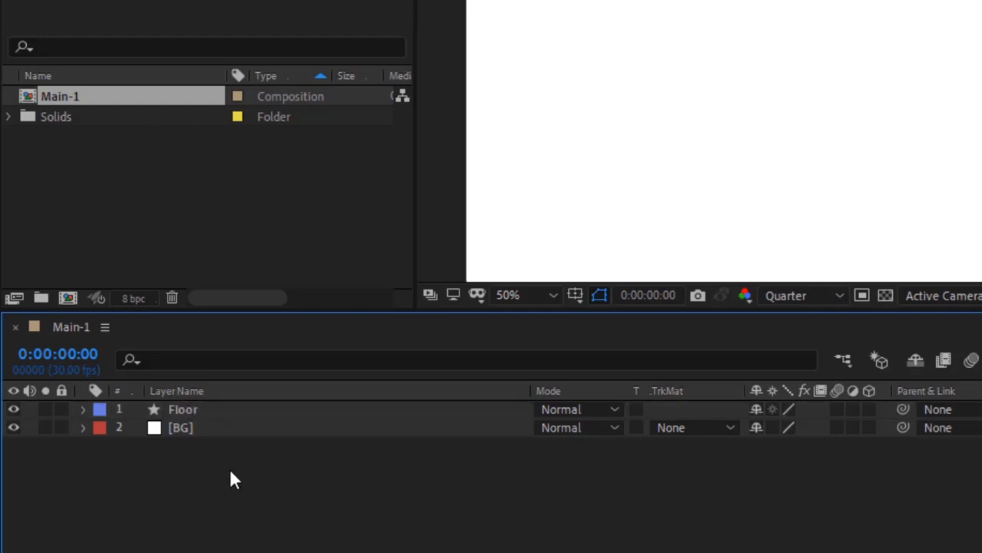
click(172, 411)
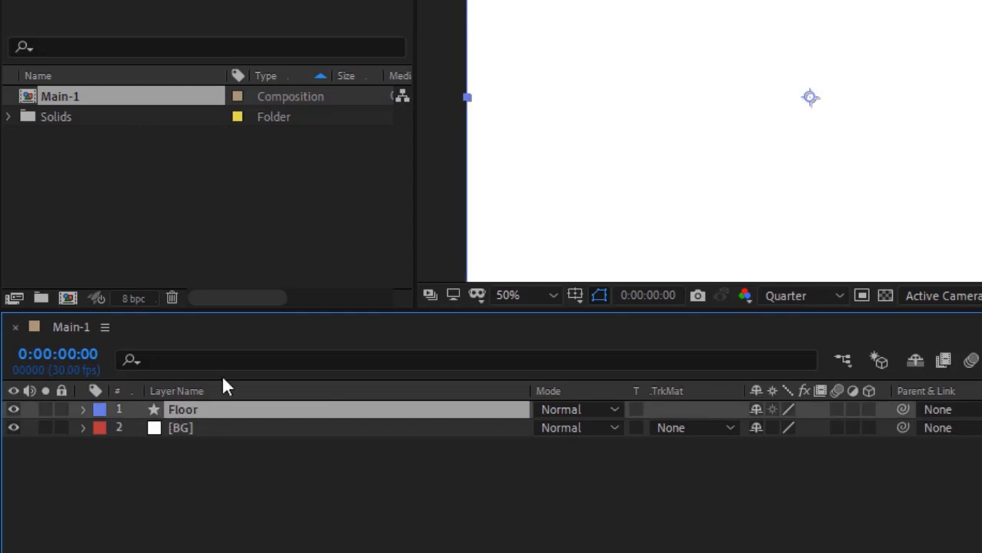
click(869, 411)
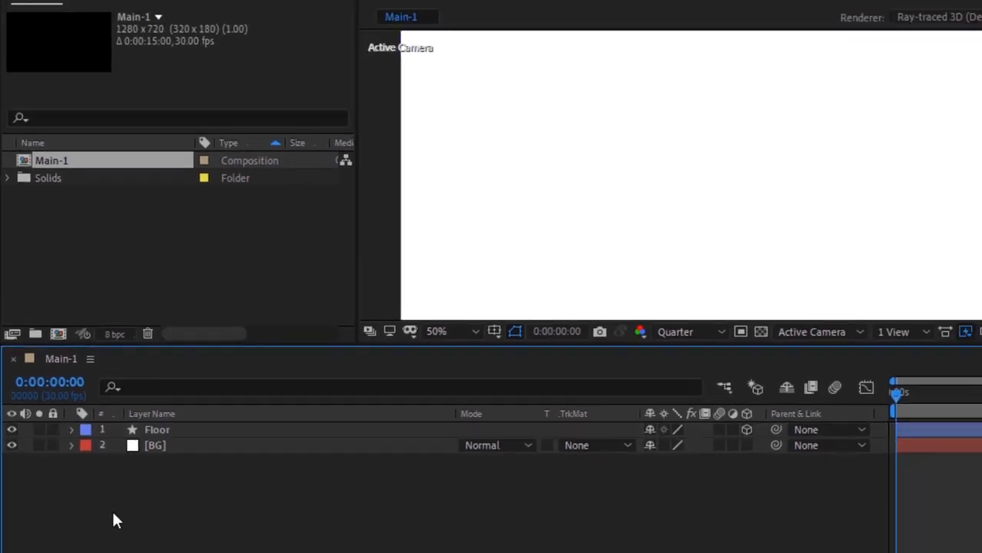
Hide the stroke of the Floor layer's rectangle and enable its fill.
click(71, 430)
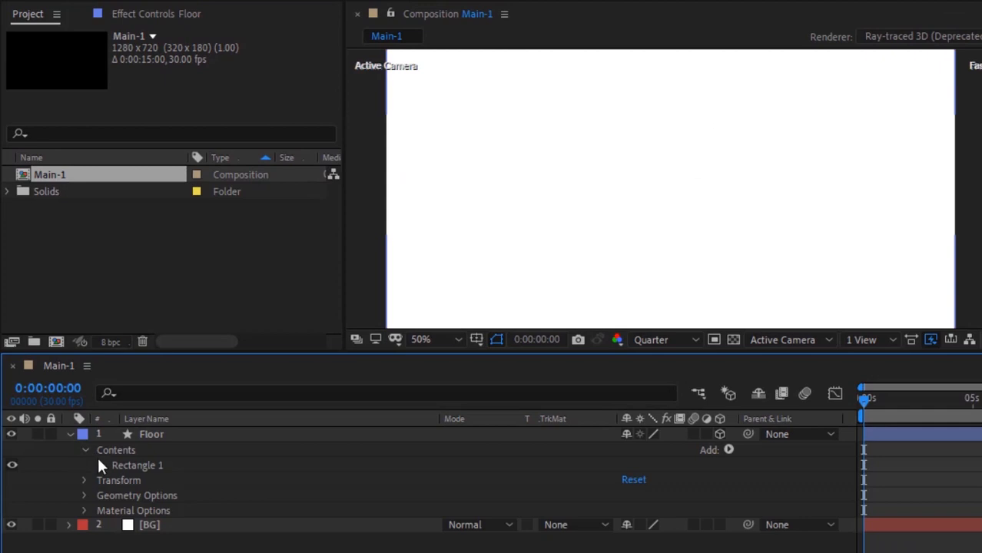
click(100, 466)
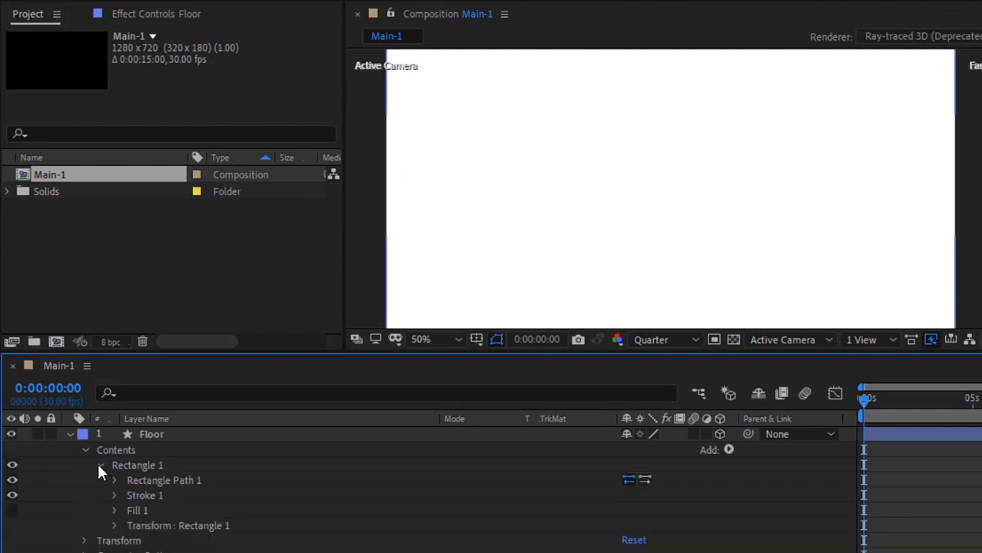
click(12, 496)
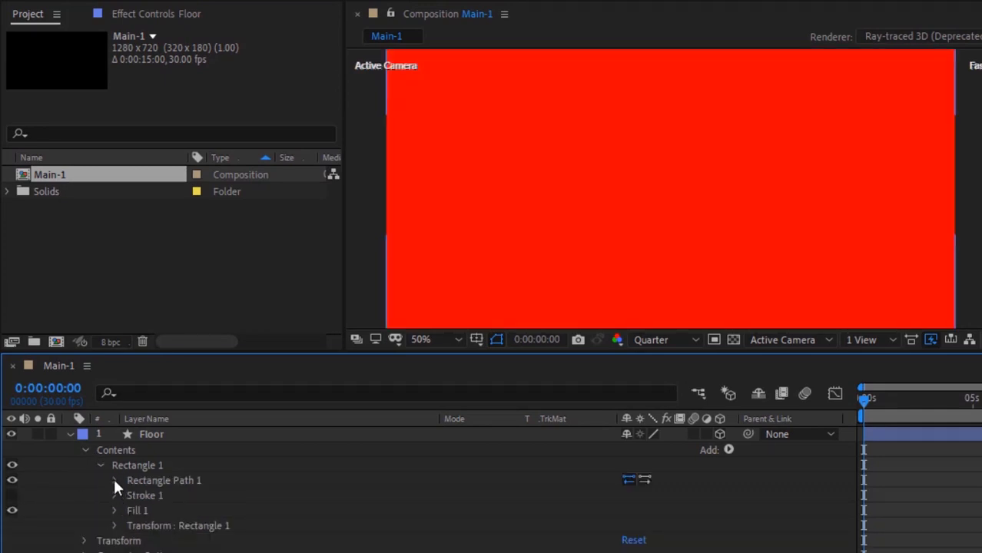
Set the size of the Floor layer's rectangle path to 1000 by 1000.
click(115, 481)
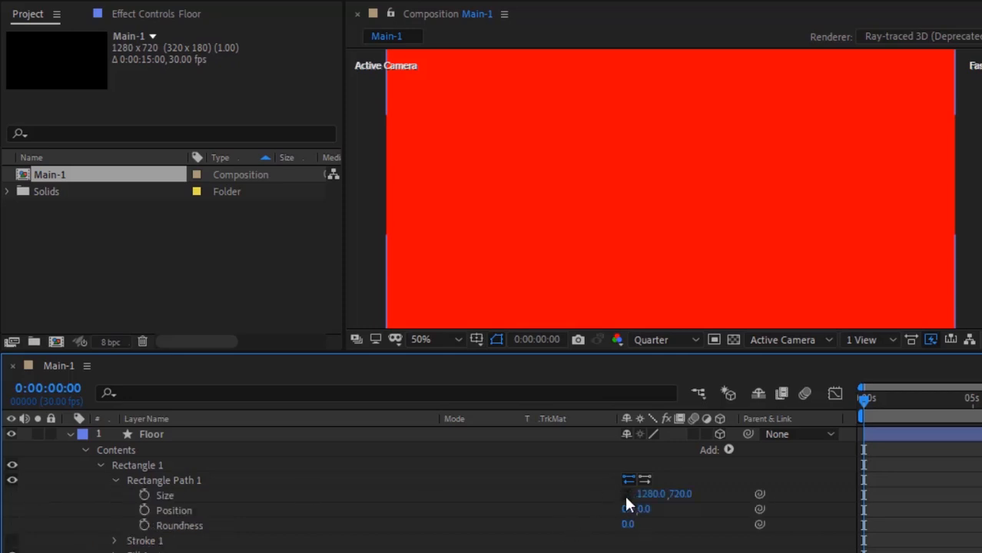
click(650, 494)
text(4000)
key(Tab)
text(1000)
key(Return)
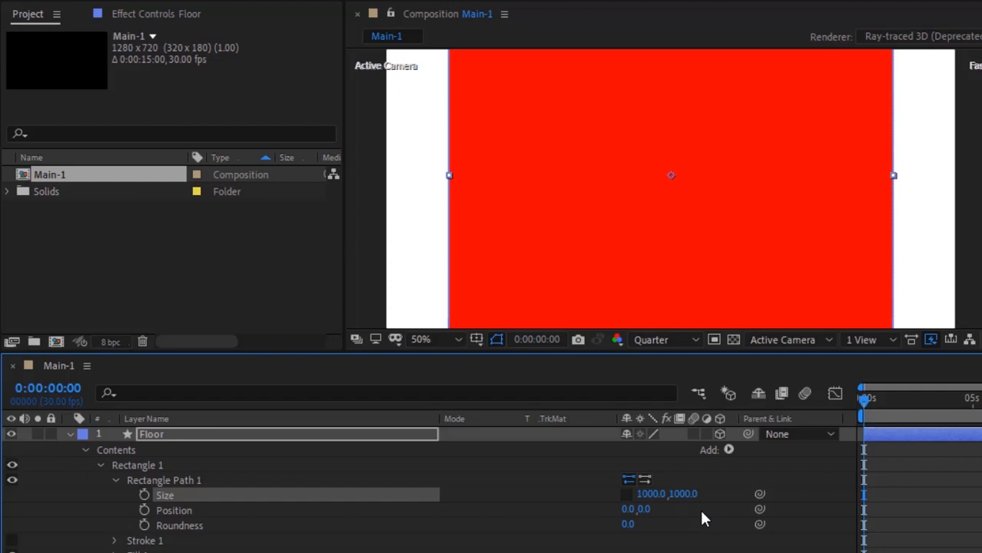
click(115, 482)
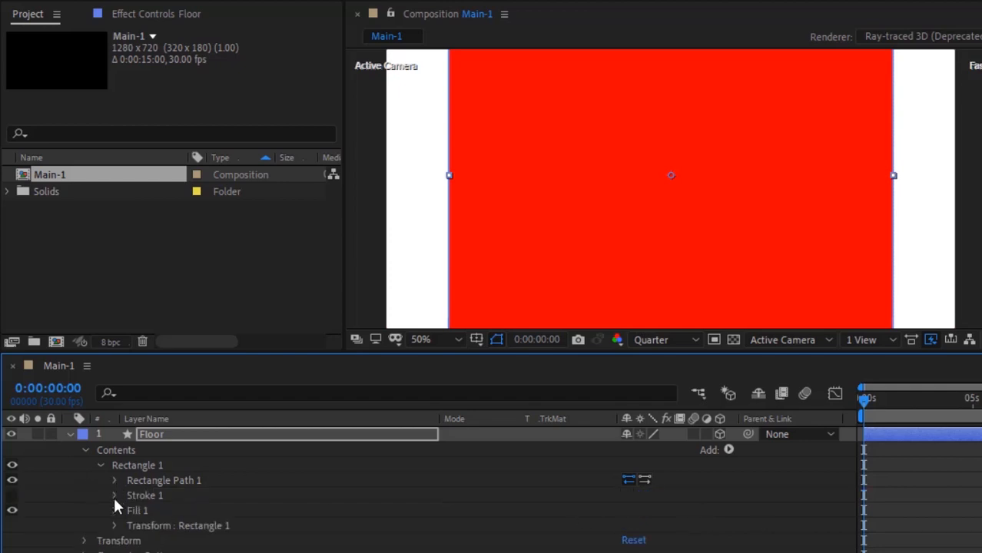
Change the fill color of the Floor rectangle to white (FFFFFF) and collapse the layer's contents.
click(114, 509)
click(631, 551)
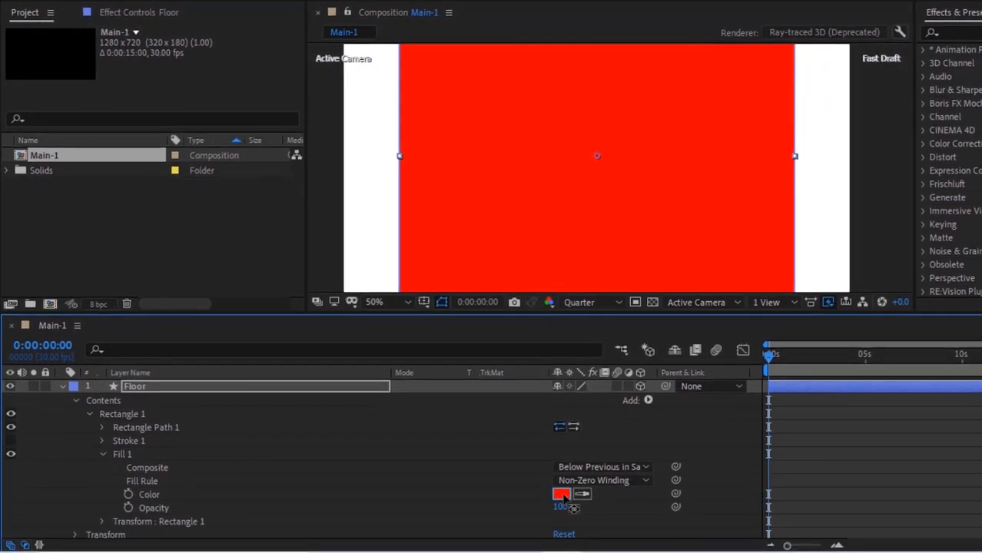
drag(509, 302, 424, 93)
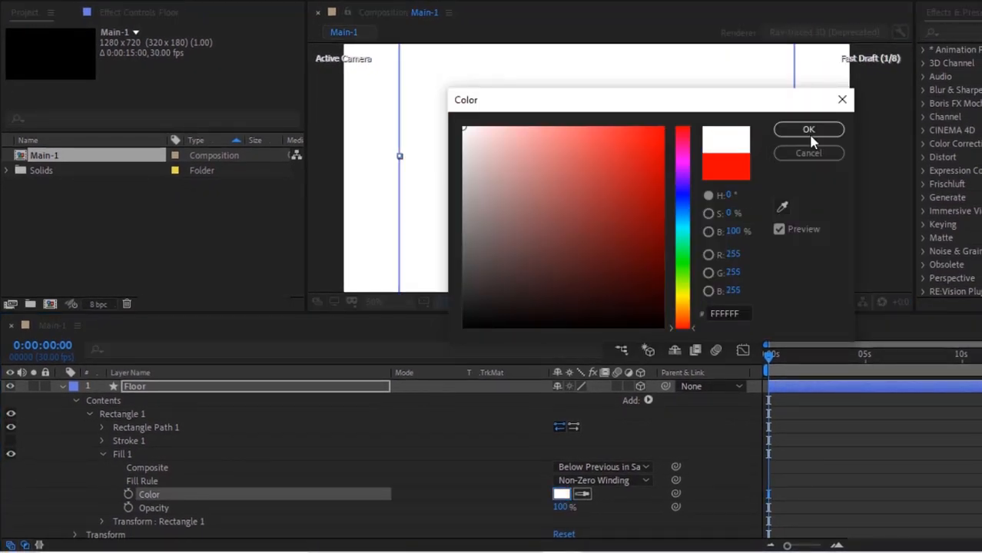
click(808, 130)
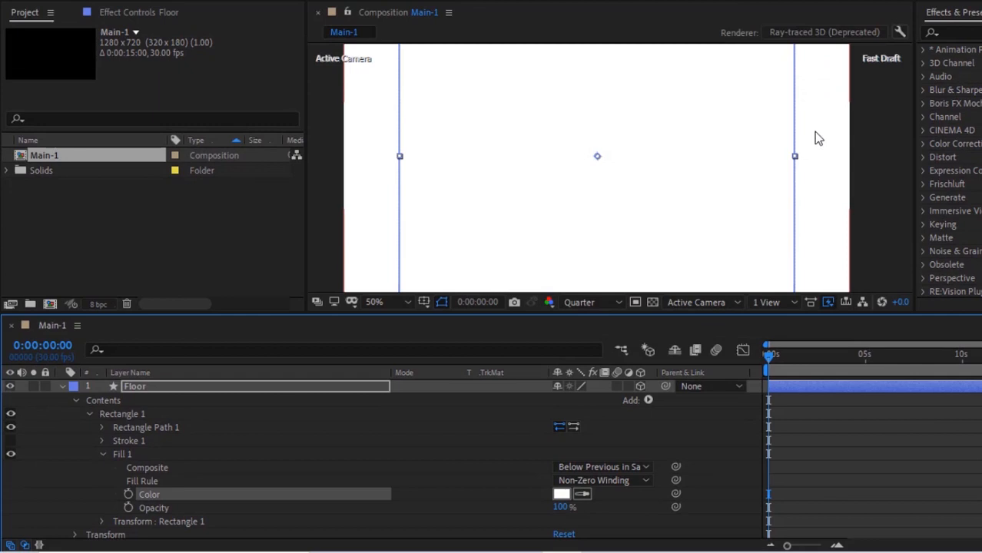
key(comma)
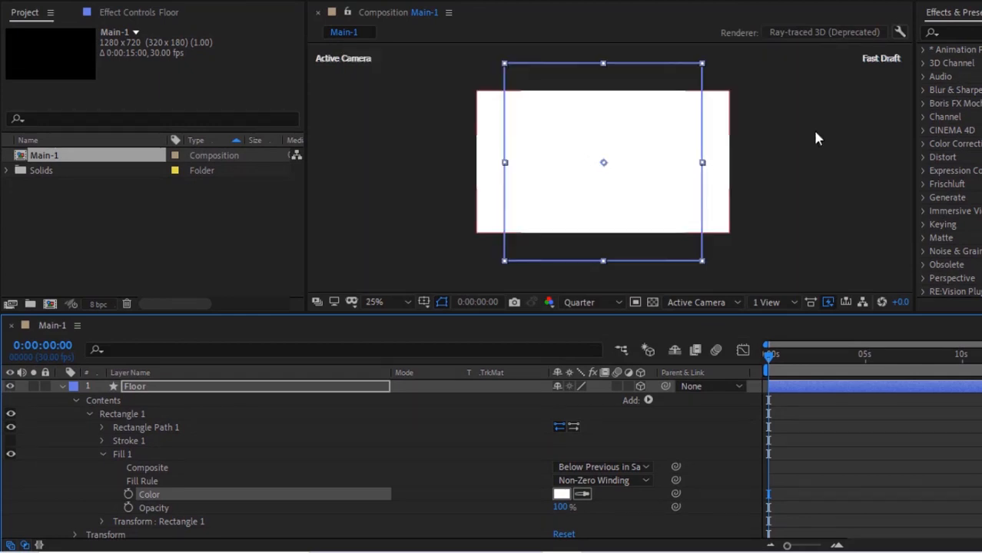
click(103, 455)
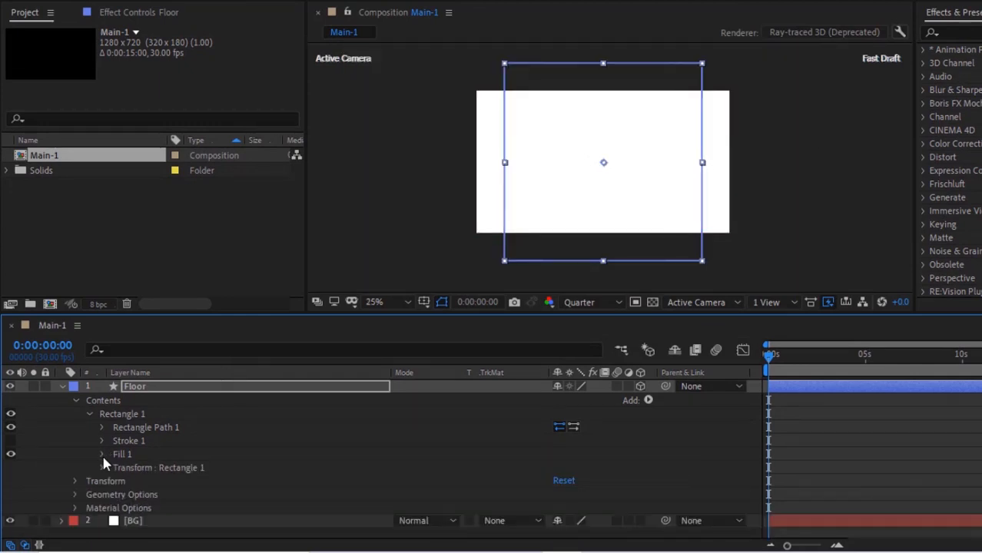
click(87, 413)
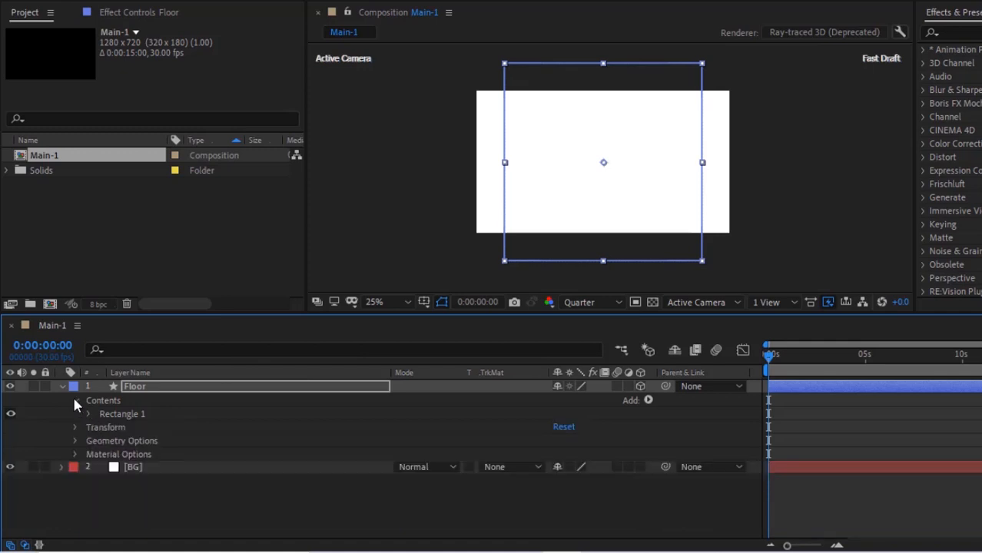
click(76, 399)
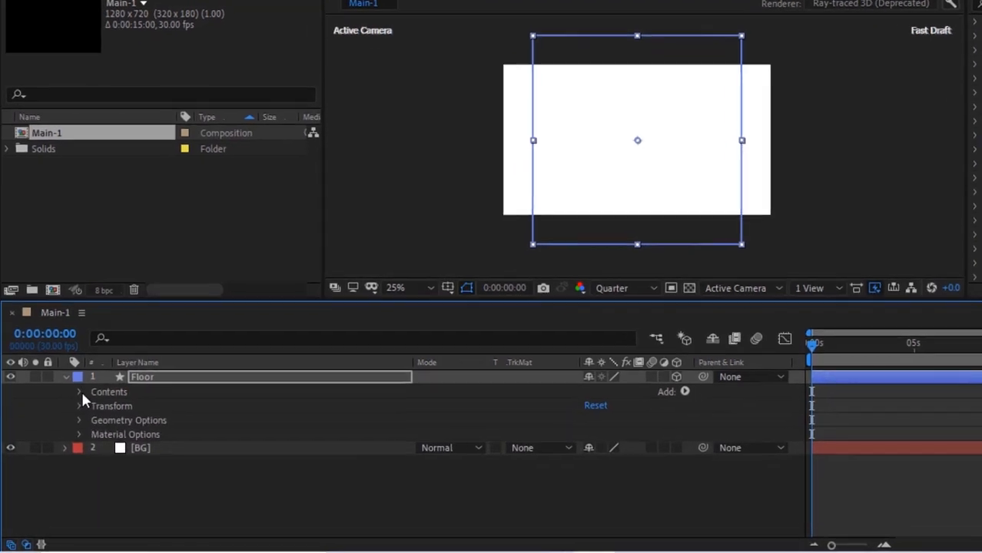
Set the scale of the Floor layer to 2000% on all axes.
click(81, 407)
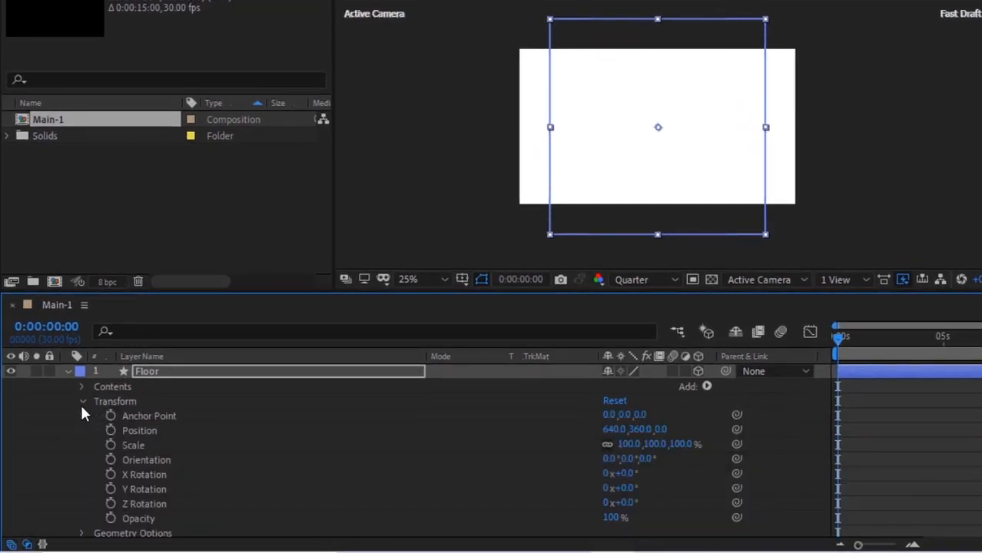
click(627, 444)
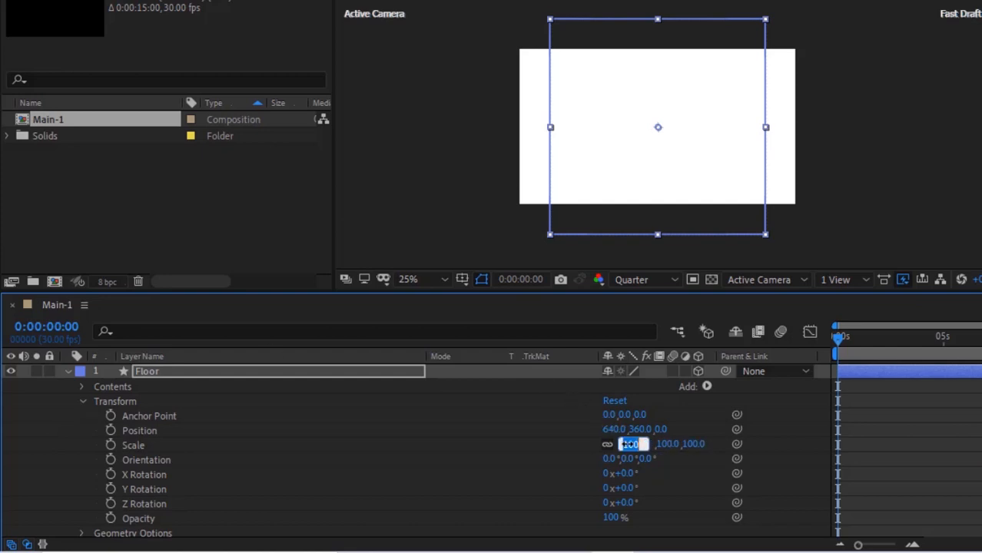
text(2000)
key(Return)
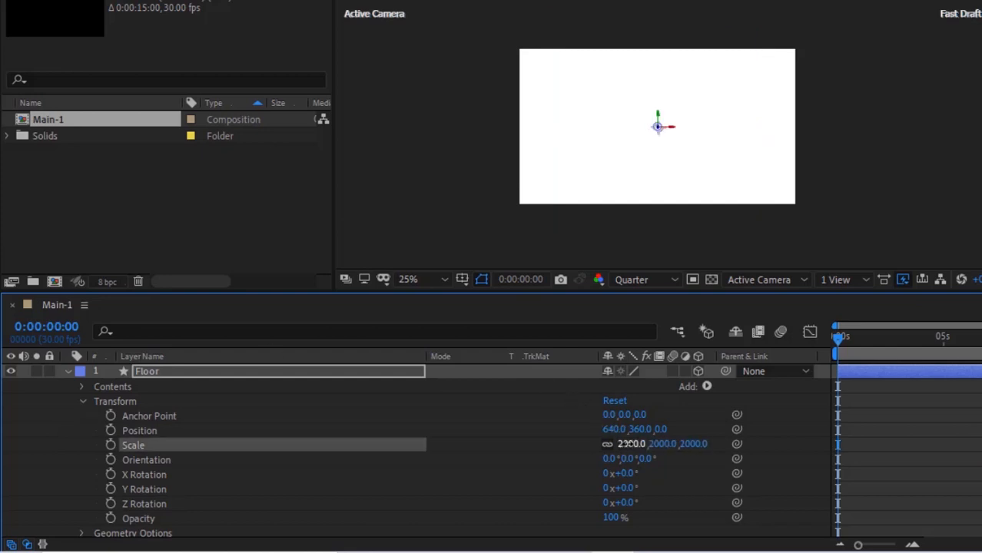
Set the X Rotation of the Floor layer to 90° and collapse its transform properties.
click(626, 474)
text(90)
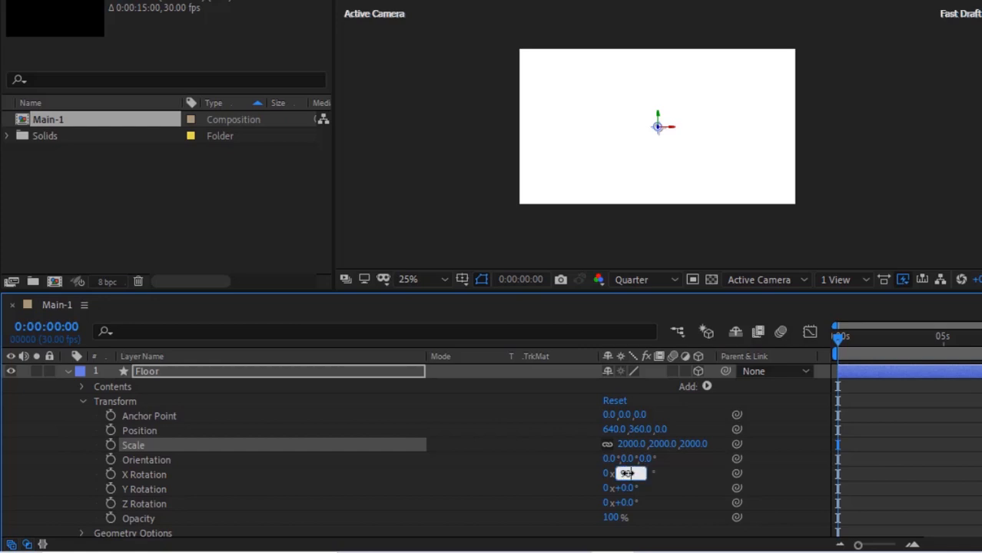
key(Return)
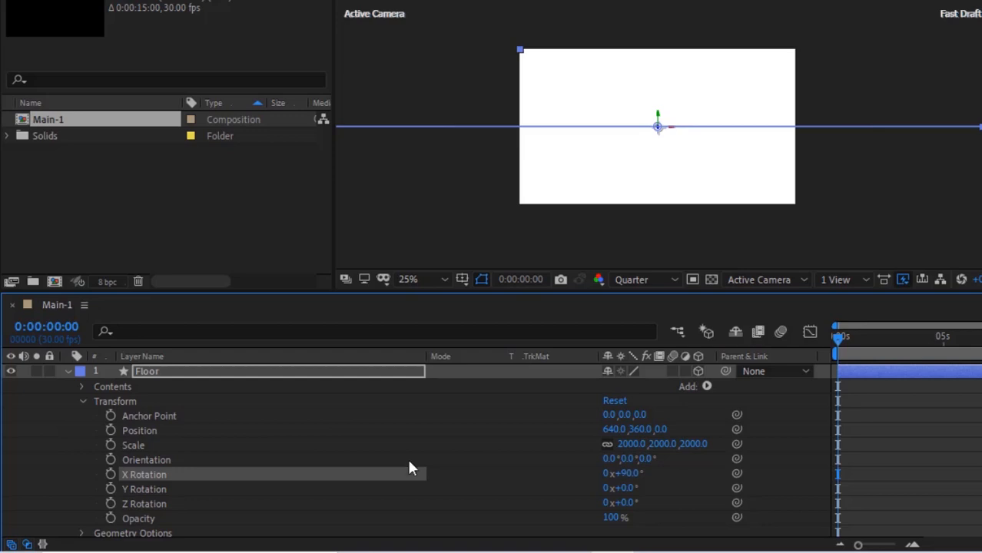
click(82, 401)
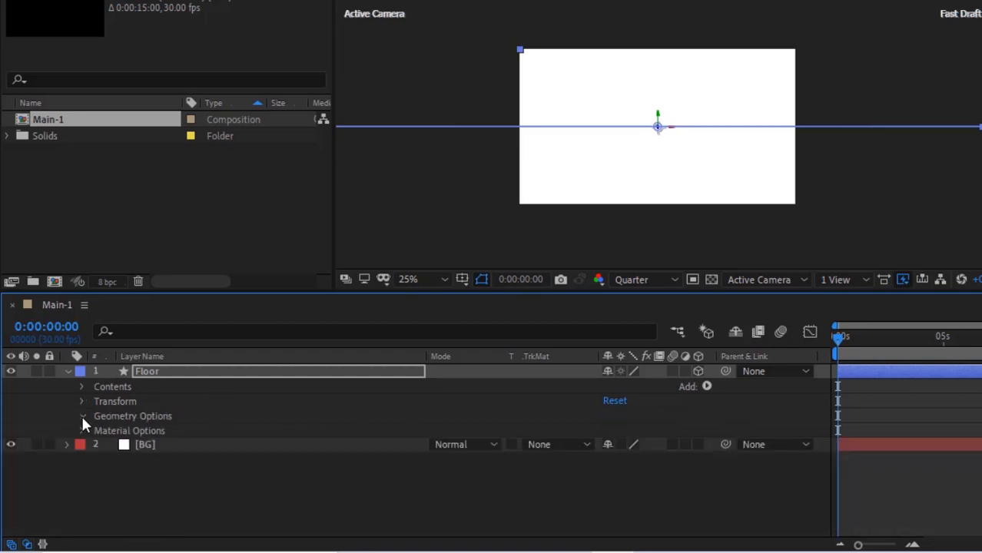
Check the Floor layer's geometry and material options, then collapse and deselect the layer.
click(82, 417)
click(82, 417)
click(82, 431)
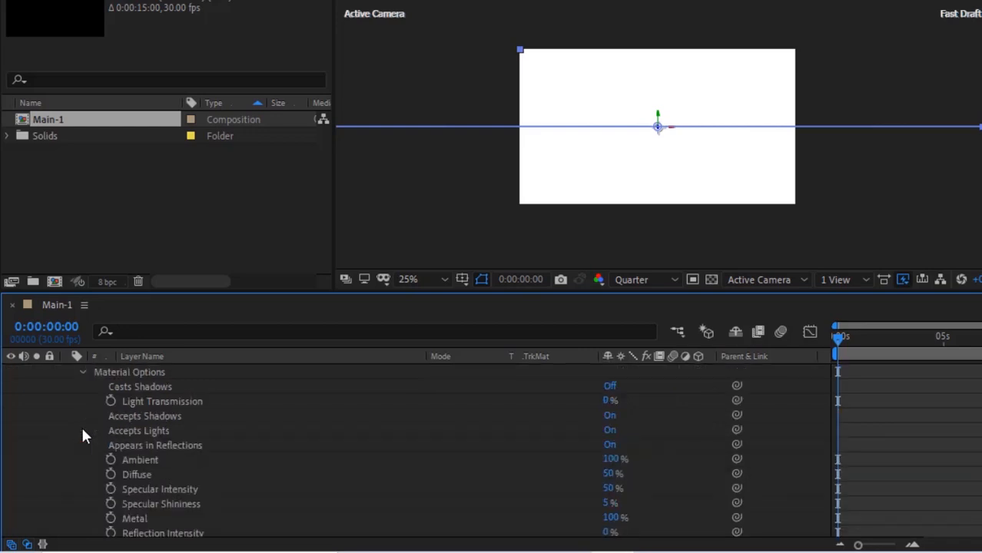
click(82, 373)
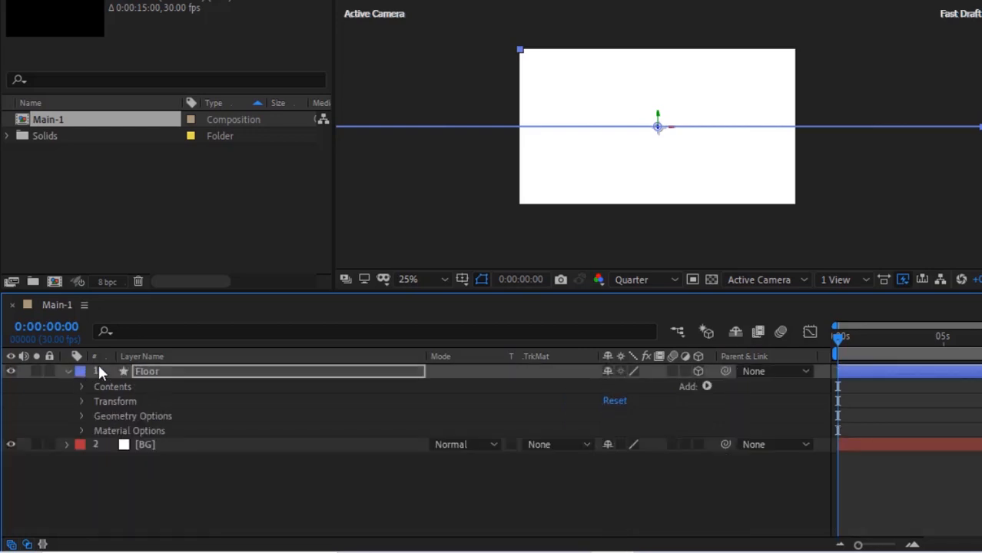
click(68, 372)
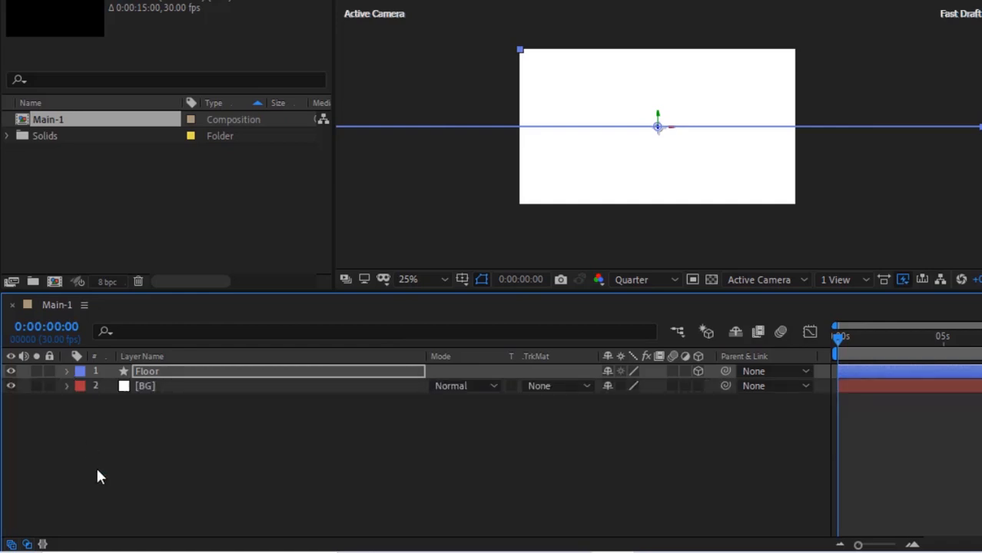
click(141, 457)
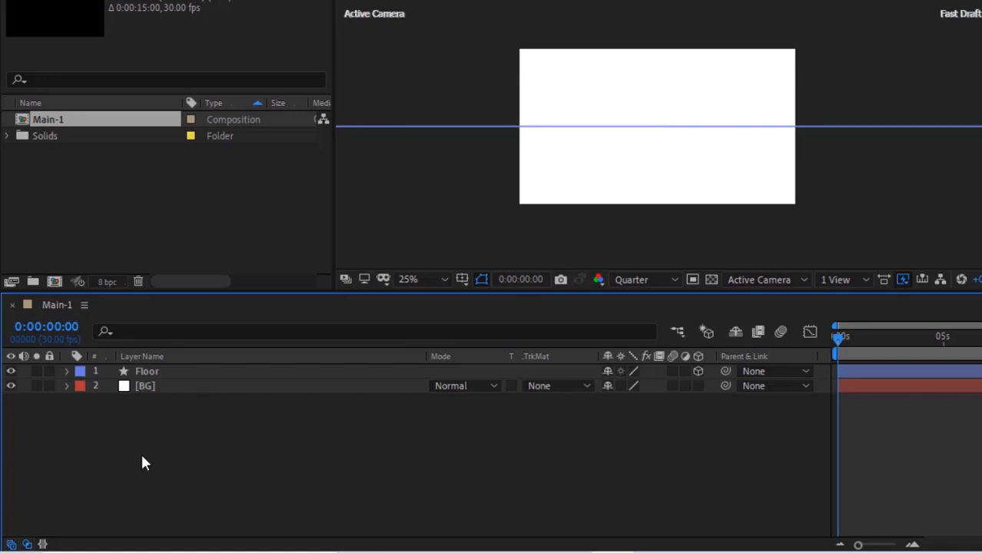
Create a two-node camera layer named Camera with Lock to Zoom turned off.
right_click(65, 452)
mouse_move(237, 252)
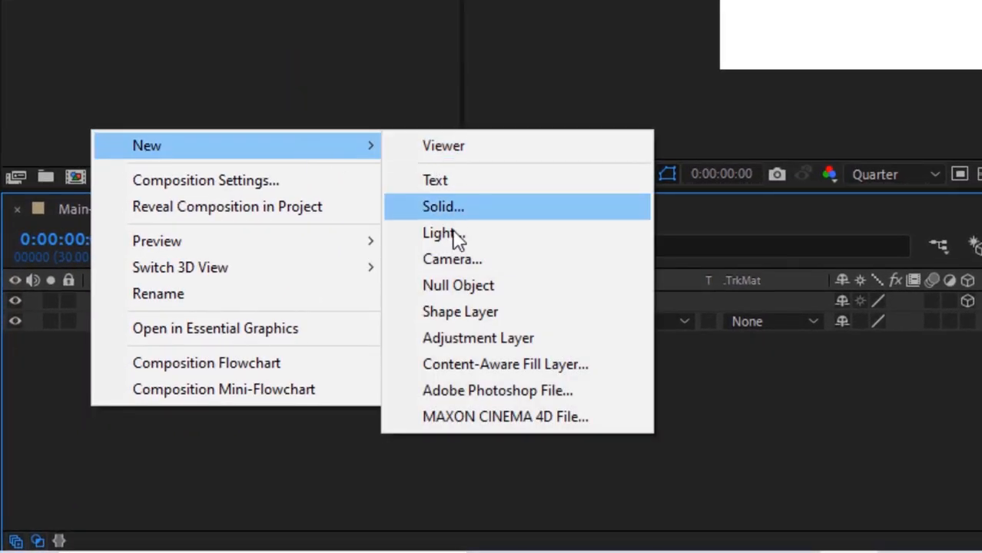
click(453, 260)
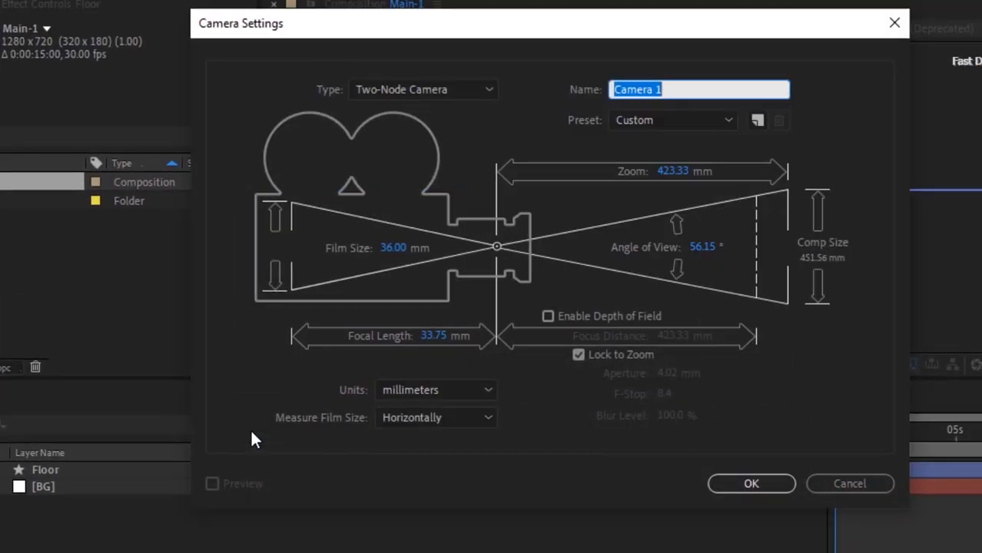
key(End)
key(BackSpace)
key(BackSpace)
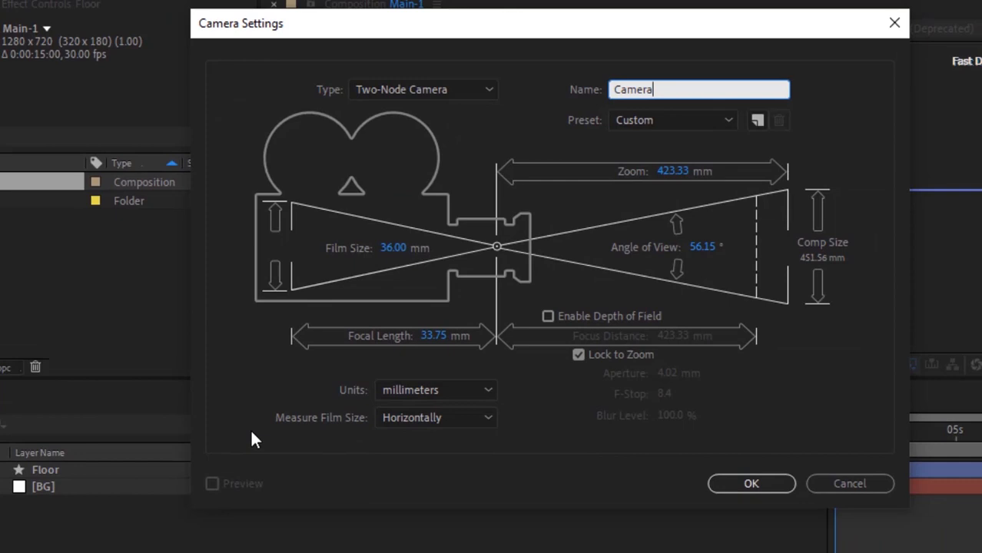
key(Tab)
key(Tab)
key(Tab)
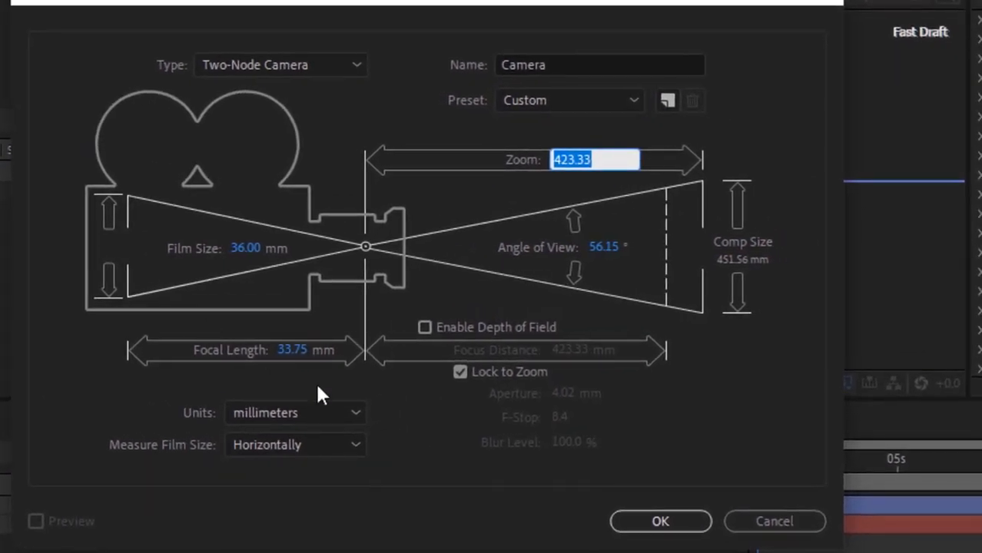
click(459, 371)
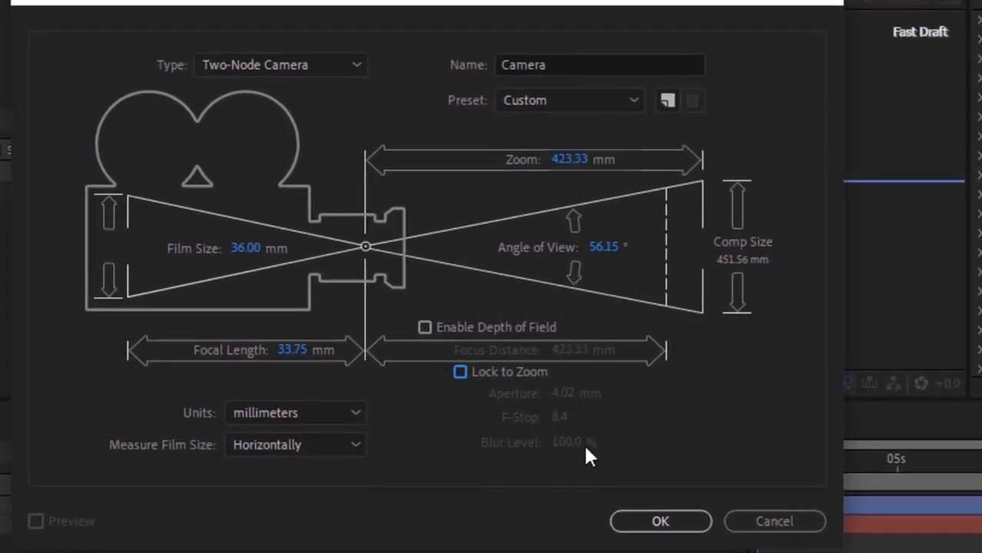
click(658, 521)
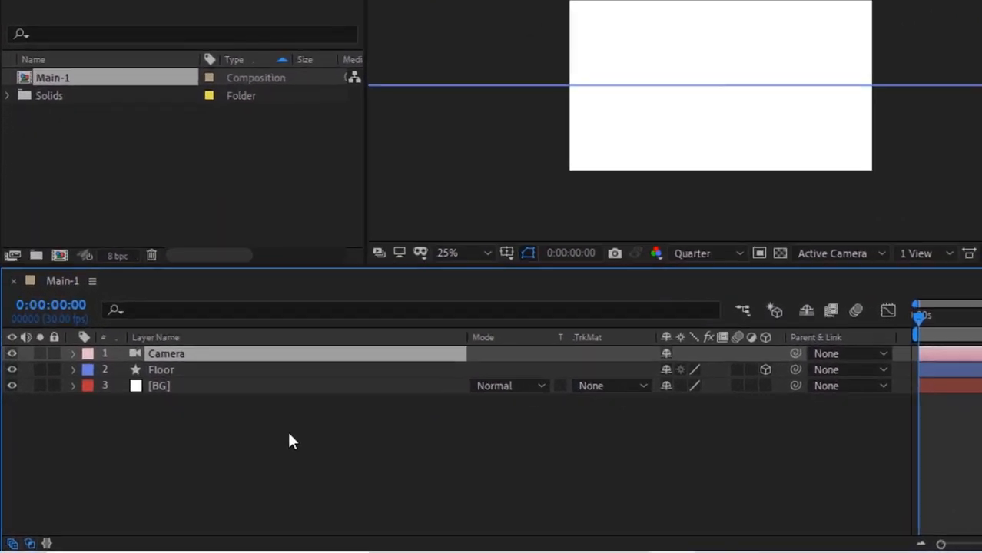
Add a null object to the composition and rename it as Camera Control.
right_click(289, 435)
mouse_move(419, 234)
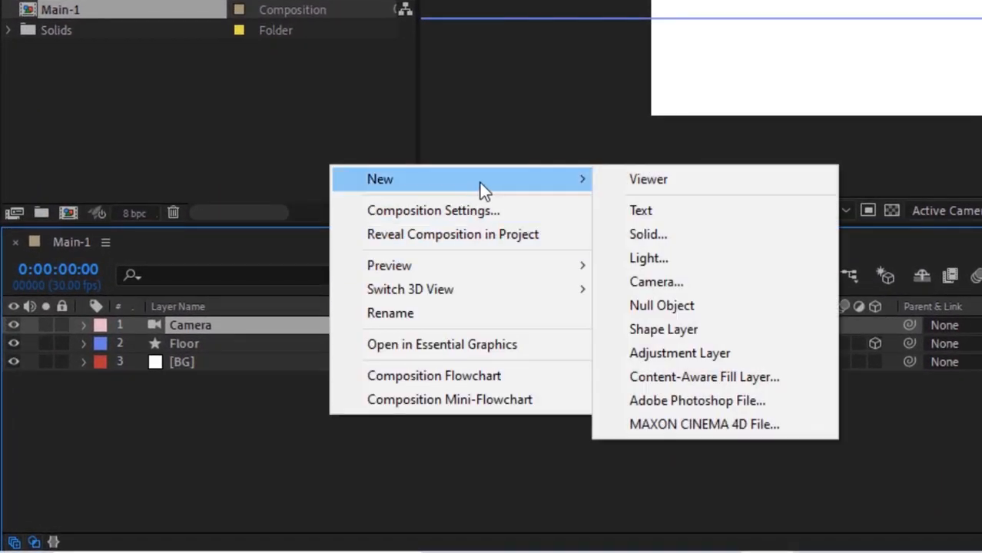
click(647, 310)
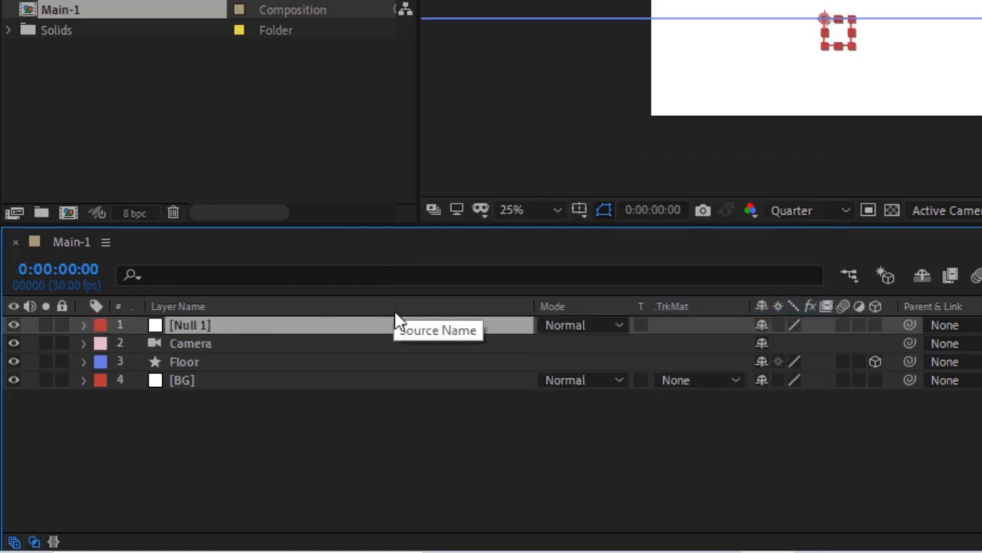
key(Return)
text(Camera C)
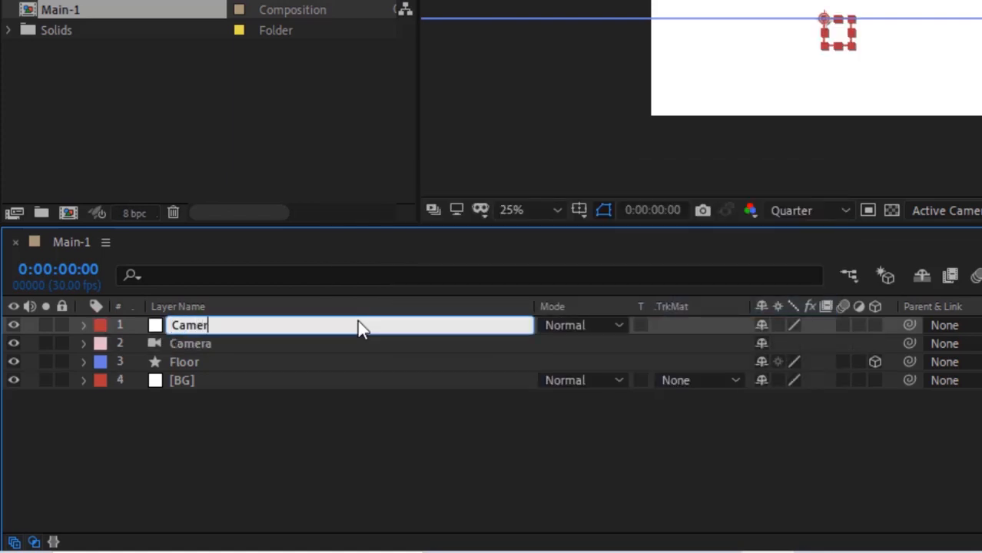
text(ontrol)
key(Return)
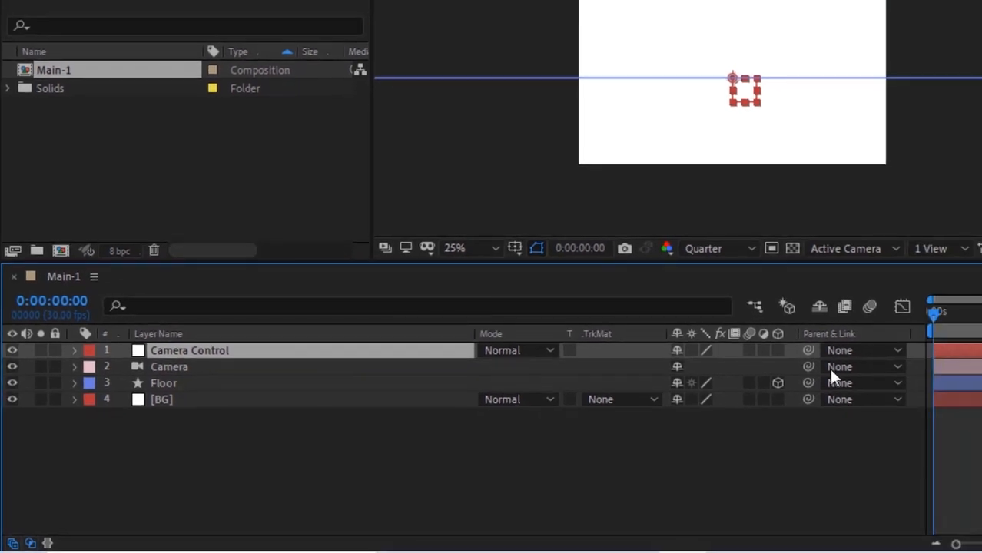
Parent the Camera layer to Camera Control and make the Camera Control null a 3D layer.
click(849, 369)
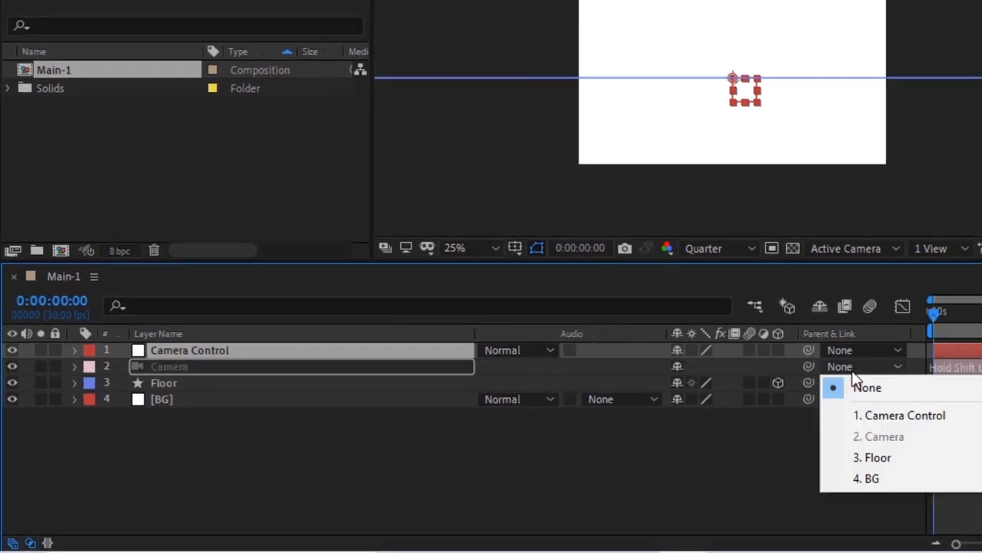
click(878, 414)
click(561, 493)
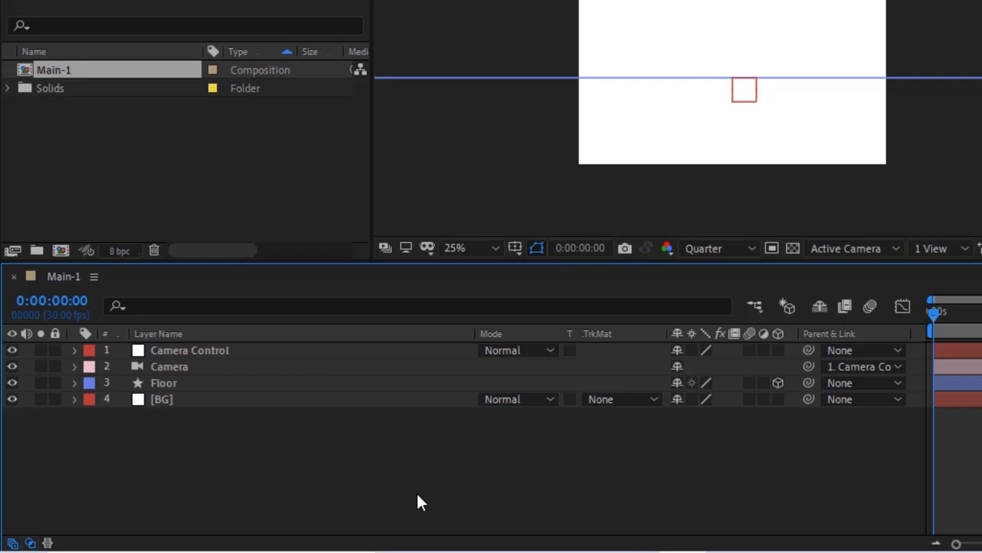
click(779, 351)
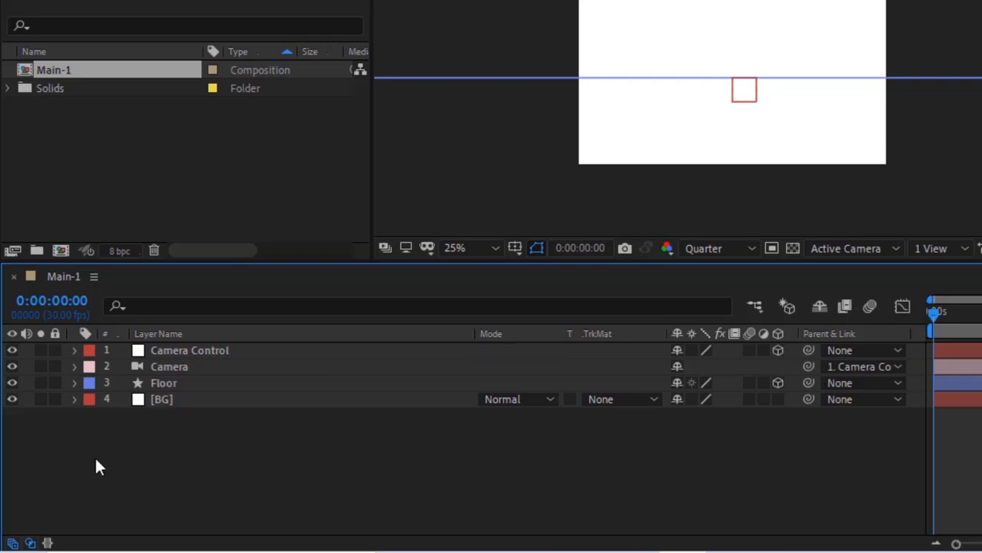
Add a Y Rotation keyframe to the Camera Control layer at the start of the composition.
click(74, 351)
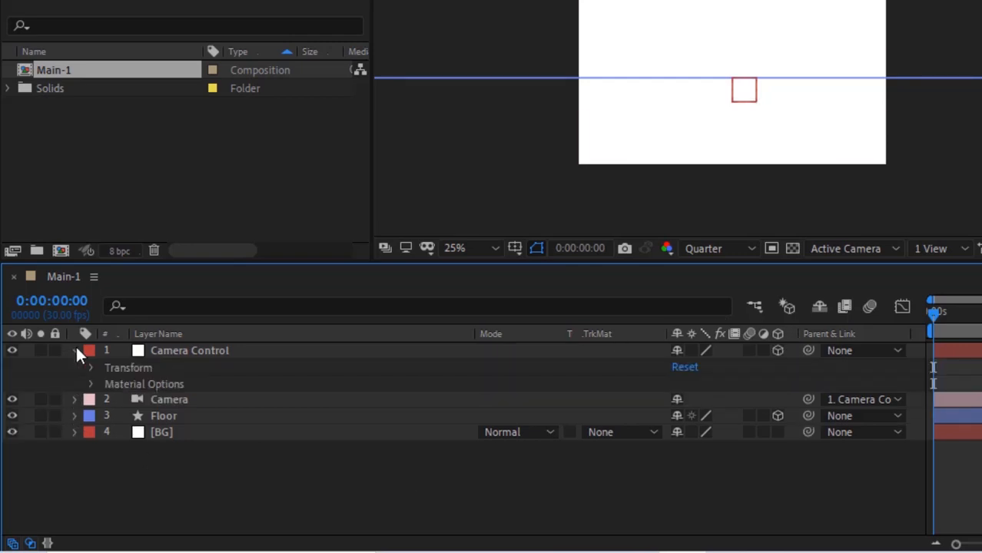
click(90, 368)
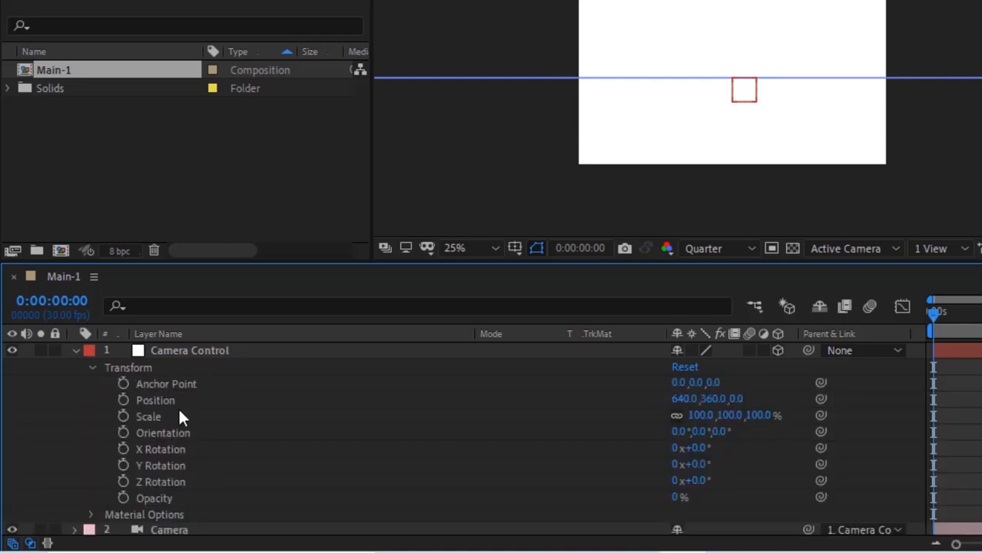
click(124, 466)
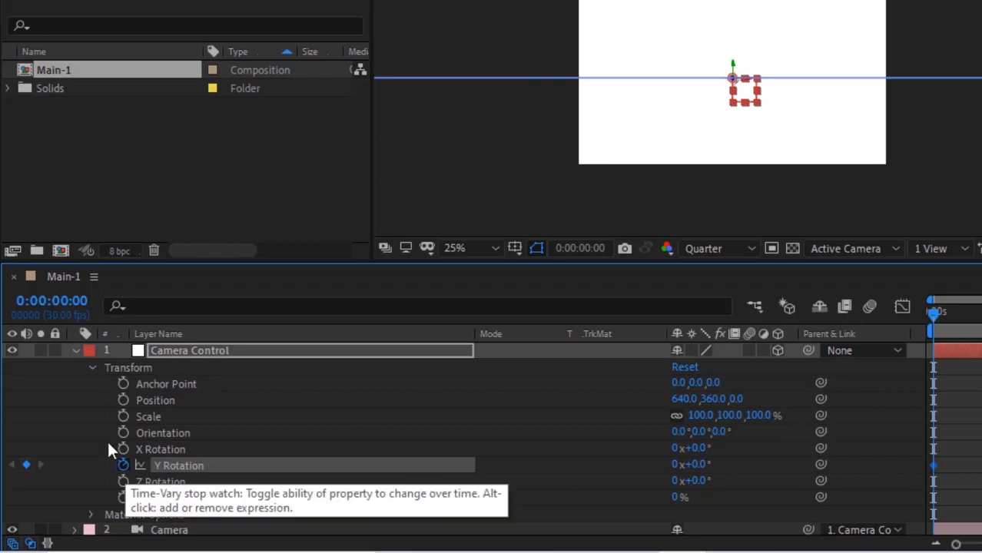
Switch the time display to frames and set Camera Control's Y Rotation to 1 full revolution at frame 200.
ctrl+click(68, 305)
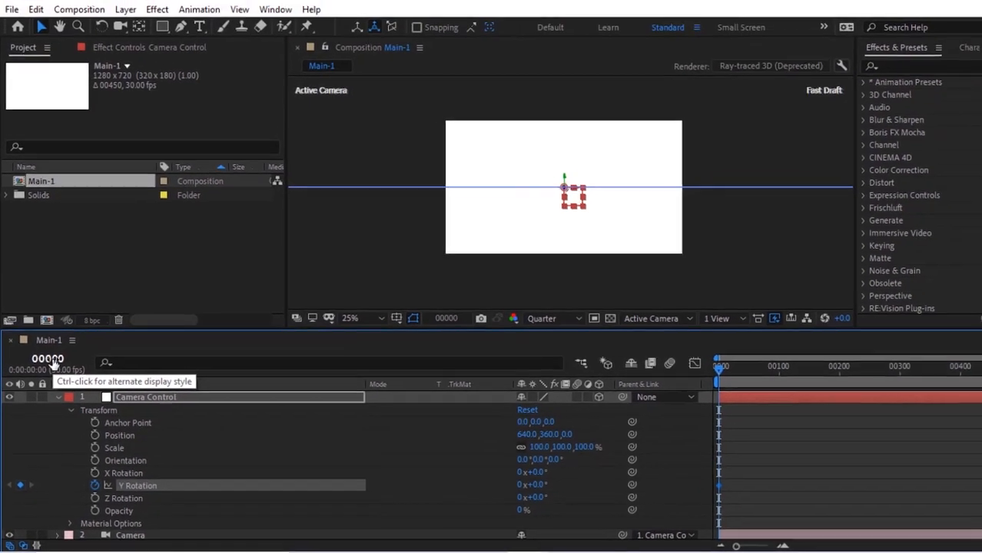
click(68, 304)
text(200)
key(Return)
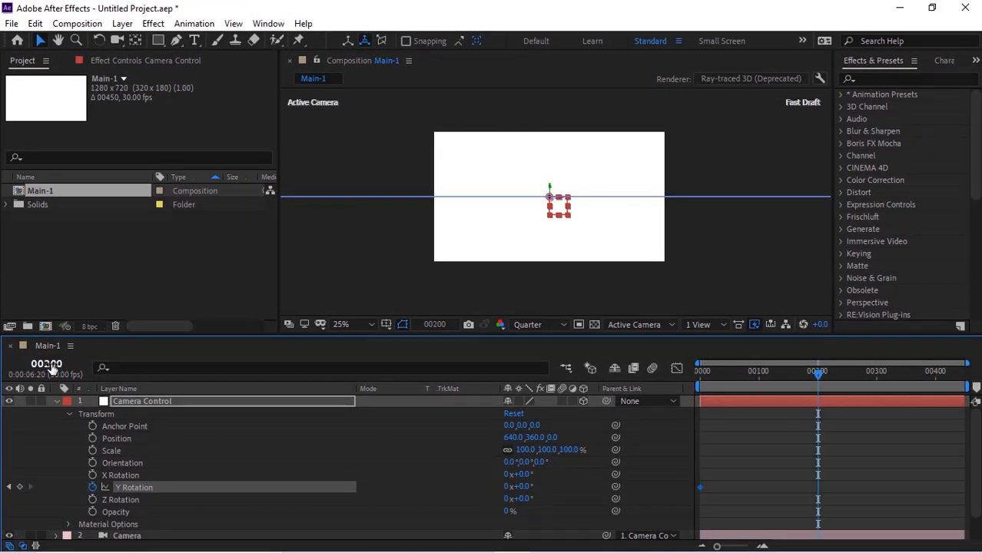
click(507, 486)
text(1)
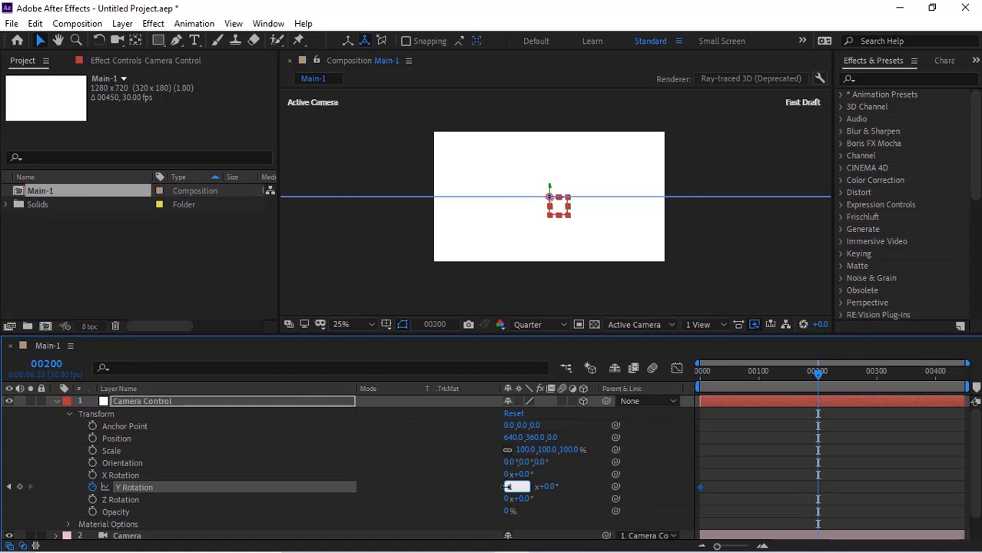
key(Return)
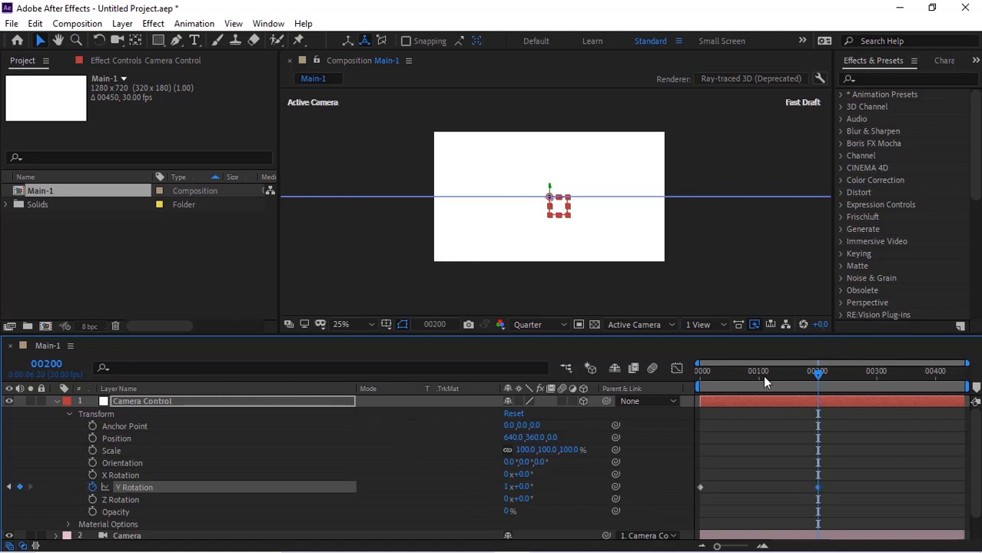
Return the current time to frame 0, then collapse and deselect the Camera Control layer.
drag(760, 375, 708, 380)
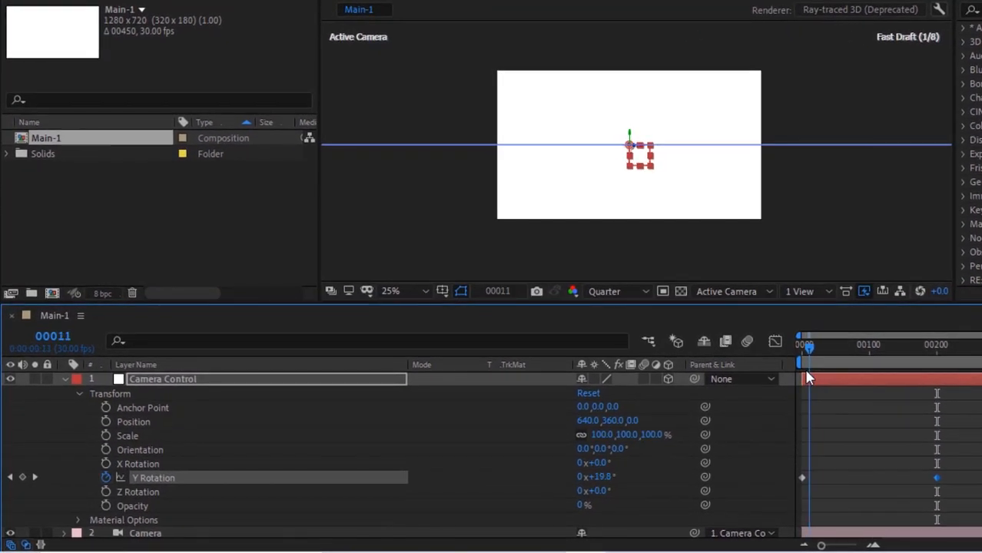
drag(806, 377, 599, 377)
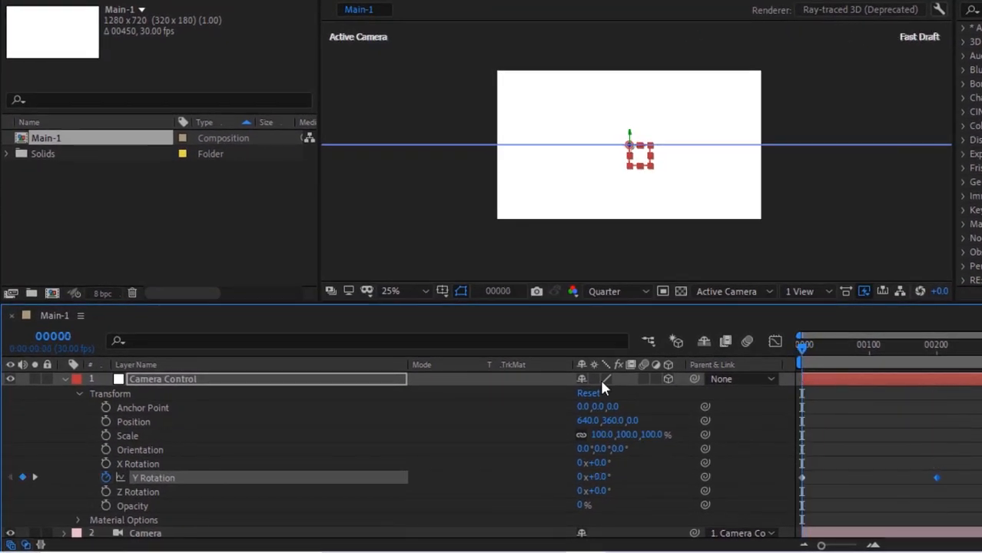
click(65, 380)
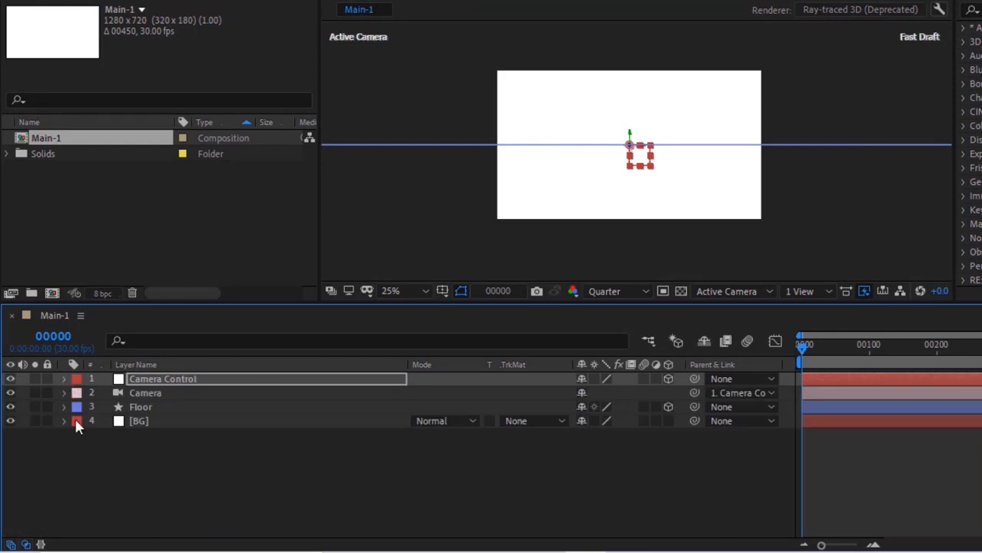
click(94, 495)
Add a Position keyframe to the Camera layer at frame 0 and set its Position to 0, -1550, -2239.
click(62, 392)
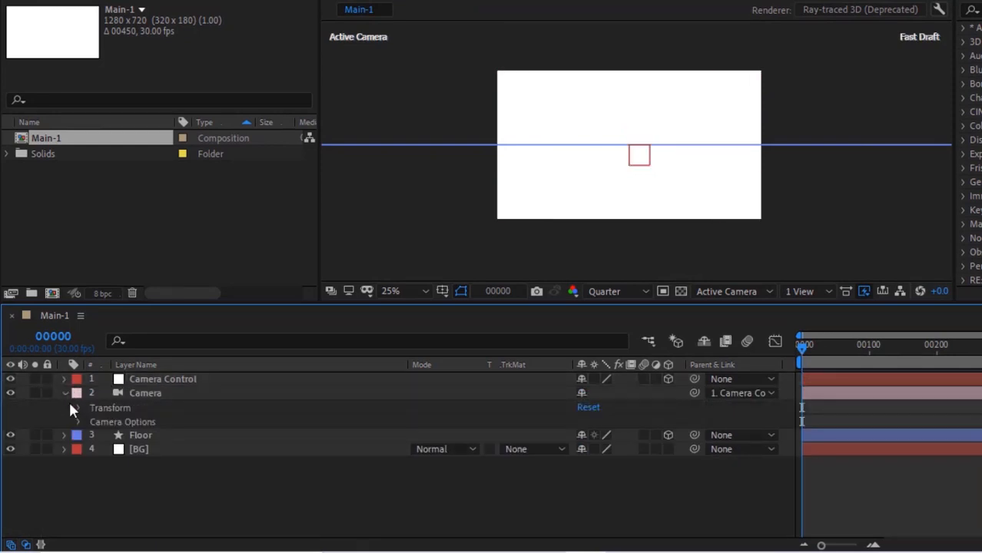
click(78, 408)
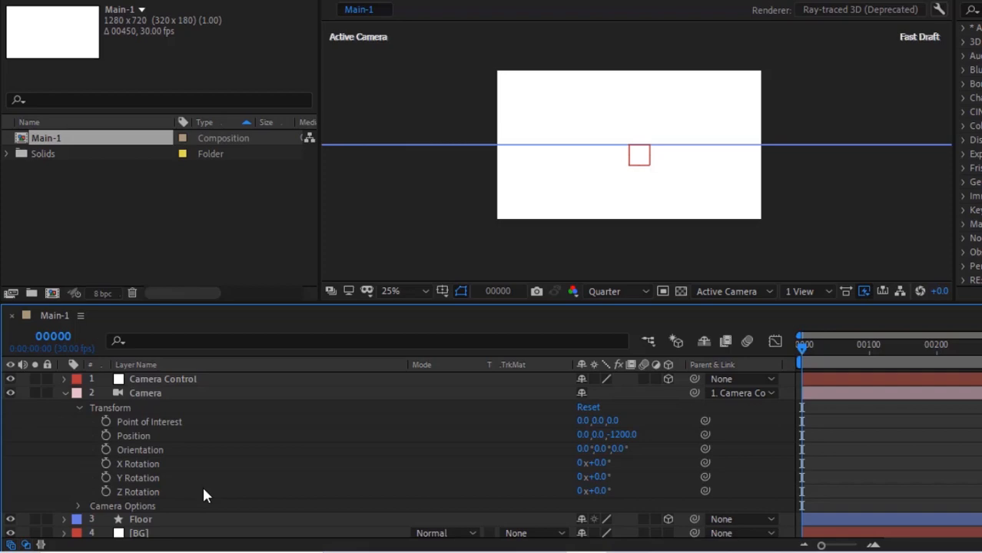
click(105, 435)
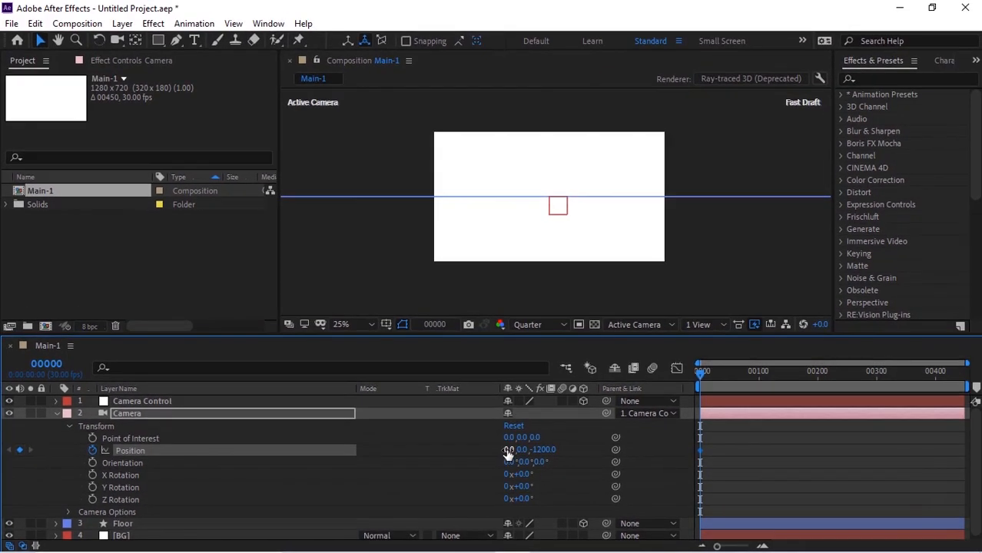
click(508, 450)
key(Tab)
text(-1550)
key(Tab)
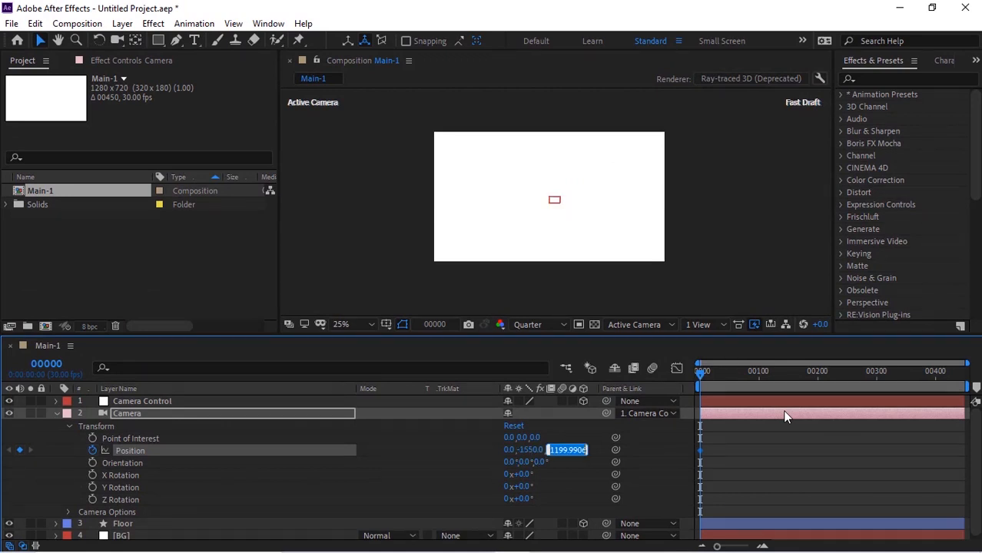
text(-2239)
key(Return)
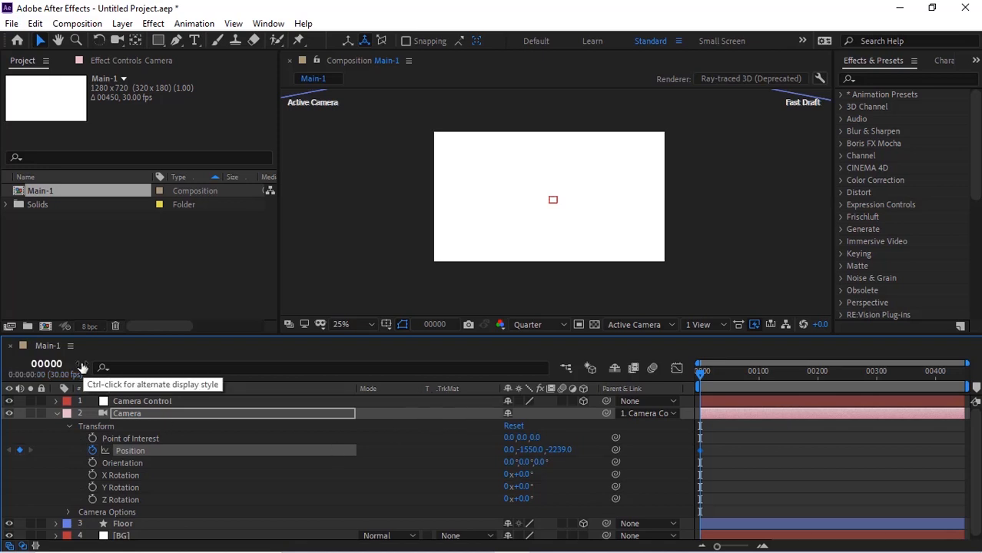
Set the Camera's Y Position to -1010 at frame 200, then collapse and deselect the Camera layer.
click(48, 365)
text(200)
key(Return)
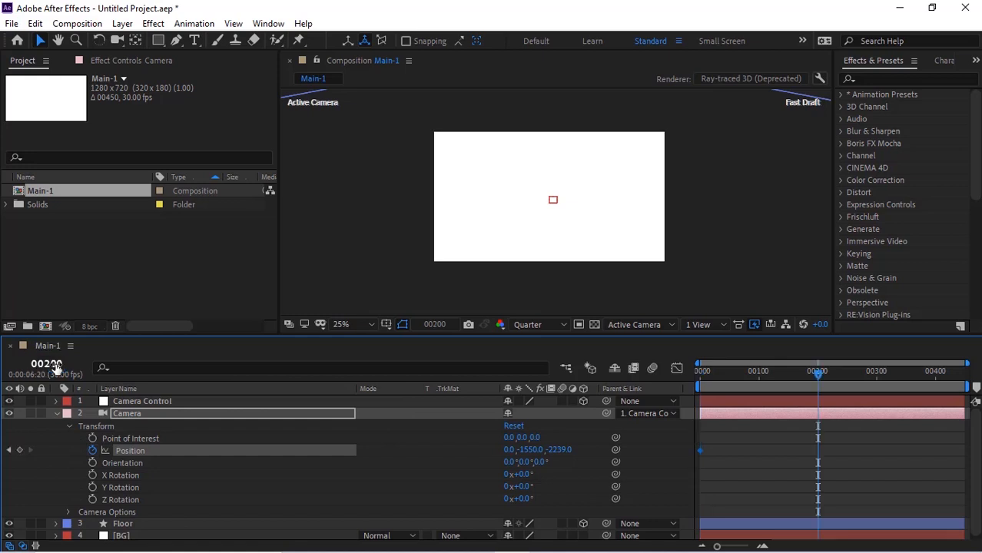
click(507, 450)
key(Tab)
text(-1010)
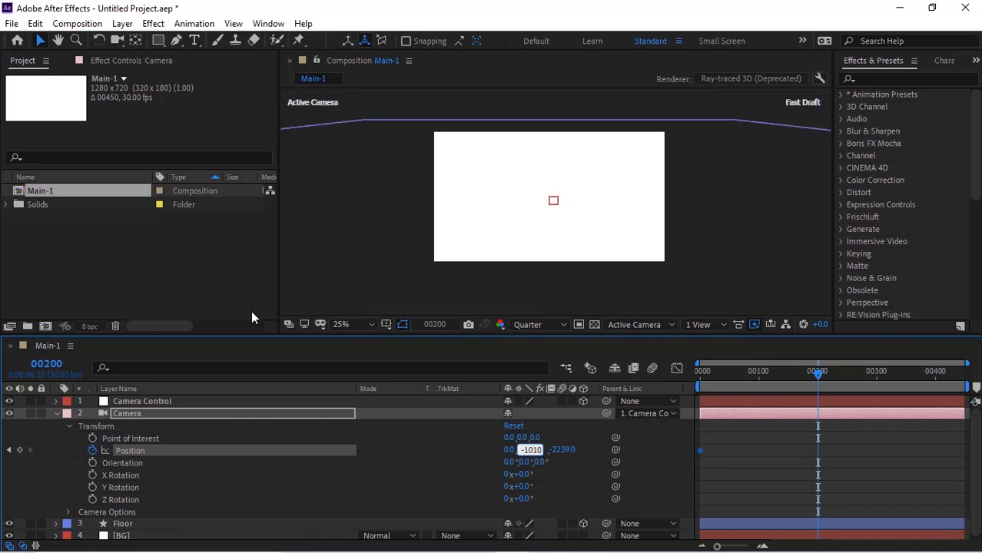
key(Tab)
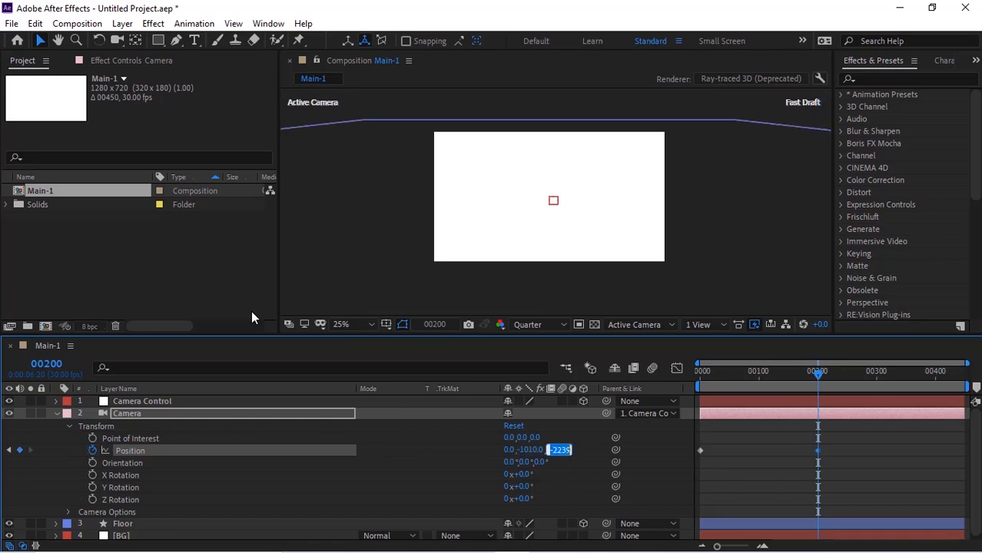
click(418, 446)
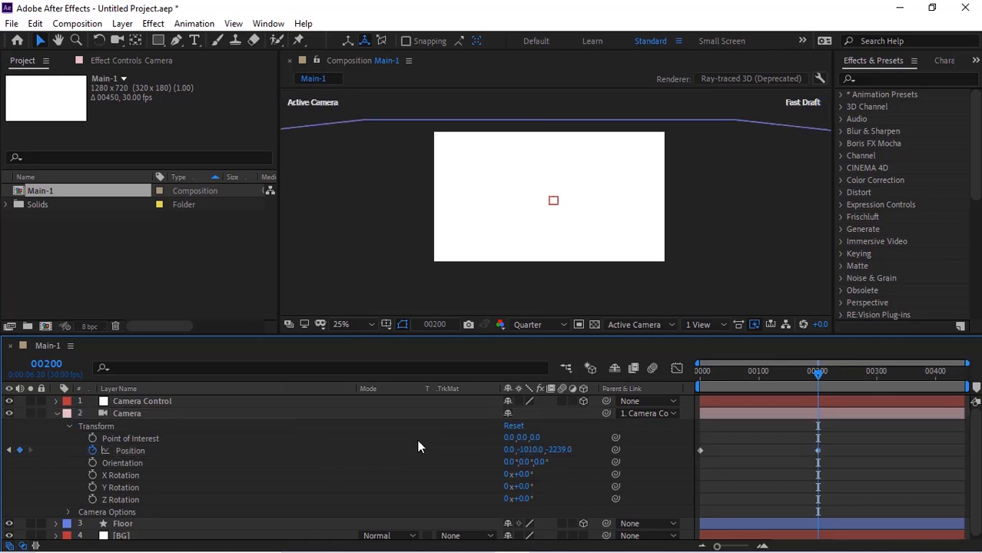
click(56, 414)
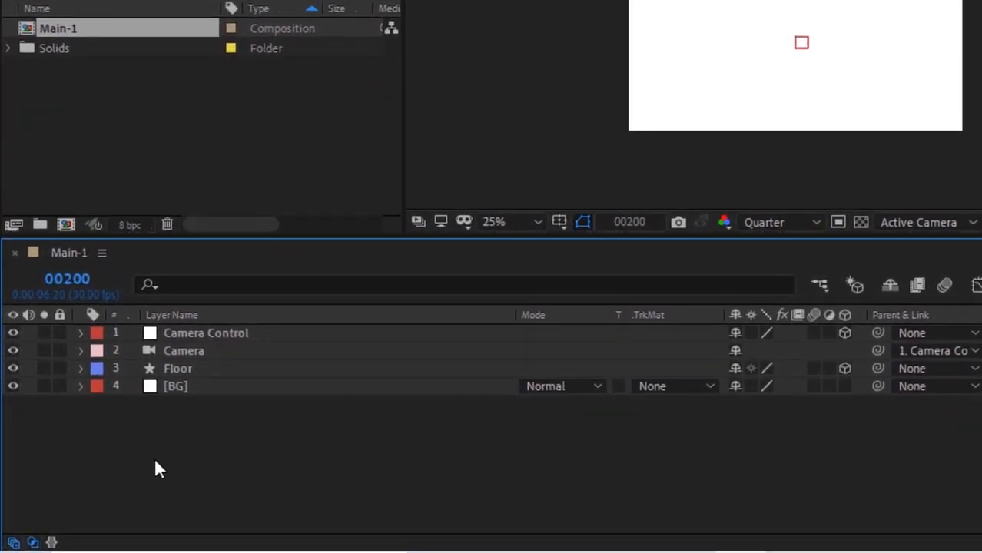
Start a new light layer named Light and set its light type to Point.
right_click(155, 461)
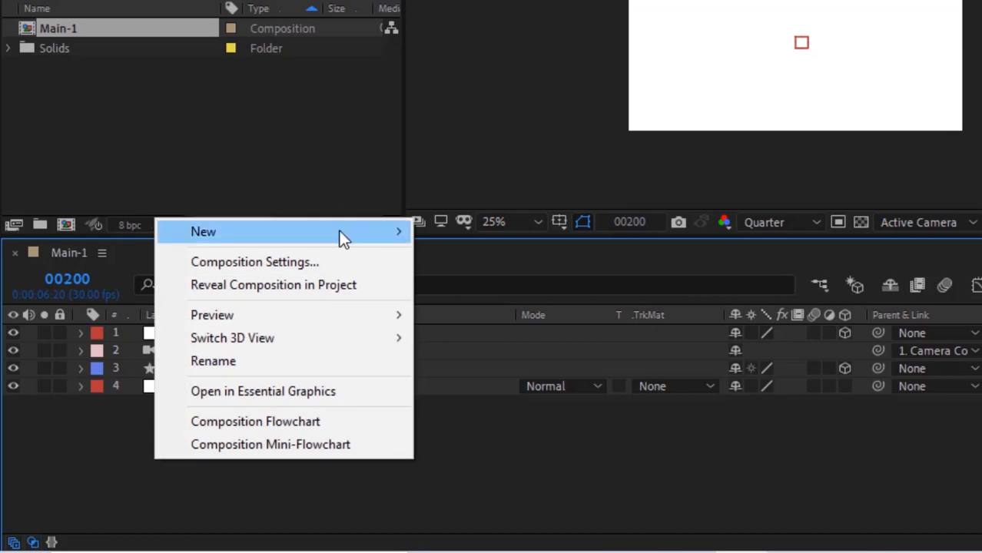
mouse_move(338, 230)
click(470, 307)
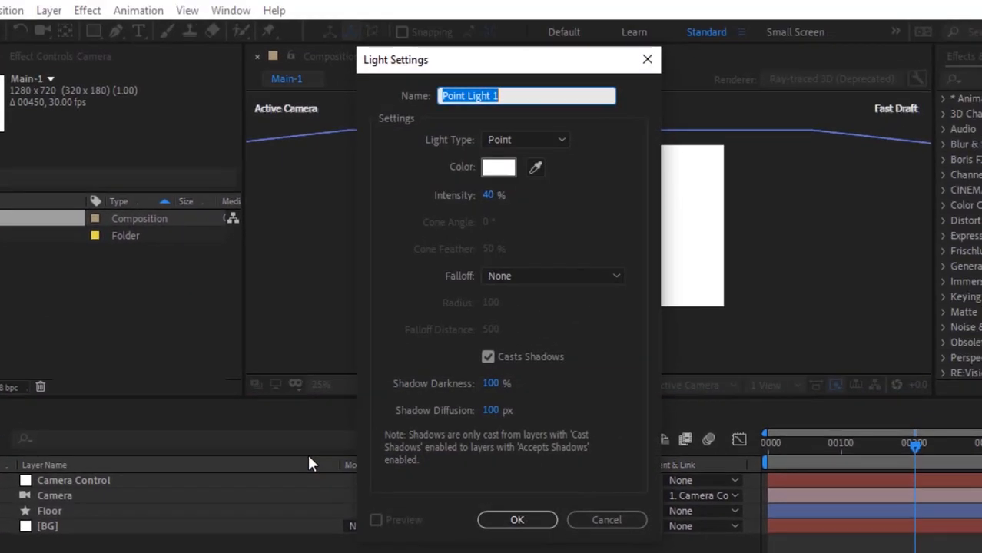
key(Right)
key(BackSpace)
key(BackSpace)
key(ctrl+Left)
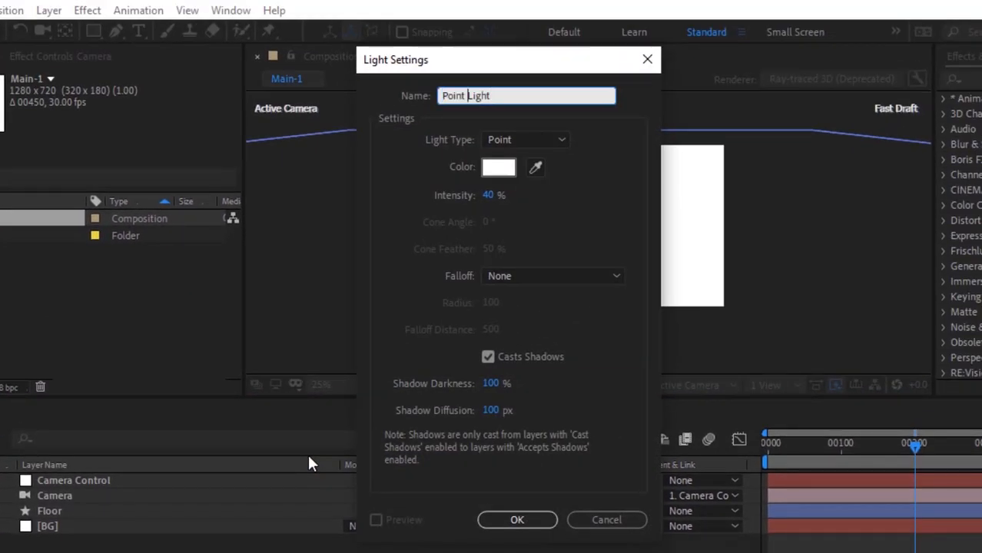
key(ctrl+shift+Left)
key(BackSpace)
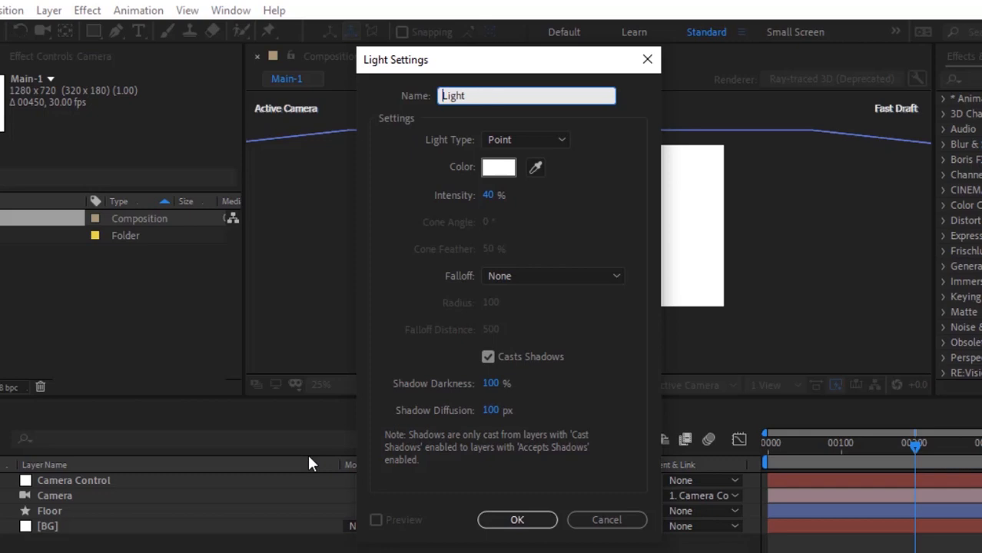
click(512, 139)
click(524, 199)
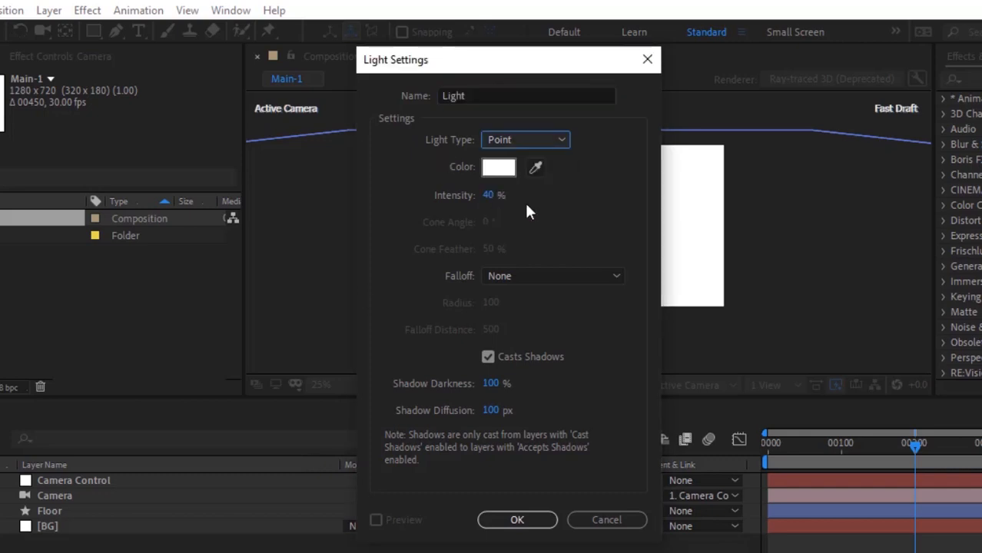
Create the light in white with 40% intensity, no falloff, Casts Shadows on, 100% shadow darkness and 100 px shadow diffusion.
click(499, 168)
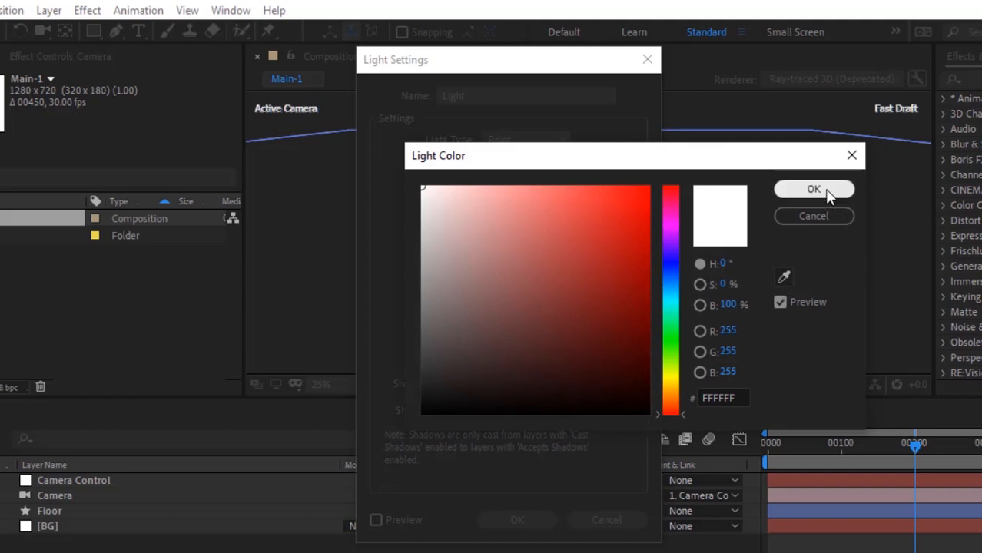
click(829, 193)
click(489, 194)
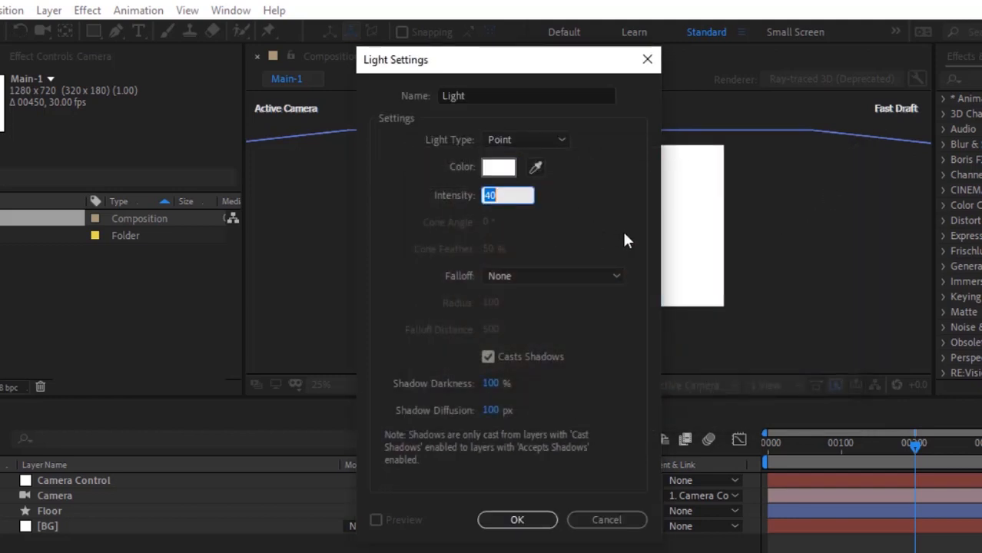
key(Tab)
click(559, 278)
click(541, 296)
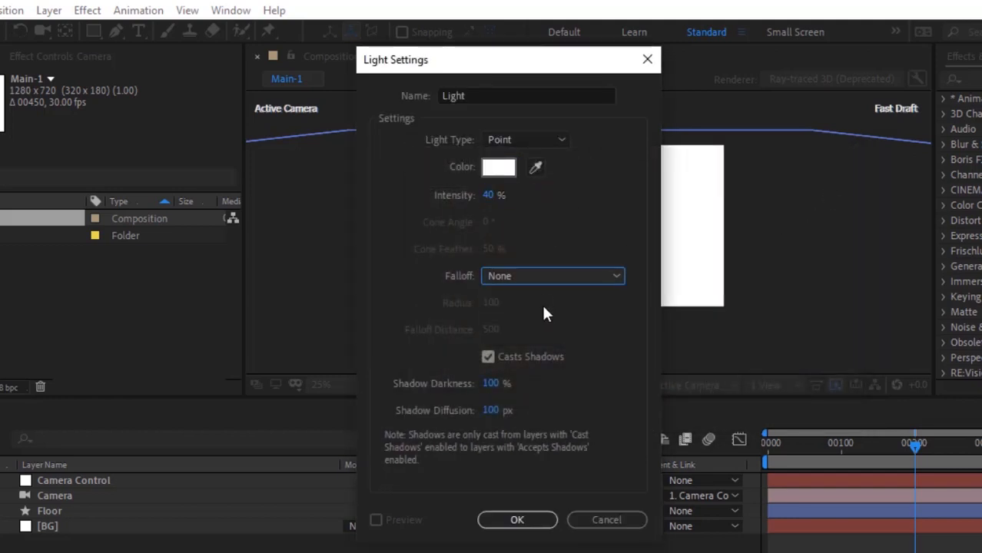
click(519, 355)
click(520, 356)
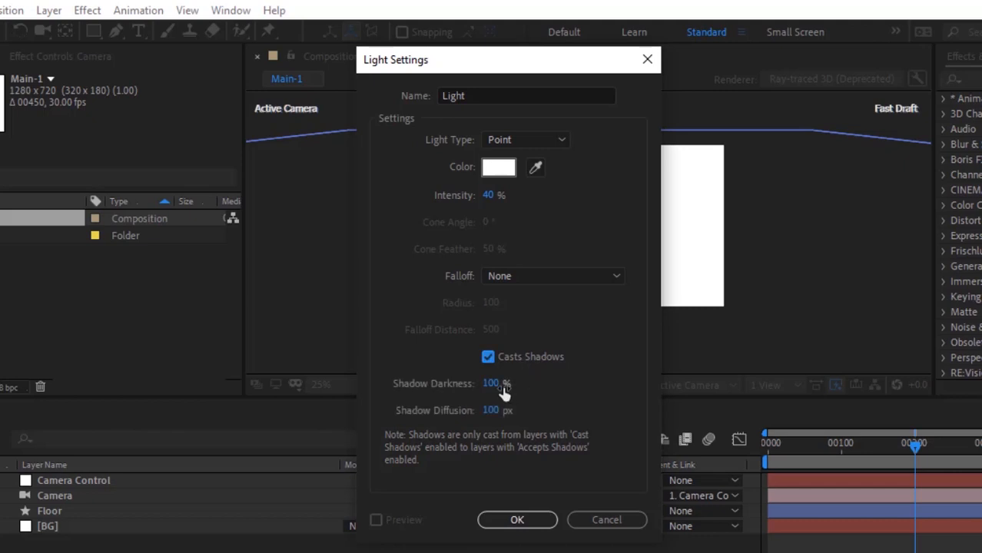
click(496, 384)
click(495, 410)
click(577, 448)
click(532, 519)
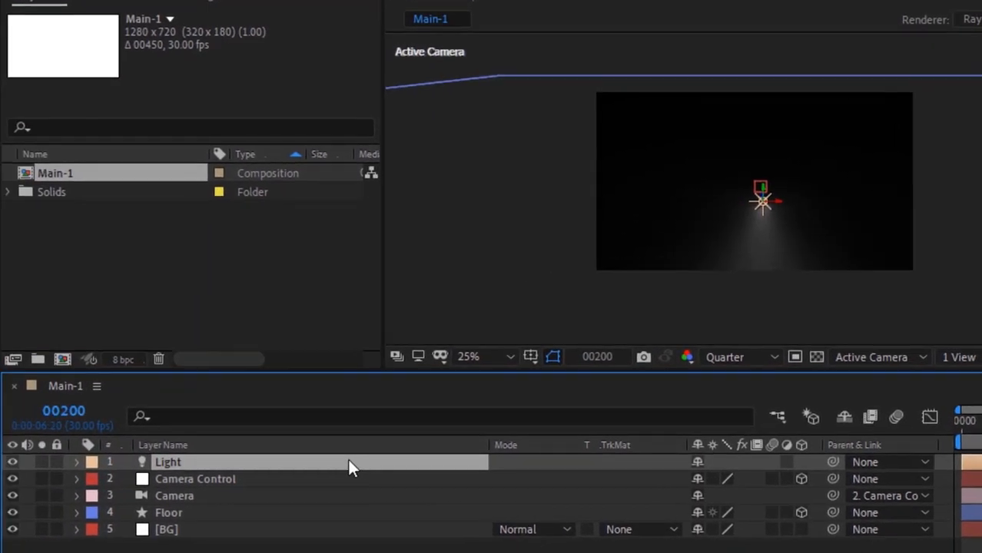
Move the Light layer below Camera Control and set its Position to -370, -740, -333.3.
drag(349, 459, 347, 483)
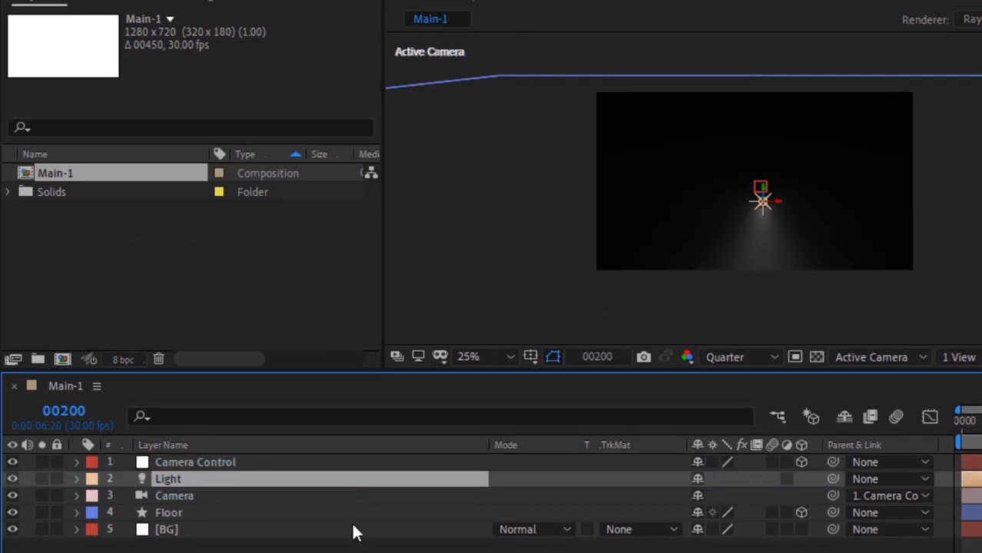
click(355, 549)
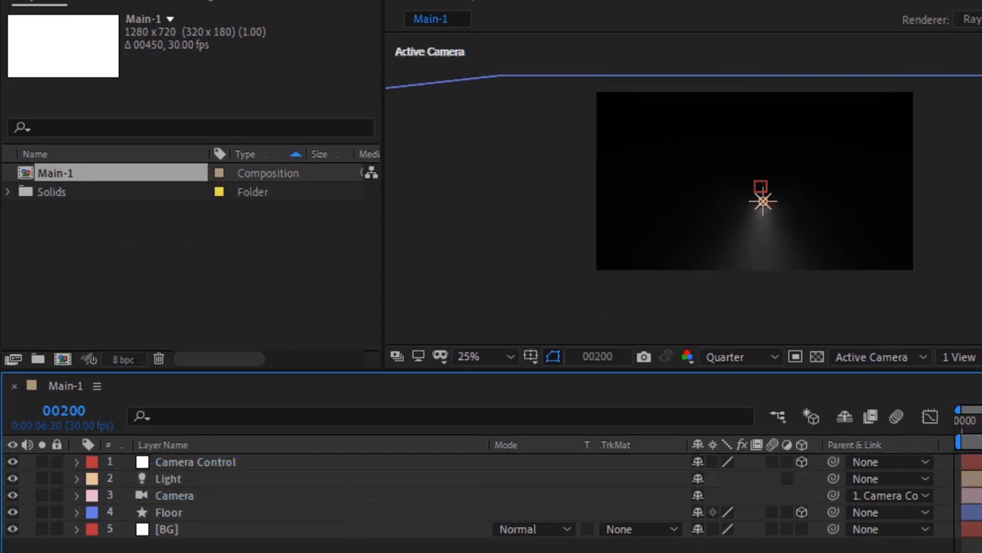
click(77, 478)
click(94, 497)
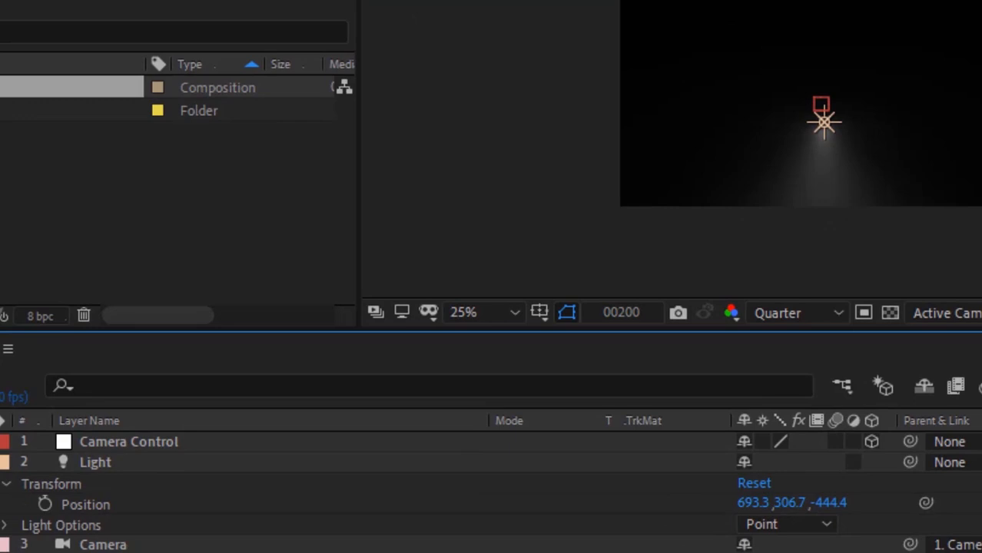
click(744, 503)
key(BackSpace)
text(-370)
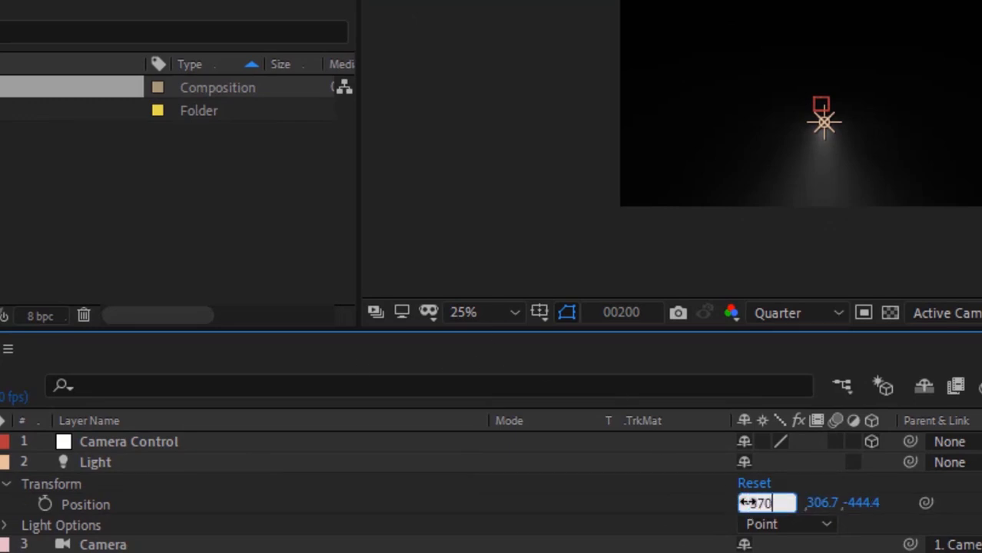
key(Tab)
text(-740)
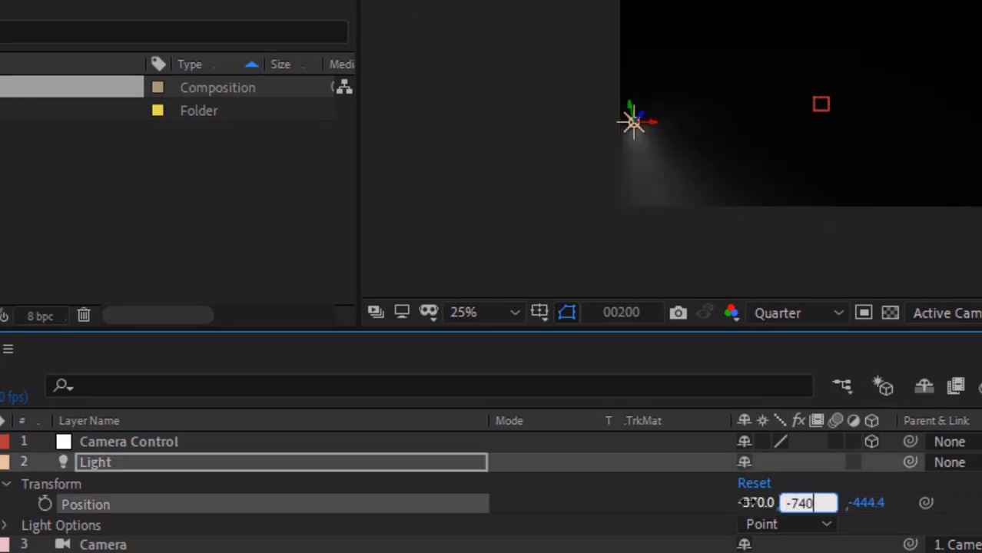
key(Tab)
text(-33)
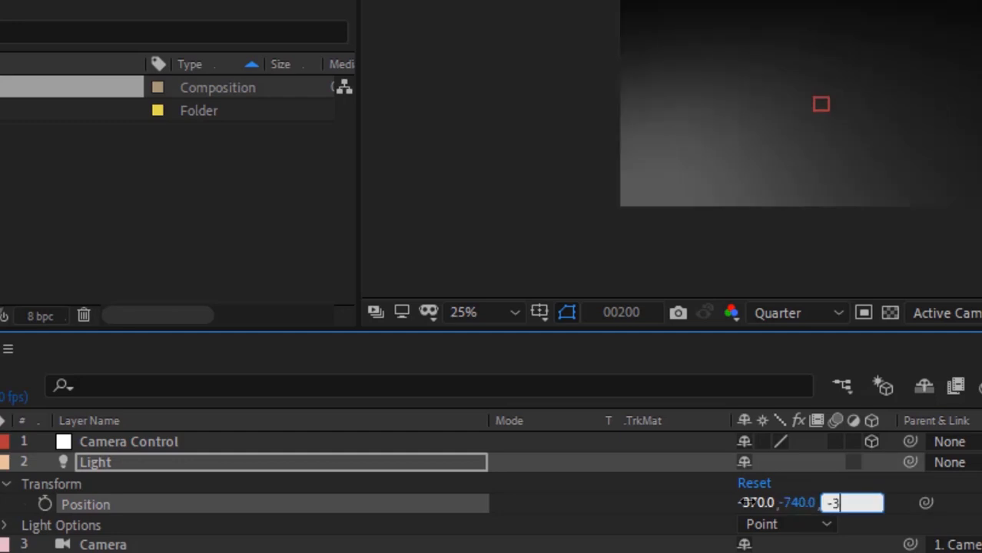
text(3.3)
key(Return)
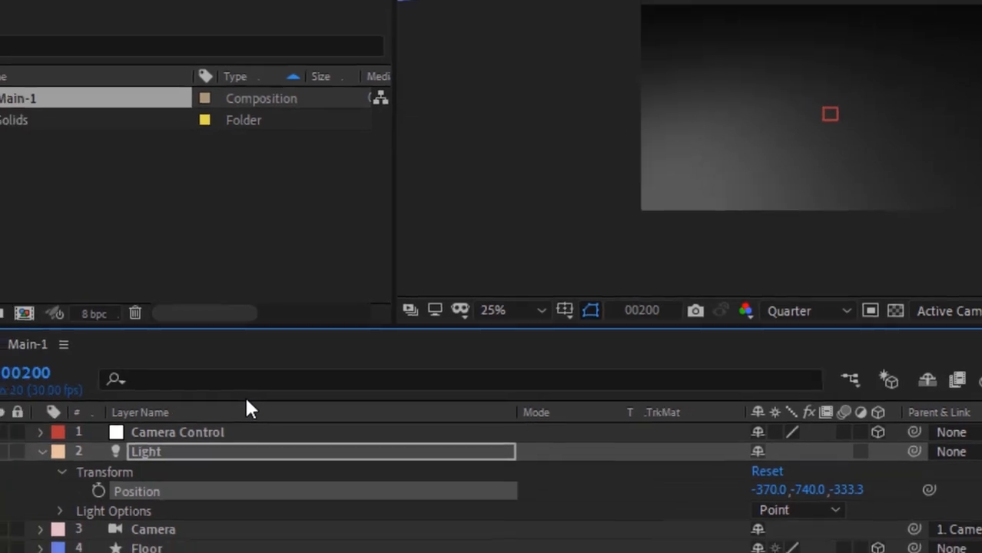
key(comma)
key(period)
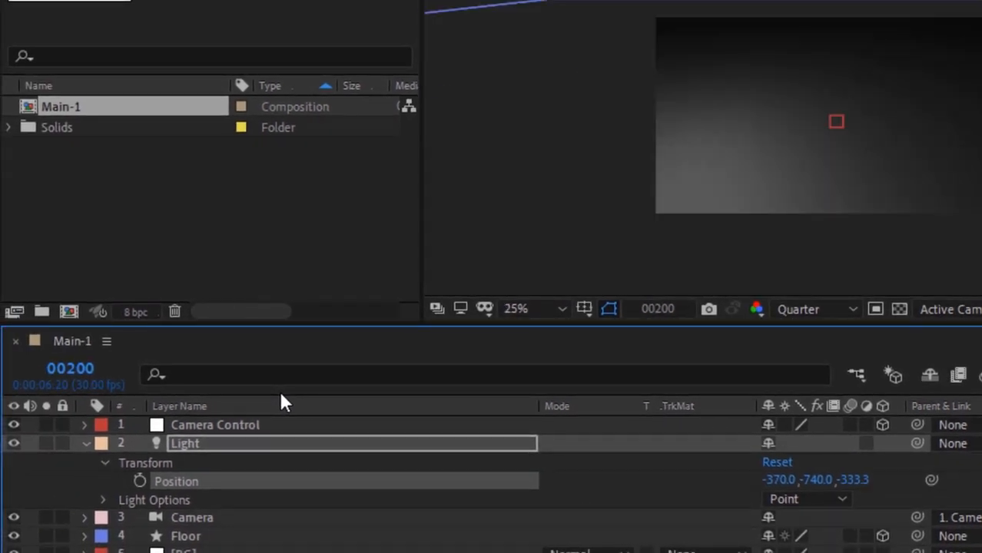
Set the Light's Radius to 500 in its Light Options, then collapse the layer.
click(103, 500)
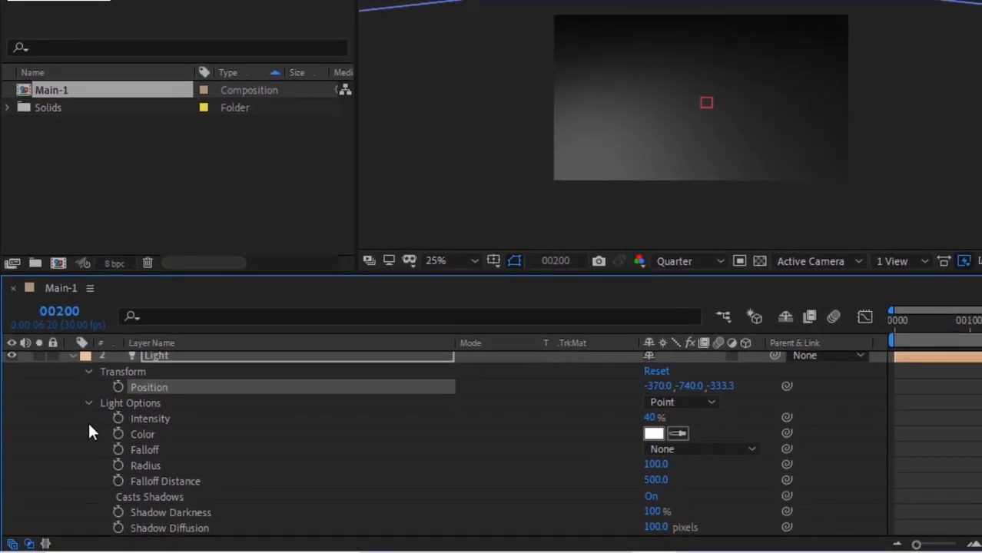
click(655, 465)
text(500)
key(Return)
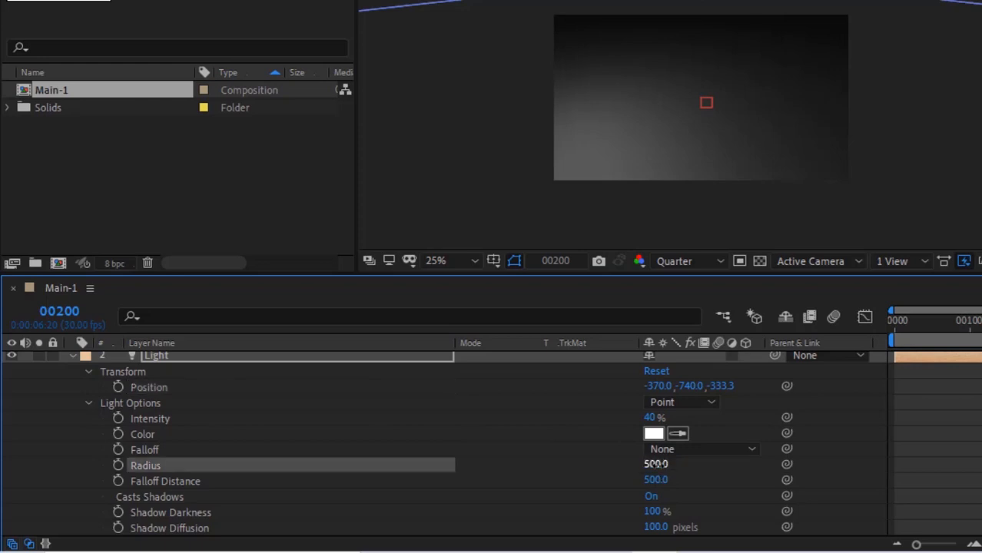
click(88, 399)
click(88, 392)
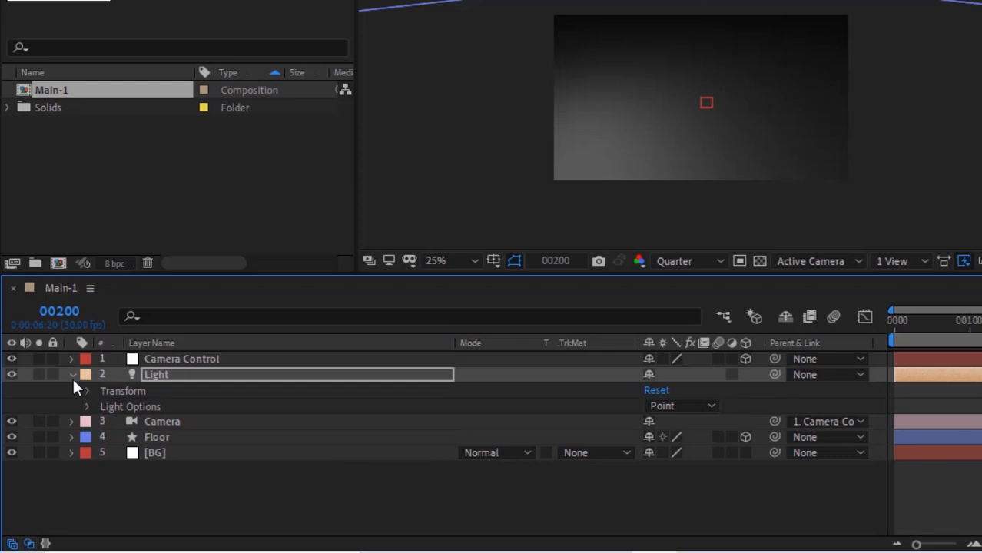
click(74, 375)
Duplicate the Light layer and set the copy's Position to 770, -1650, 1977.
click(158, 373)
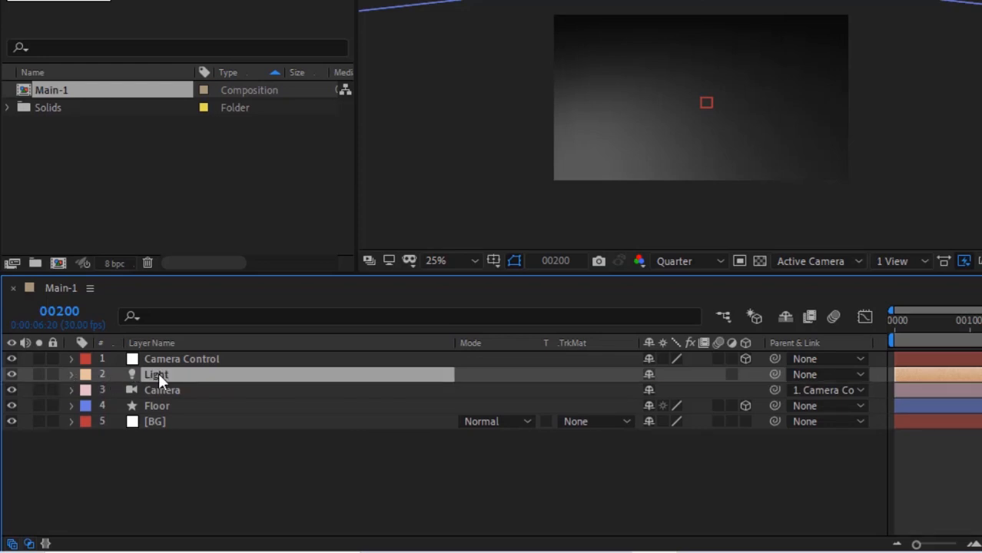
key(ctrl+d)
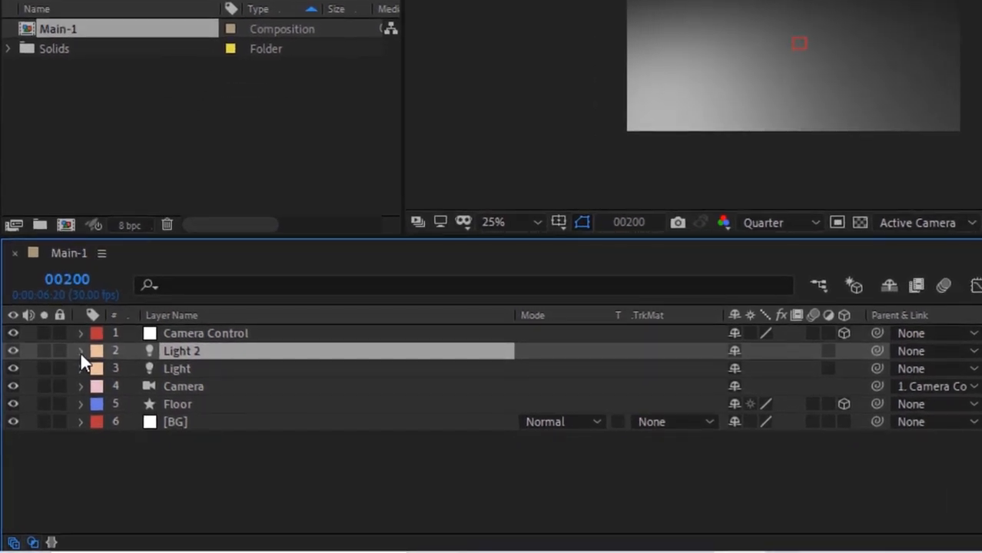
click(81, 351)
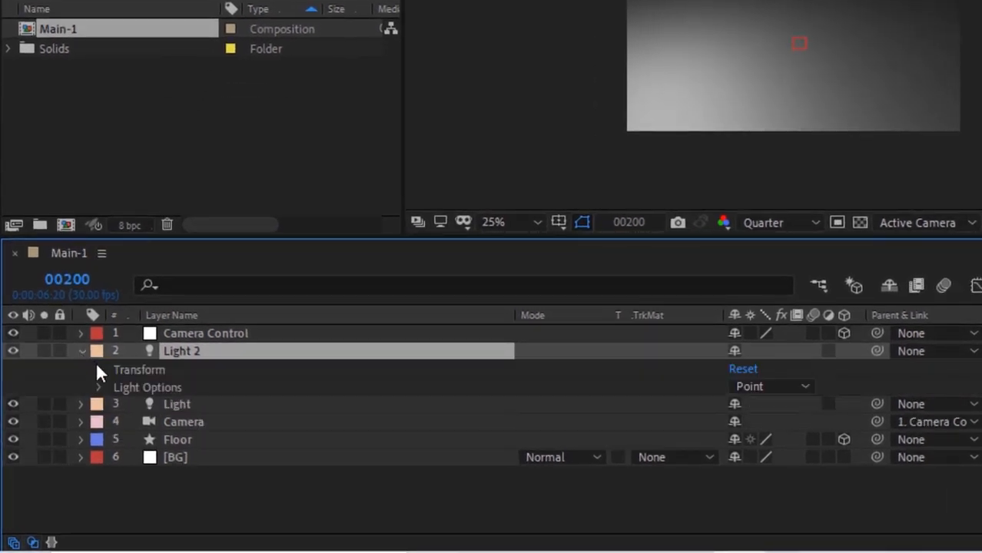
click(98, 370)
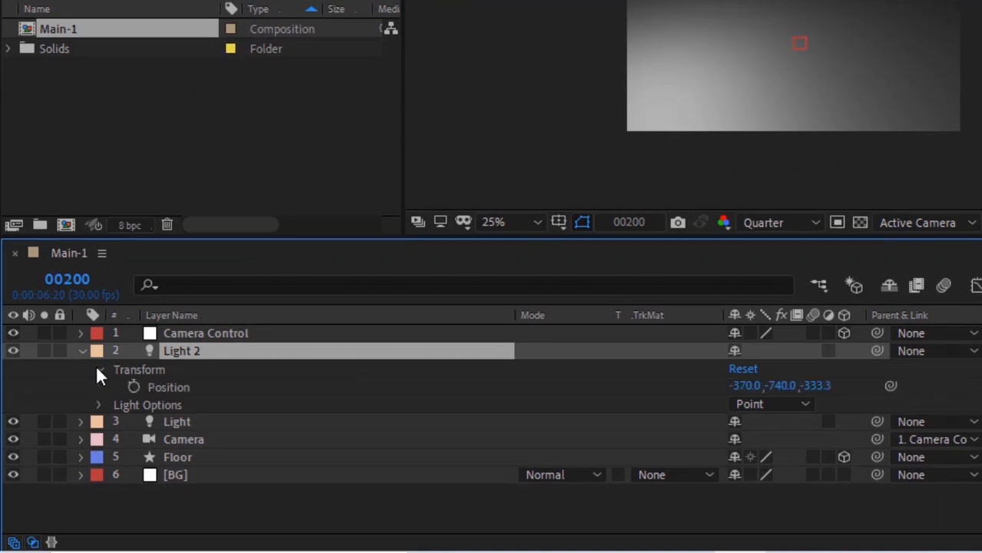
click(744, 386)
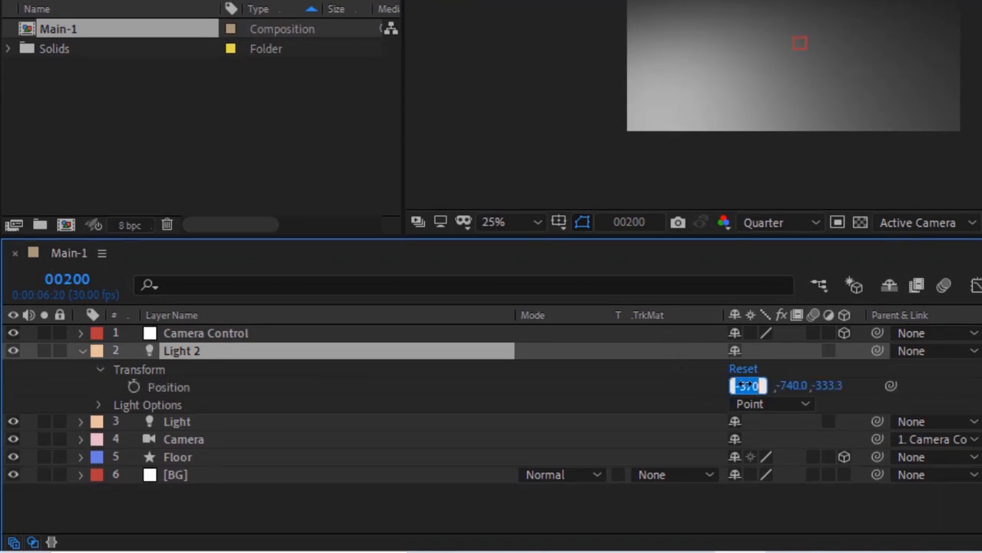
text(770)
key(Tab)
text(-1650)
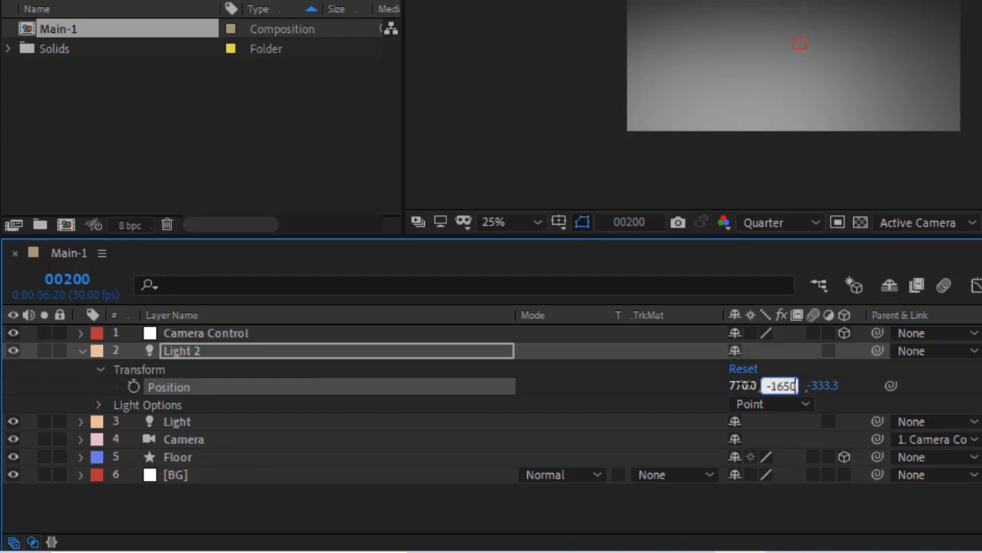
key(Tab)
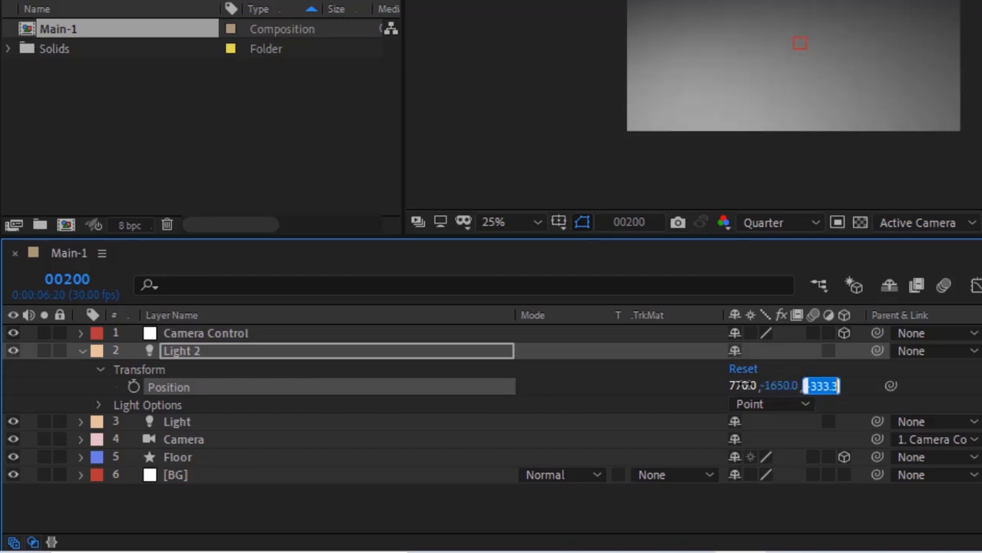
key(Return)
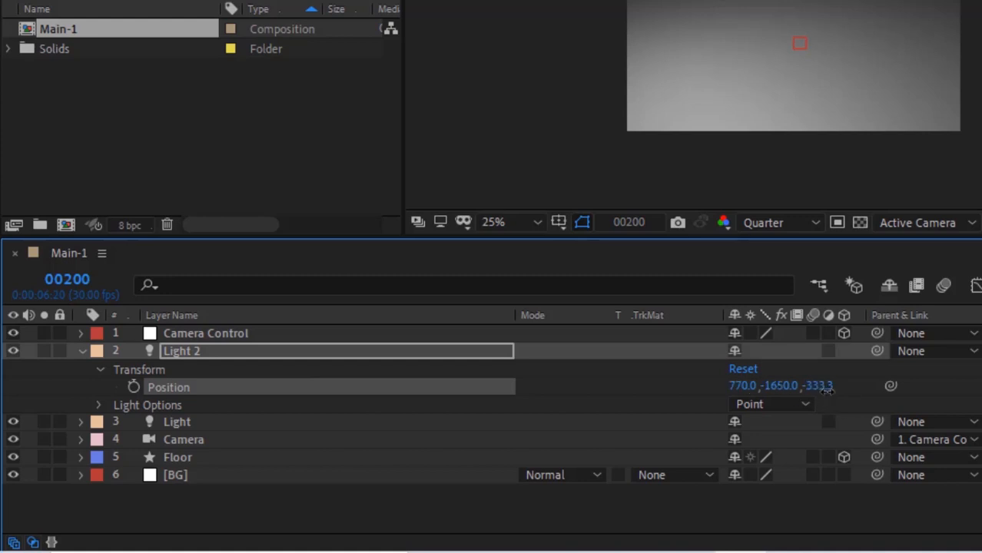
click(821, 386)
text(1977)
key(Return)
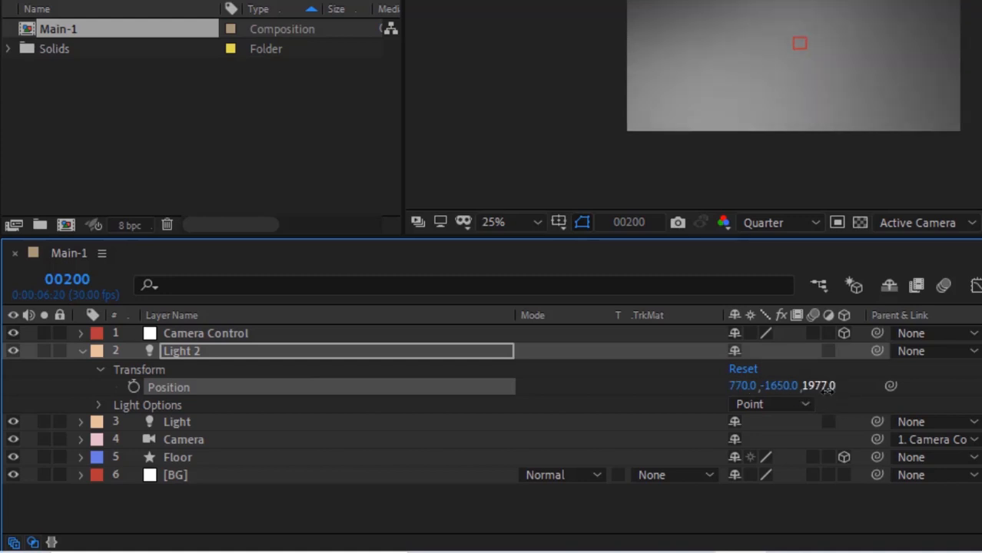
Set the Intensity of Light 2 to 20% in its Light Options.
click(99, 408)
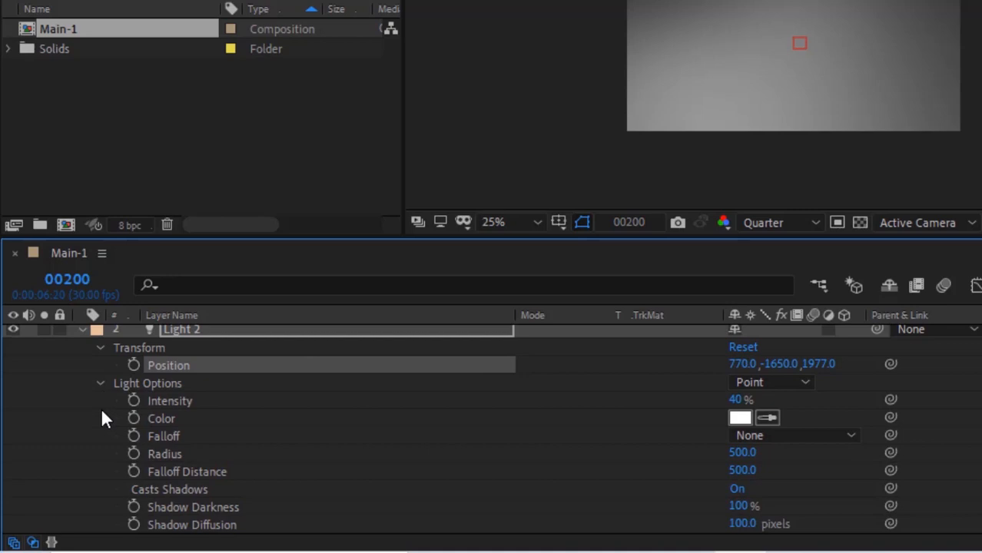
click(734, 400)
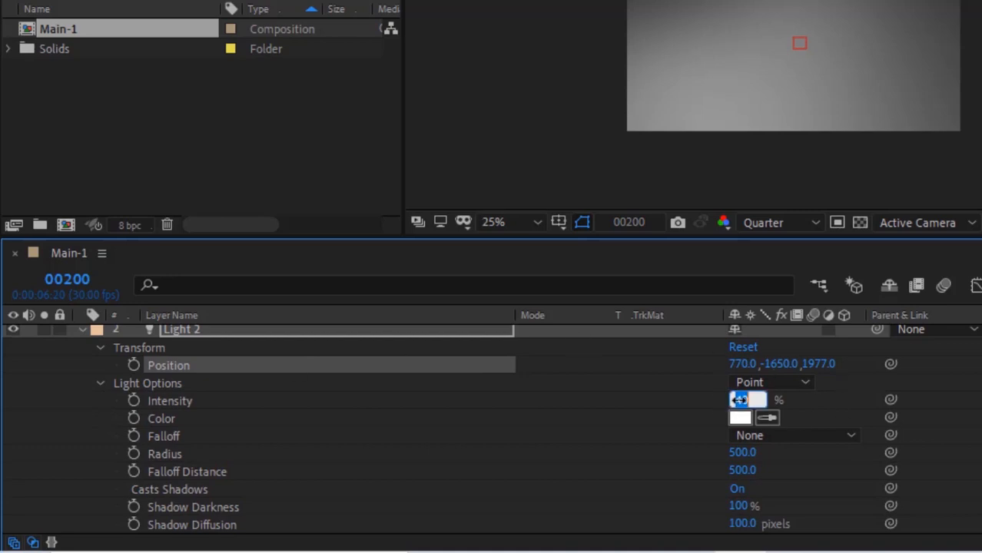
text(20)
key(Return)
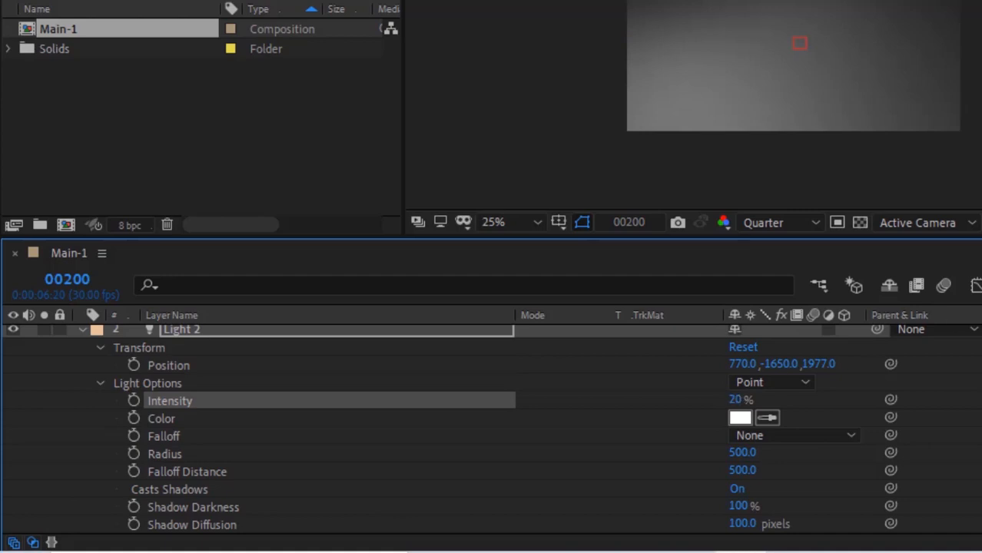
Return the current time to frame 00000, then collapse and deselect the Light 2 layer.
drag(981, 309, 581, 387)
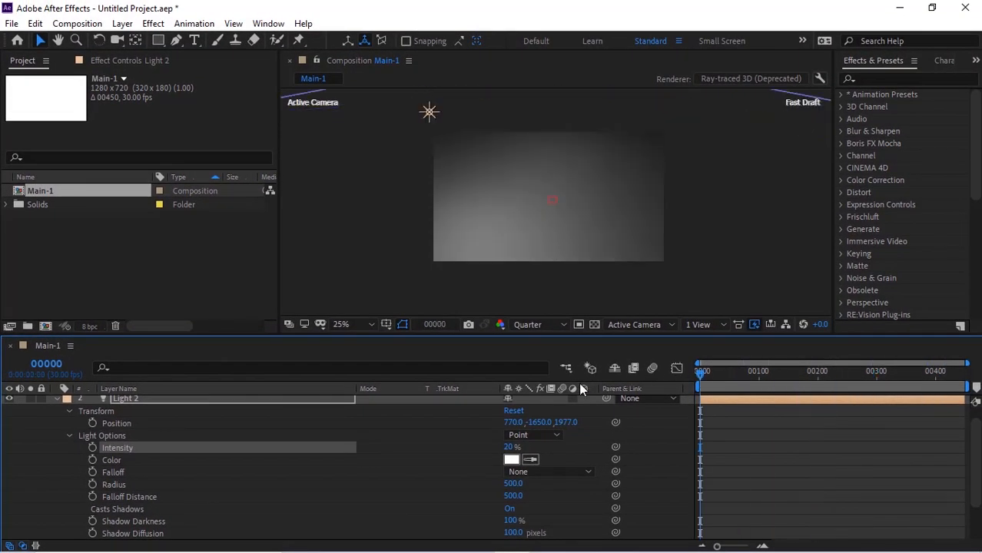
click(55, 399)
click(100, 490)
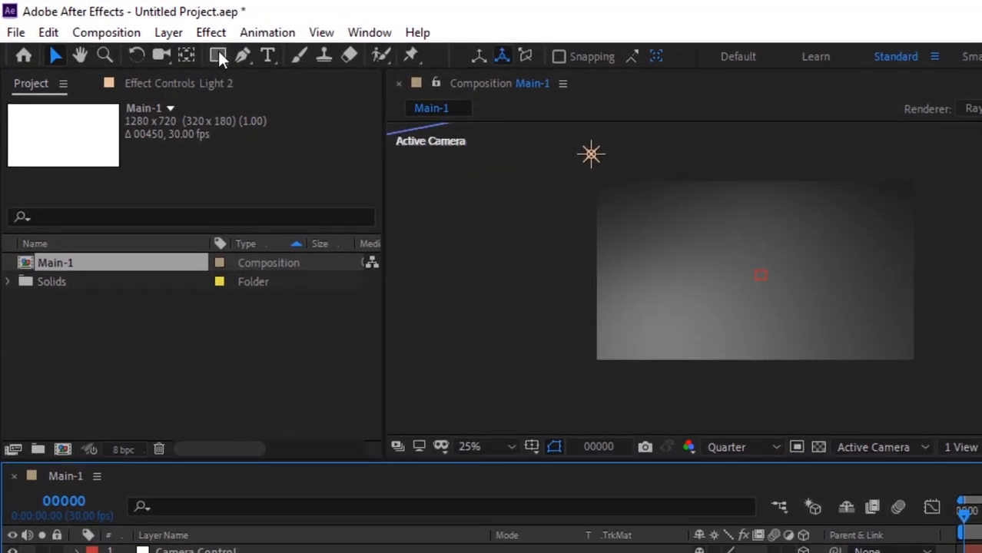
Create a rectangle shape layer filling the composition frame and place it between the Camera and Floor layers.
double_click(218, 55)
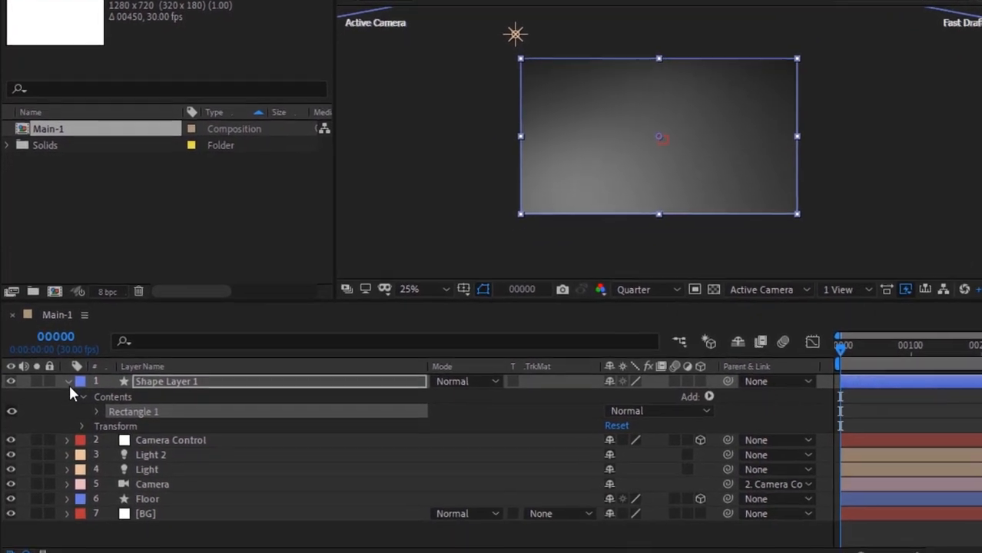
click(68, 384)
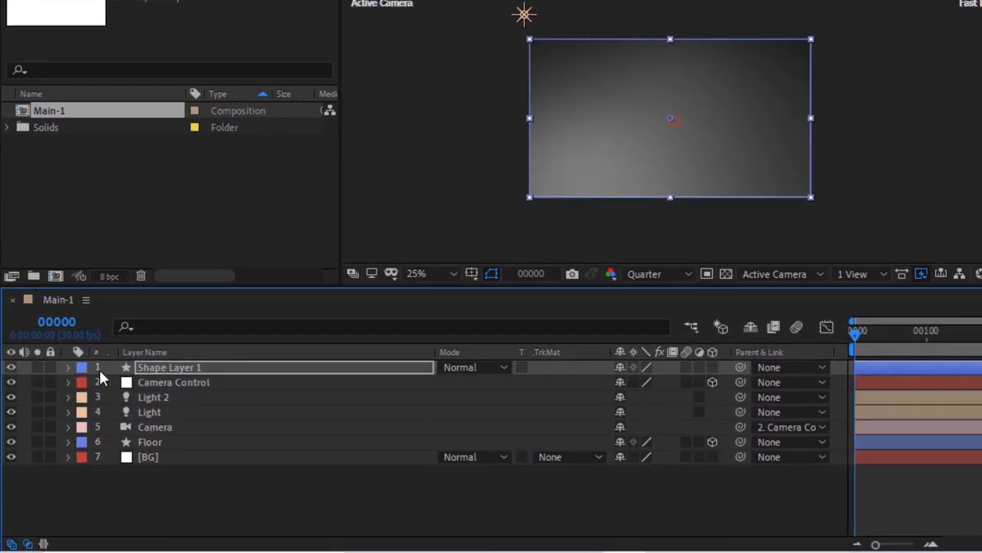
drag(162, 381, 164, 429)
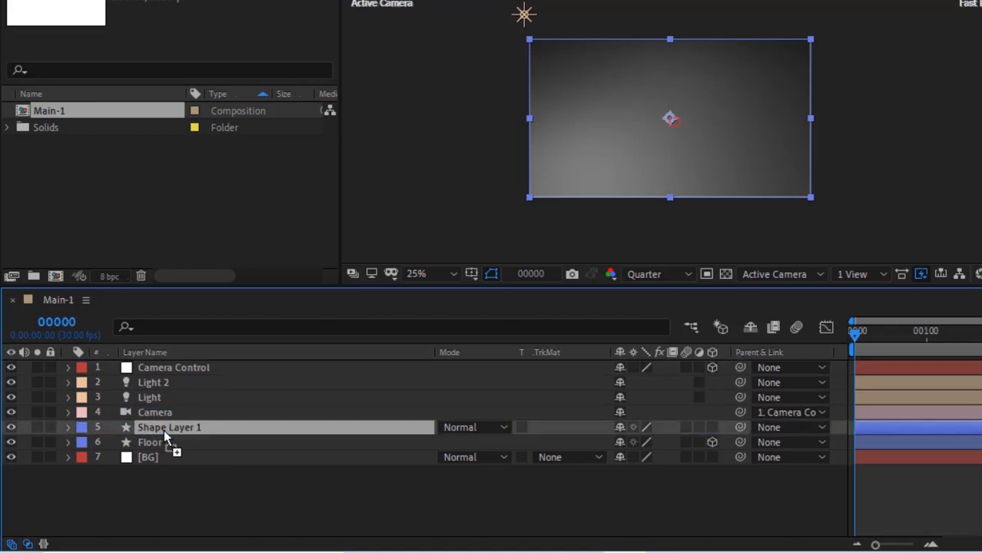
Rename the new rectangle shape layer as Box0 and deselect it.
key(Return)
text(Box)
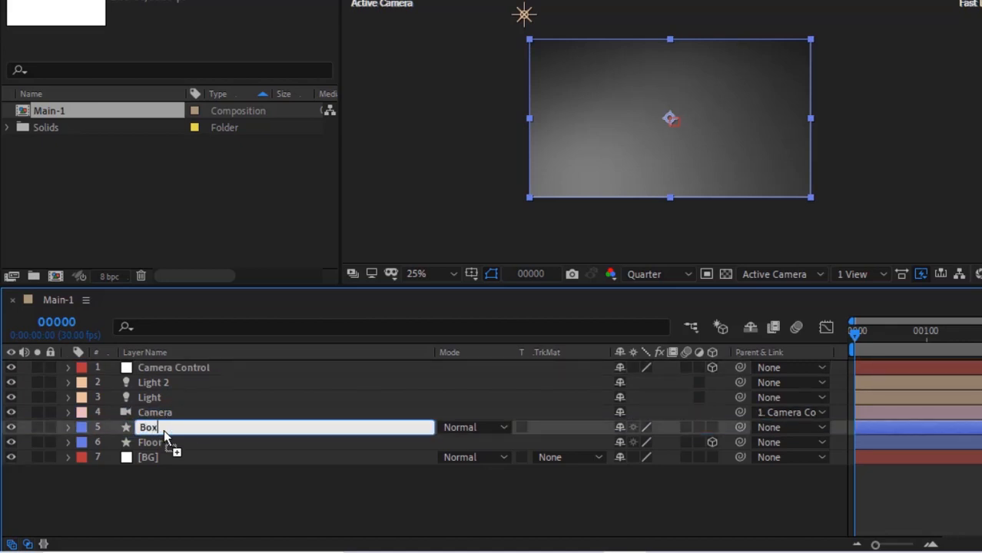
text(0)
key(Return)
click(162, 473)
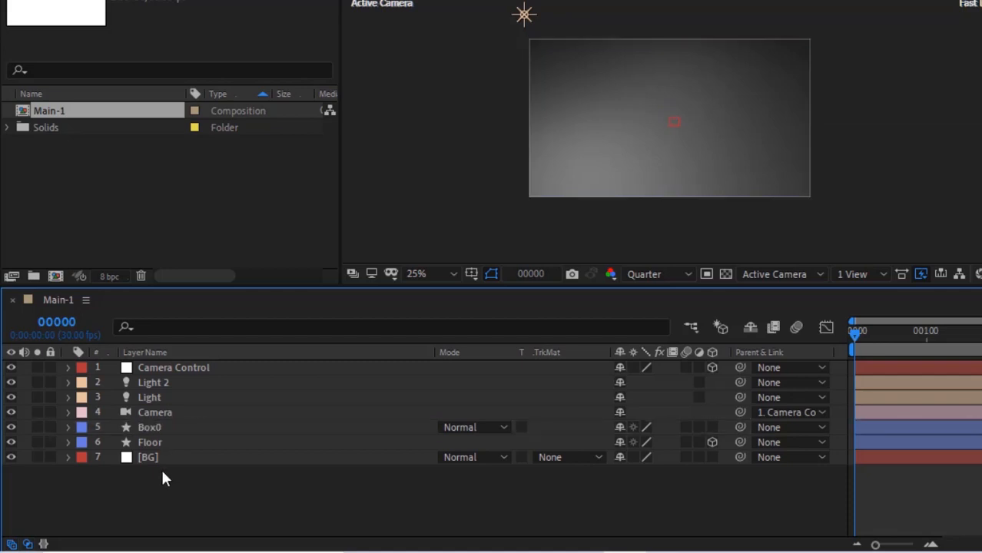
Add a new null object to the composition and rename it Null0.
right_click(162, 472)
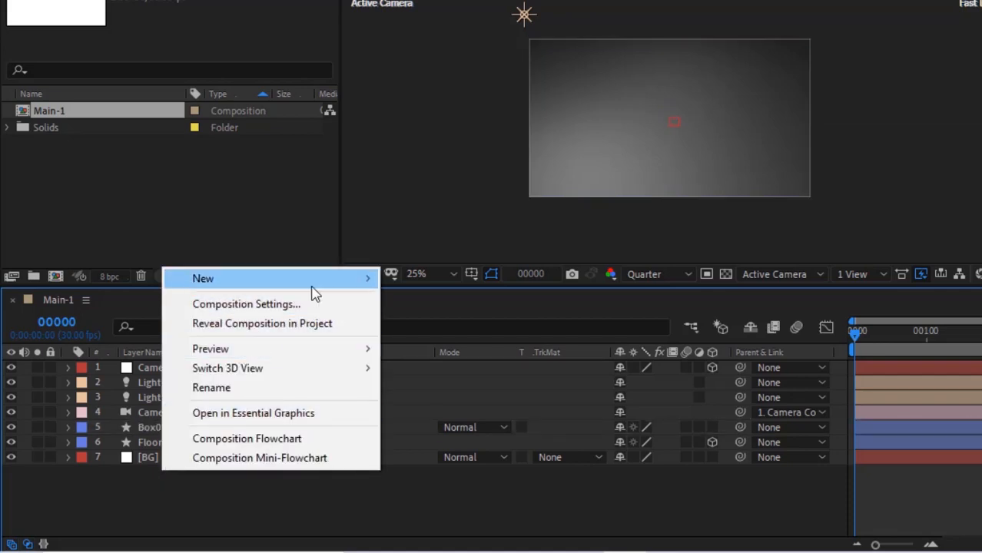
mouse_move(361, 284)
click(428, 382)
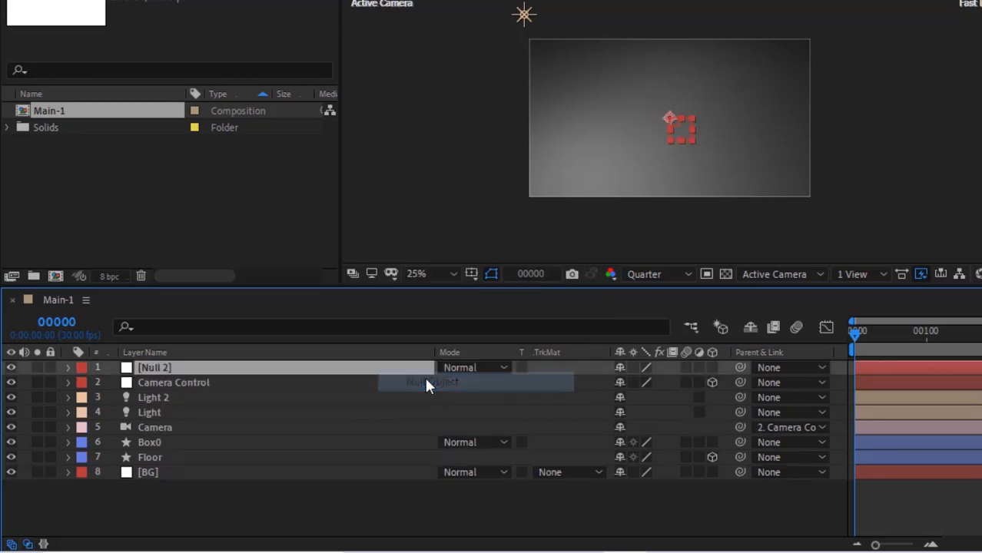
key(Return)
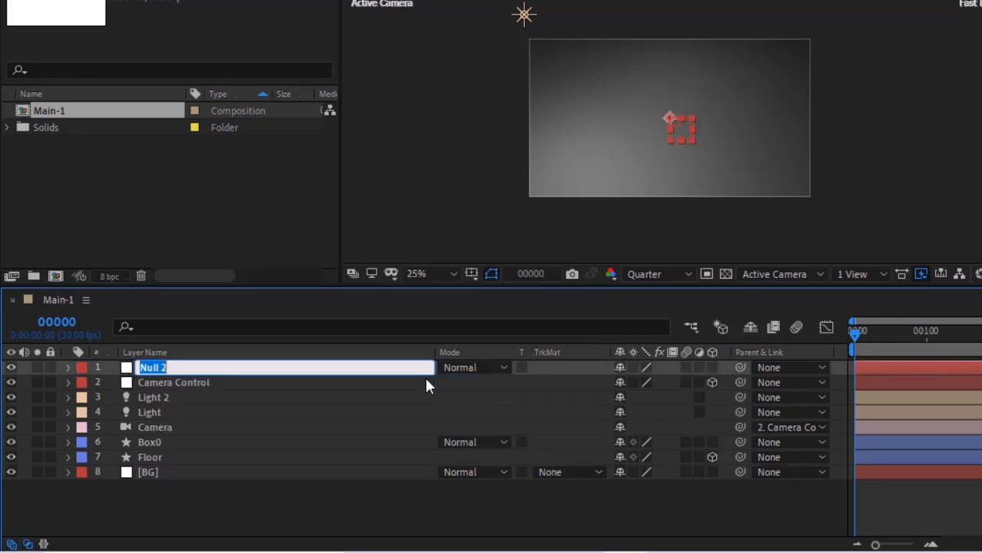
text(N)
key(BackSpace)
text(Null0)
key(Return)
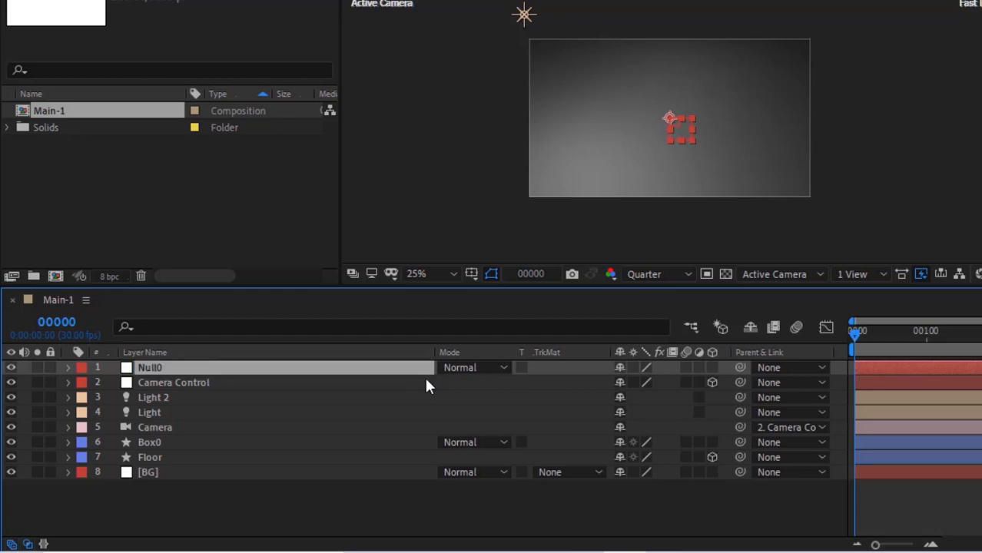
Move Null0 directly above Box0 and parent the Box0 layer to Null0.
drag(411, 374, 387, 436)
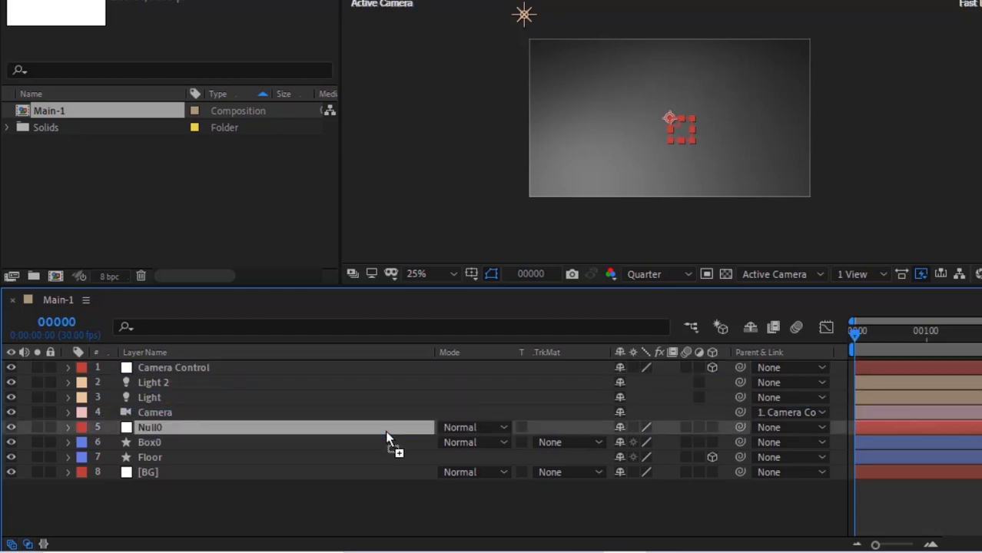
click(791, 426)
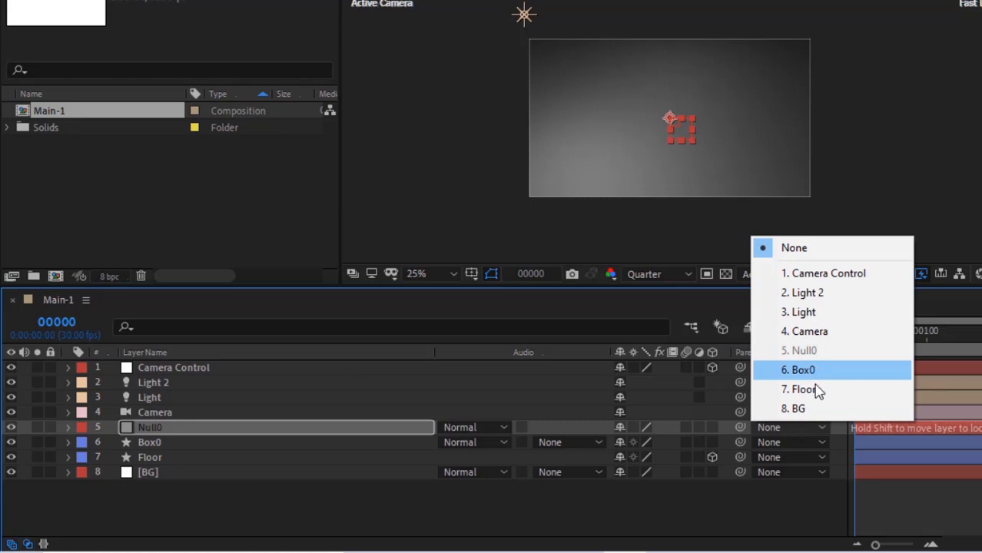
click(780, 444)
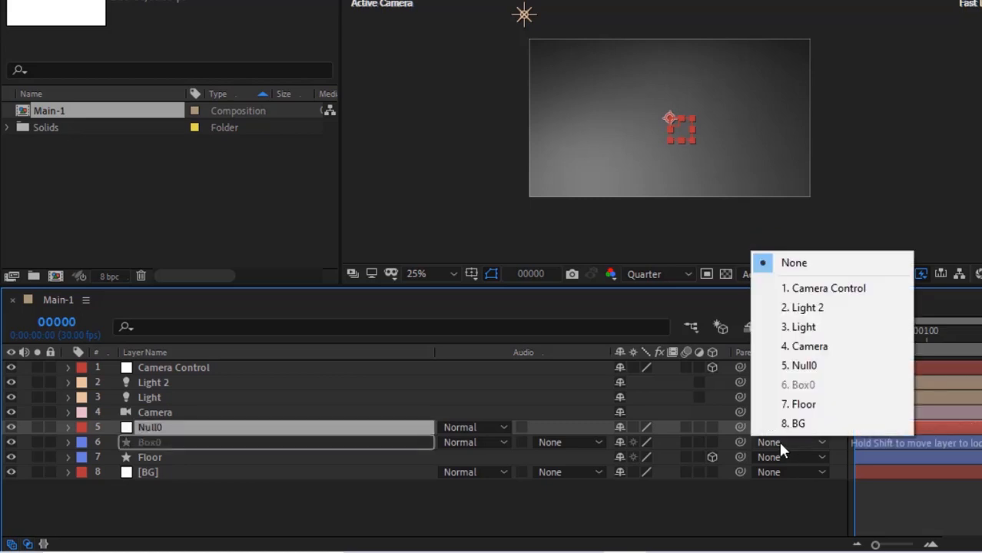
click(805, 367)
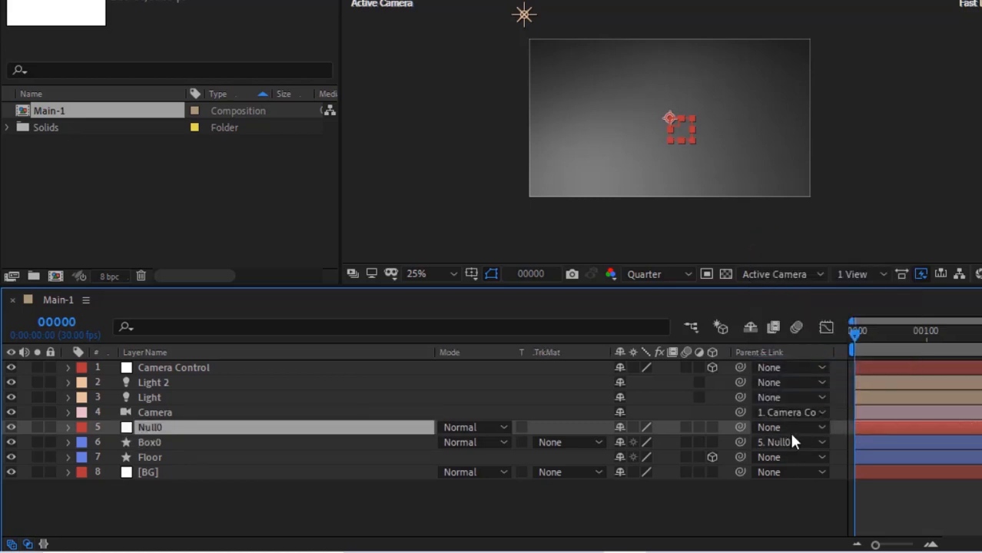
click(495, 513)
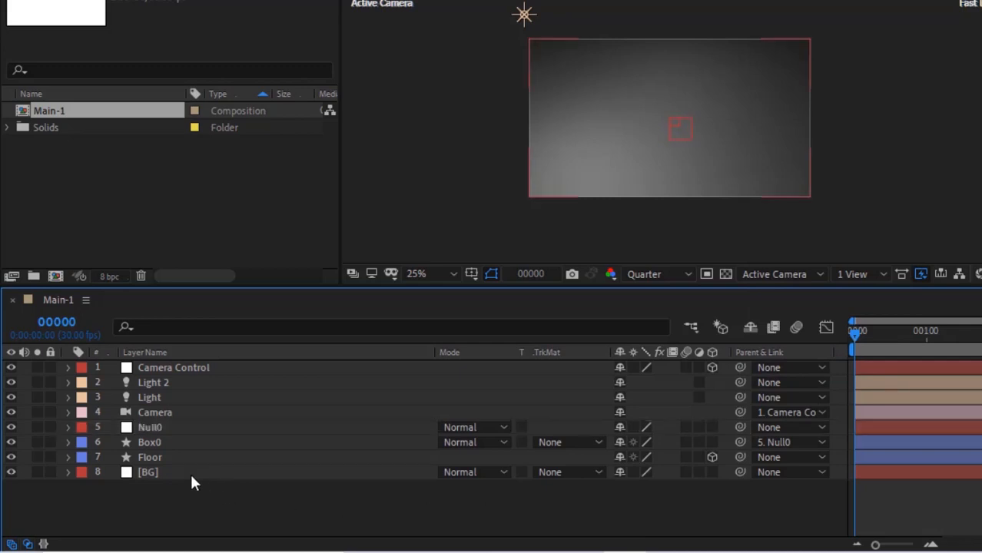
Make Null0 a 3D layer, and try 3D on Box0 before undoing that change.
click(716, 425)
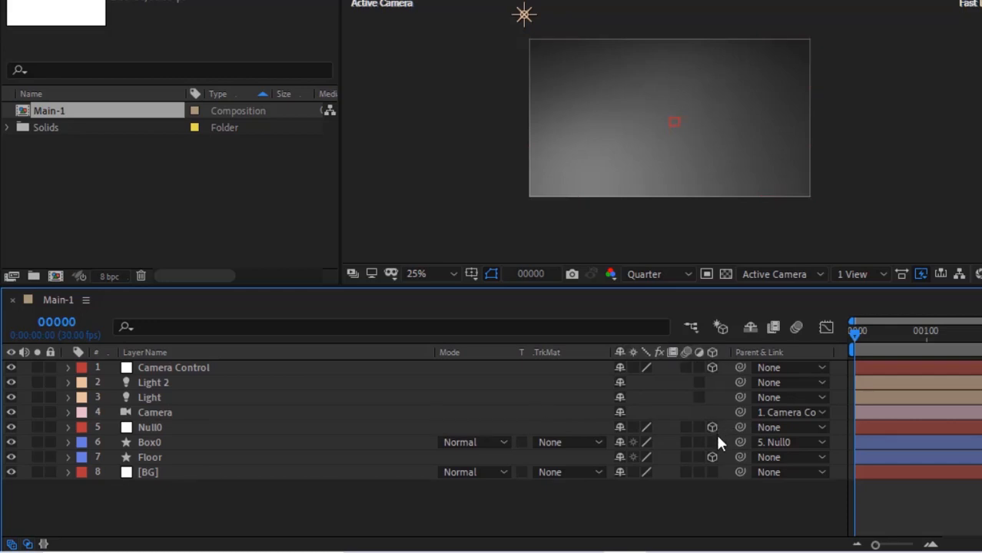
click(716, 441)
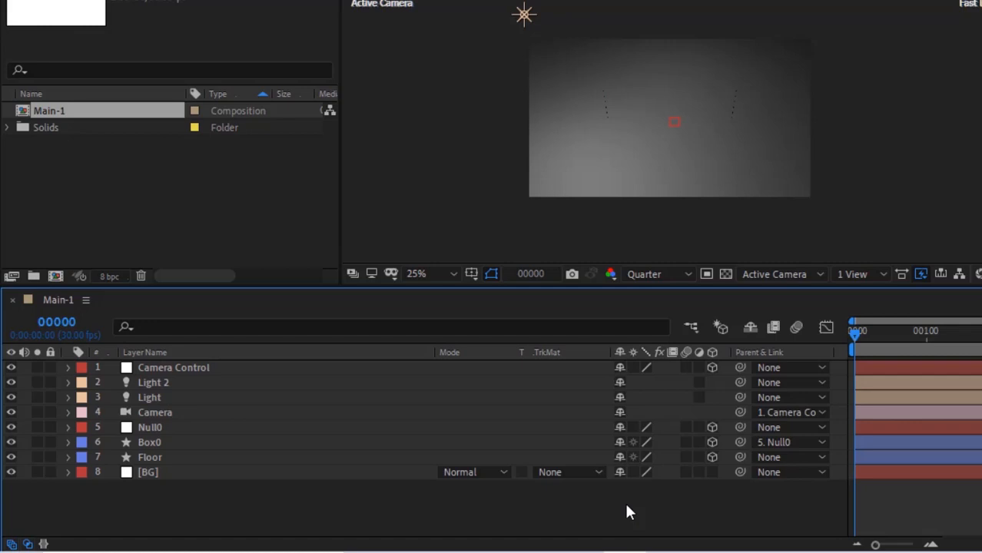
key(ctrl+z)
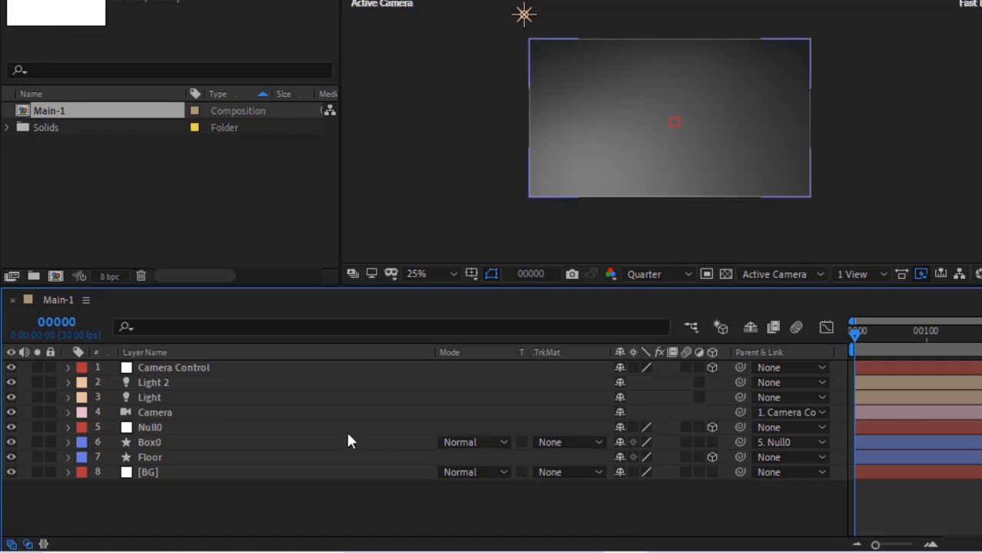
Set the size of Box0's rectangle path to 200 by 200.
click(68, 442)
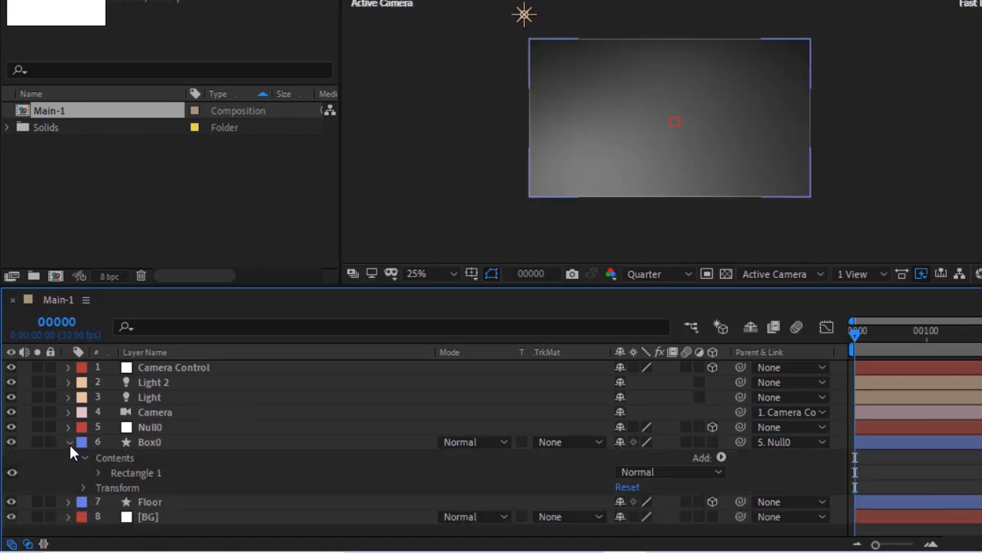
click(98, 472)
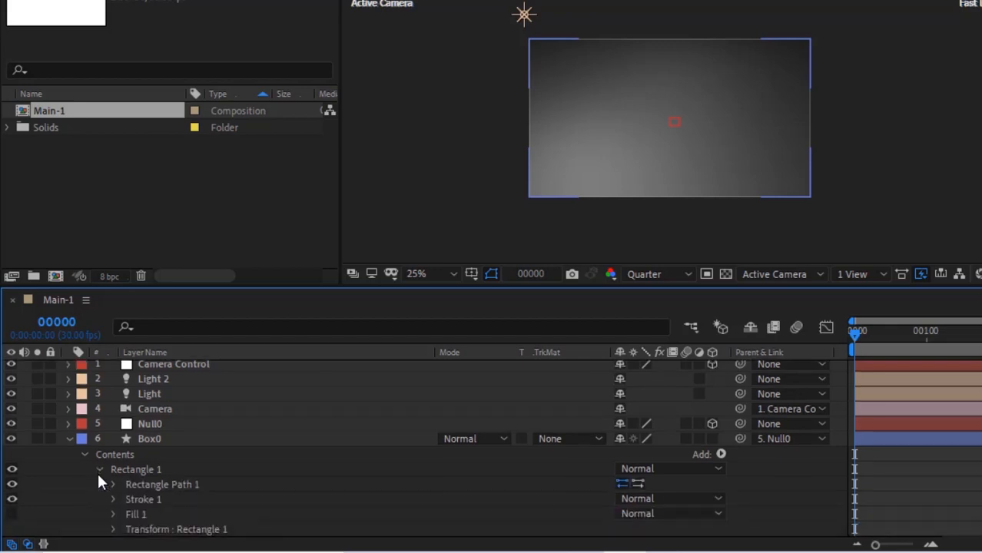
click(113, 484)
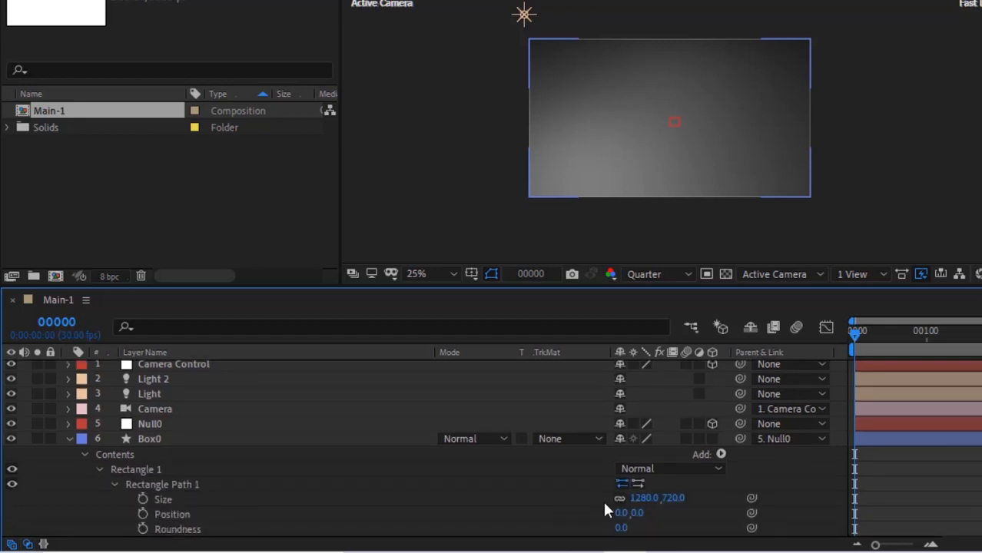
click(639, 498)
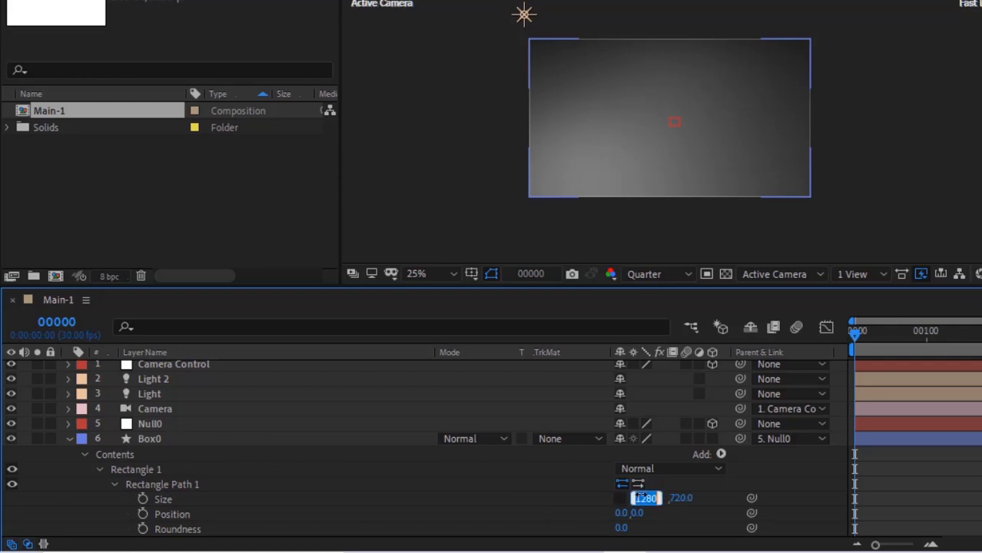
text(200)
key(Tab)
text(200)
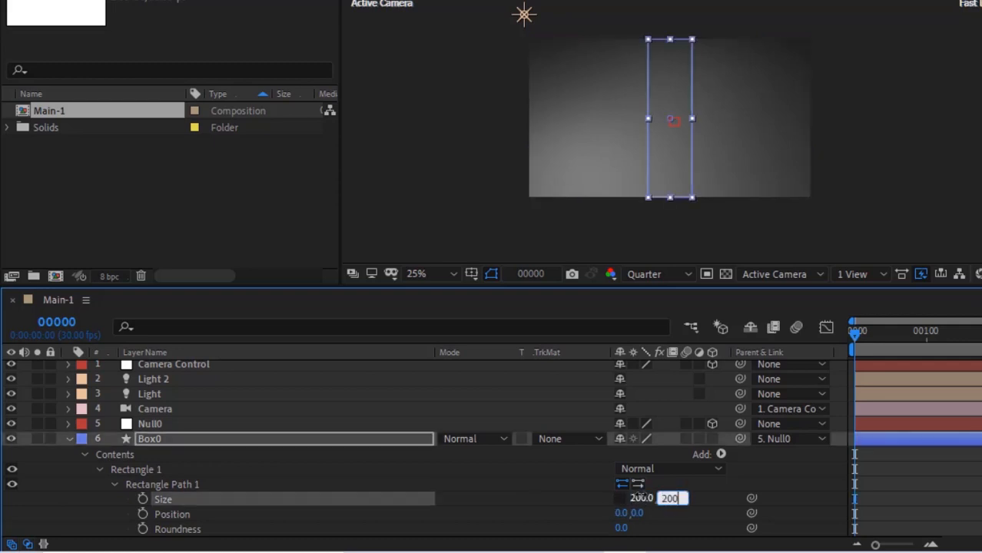
key(Return)
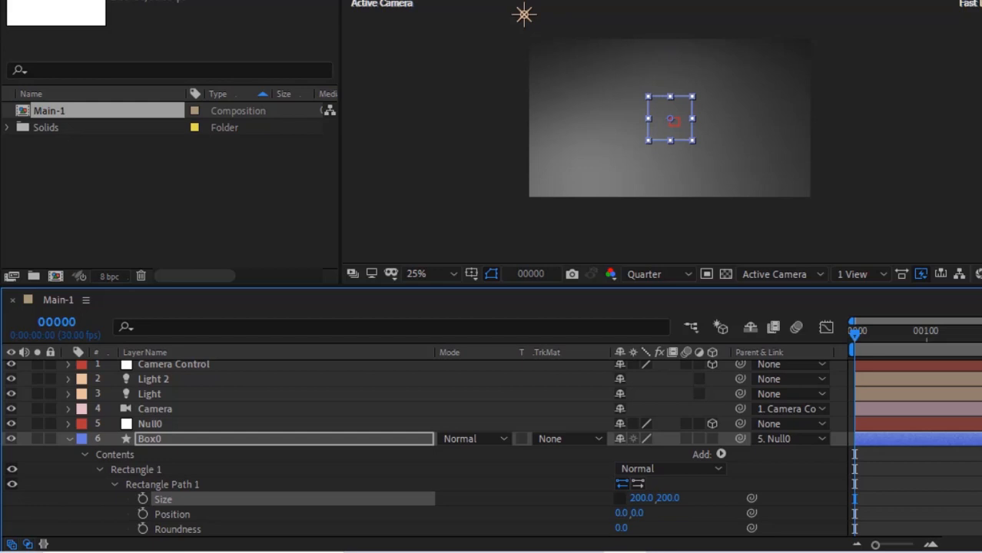
Set the roundness of Box0's rectangle path to 20.
scroll(646, 462, down, 3)
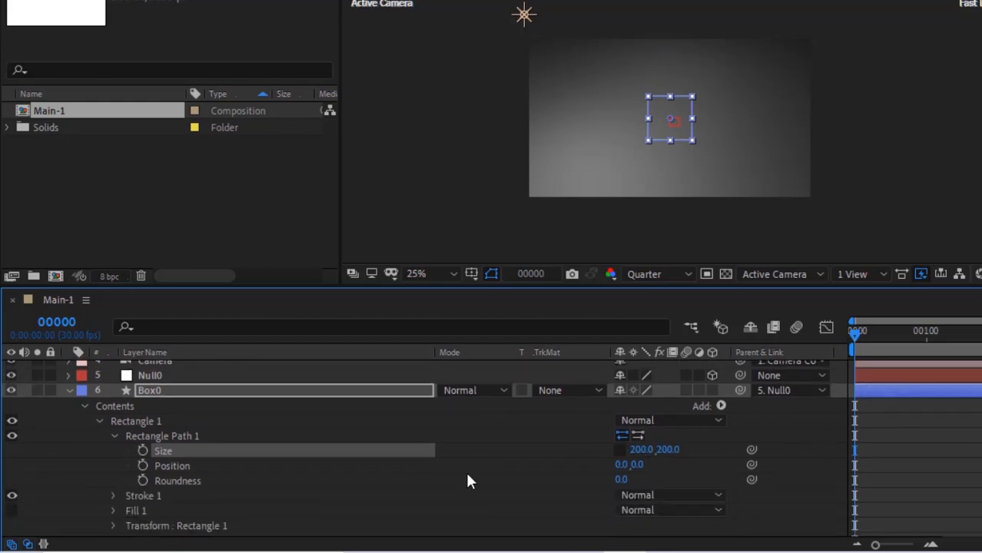
click(621, 480)
text(20)
key(Return)
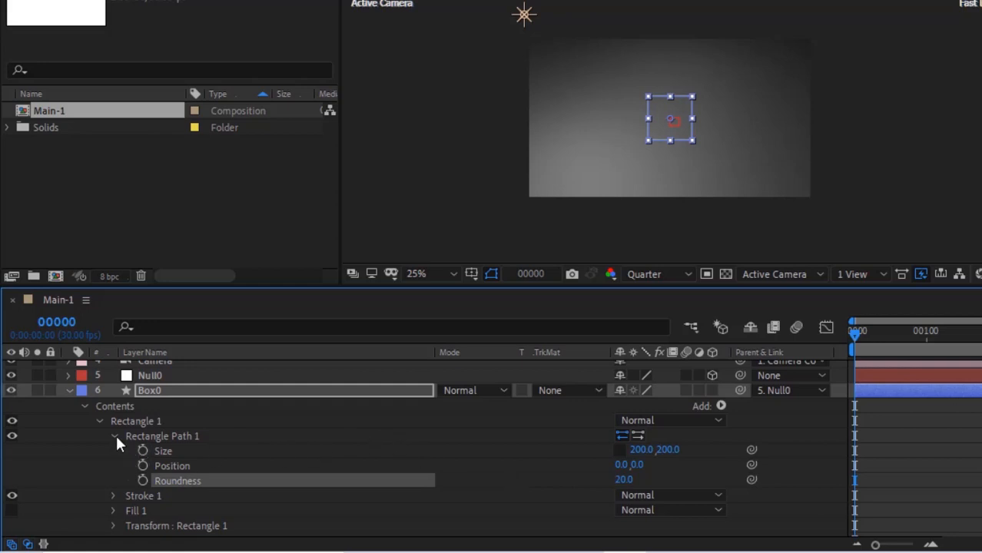
Hide Stroke 1 and make Fill 1 visible on Box0's rectangle.
click(114, 436)
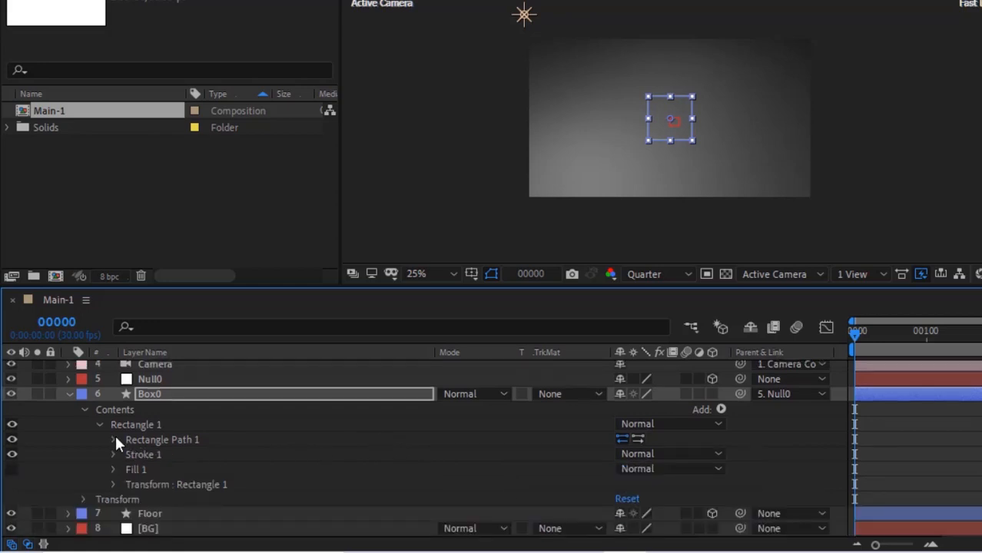
click(12, 454)
click(11, 469)
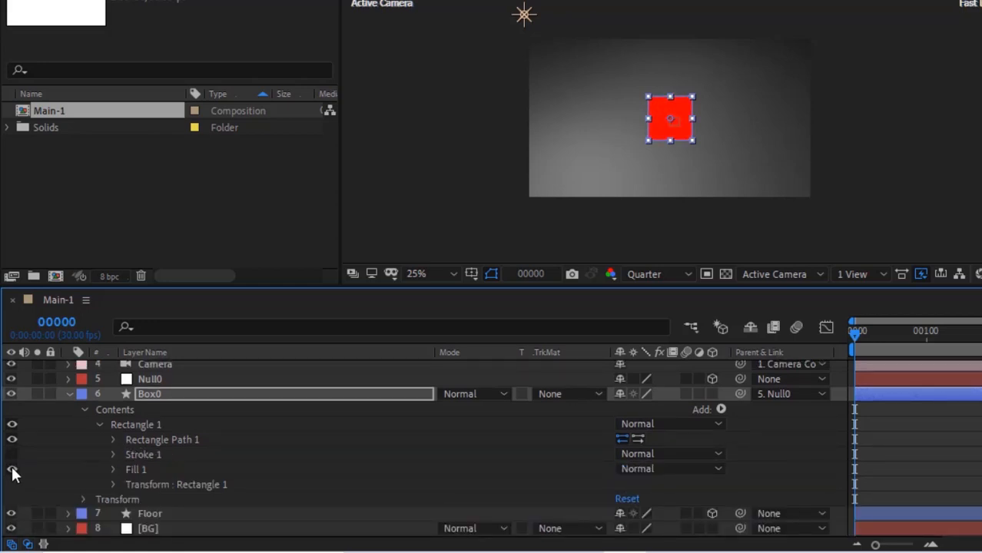
Apply the Notepad script with wiggle(2,.5) for R, G and B and [R,G,B,0] as Box0's fill color expression, and preview it along the timeline.
click(113, 470)
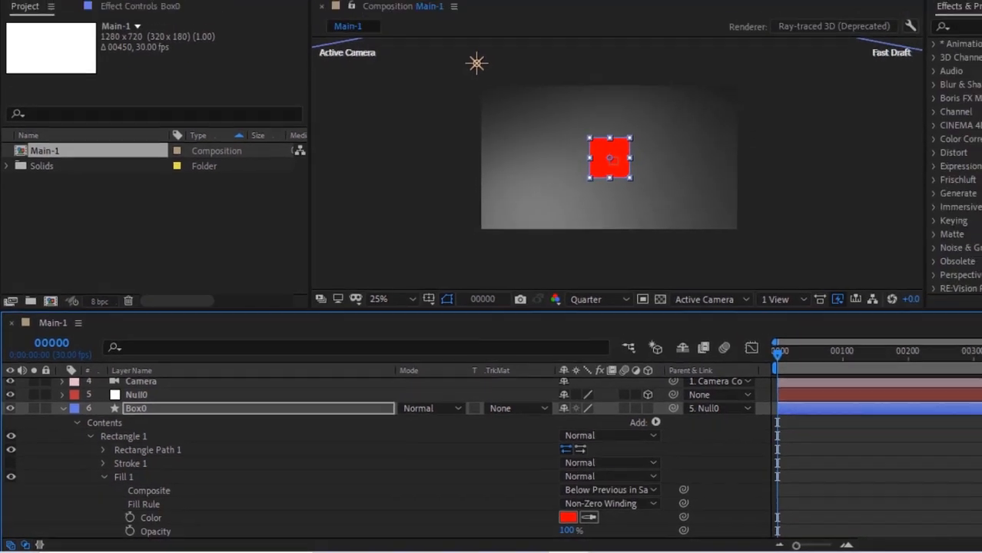
scroll(440, 381, down, 2)
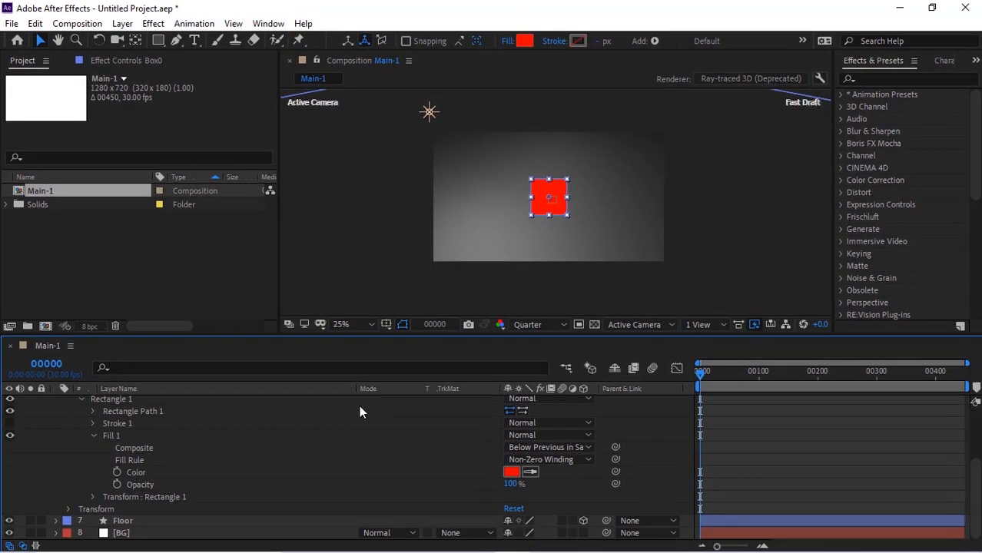
alt+click(117, 473)
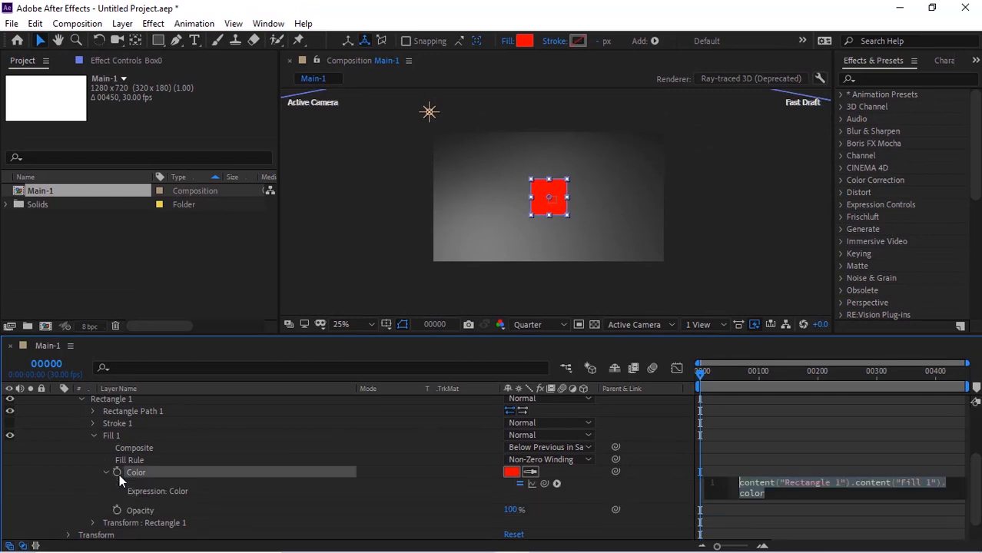
key(alt+Tab)
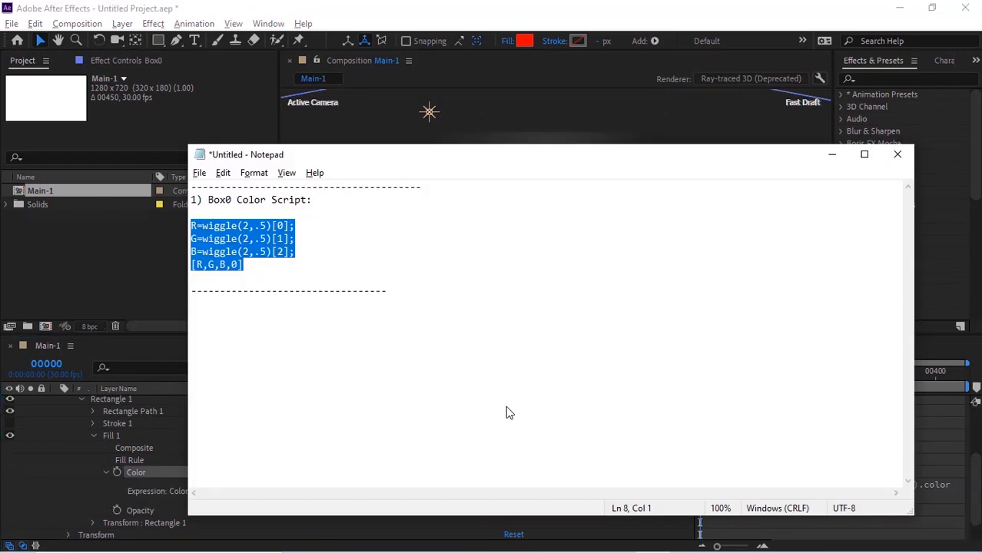
key(alt+Tab)
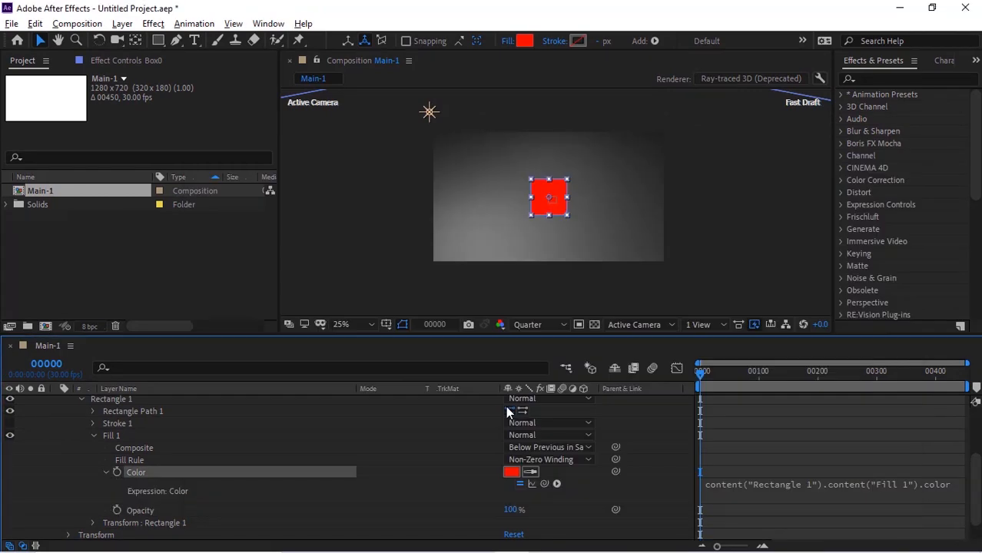
click(776, 486)
key(ctrl+v)
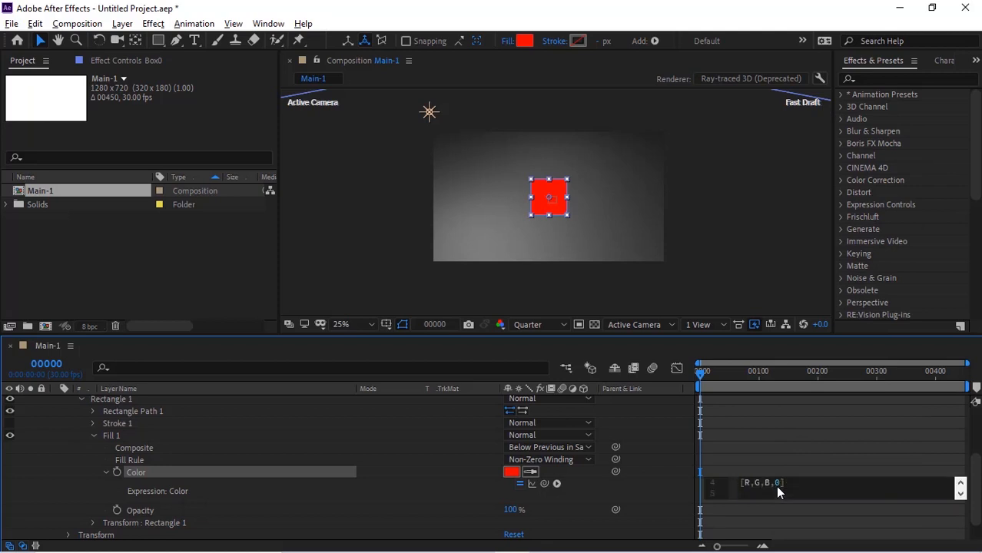
click(669, 485)
click(727, 372)
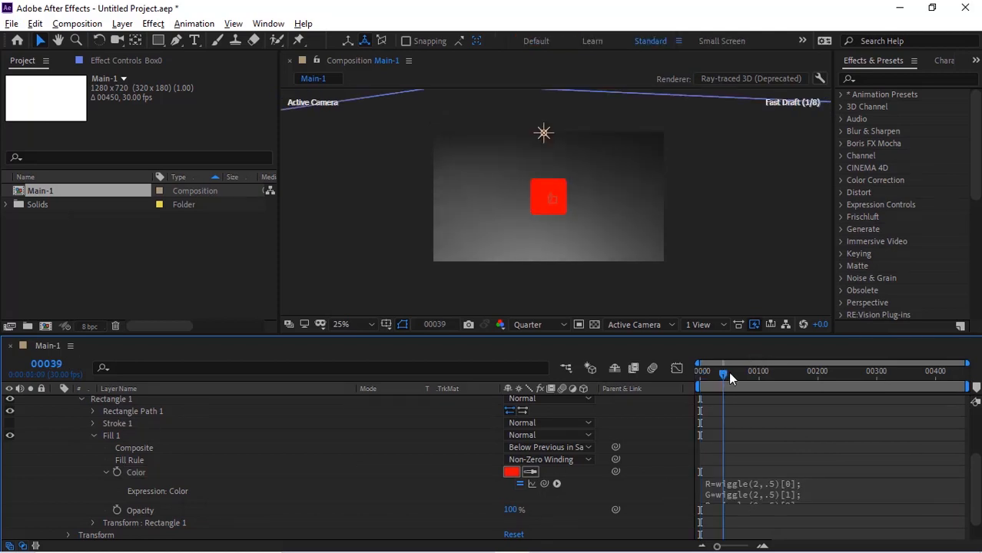
drag(729, 372, 642, 395)
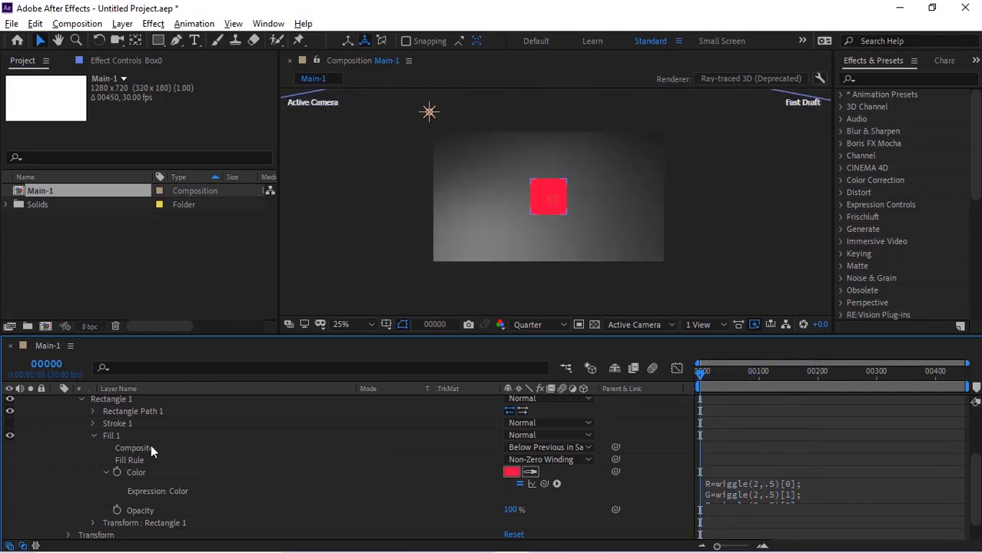
Collapse Box0's fill and rectangle properties and make Box0 a 3D layer.
click(105, 472)
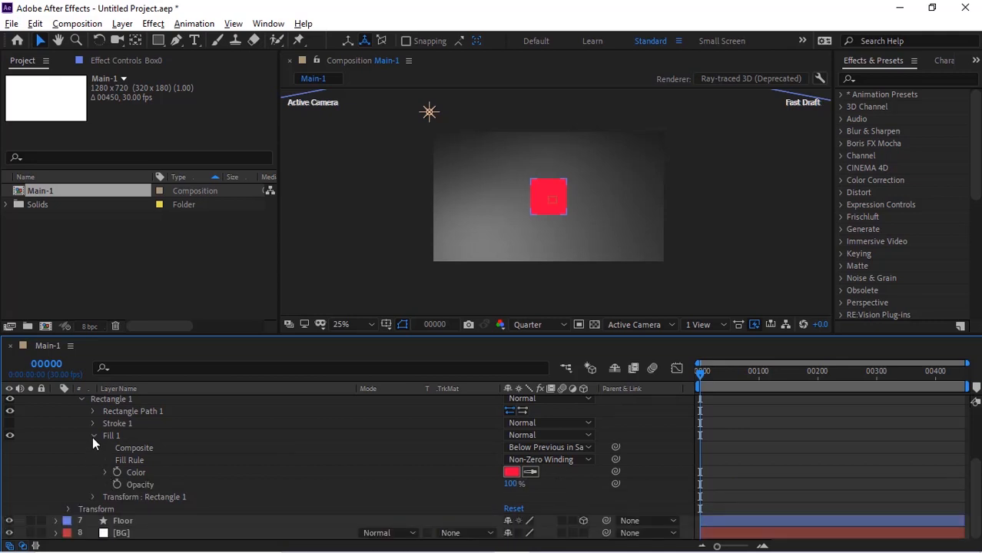
click(93, 435)
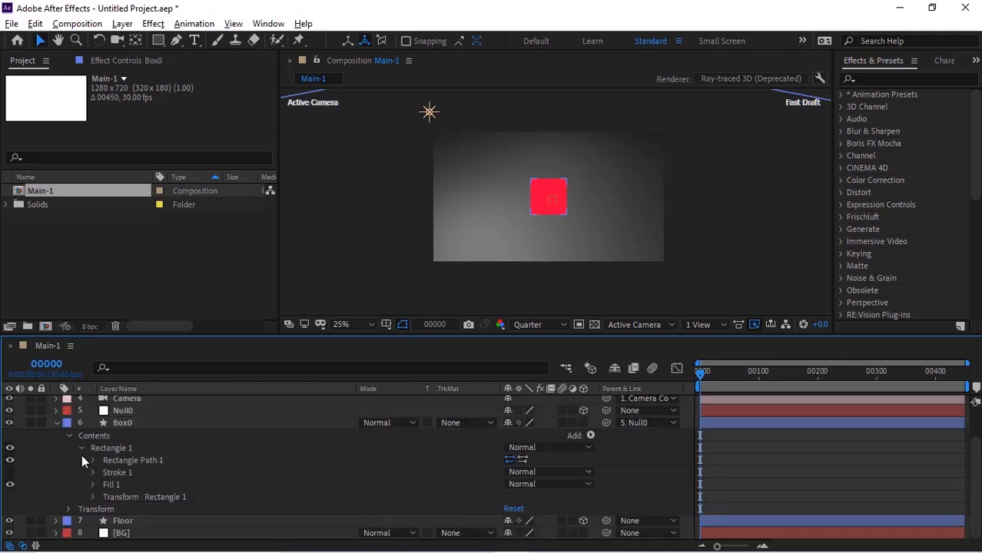
click(81, 447)
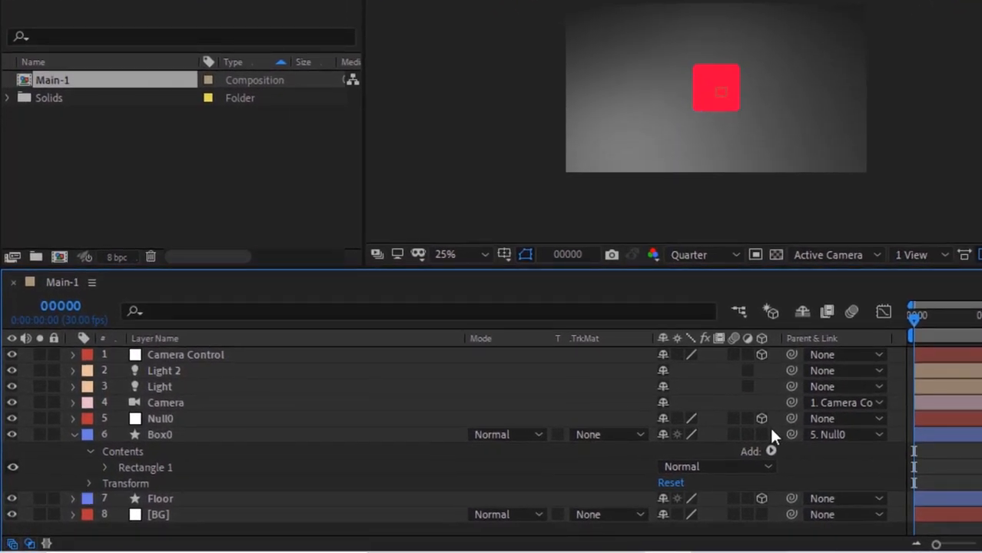
click(761, 435)
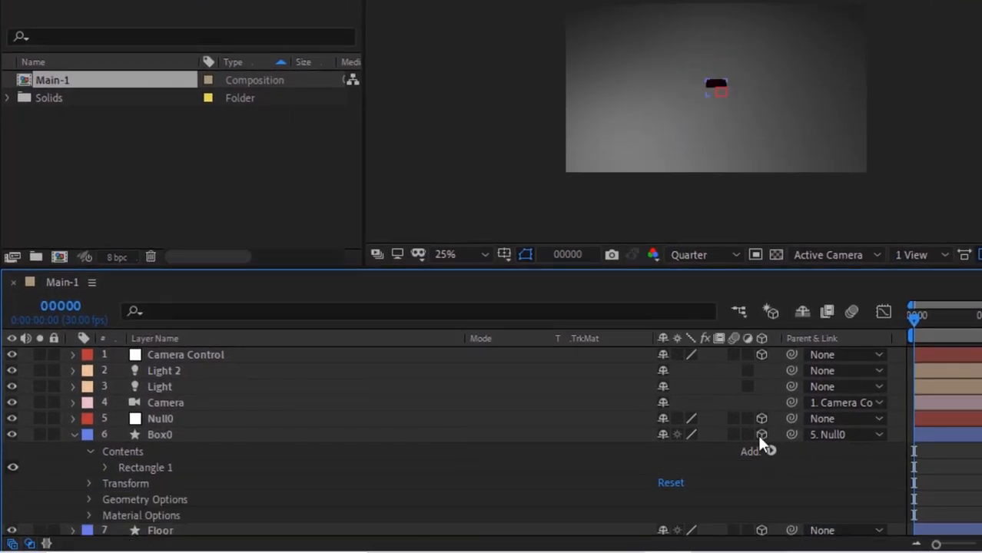
click(105, 467)
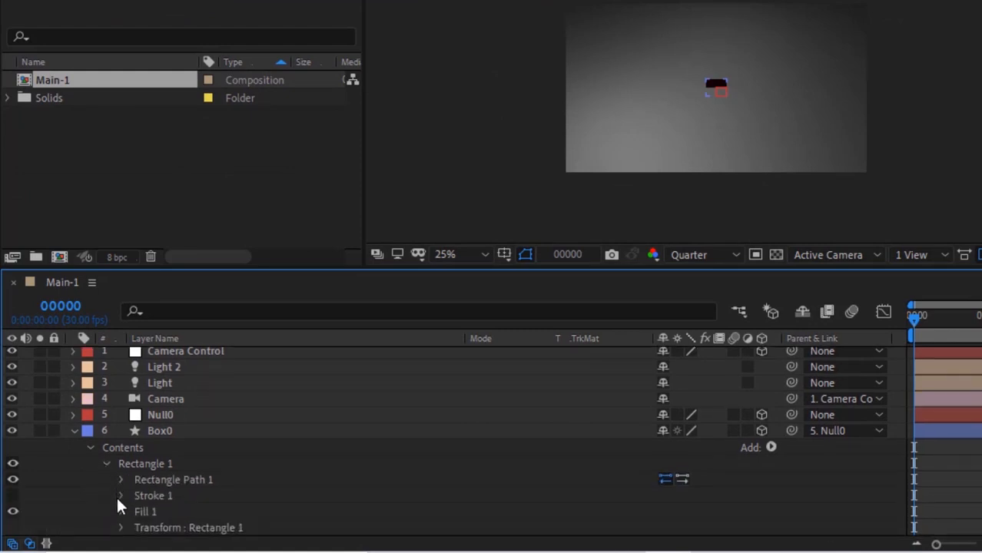
click(106, 465)
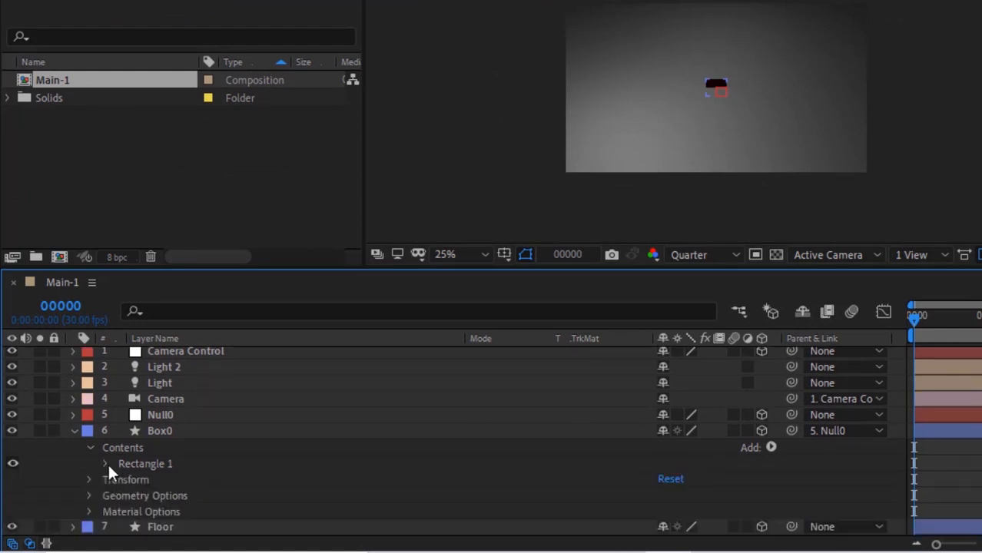
Start position keyframing on Box0 at frame 0 with the position set to 0, -3270, 0.
click(89, 480)
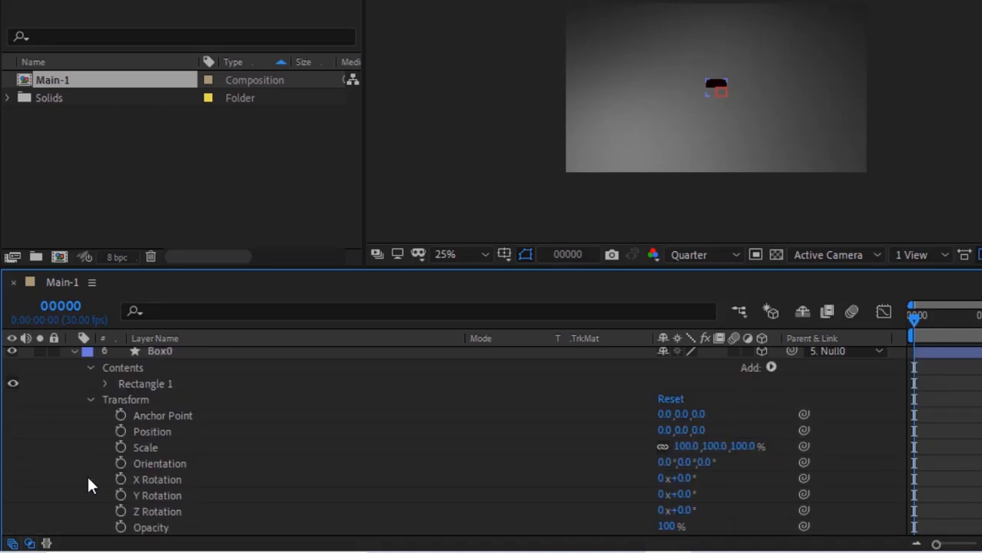
click(120, 431)
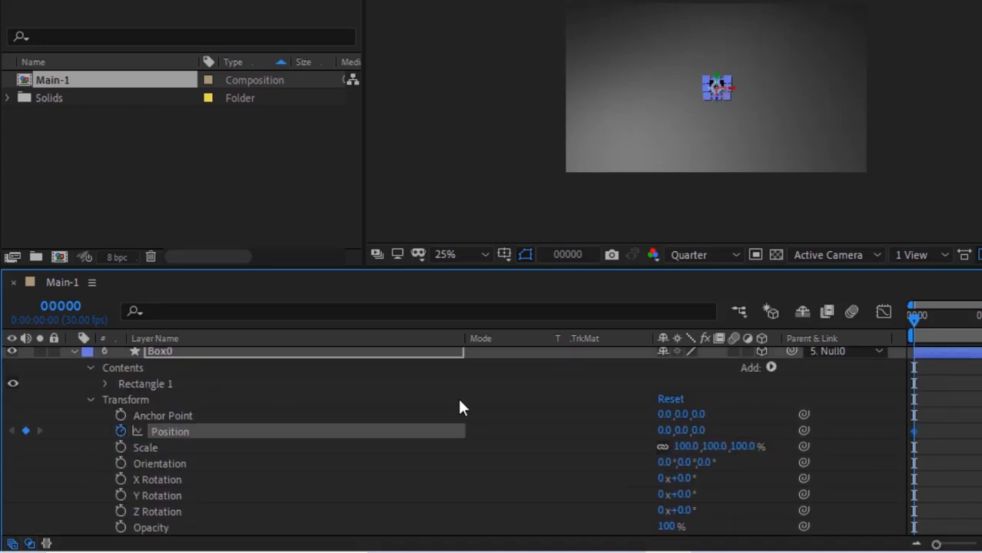
click(666, 432)
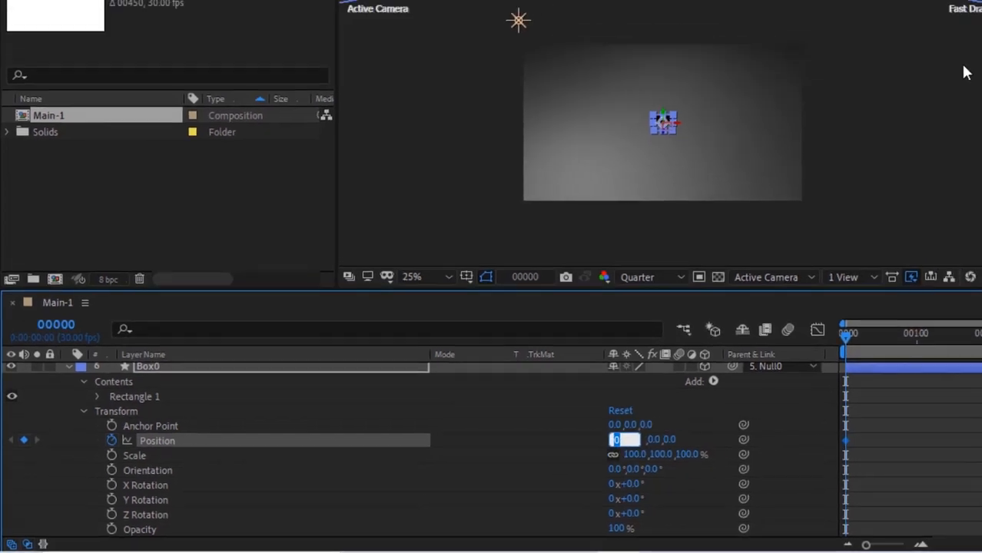
key(Tab)
text(-32)
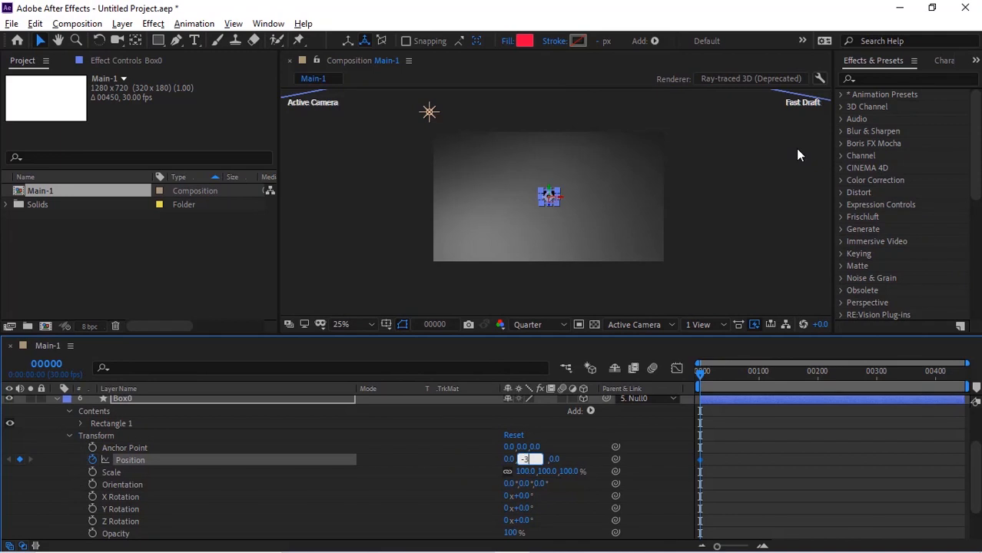
text(70)
key(Tab)
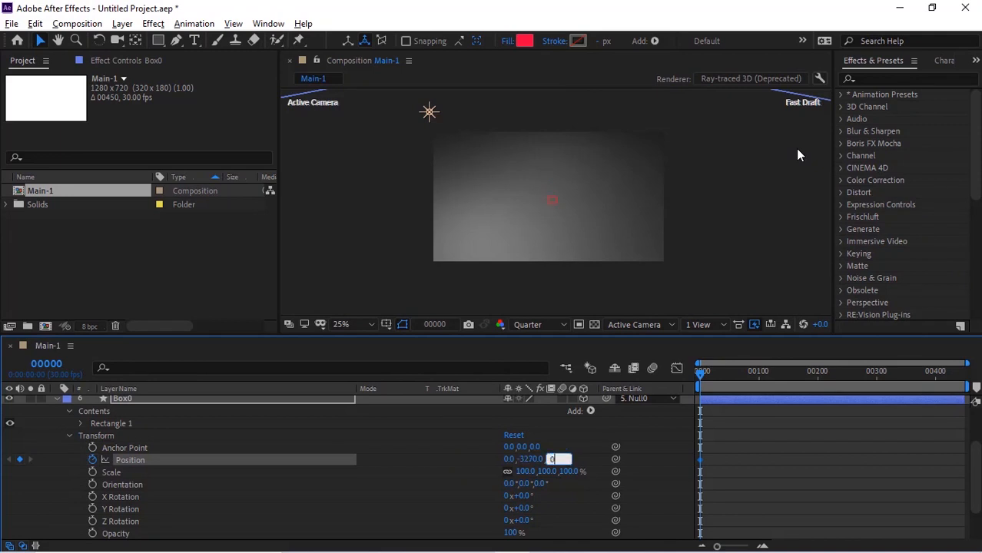
key(Return)
Add a Box0 position keyframe at frame 31 with the Y position set to -49.
click(56, 366)
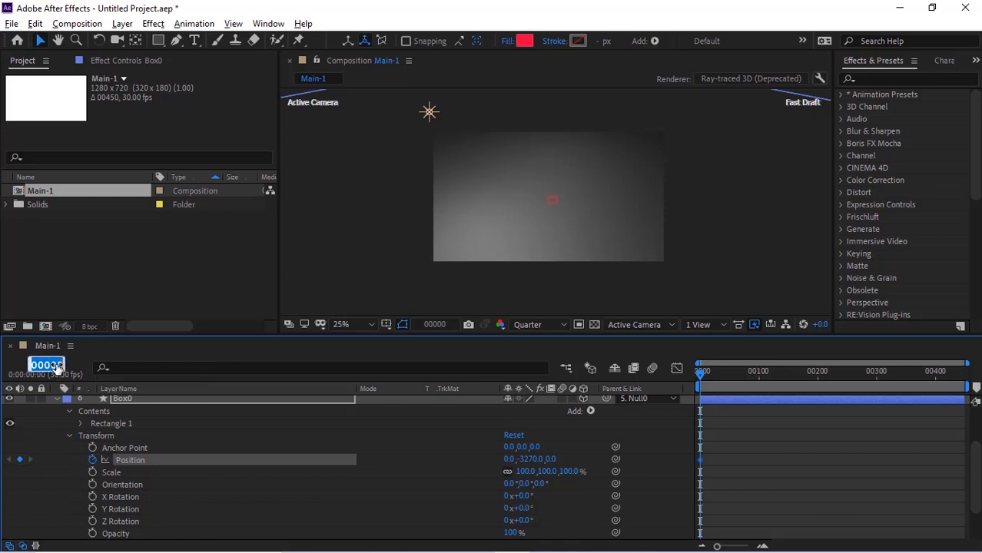
text(31)
key(Return)
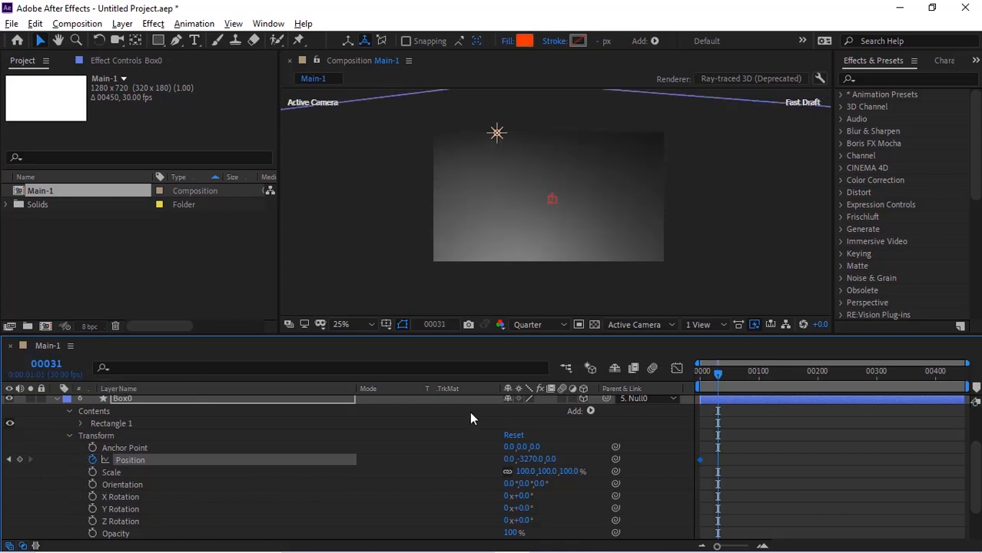
click(506, 460)
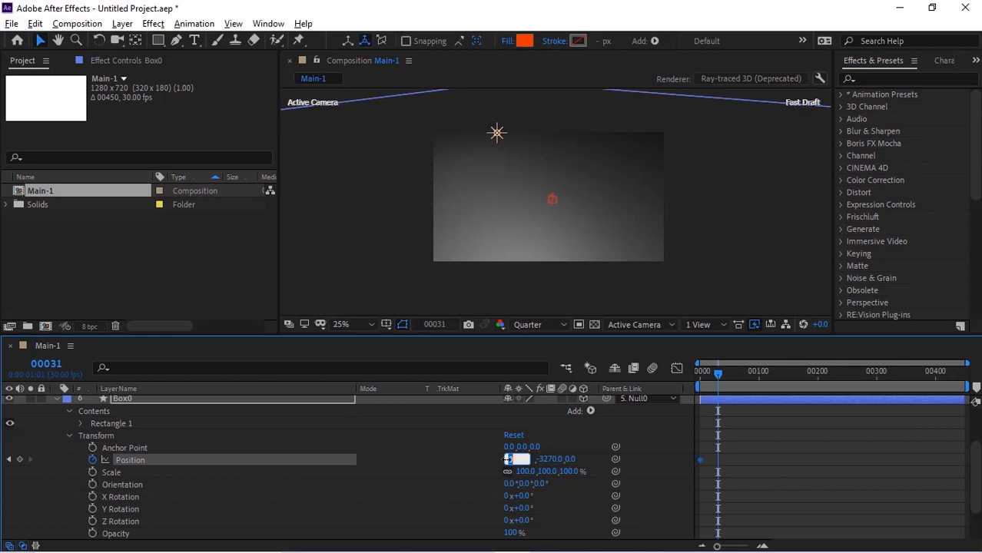
key(Tab)
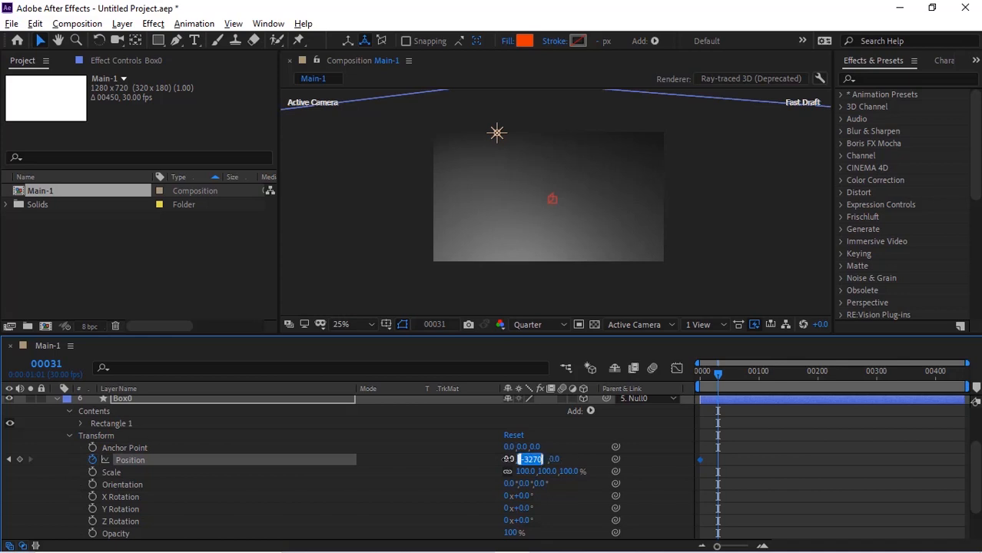
text(-49)
key(Return)
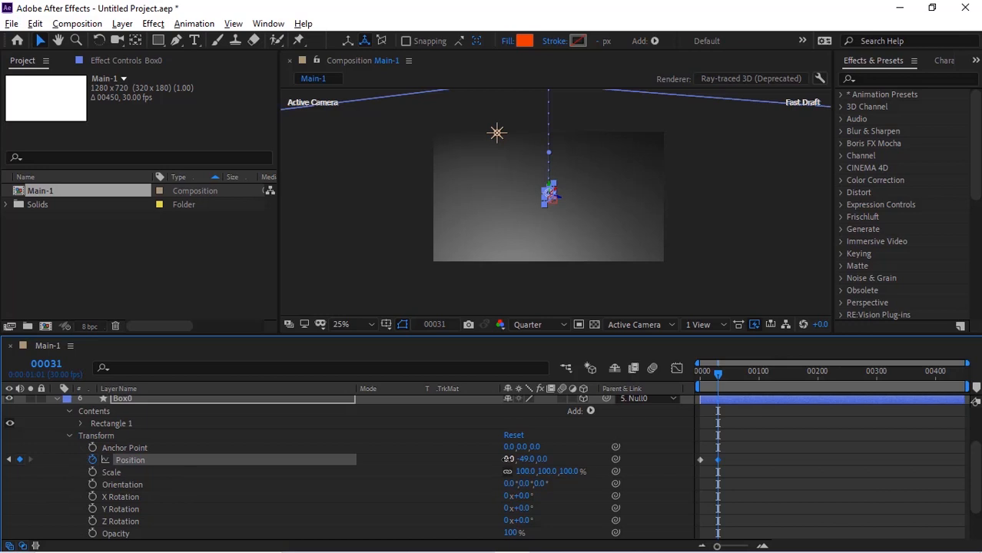
Add a Box0 position keyframe at frame 36 with the position set to 0, -1, 0.
click(46, 364)
text(36)
key(Return)
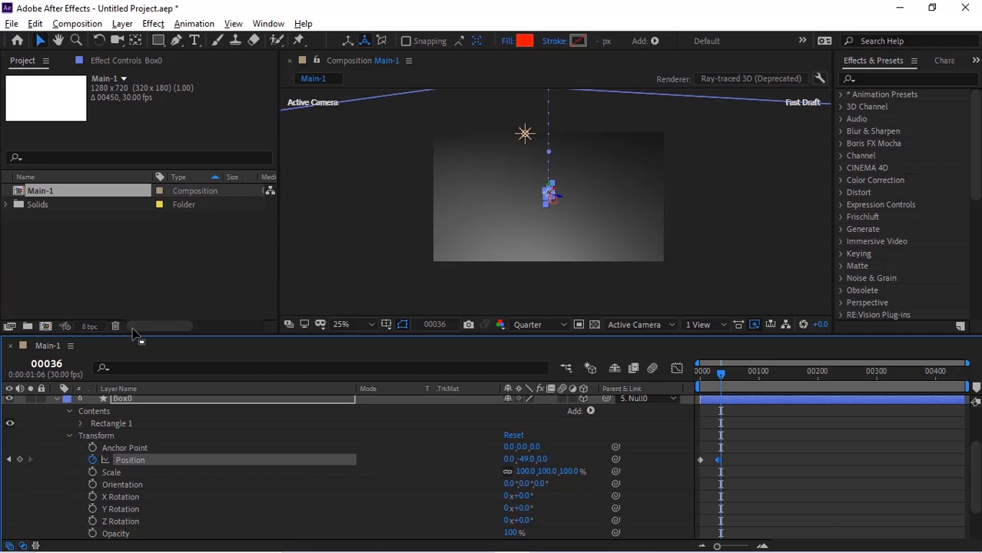
click(509, 459)
text(0)
key(Tab)
text(-1)
key(Tab)
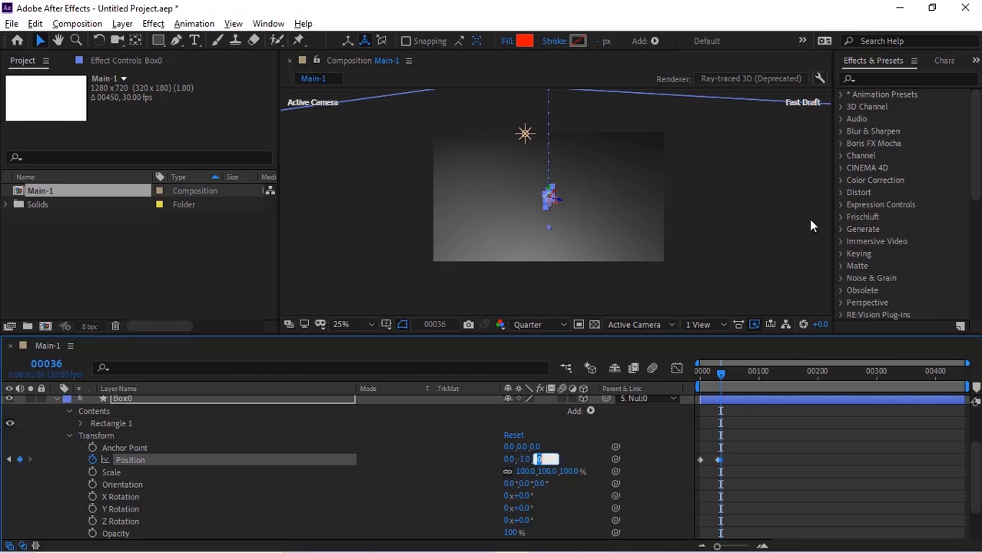
text(0)
key(Return)
Add a Box0 position keyframe at frame 47 with the position set to 0, -658, 0.
click(41, 367)
text(47)
key(Return)
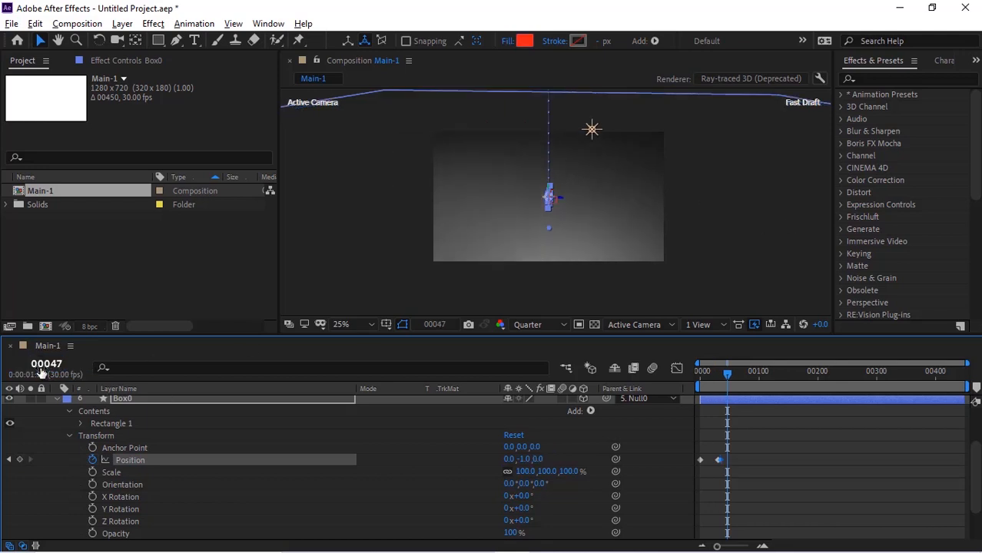
click(508, 459)
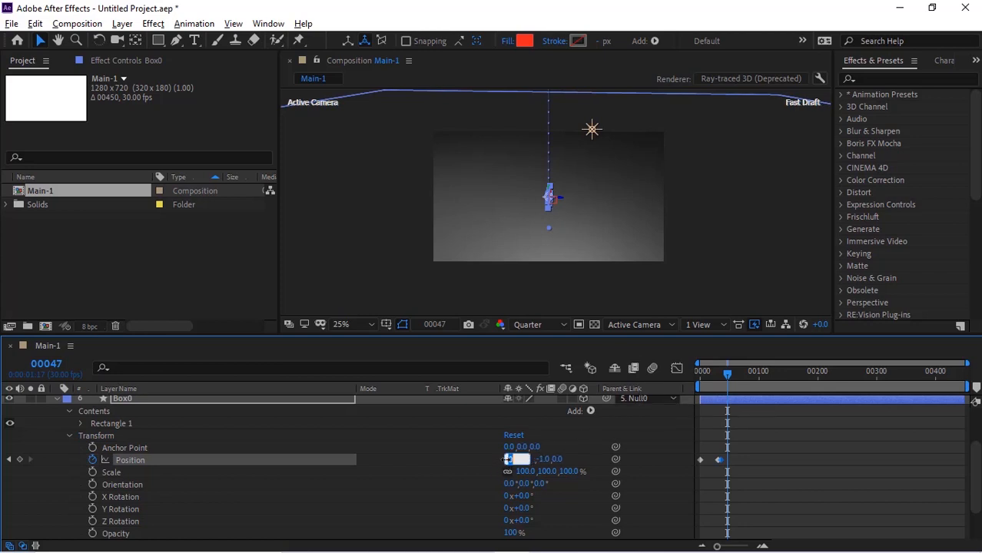
text(0)
key(Tab)
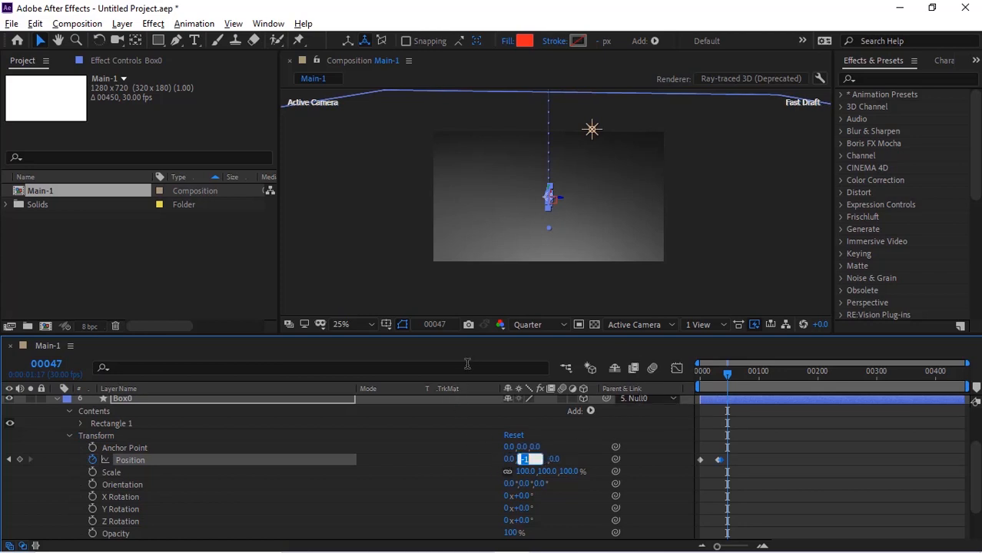
text(-658)
key(Tab)
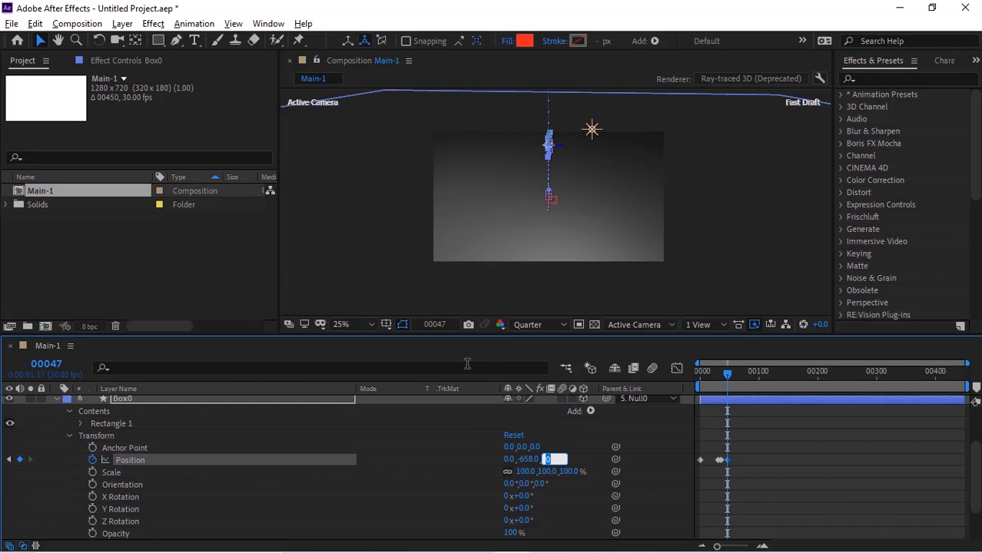
key(Return)
Add a Box0 position keyframe at frame 53 with the position set to 0, -4.9, 0.
click(56, 366)
text(53)
key(Return)
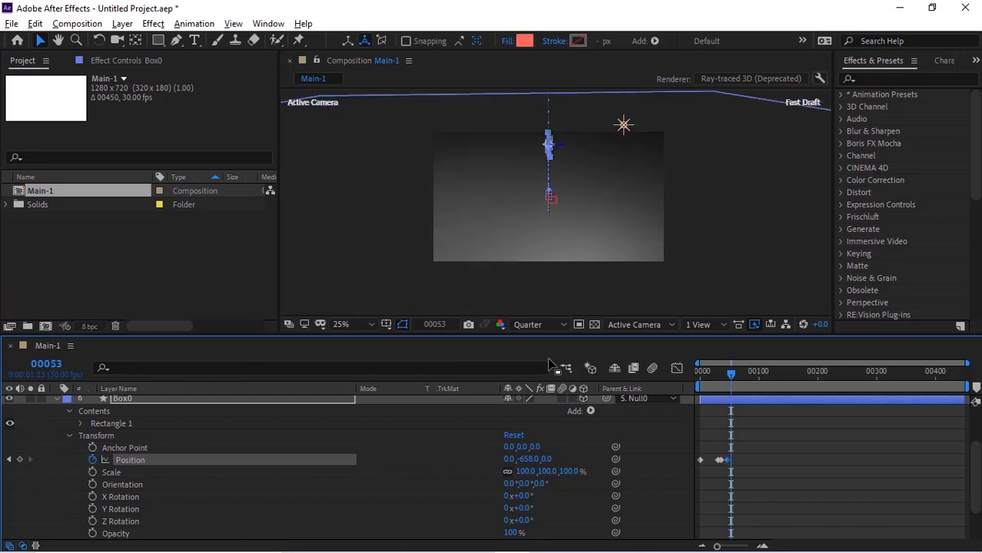
click(509, 460)
text(0)
key(Tab)
text(-4.9)
key(Tab)
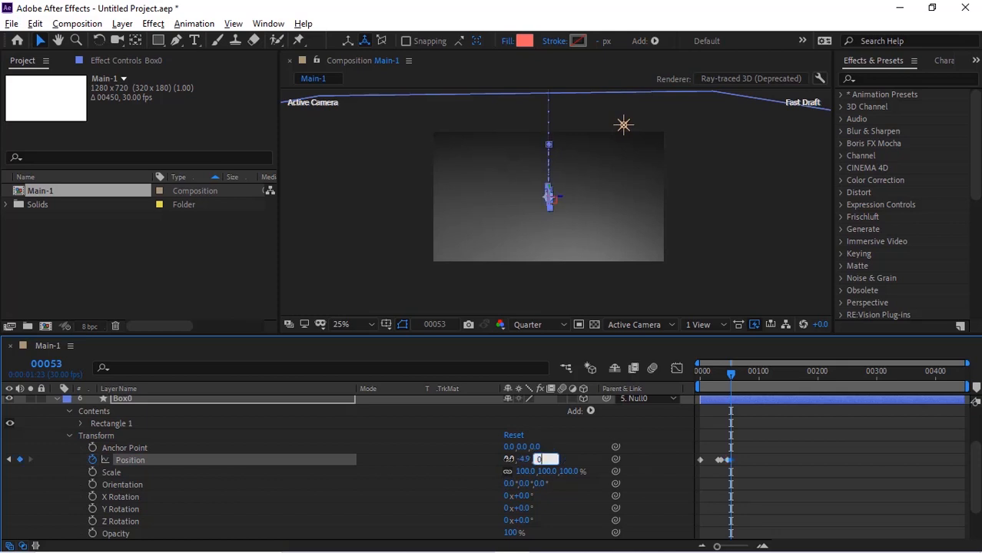
key(Return)
Add a Box0 position keyframe at frame 81 with the Y position set to -1.
click(50, 364)
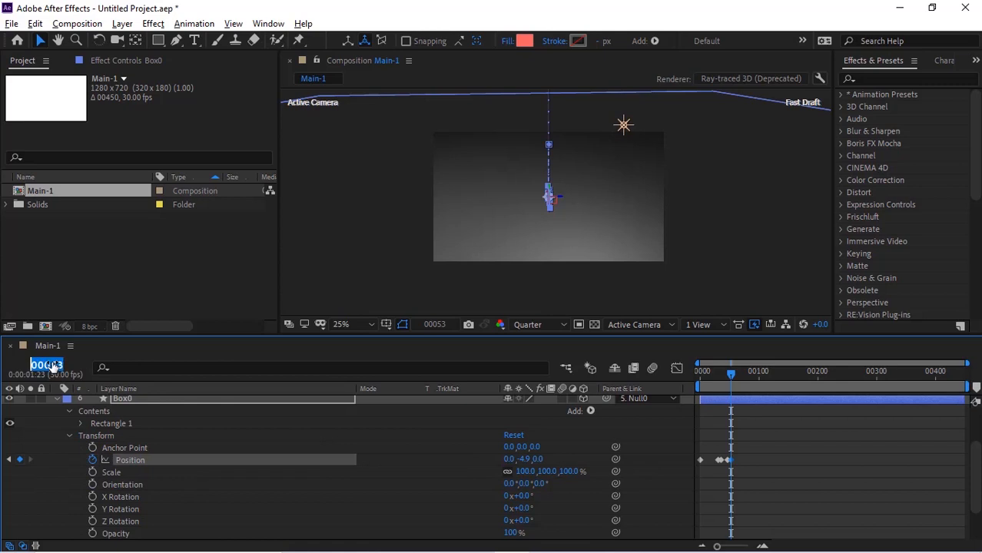
text(81)
key(Return)
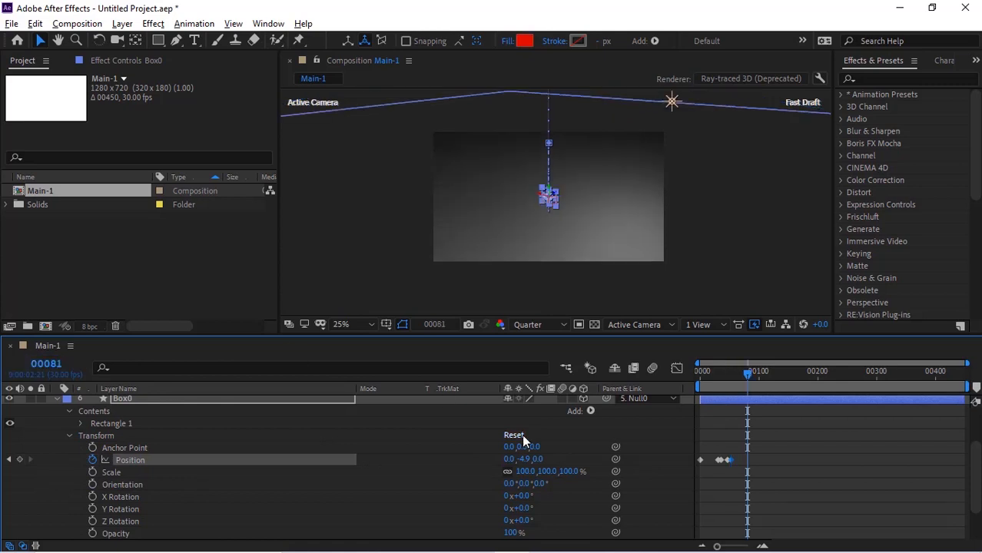
click(510, 460)
key(Tab)
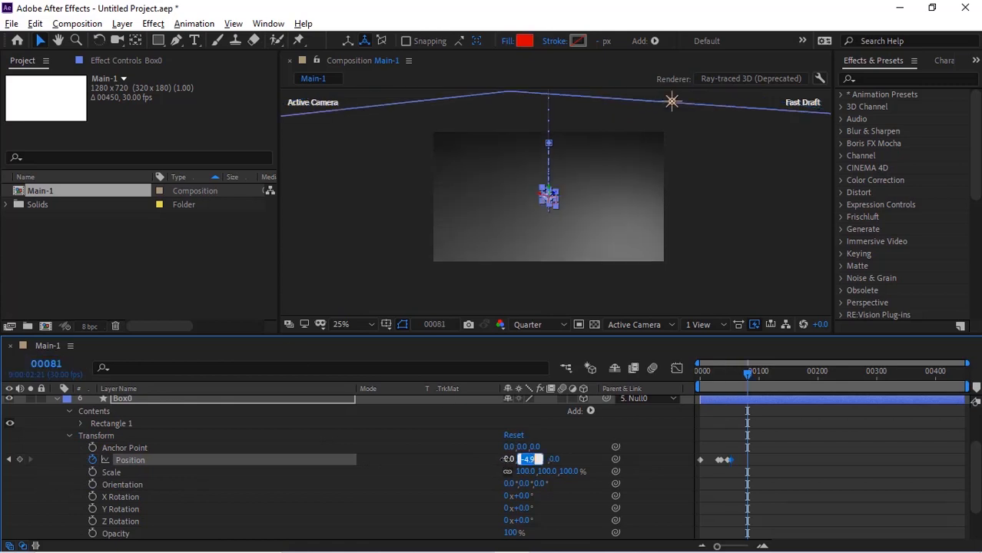
text(-1)
key(Tab)
key(Return)
Add a Box0 position keyframe at frame 96 with the Z position set to -10000.
click(44, 364)
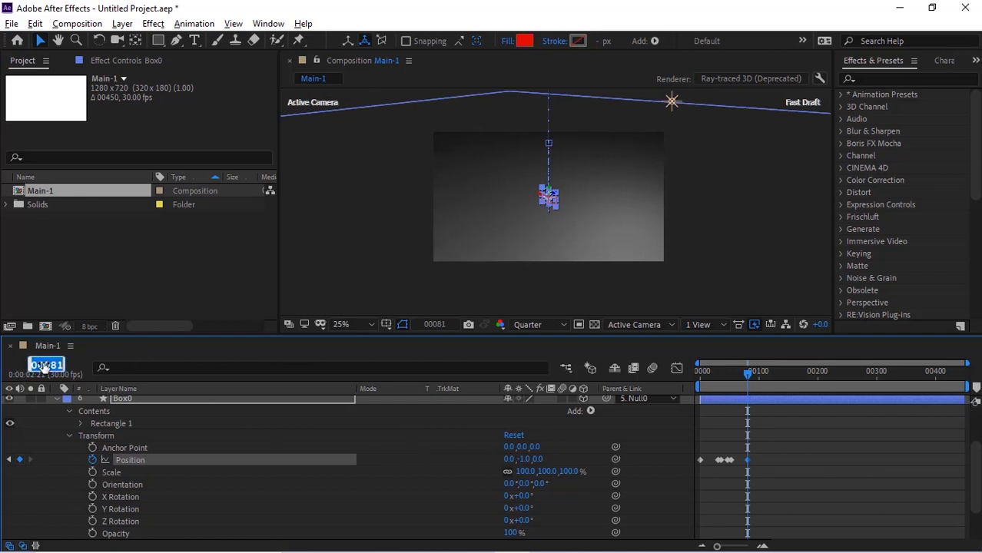
text(96)
key(Return)
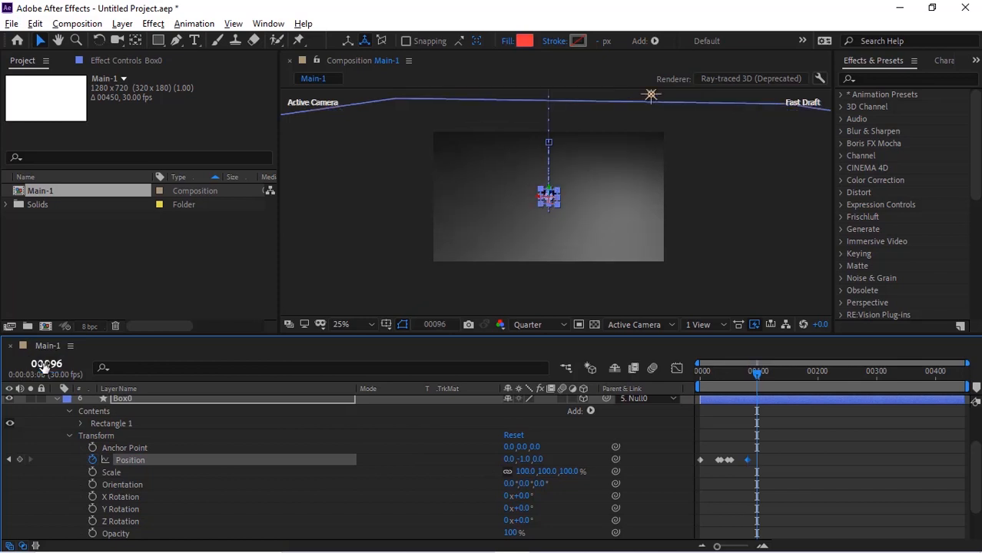
click(506, 462)
key(Tab)
key(Tab)
text(-10000)
key(Return)
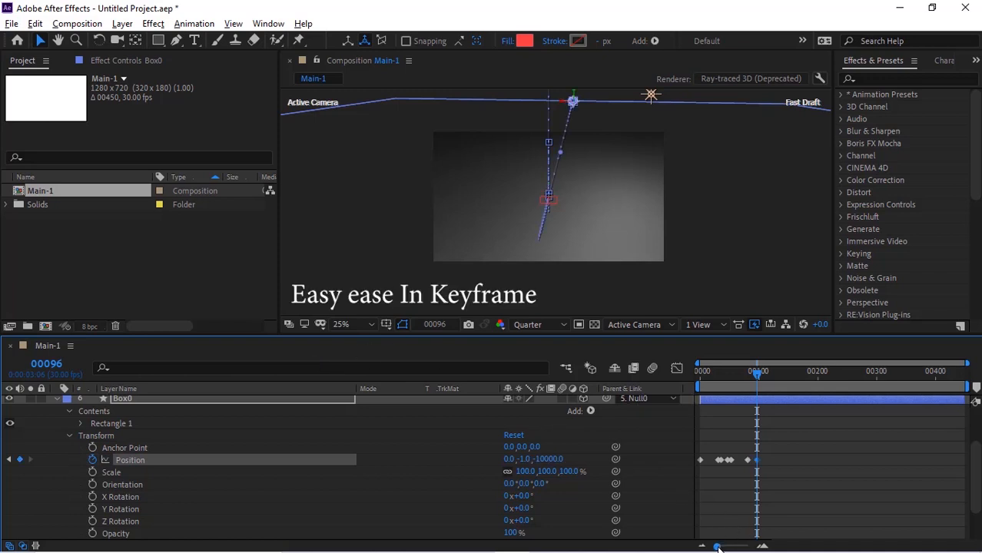
Apply Easy Ease In to Box0's position keyframe at frame 96 and Easy Ease Out to the one at frame 81.
drag(717, 546, 734, 546)
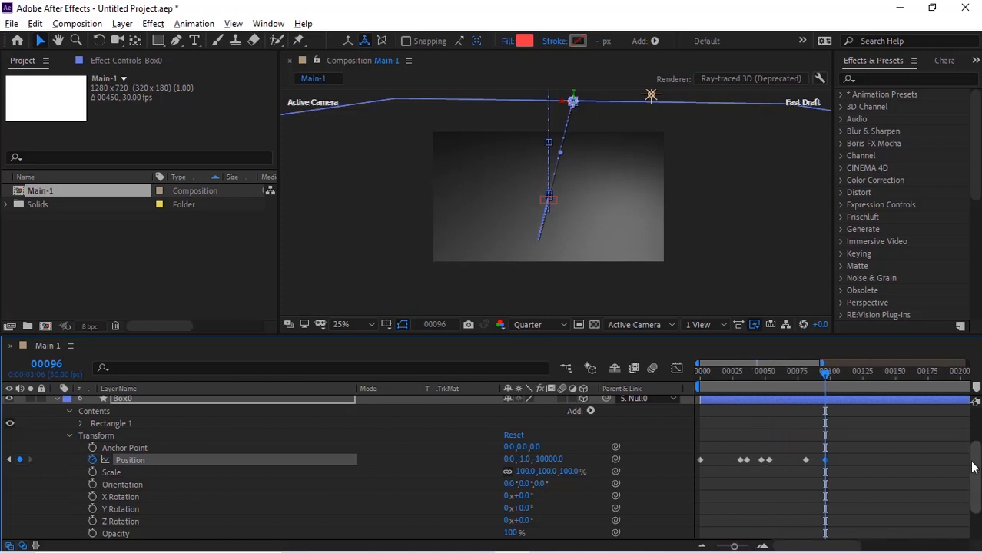
right_click(827, 461)
mouse_move(838, 453)
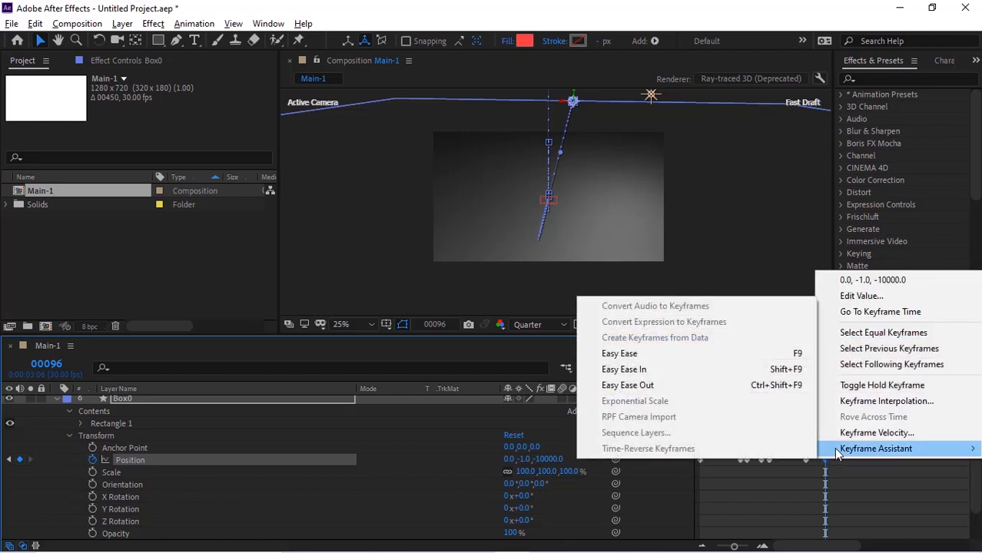
click(689, 371)
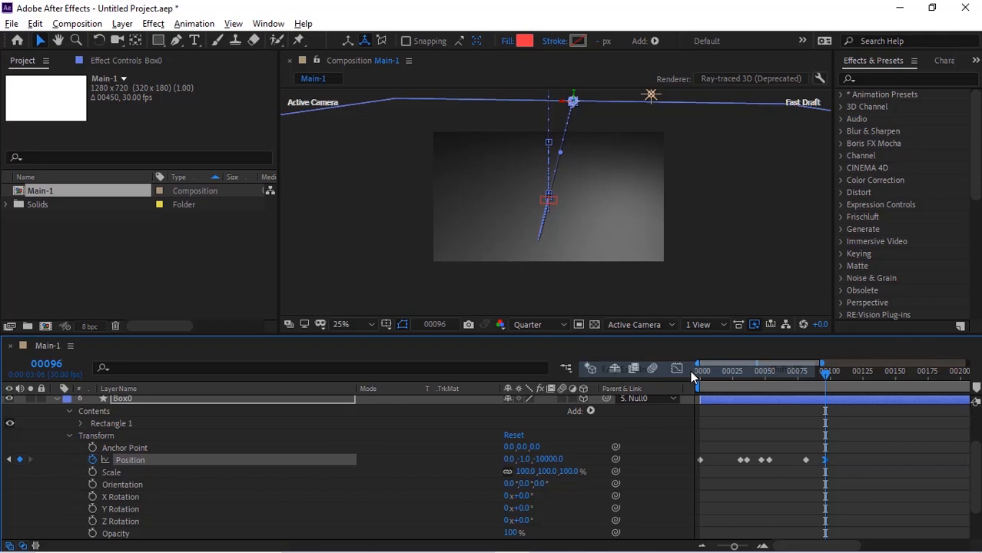
right_click(804, 458)
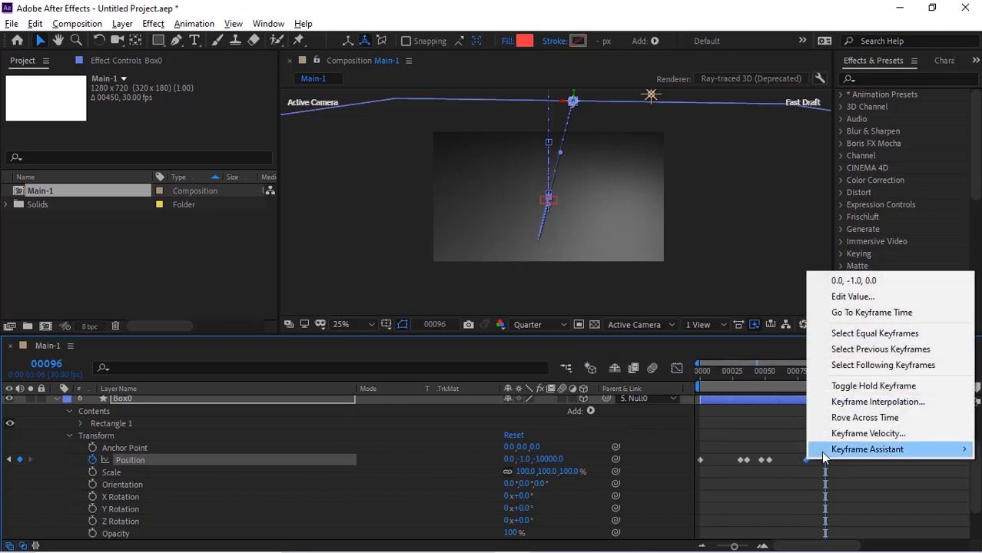
mouse_move(853, 450)
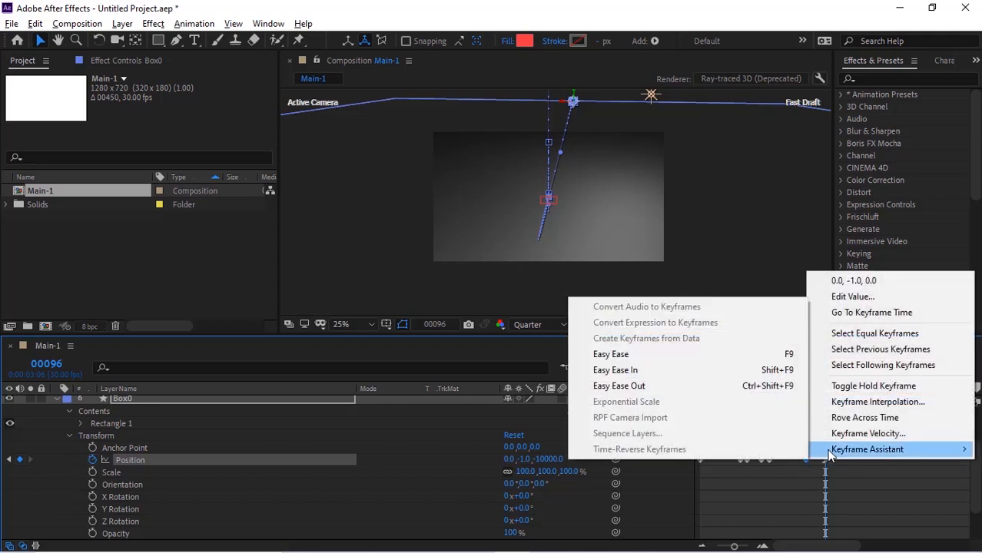
click(657, 386)
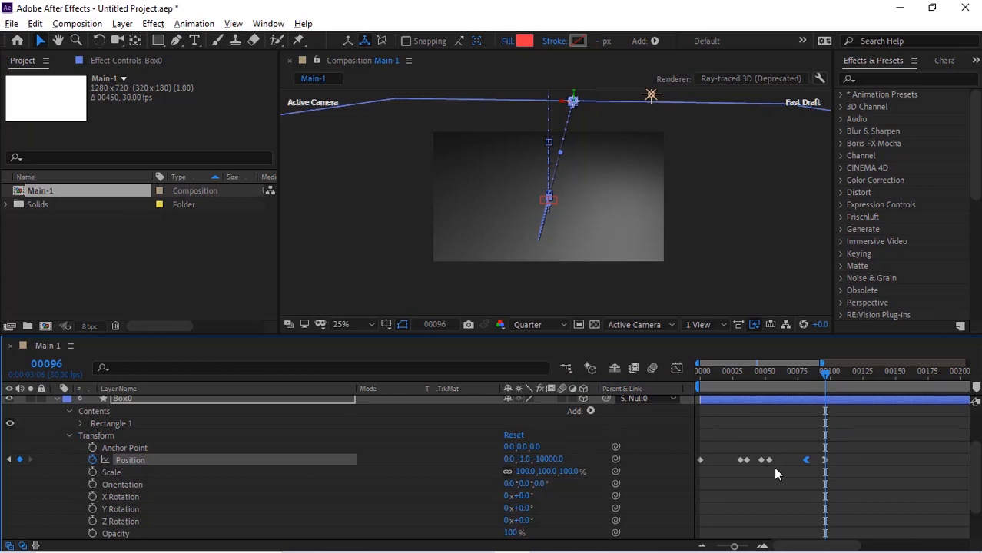
Apply Easy Ease to Box0's three position keyframes at frames 36, 47 and 53.
drag(773, 466, 742, 445)
right_click(746, 459)
mouse_move(760, 449)
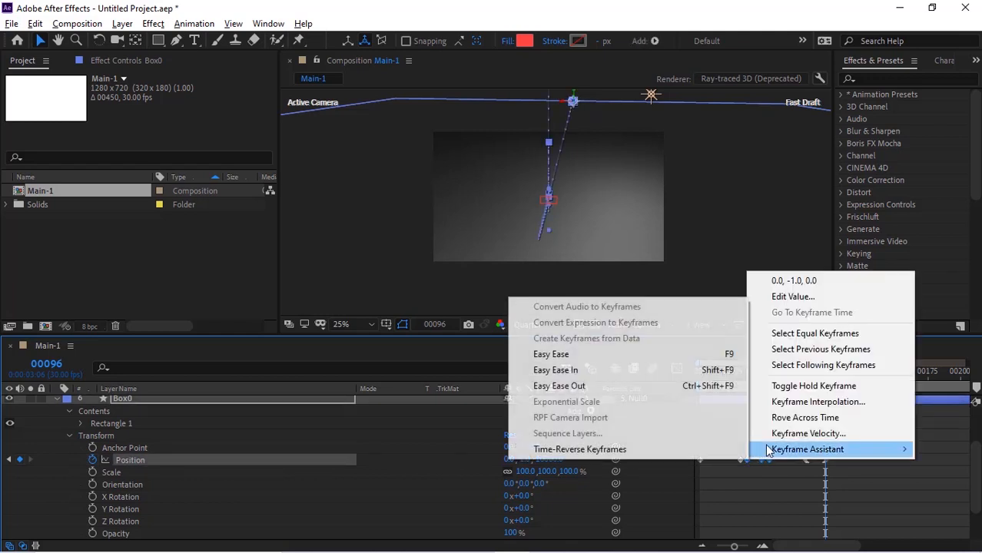
click(578, 357)
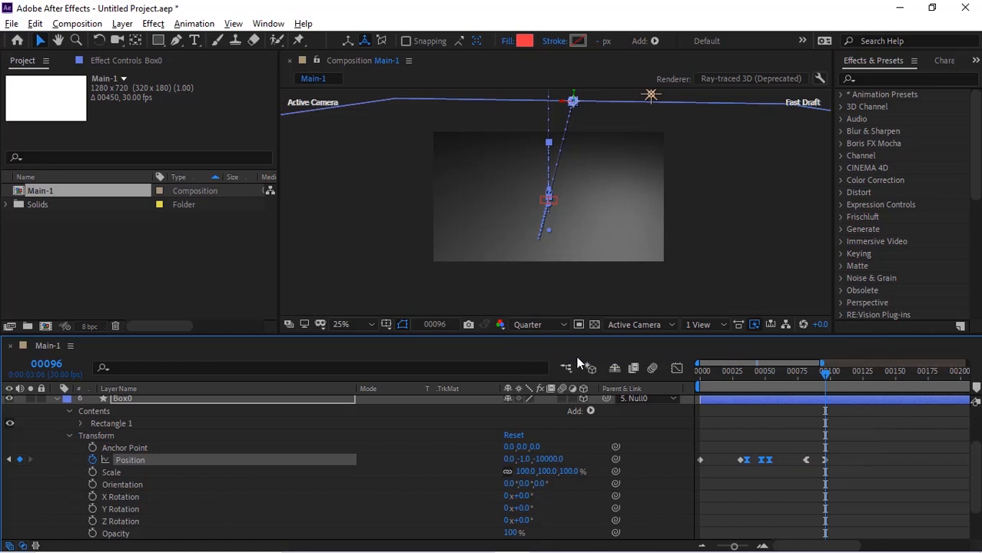
Start scale keyframing on Box0 at frame 0 with unlinked proportions and the scale set to 0, 0, 0%.
drag(730, 372, 596, 370)
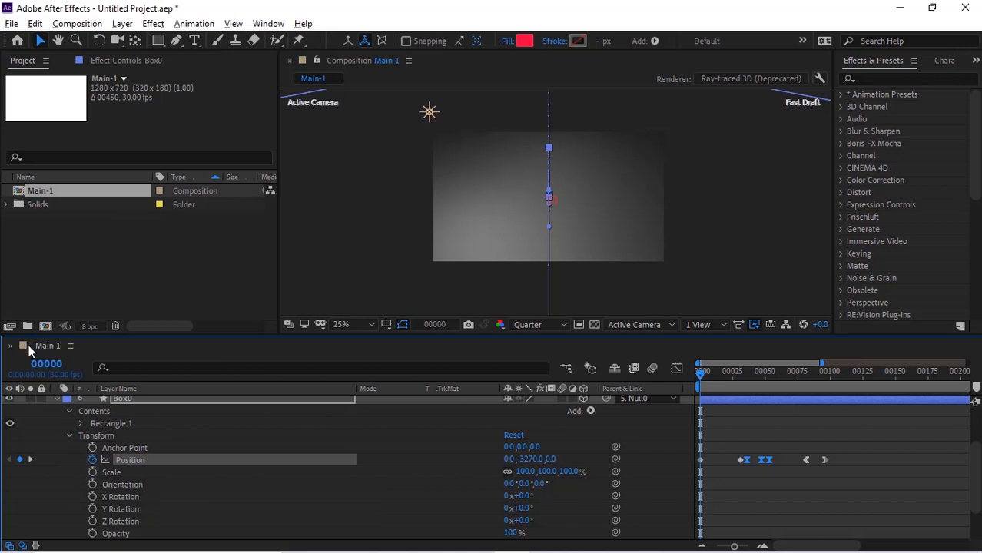
click(42, 367)
text(30)
key(Return)
click(93, 472)
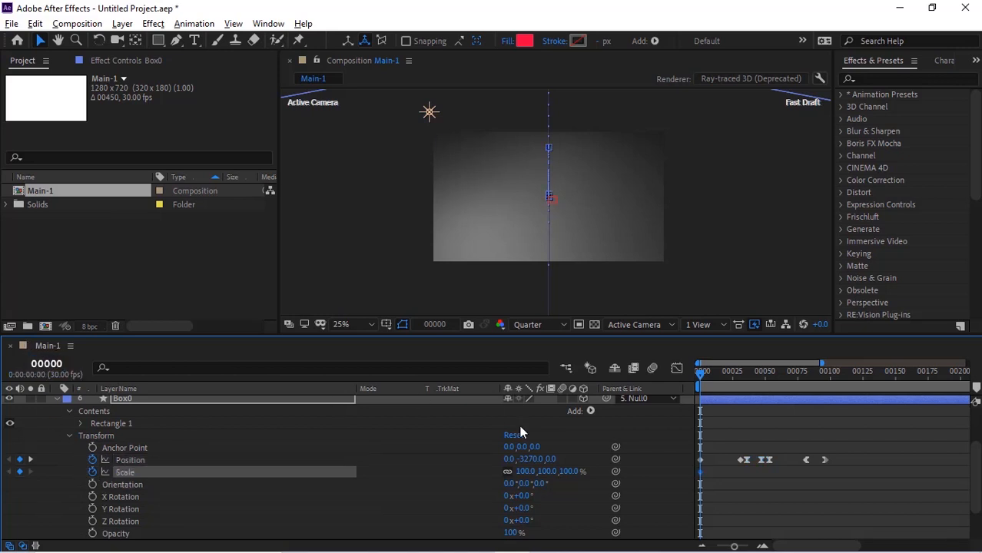
click(519, 471)
text(0)
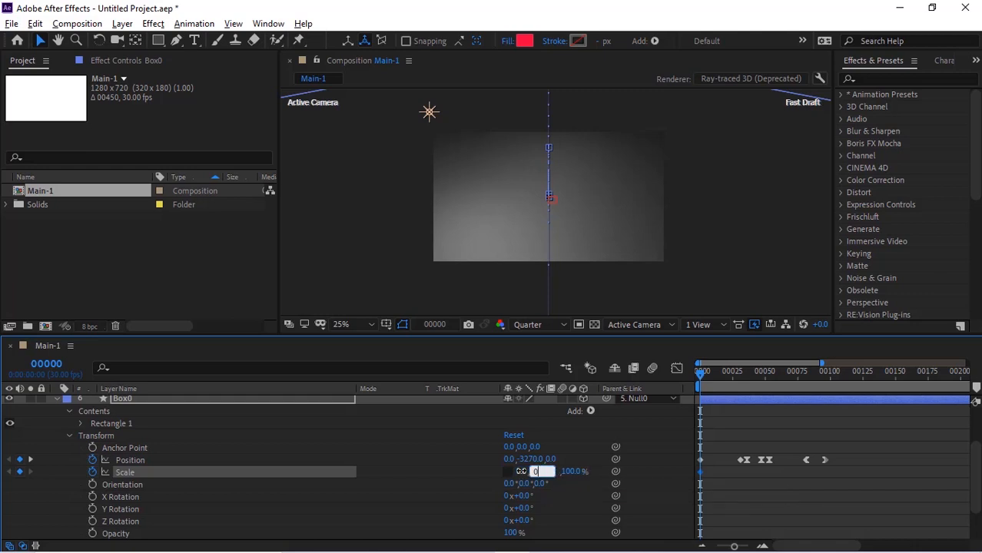
key(Tab)
text(0)
key(Return)
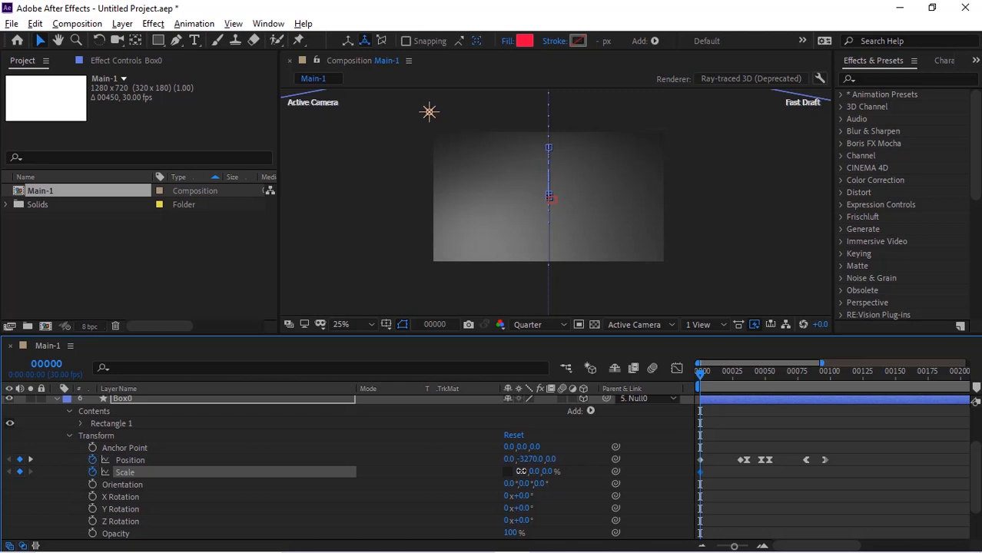
Add a Box0 scale keyframe at frame 31 with the scale set to 98.5, 98.5, 98.5%.
click(47, 364)
text(31)
key(Return)
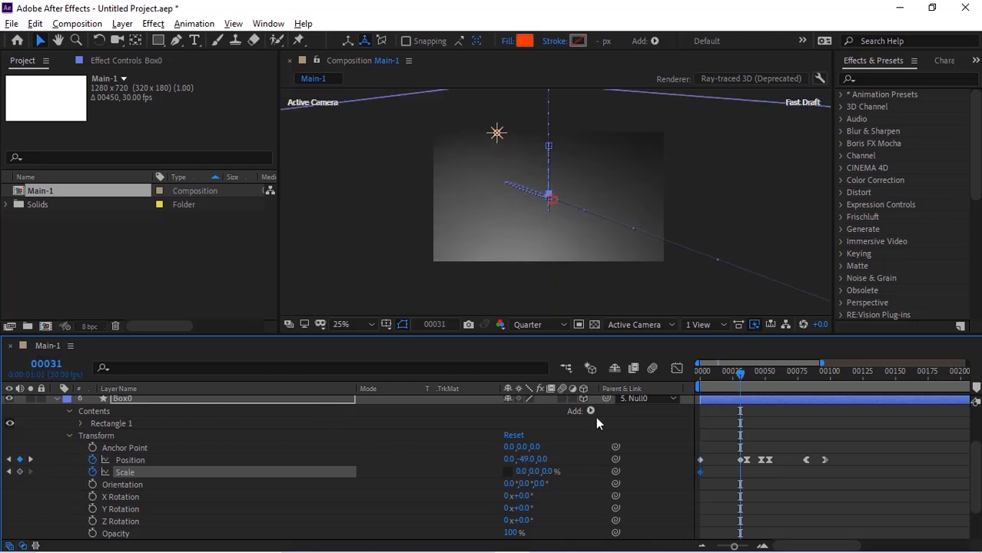
click(523, 472)
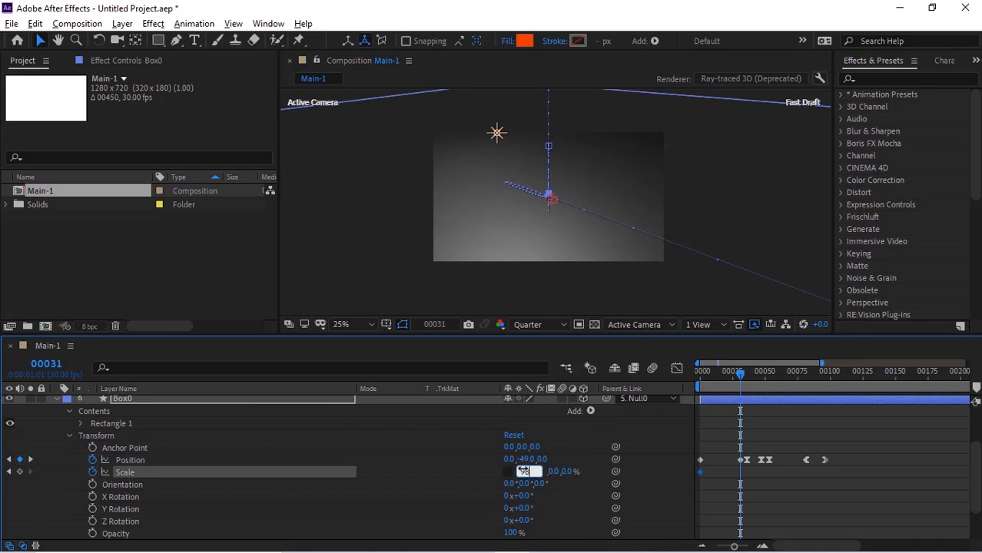
text(98.5)
key(Tab)
text(98.5)
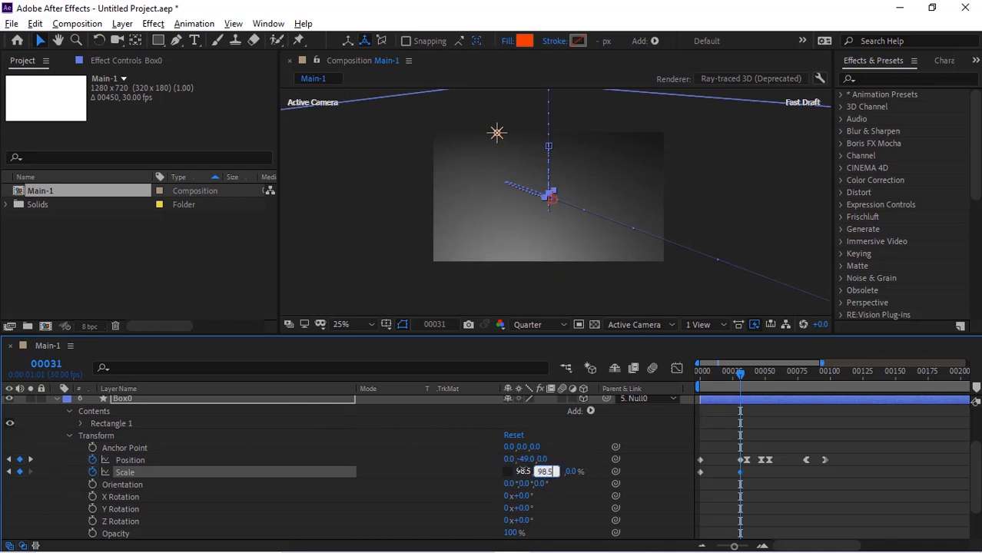
key(Tab)
text(98.5)
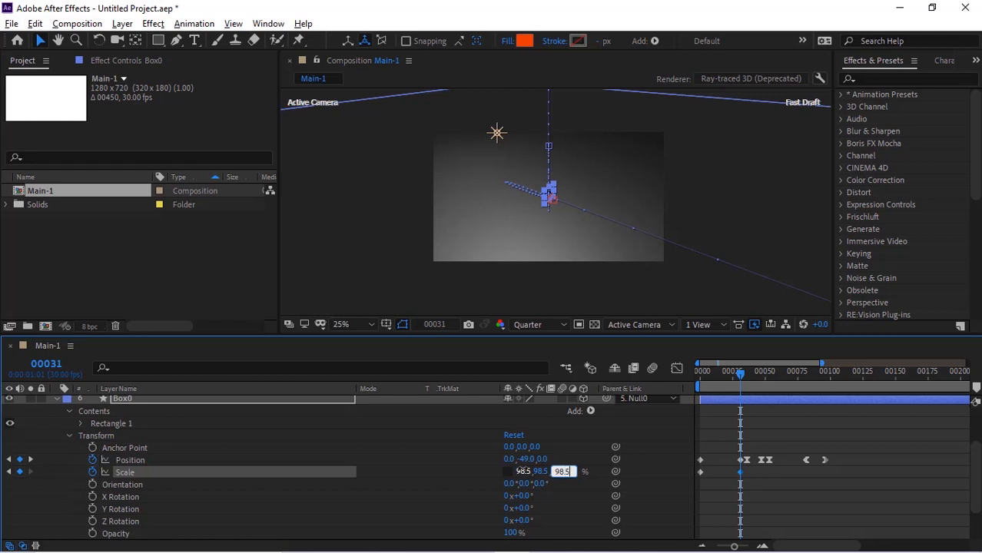
key(Return)
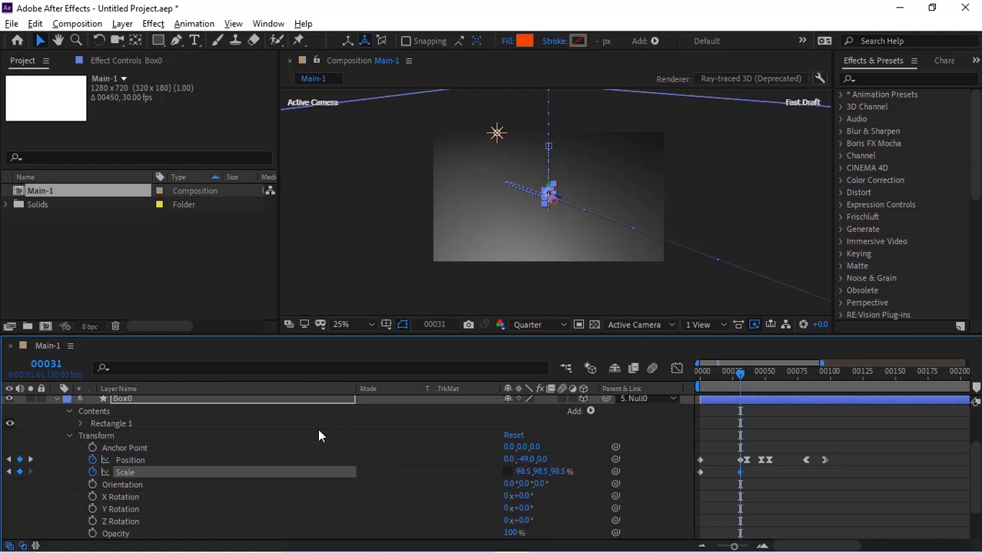
Add a Box0 scale keyframe at frame 36 with the scale set to 595, 595, 3%.
click(45, 364)
text(36)
key(Return)
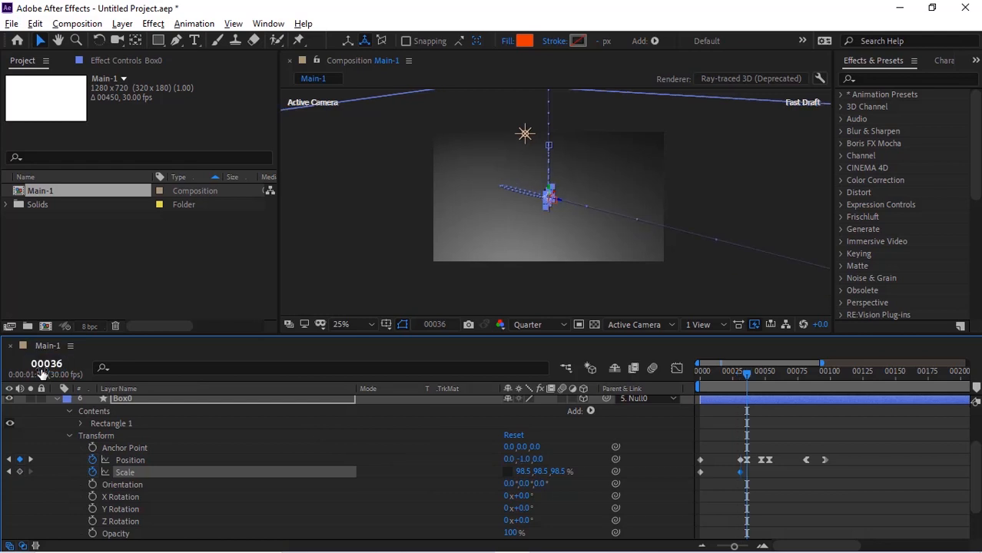
click(525, 474)
text(595)
key(Tab)
text(595)
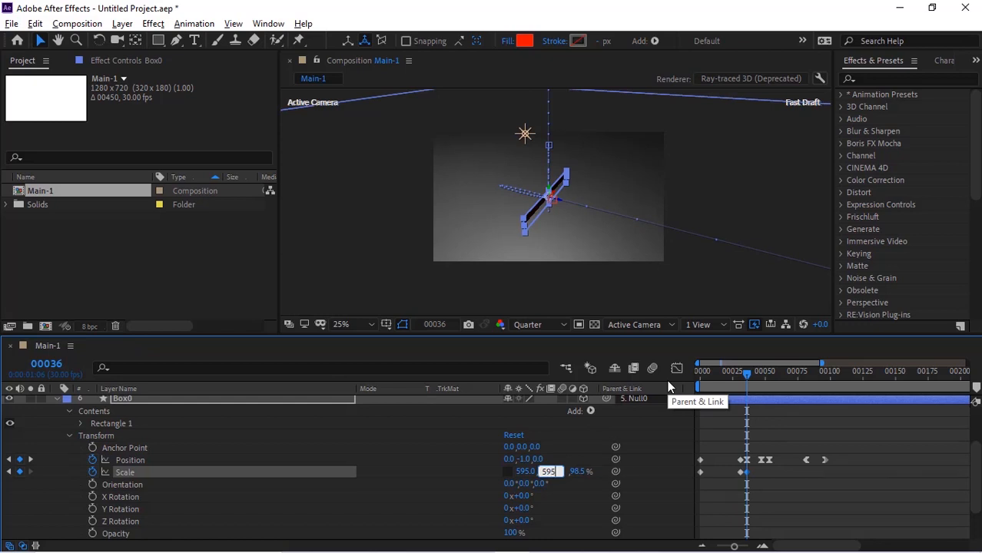
key(Tab)
text(3)
key(Return)
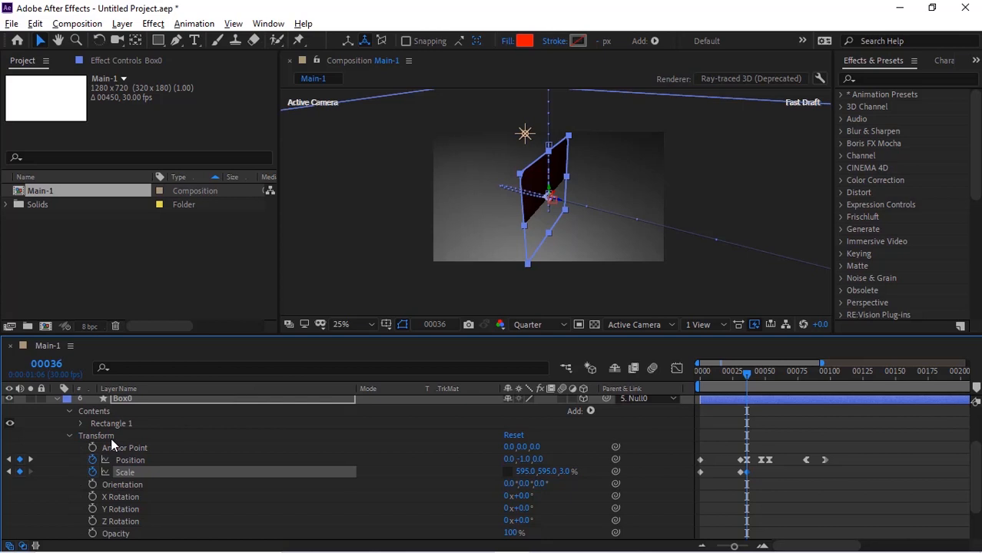
Add a Box0 scale keyframe at frame 47 with the scale set to 82.5, 82.5, 119.4%.
click(47, 365)
text(47)
key(Return)
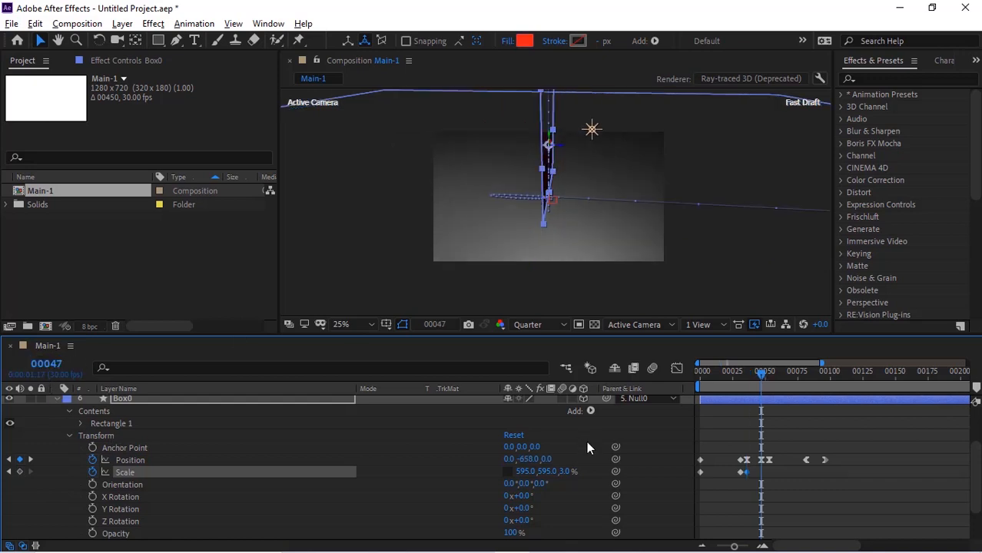
click(522, 472)
text(52.5)
key(Tab)
text(82.5)
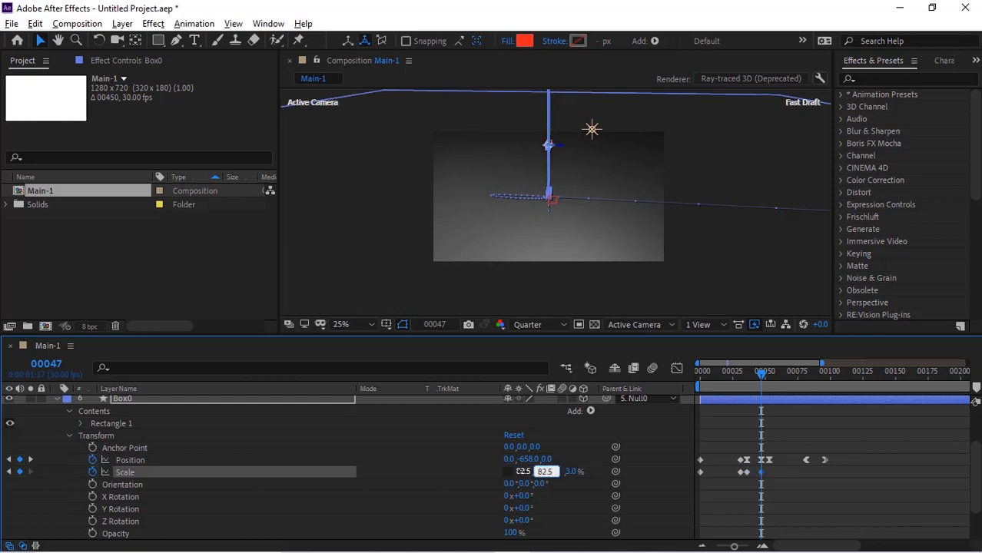
key(Tab)
text(119.4)
key(Return)
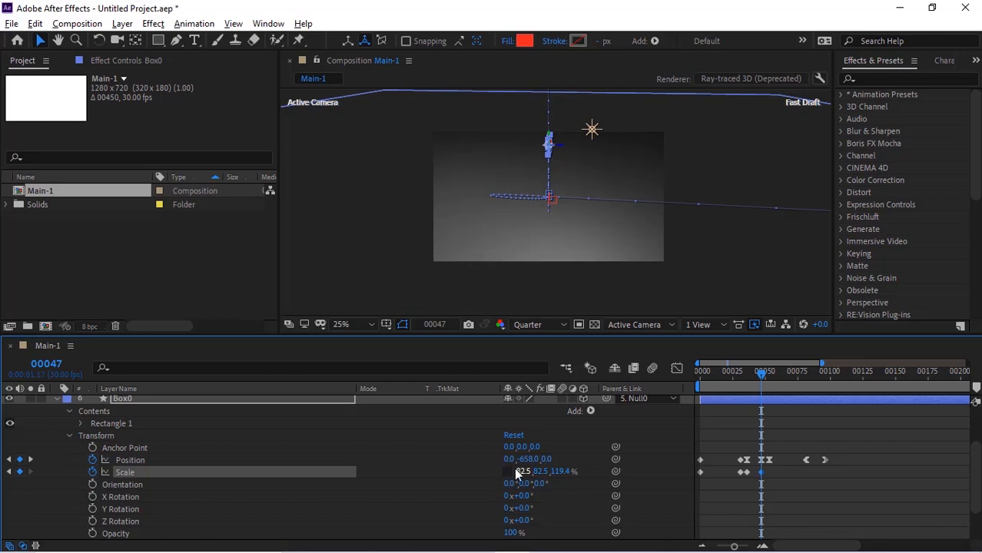
Add a Box0 scale keyframe at frame 55 with the scale set to 300, 300, 12%.
click(47, 364)
text(55)
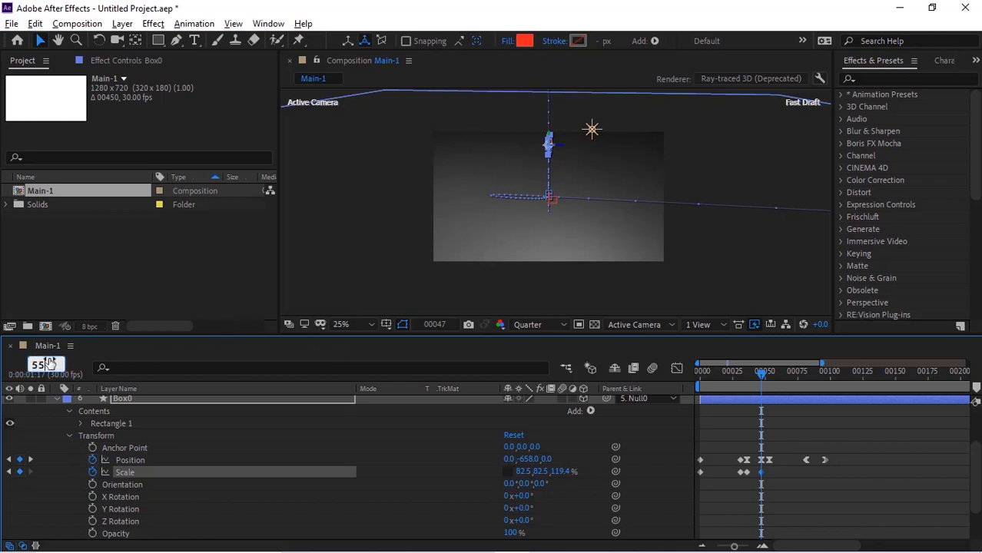
key(Return)
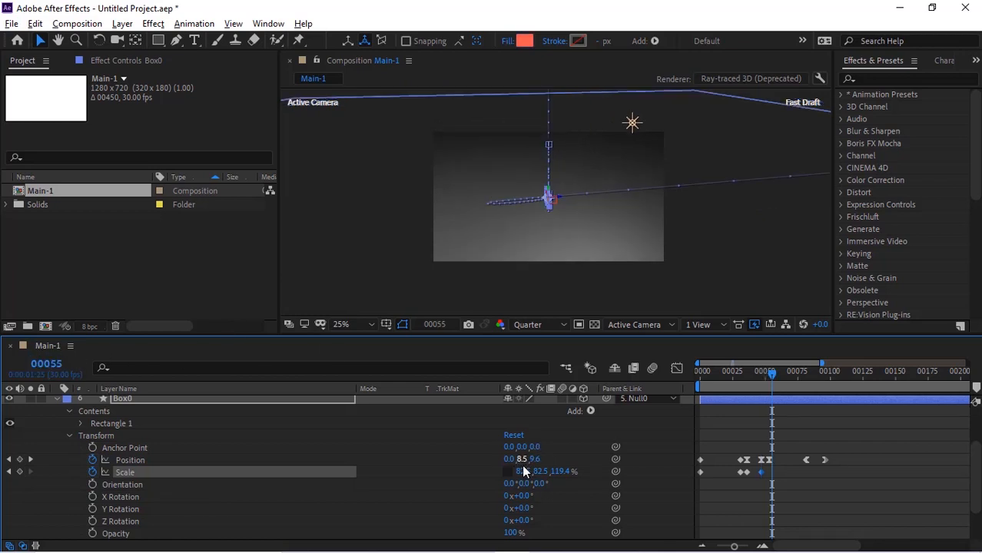
click(522, 472)
text(300)
key(Tab)
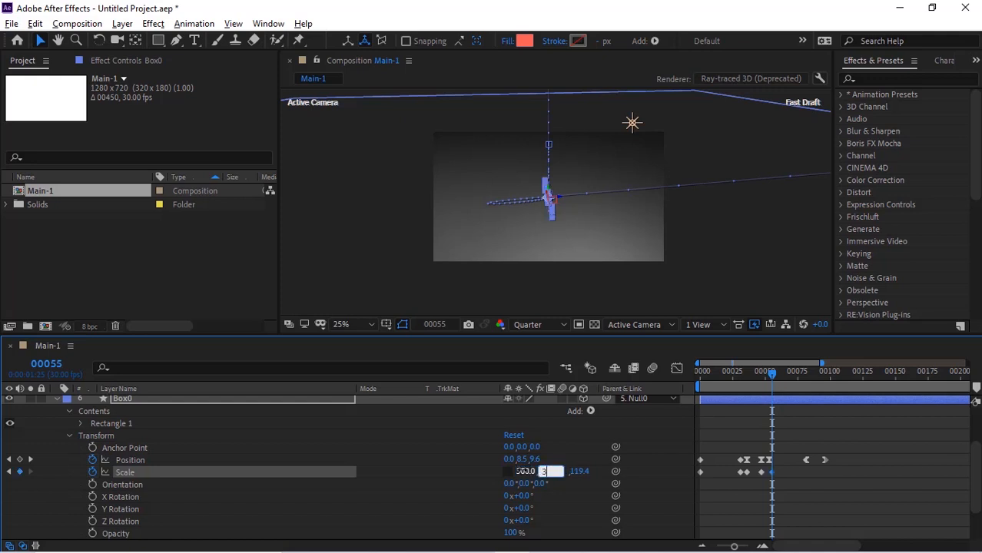
text(300)
key(Tab)
text(12)
key(Return)
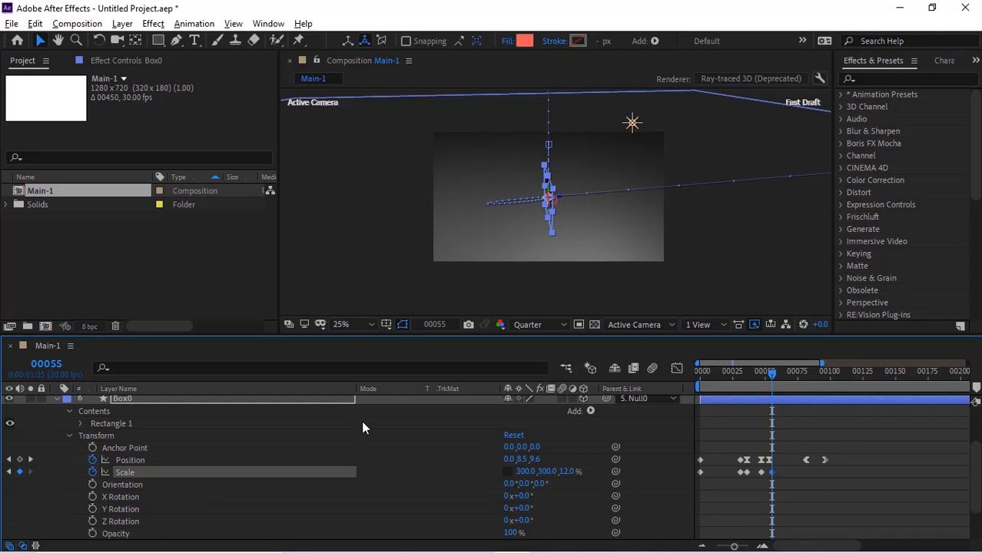
Add a Box0 scale keyframe at frame 60 with the scale set to 54.4, 54.4, 147.7%.
click(46, 364)
text(60)
key(Return)
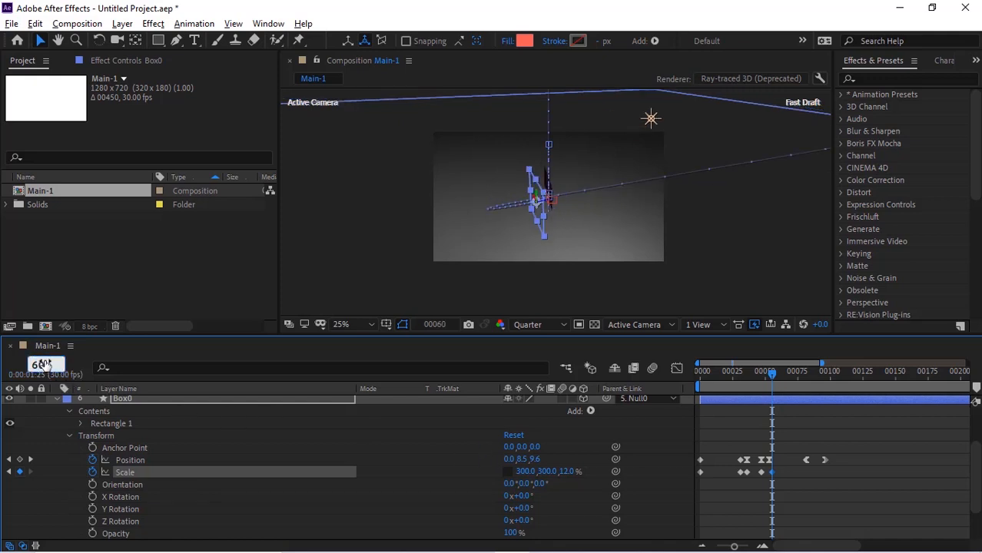
click(527, 471)
text(54.4)
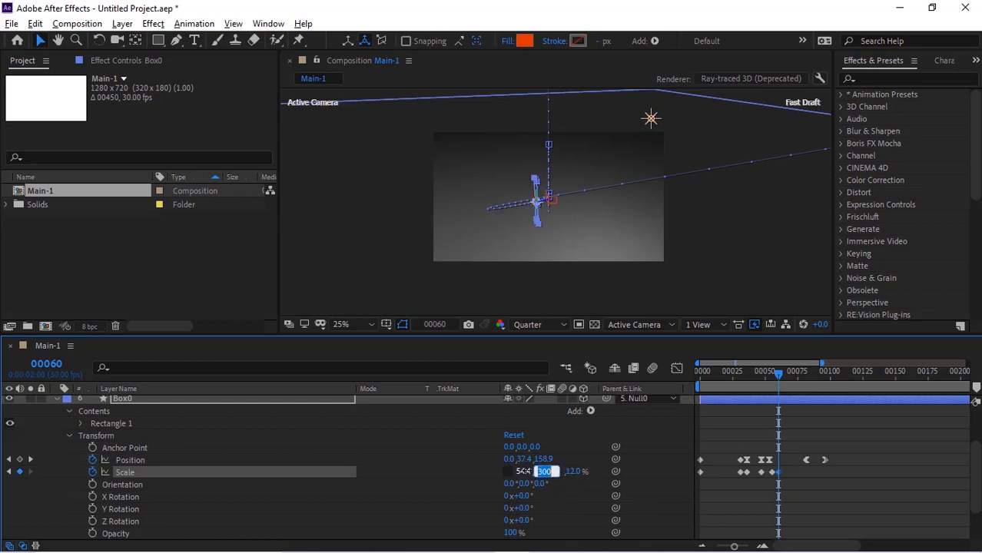
key(Tab)
text(147)
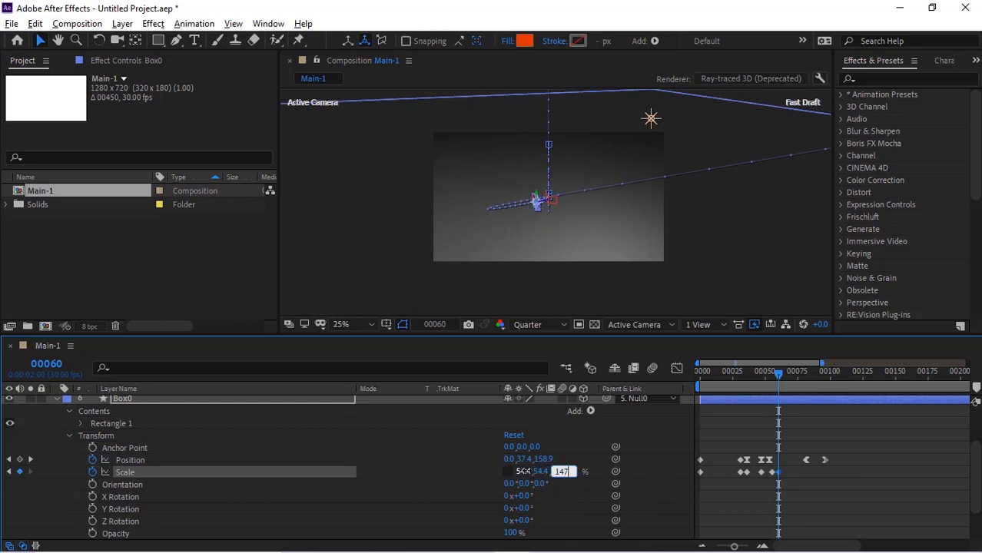
text(.7)
key(Return)
Add a Box0 scale keyframe at frame 64 with the scale set to 174, 174, 45%.
click(49, 364)
text(64)
key(Return)
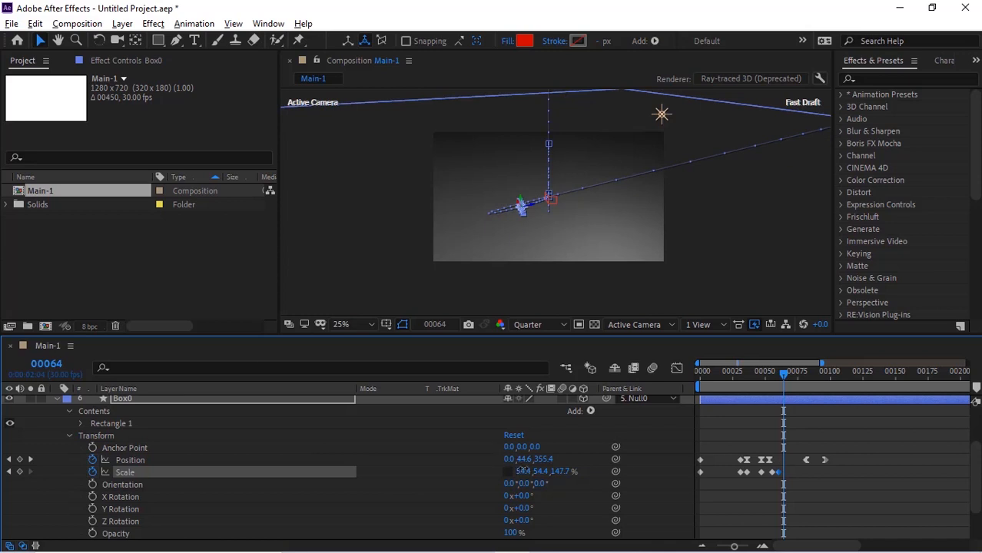
click(526, 472)
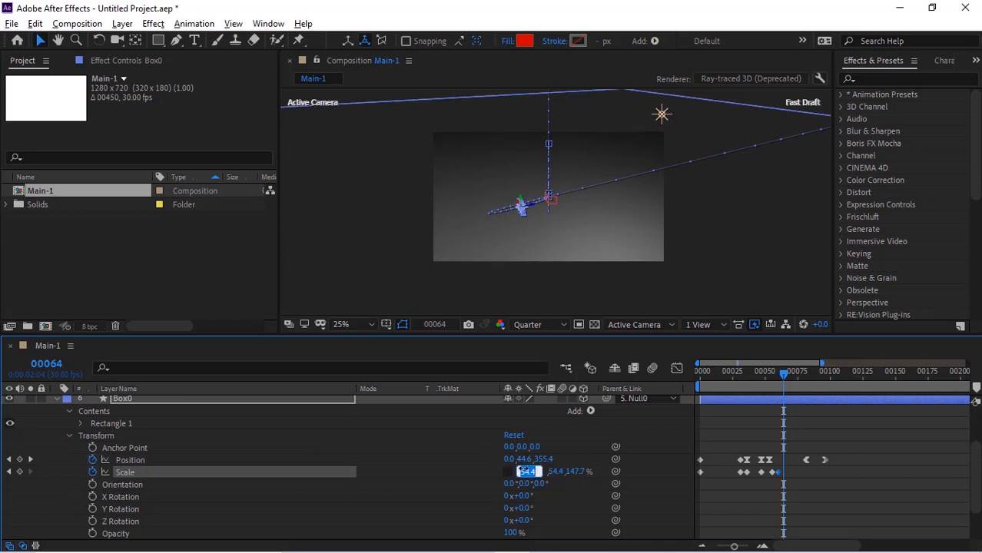
key(Return)
click(526, 472)
text(174)
key(Tab)
text(174)
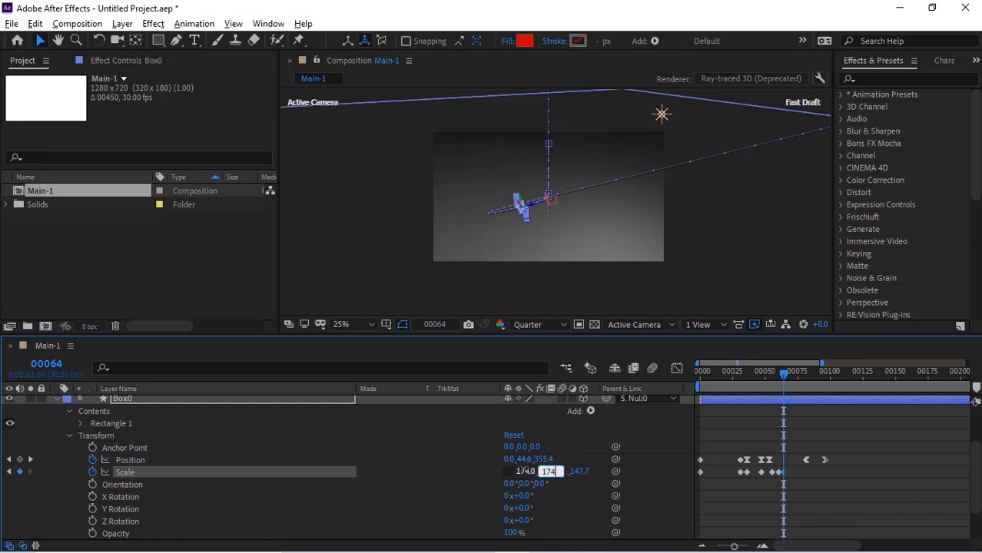
key(Tab)
text(45)
key(Return)
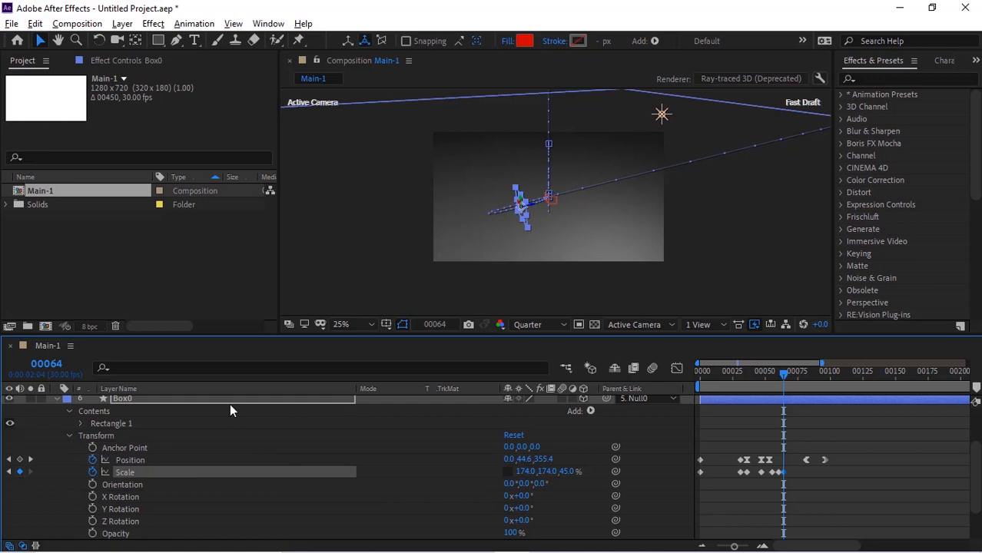
Add a Box0 scale keyframe at frame 69 with the scale set to 90.5, 90.5, 109.5%.
click(57, 366)
text(69)
key(Return)
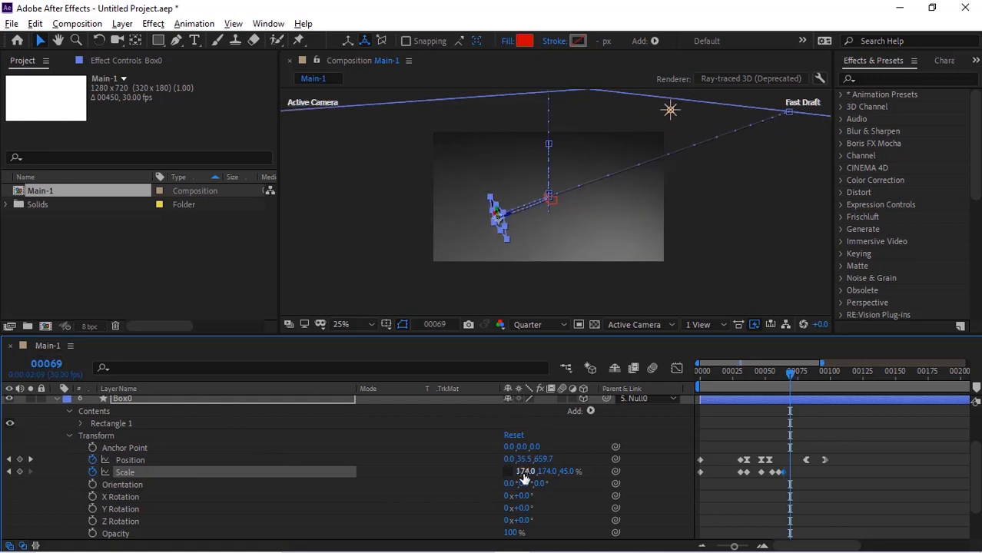
click(525, 478)
text(90.5)
key(Tab)
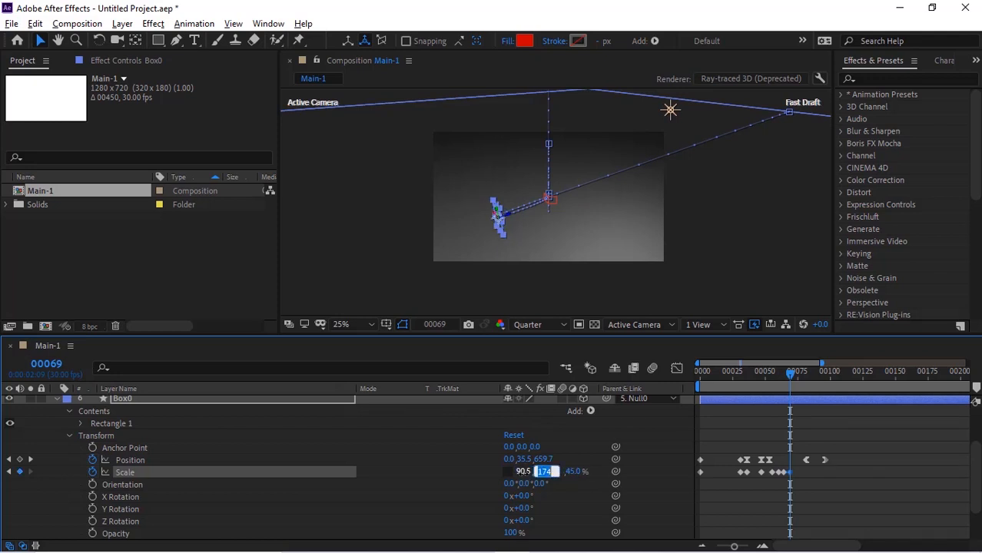
text(90)
key(Tab)
text(109.5)
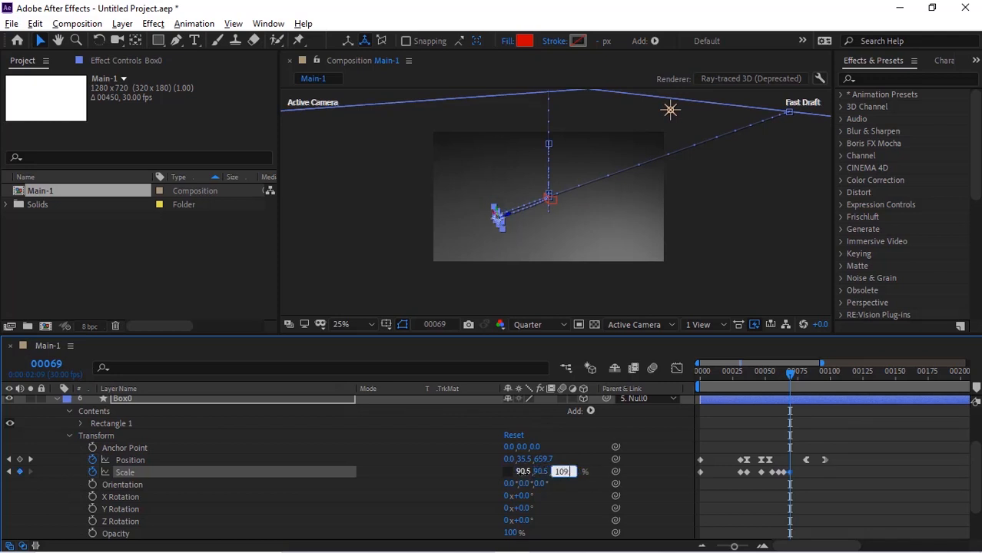
key(Return)
Add a Box0 scale keyframe at frame 74 with the scale set to 108.6, 108.6, 91.4%.
click(46, 364)
text(74)
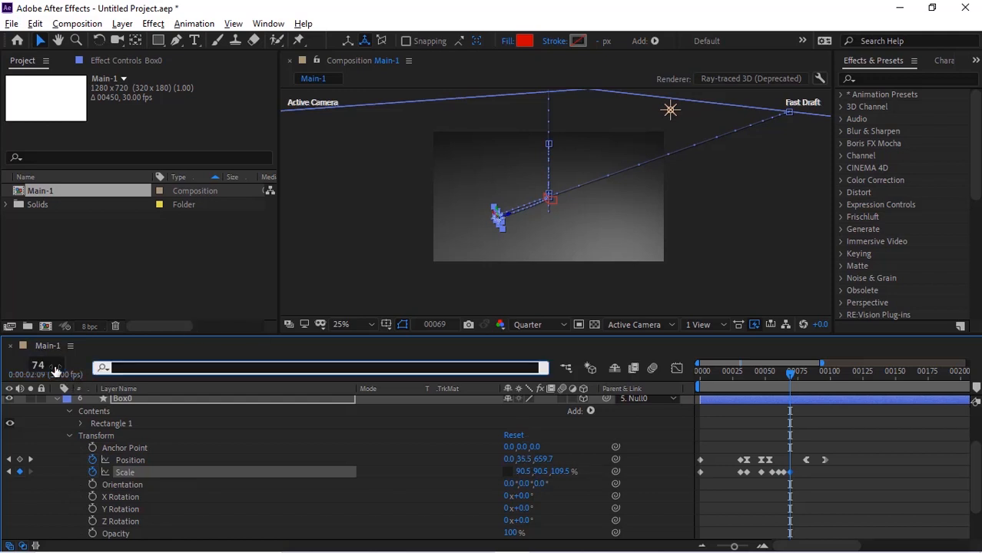
key(Return)
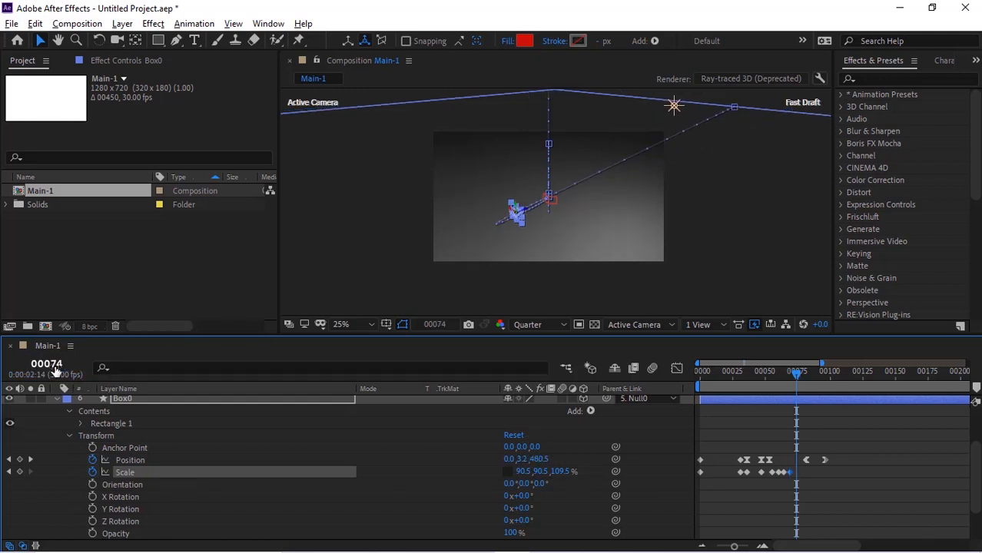
click(529, 472)
text(108.6)
key(Tab)
text(108.6)
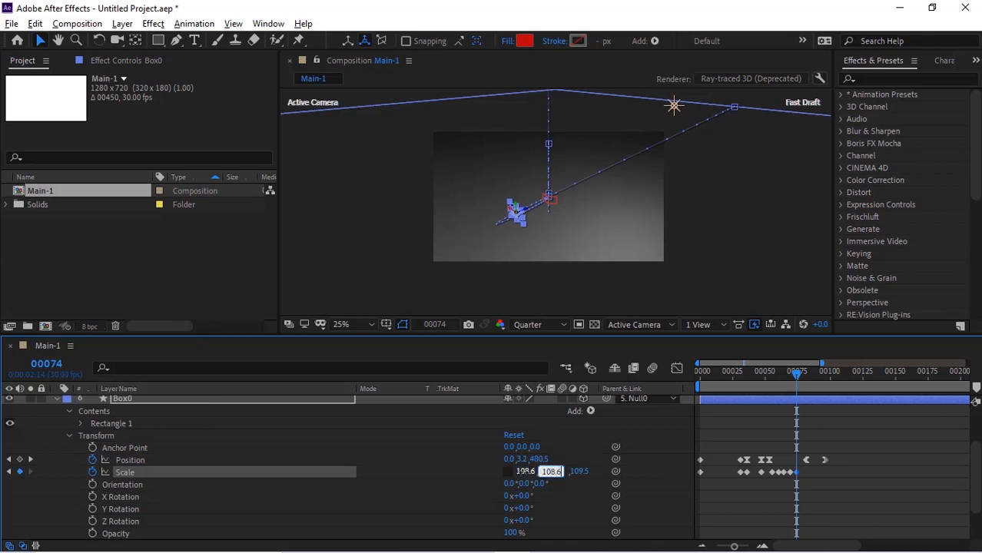
key(Tab)
key(Return)
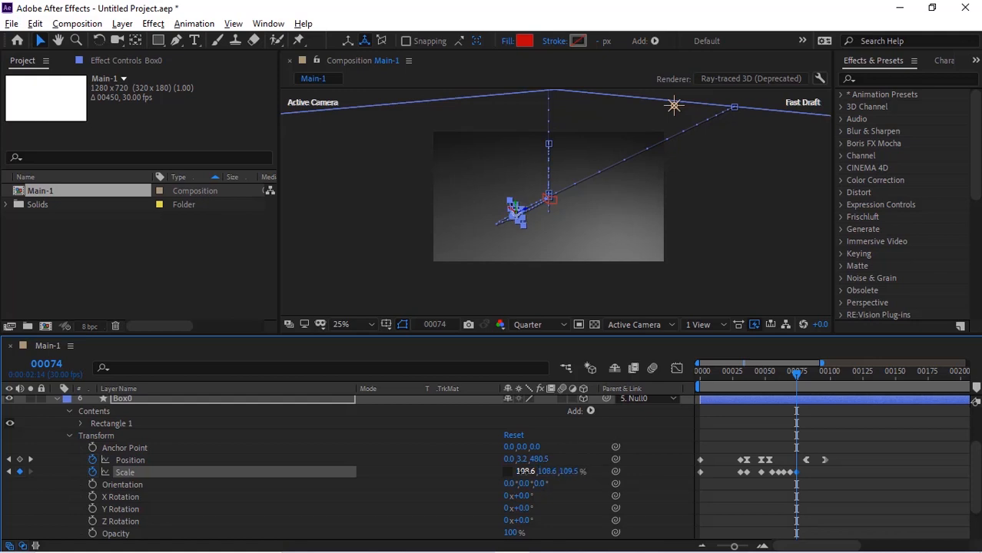
click(569, 472)
text(91.4)
key(Return)
Add a Box0 scale keyframe at frame 77 with the scale set to 100, 100, 100%.
click(46, 363)
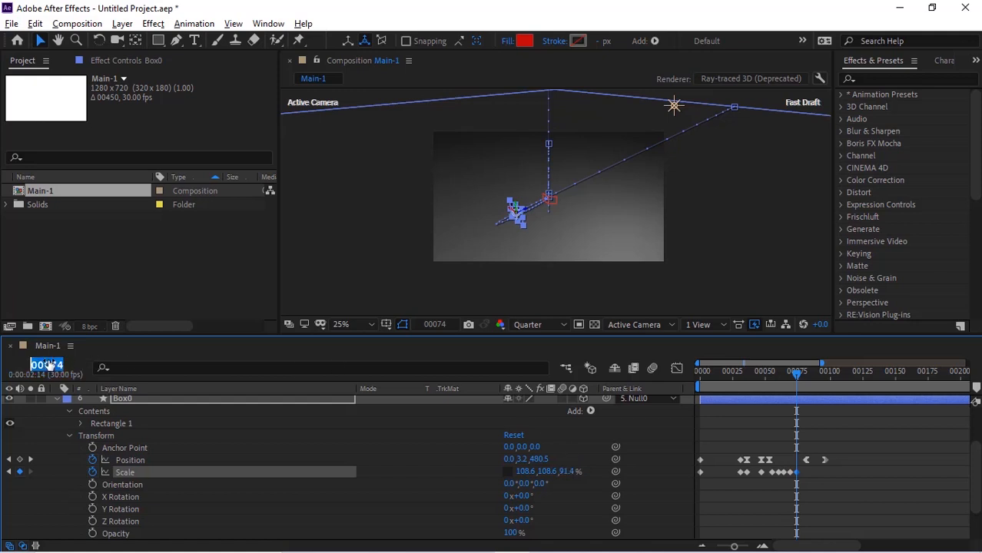
text(77)
key(Return)
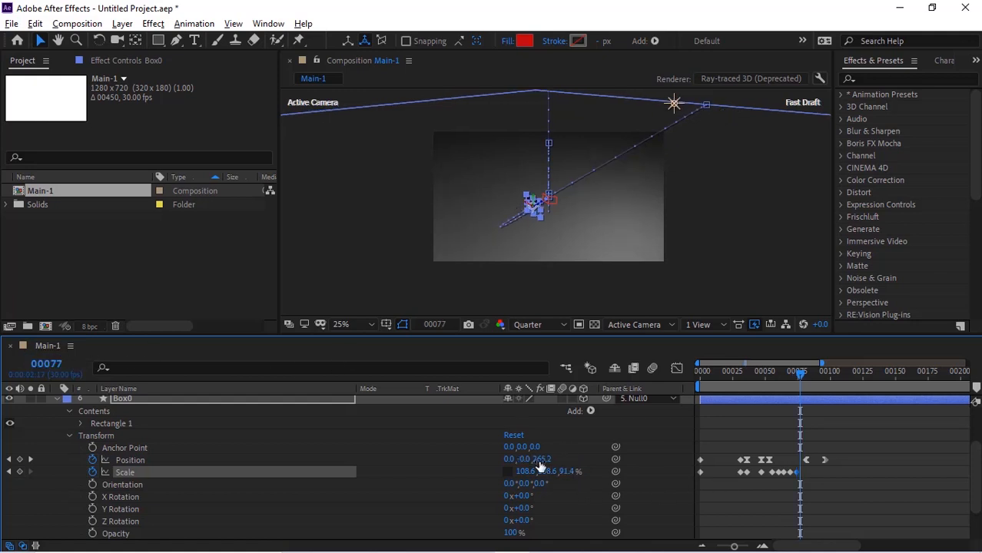
click(527, 472)
text(1000)
key(Tab)
text(100)
key(Tab)
text(100)
key(Return)
Add a Box0 scale keyframe at frame 89 with the scale set to 99.9, 99.9, 99.9%.
click(36, 365)
text(89)
key(Return)
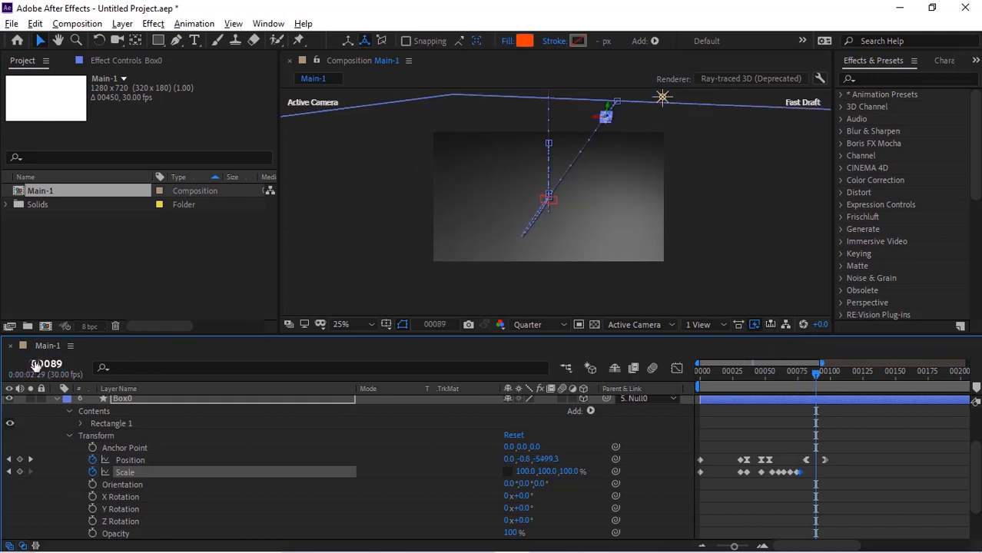
click(526, 471)
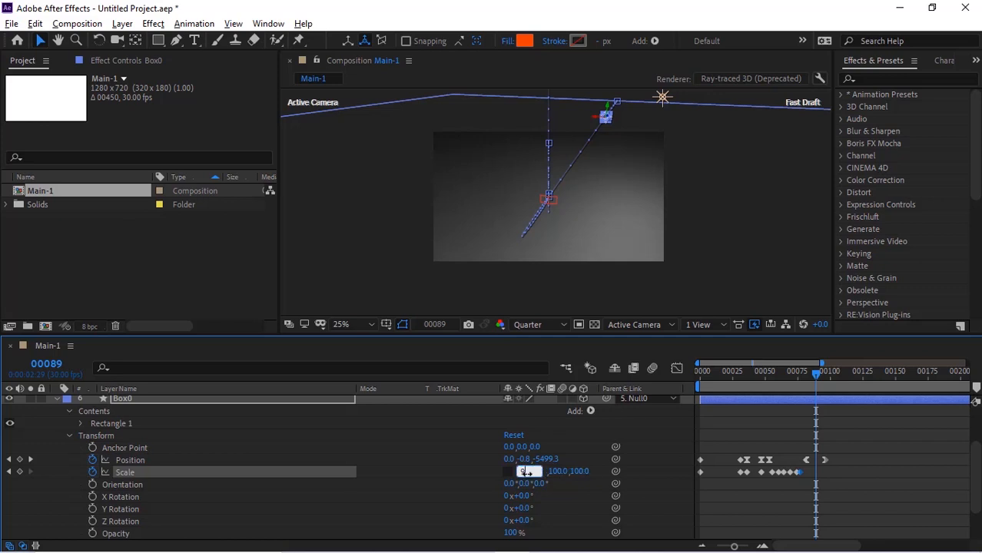
text(99.9)
key(Tab)
text(99.9)
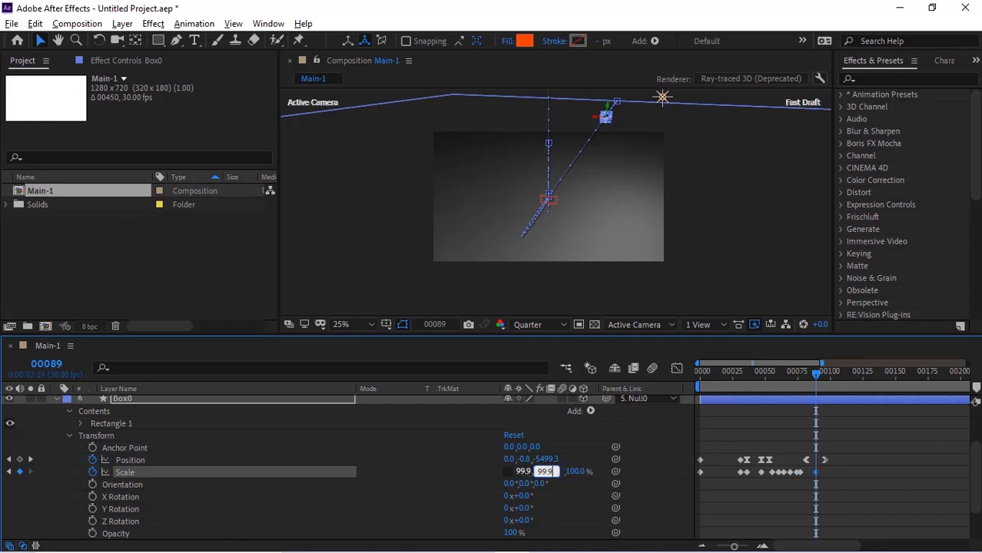
key(Tab)
text(99.9)
key(Return)
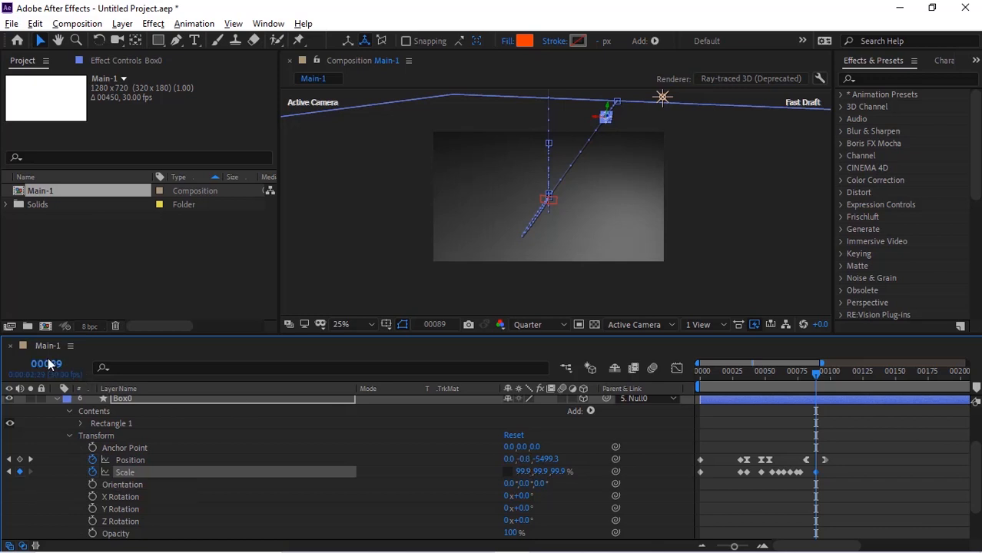
Add a Box0 scale keyframe at frame 96 with the scale set to 0, 0, 0%.
click(46, 365)
text(96)
key(Return)
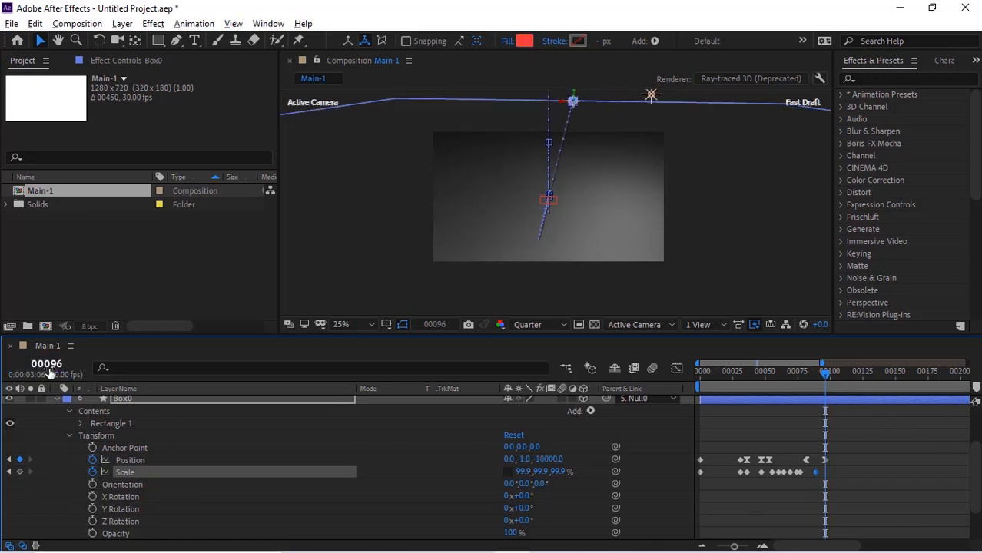
click(521, 472)
text(0)
key(Tab)
text(0)
key(Tab)
text(0)
key(Return)
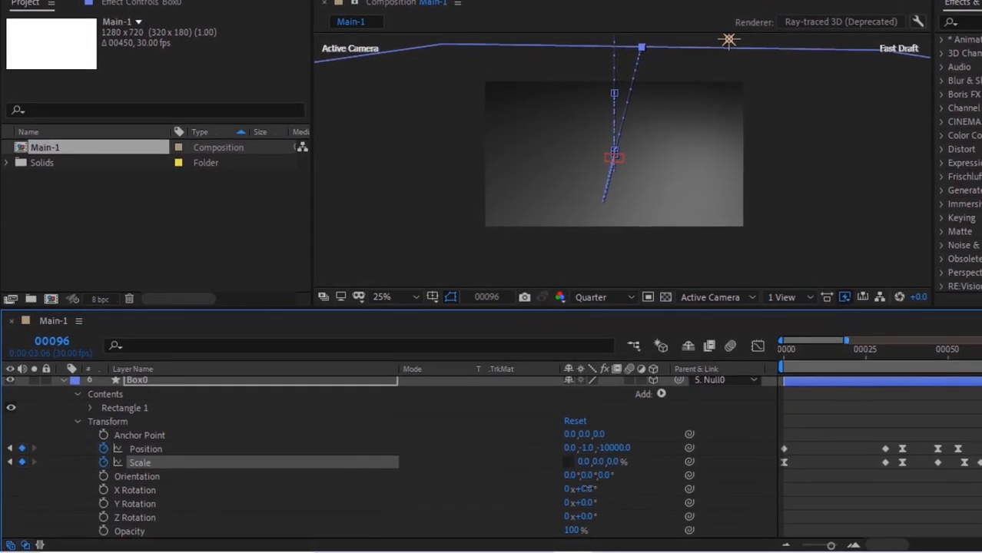
Set Box0's X Rotation to 90°.
click(524, 496)
text(90)
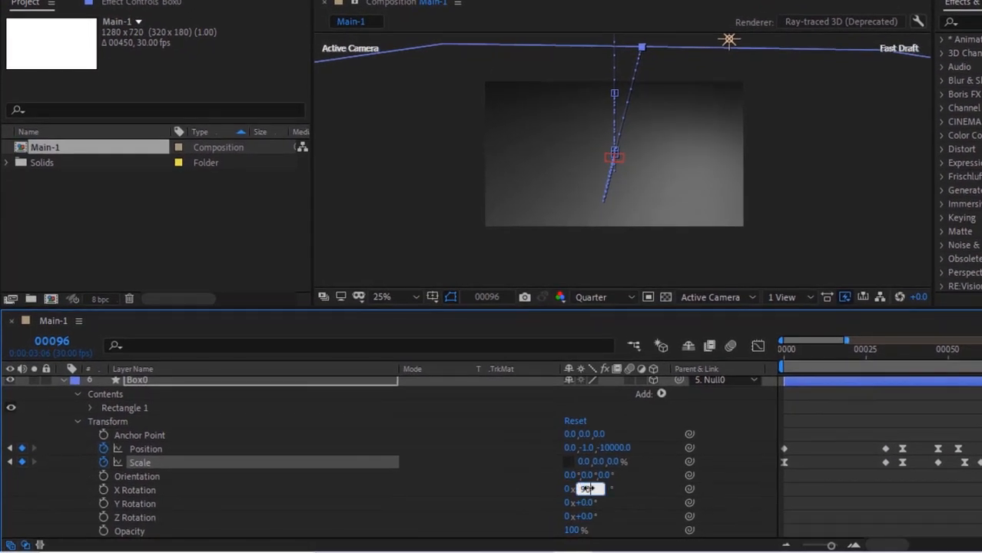
key(Return)
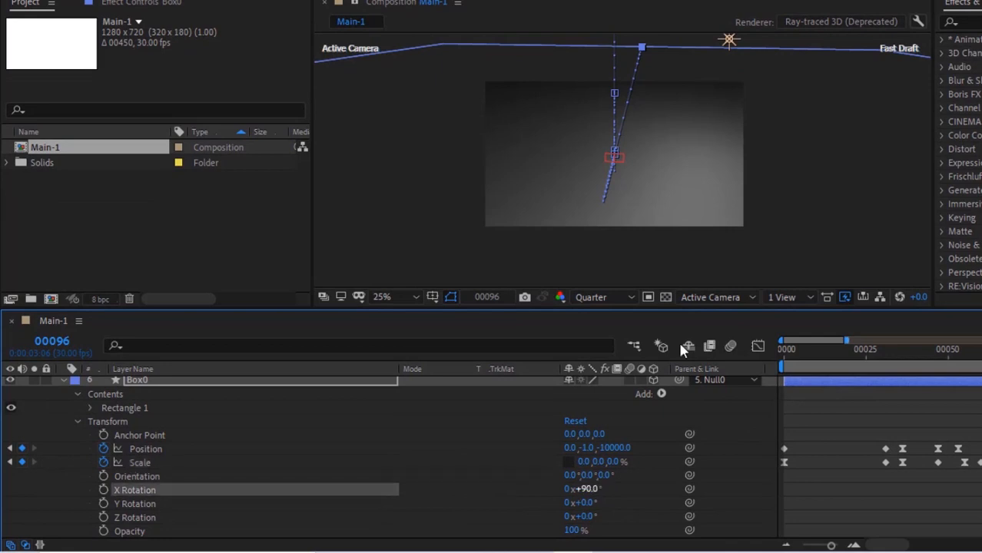
Preview Box0's bouncing and scaling animation from frame 0, and return the playhead to the start.
drag(830, 357, 735, 347)
drag(801, 355, 681, 349)
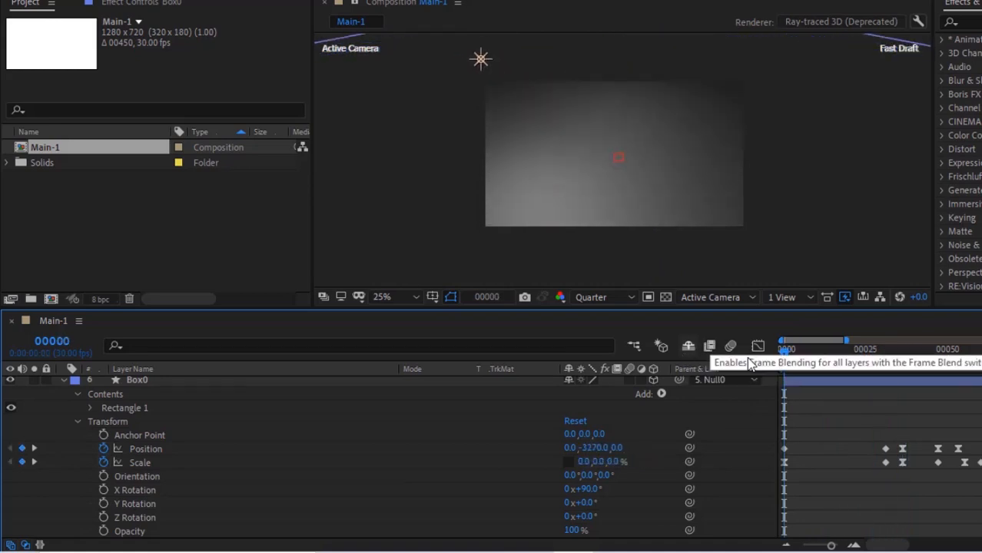
drag(830, 544, 739, 535)
key(space)
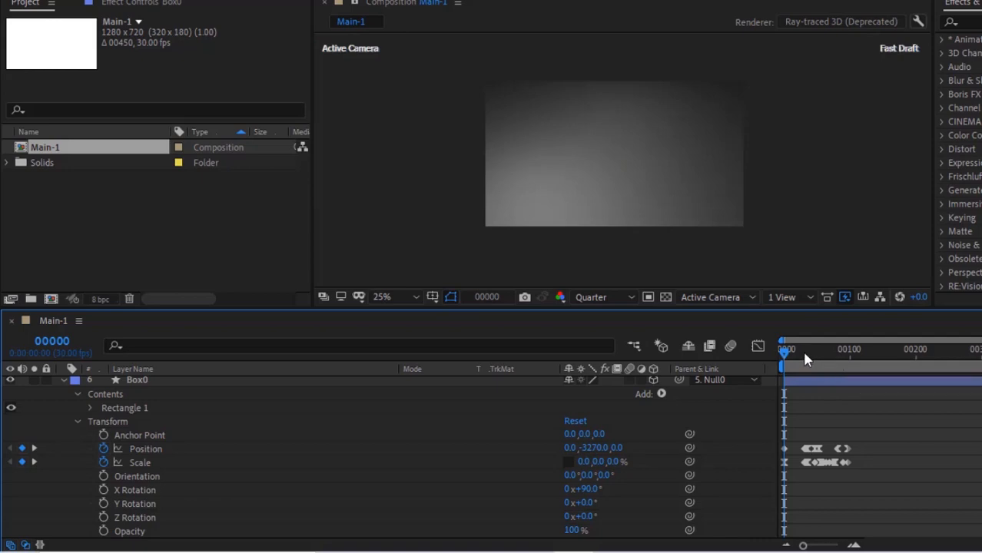
click(806, 351)
drag(808, 355, 736, 366)
Give Box0 a Convex bevel with a Bevel Depth of 60 and an Extrusion Depth of 200.
click(77, 424)
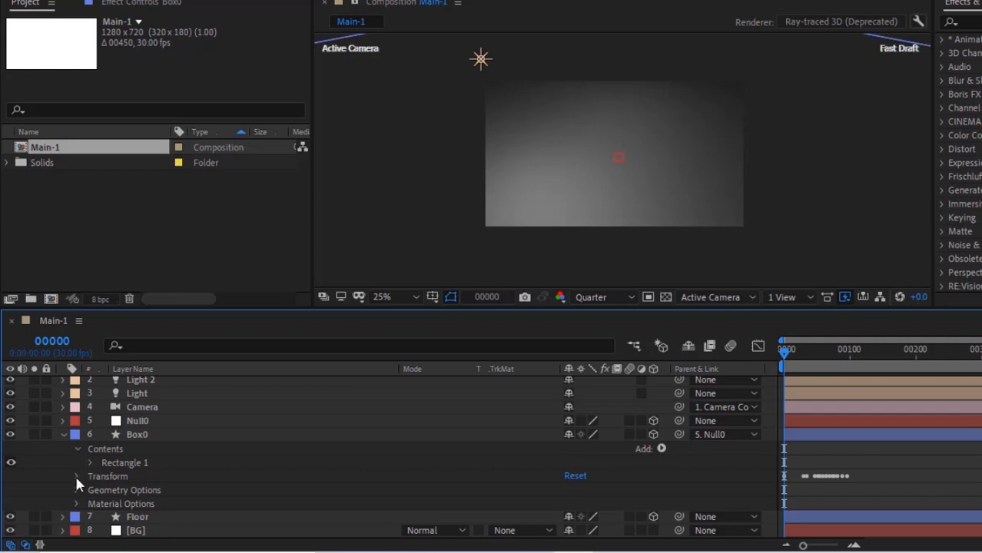
click(74, 484)
click(600, 492)
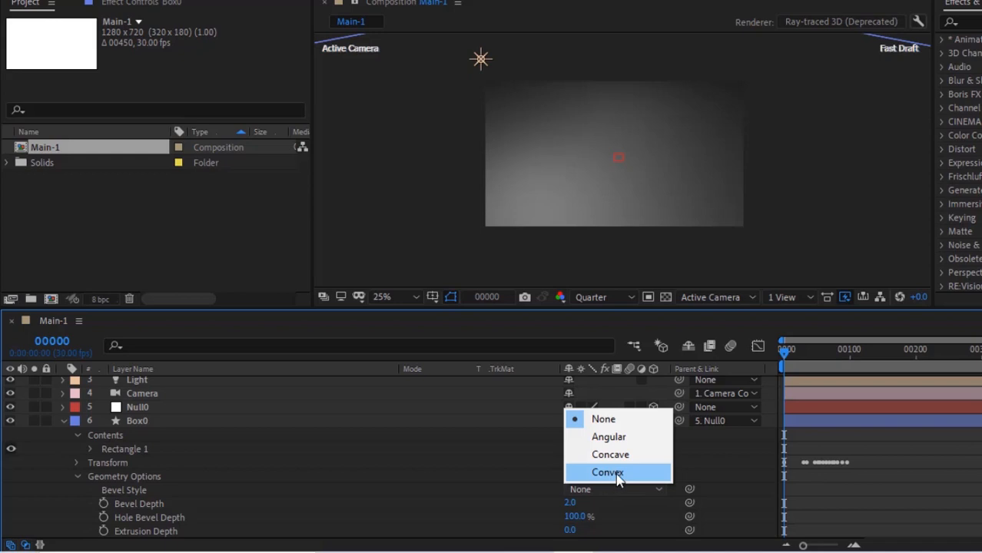
click(617, 473)
click(570, 503)
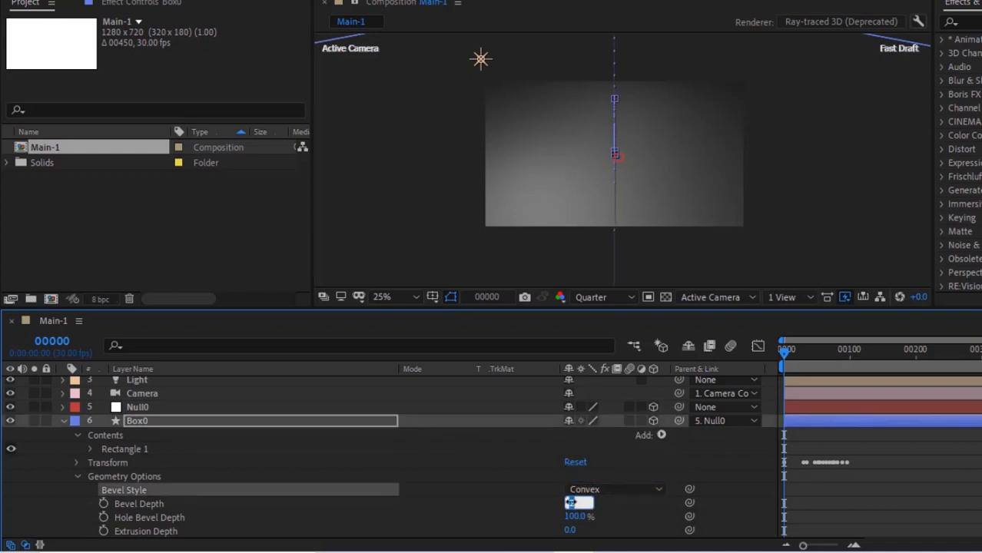
text(10)
key(Tab)
key(Tab)
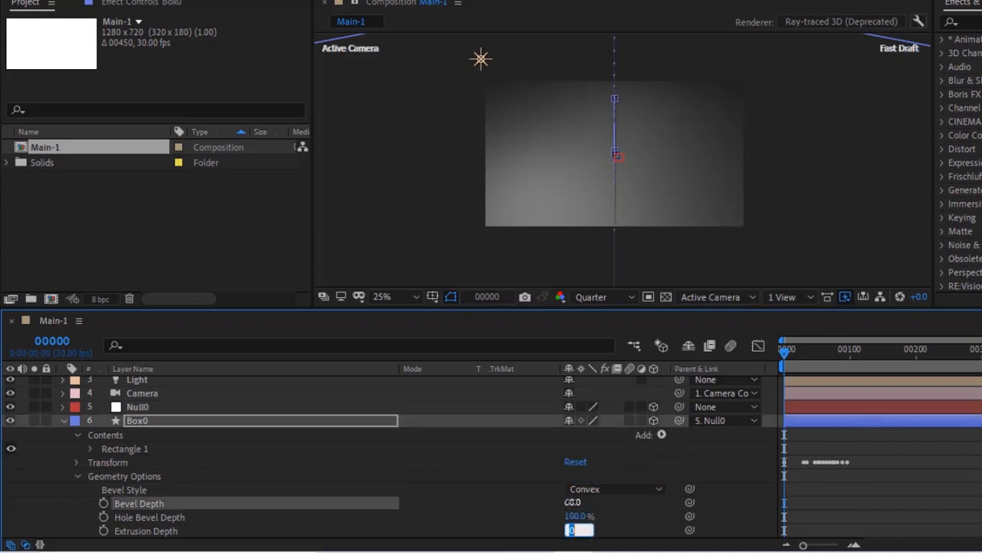
text(200)
key(Return)
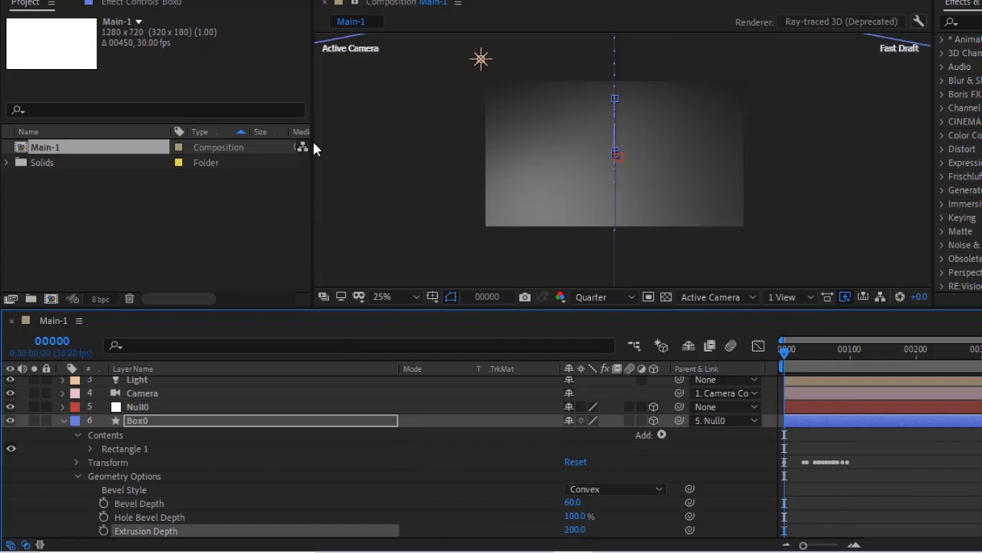
Go to frame 32 and view the extruded box at 50% magnification and Full preview resolution.
drag(797, 351, 805, 352)
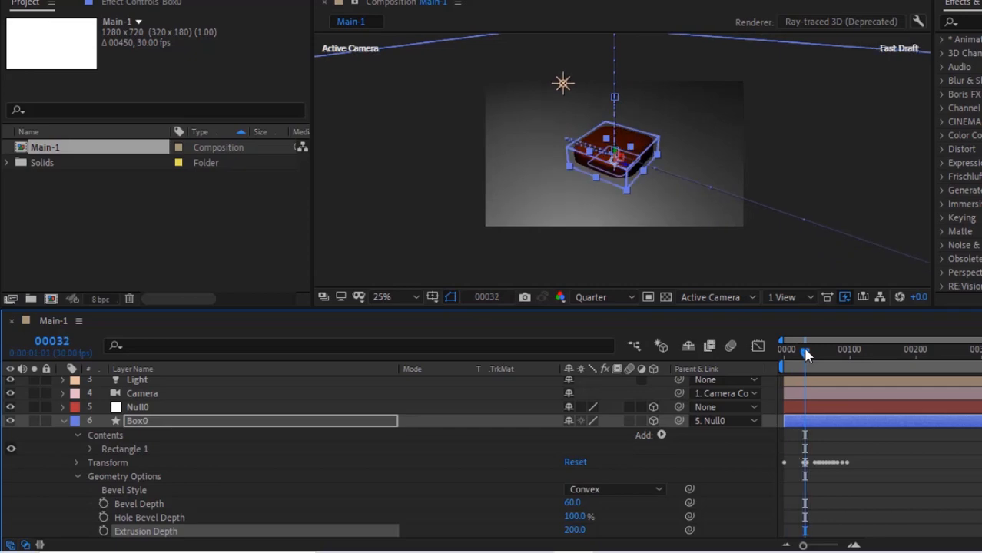
click(662, 393)
key(period)
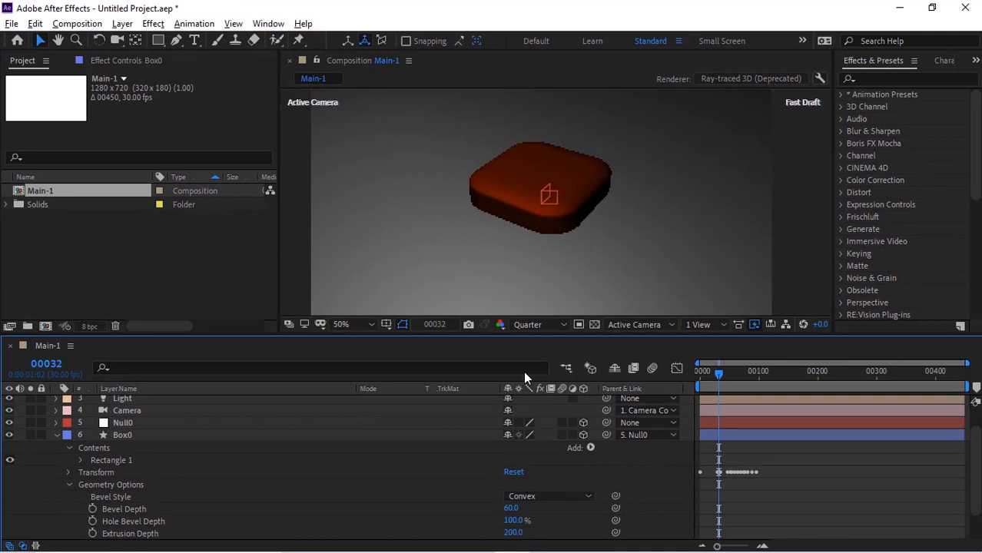
click(528, 323)
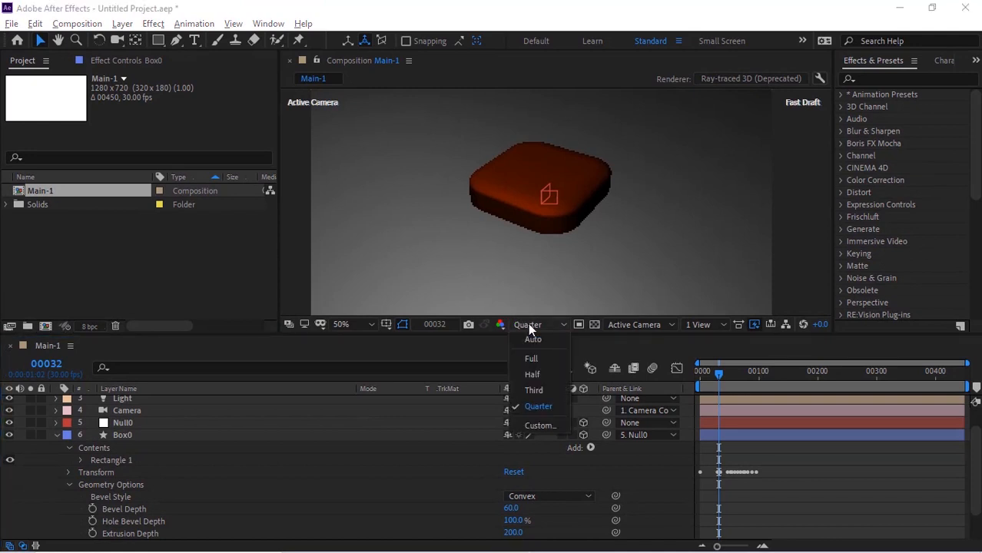
click(536, 354)
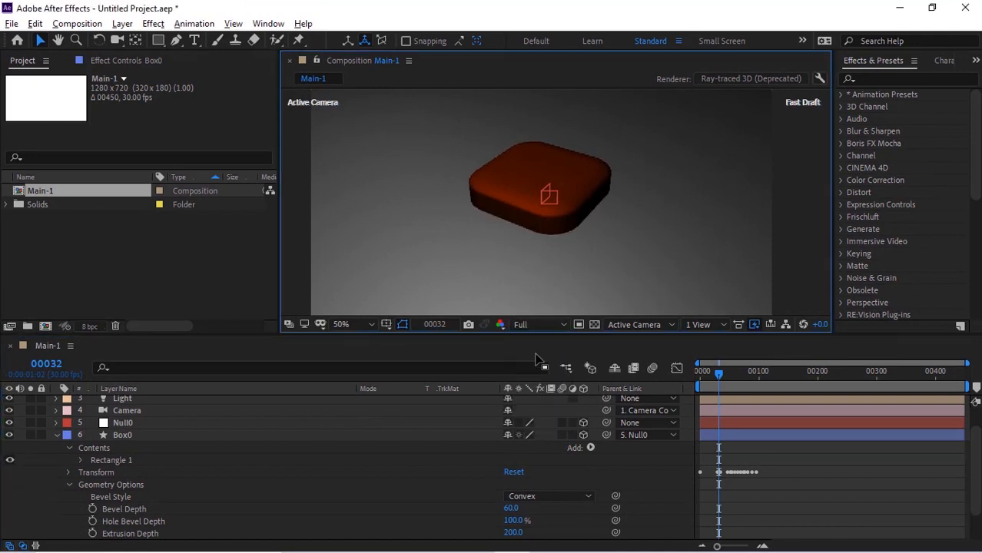
Turn on Casts Shadows in Box0's Material Options.
click(74, 486)
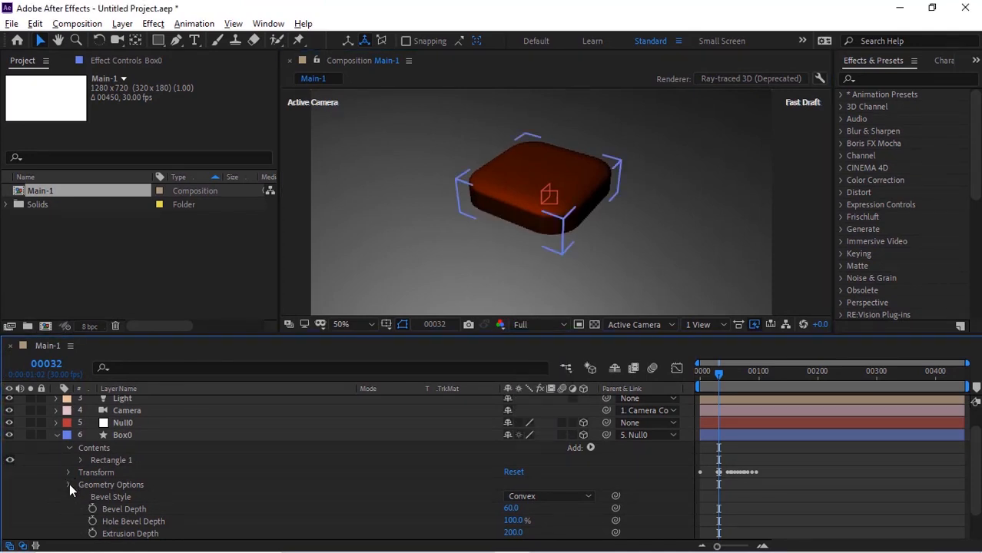
click(69, 485)
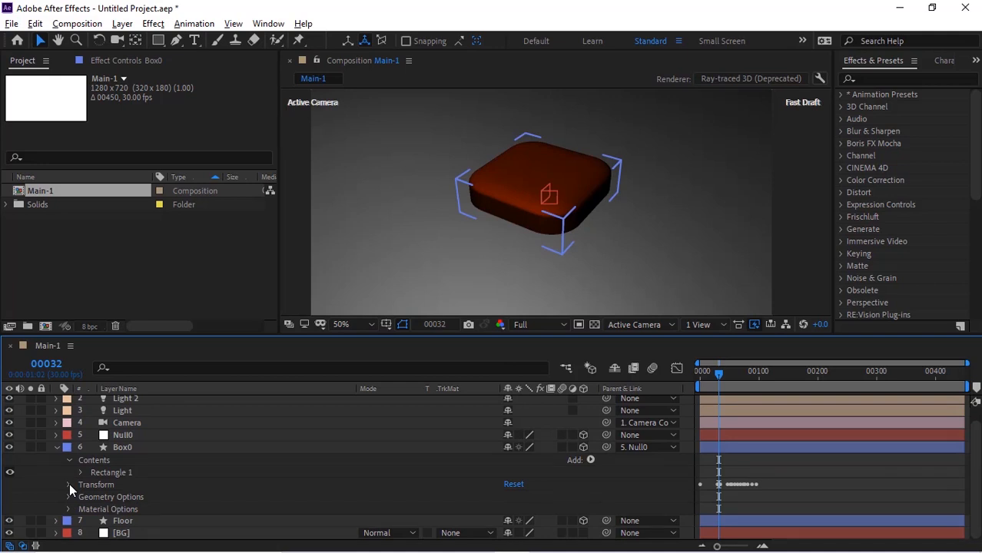
click(69, 509)
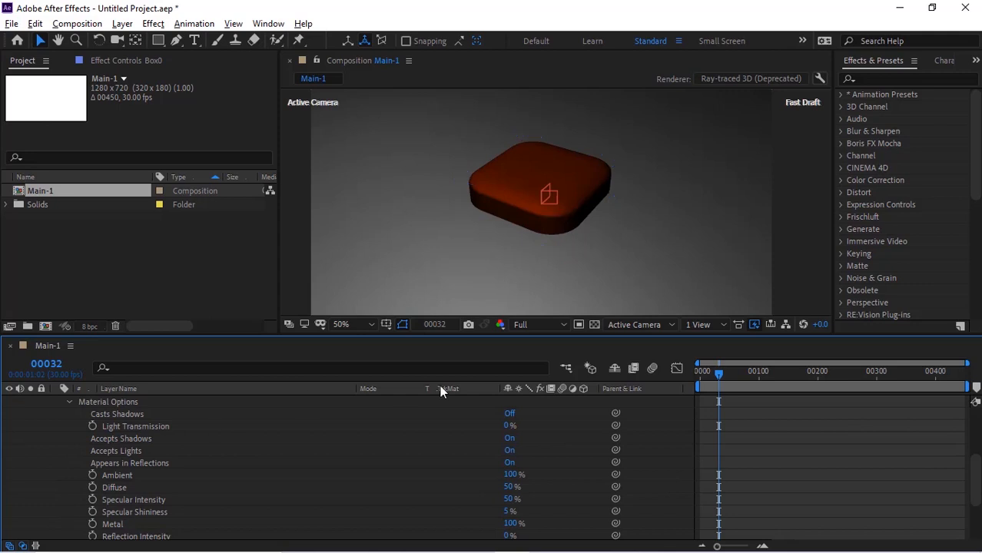
click(510, 414)
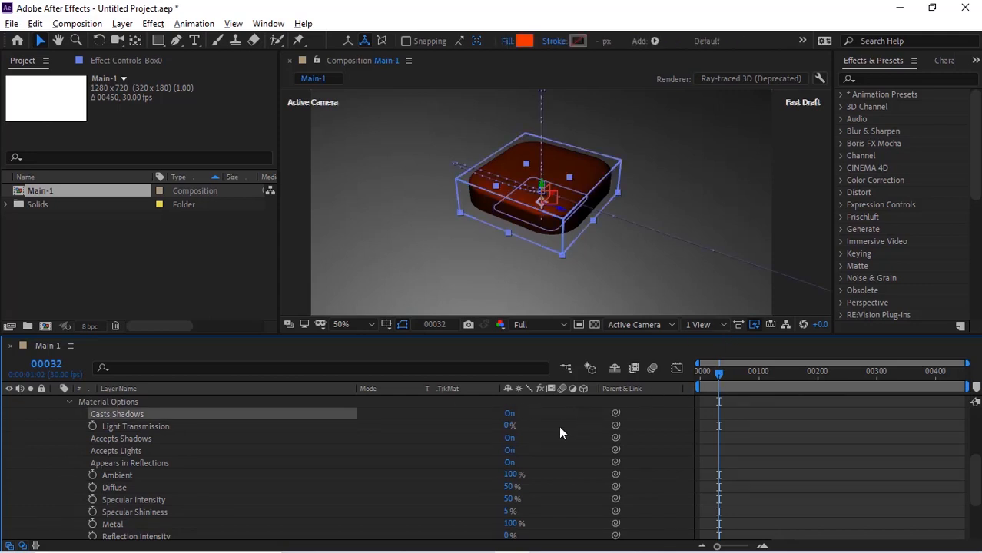
Set Box0's Diffuse to 88%, Specular Intensity to 70% and Specular Shininess to 4%.
click(509, 488)
text(88)
key(Tab)
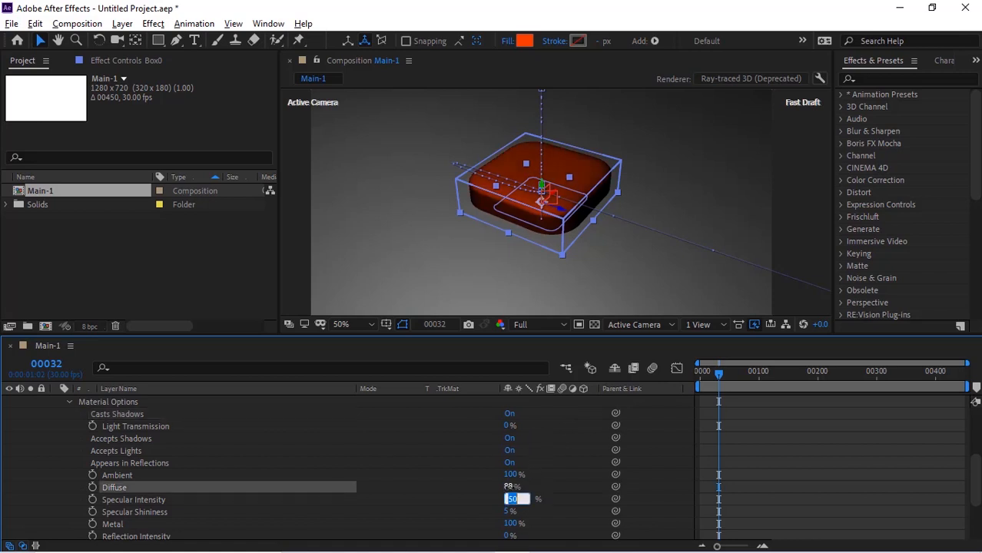
text(70)
key(Return)
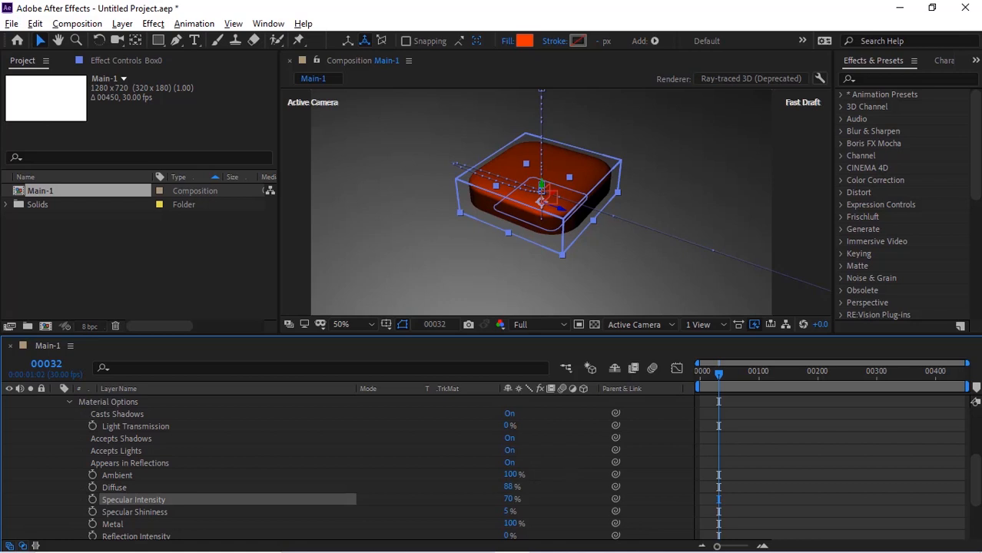
scroll(977, 470, down, 5)
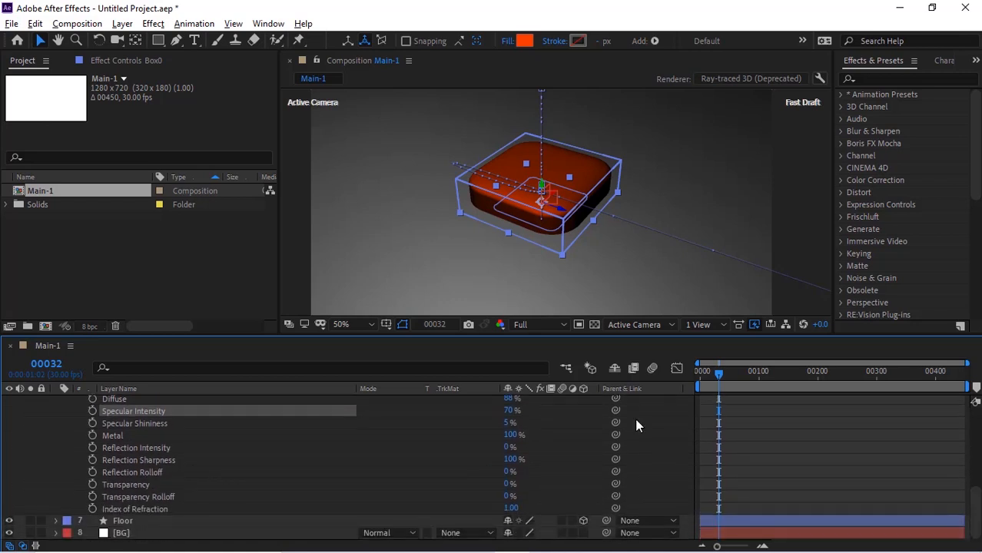
click(507, 423)
text(4)
key(Tab)
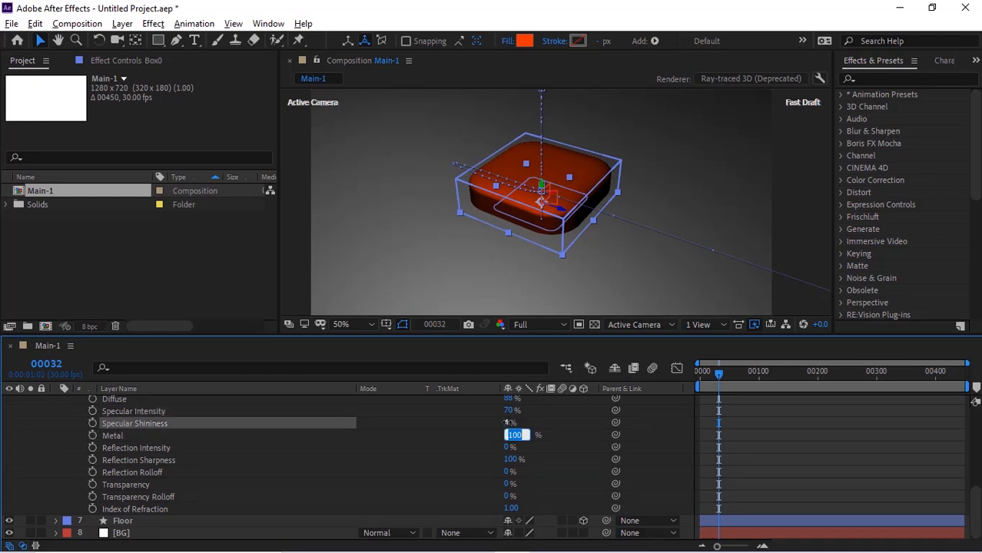
Set Box0's Reflection Intensity to 19% and Reflection Sharpness to 60%.
key(Tab)
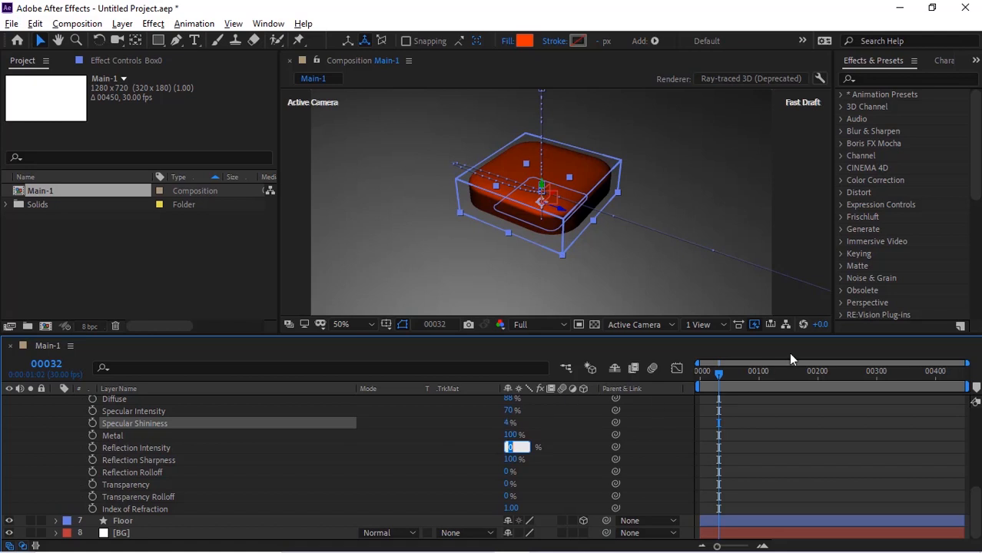
text(19)
key(Tab)
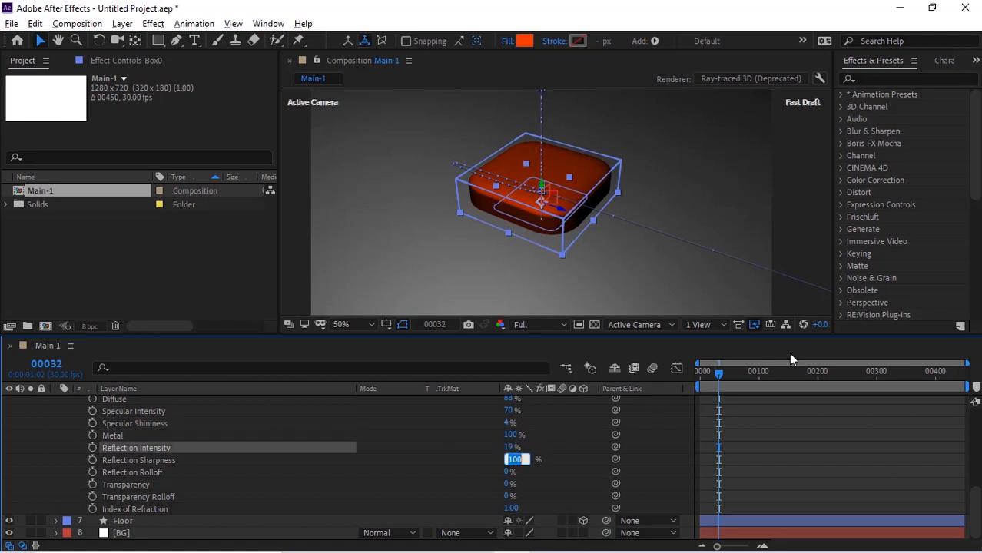
text(60)
key(Tab)
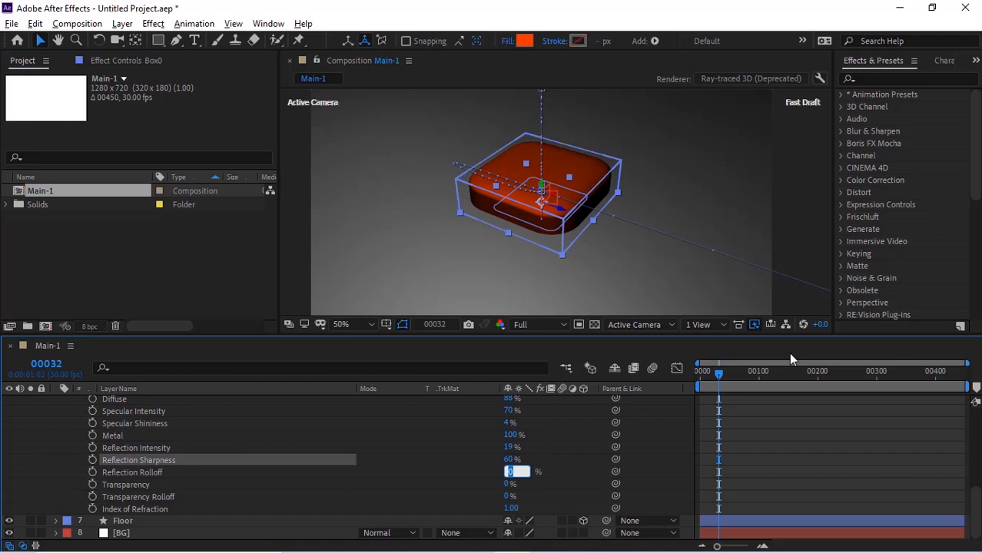
click(789, 352)
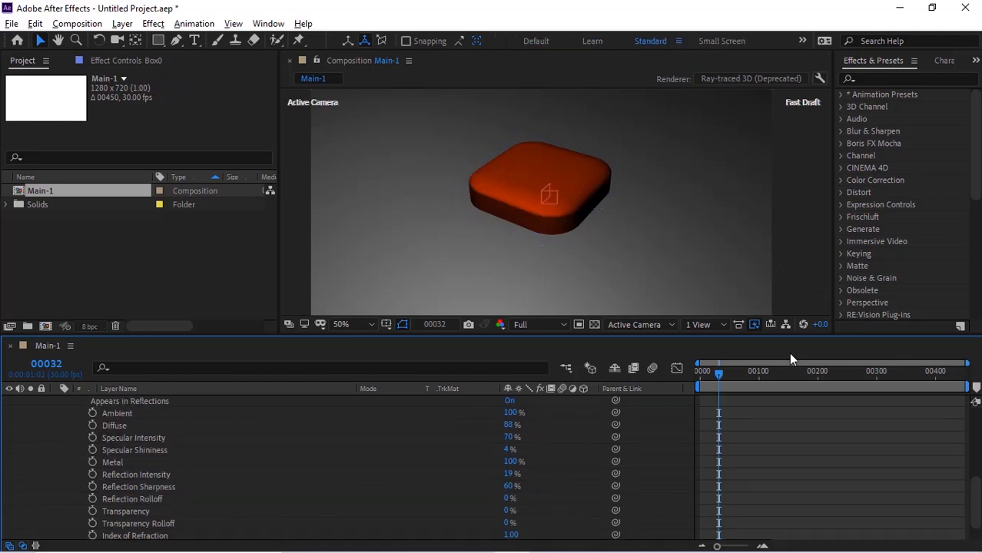
Collapse Box0's properties and look over Null0's Transform values.
click(976, 442)
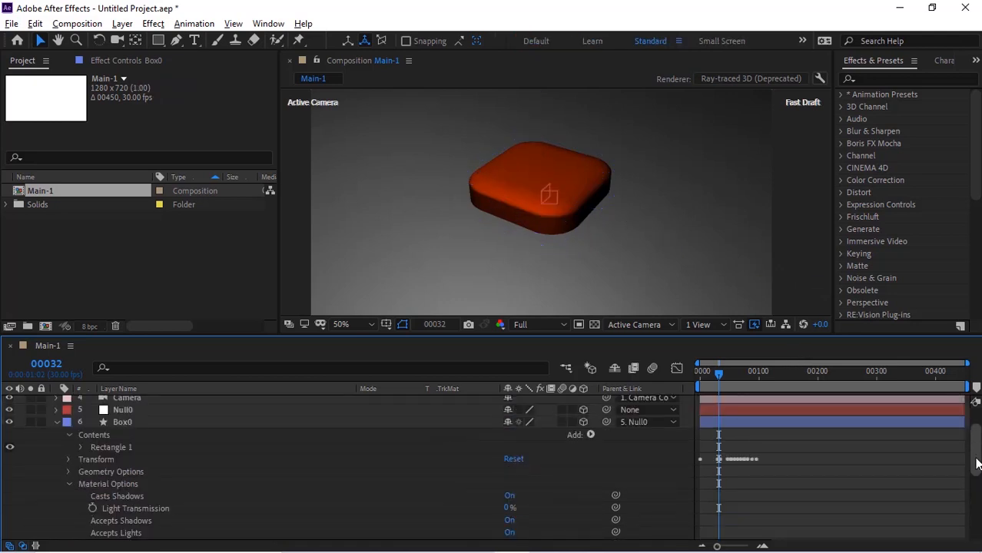
drag(976, 457, 976, 467)
click(69, 458)
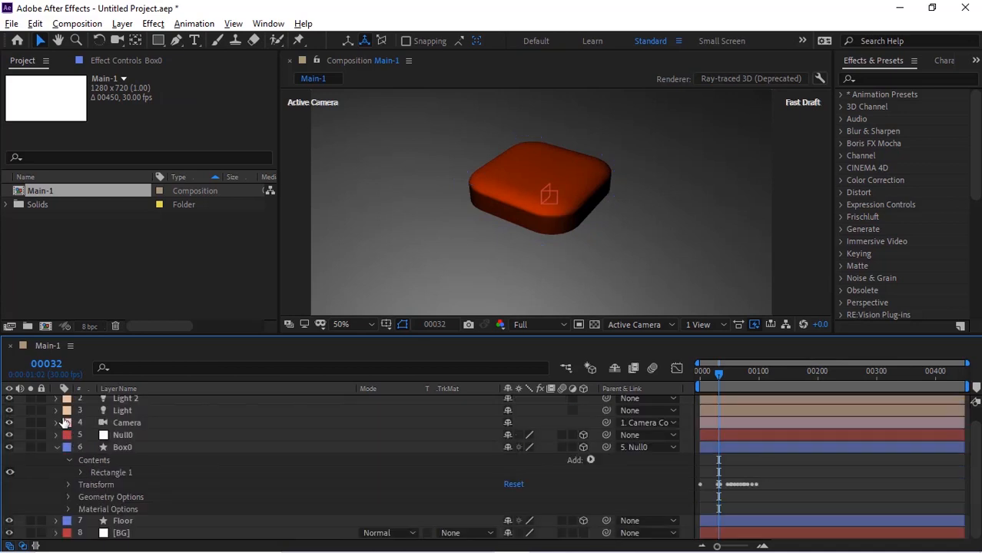
click(56, 448)
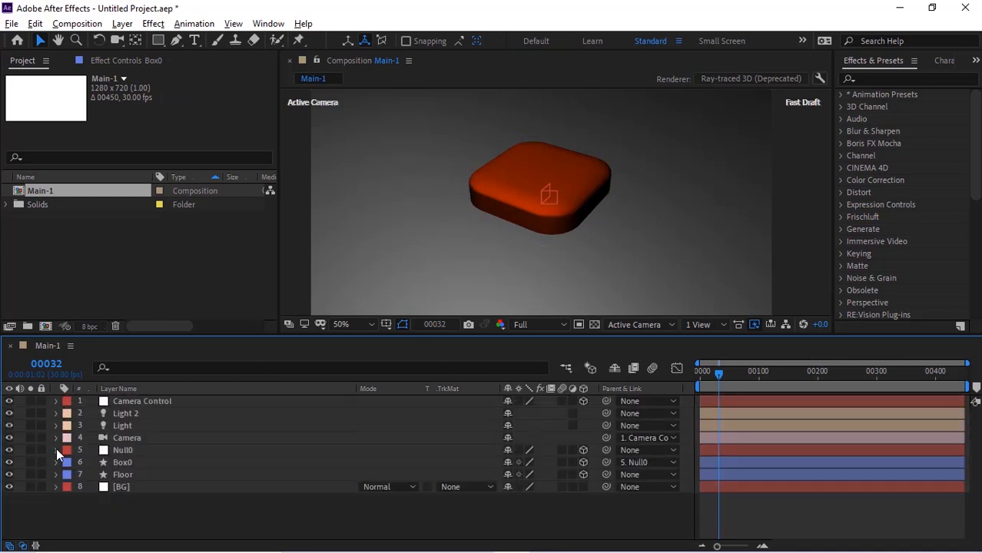
click(57, 450)
click(68, 464)
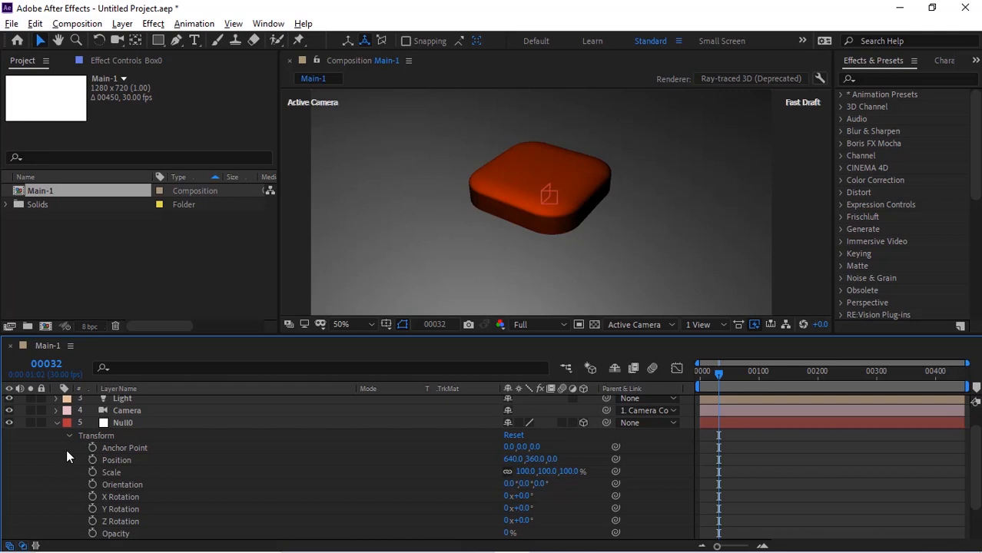
click(57, 423)
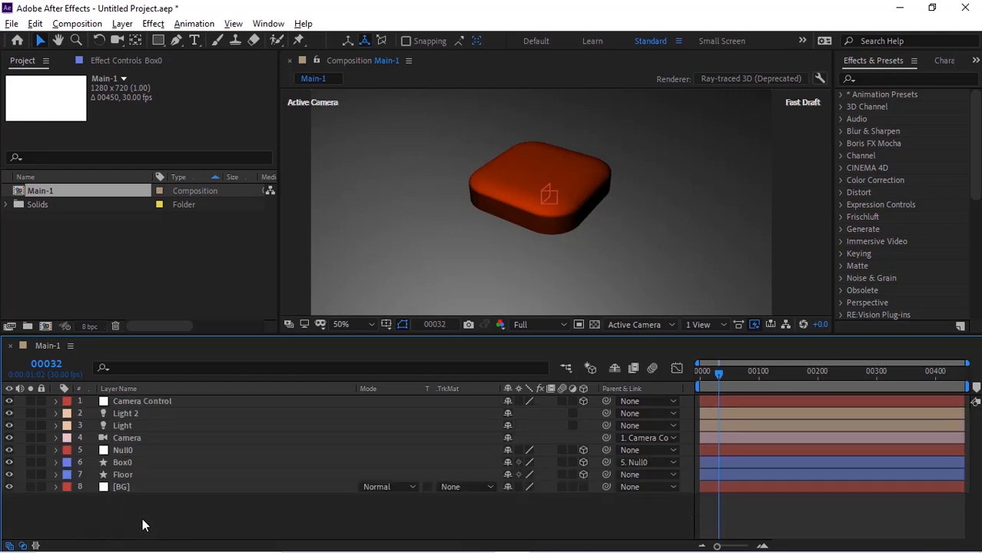
Duplicate the Null0 and Box0 layers together.
click(130, 463)
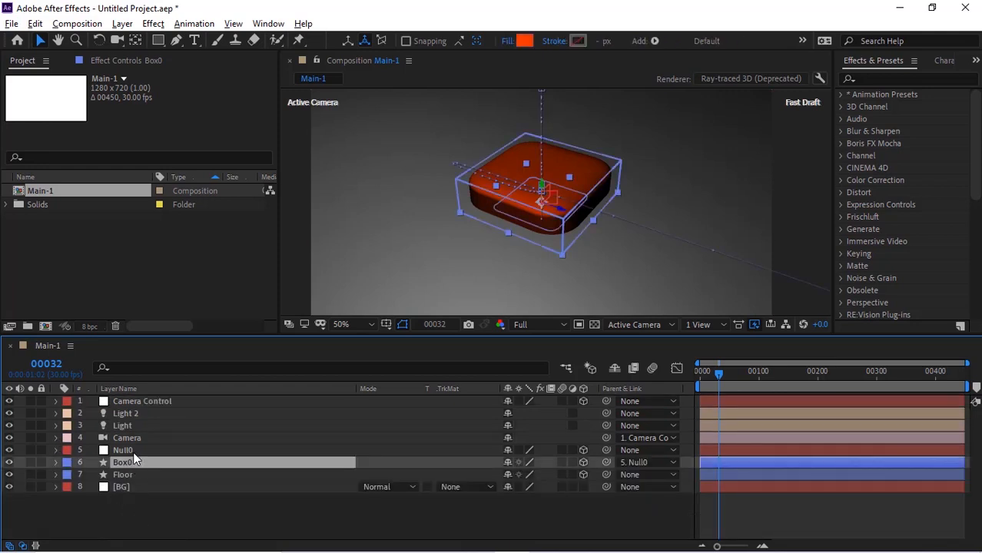
ctrl+click(133, 452)
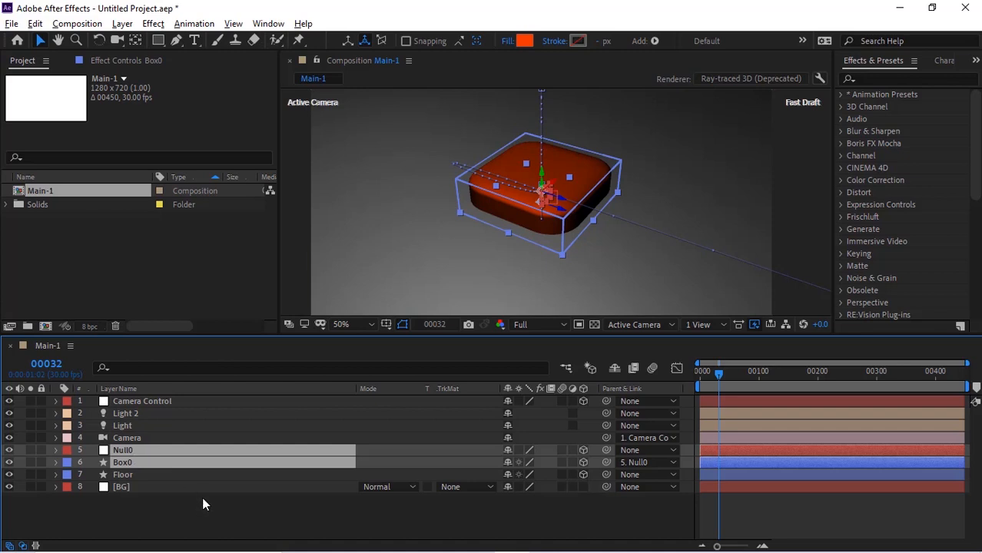
key(ctrl+d)
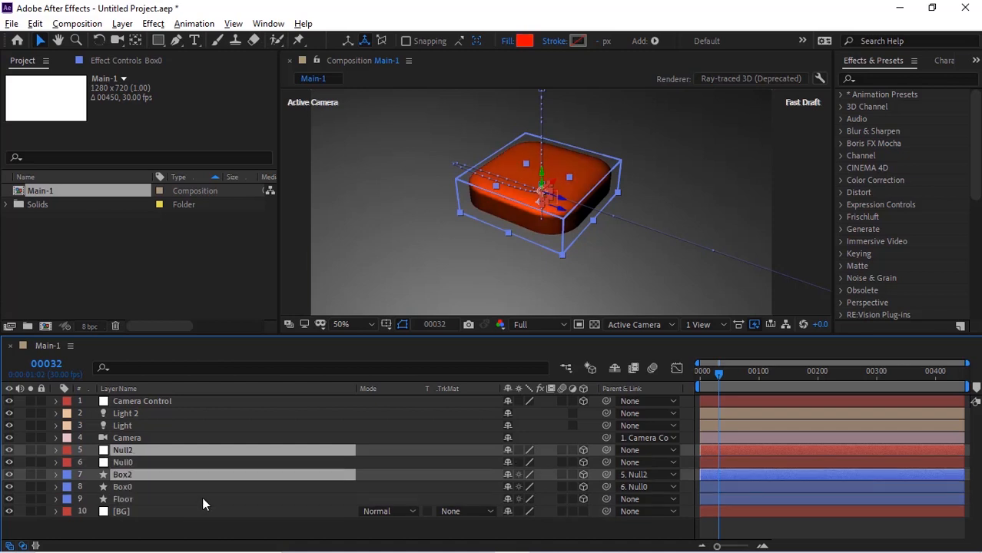
click(181, 534)
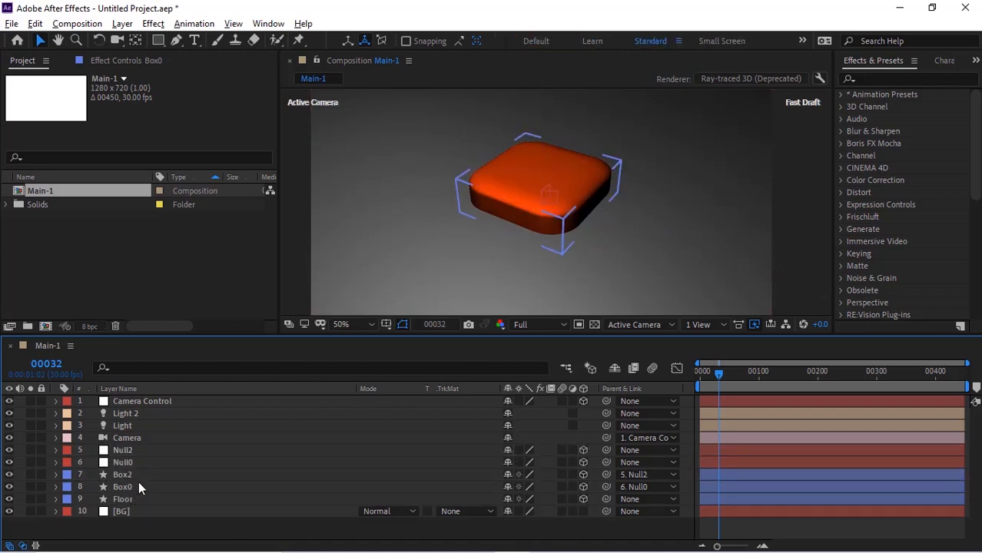
Rename the duplicated box layer as Box/1.
click(130, 475)
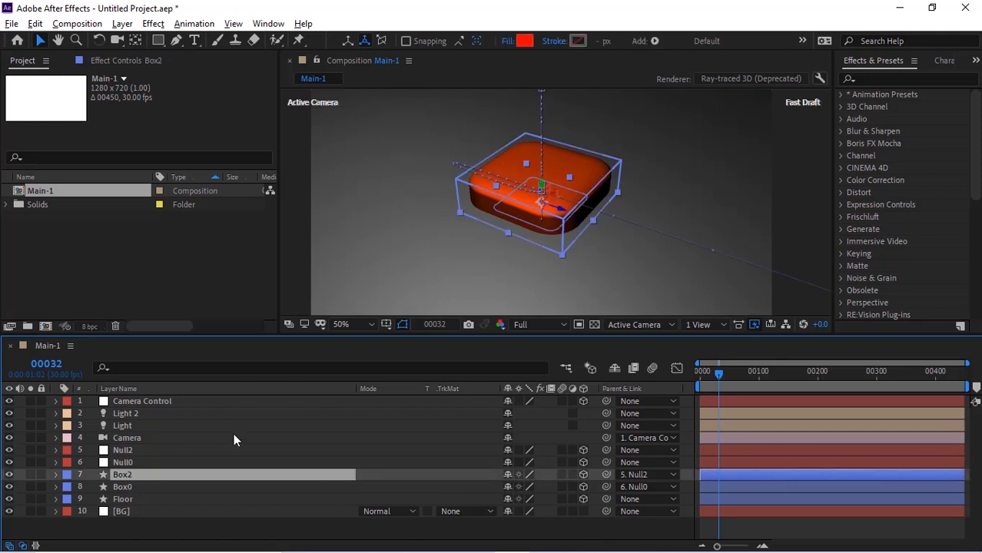
key(Return)
key(Right)
key(BackSpace)
text(/)
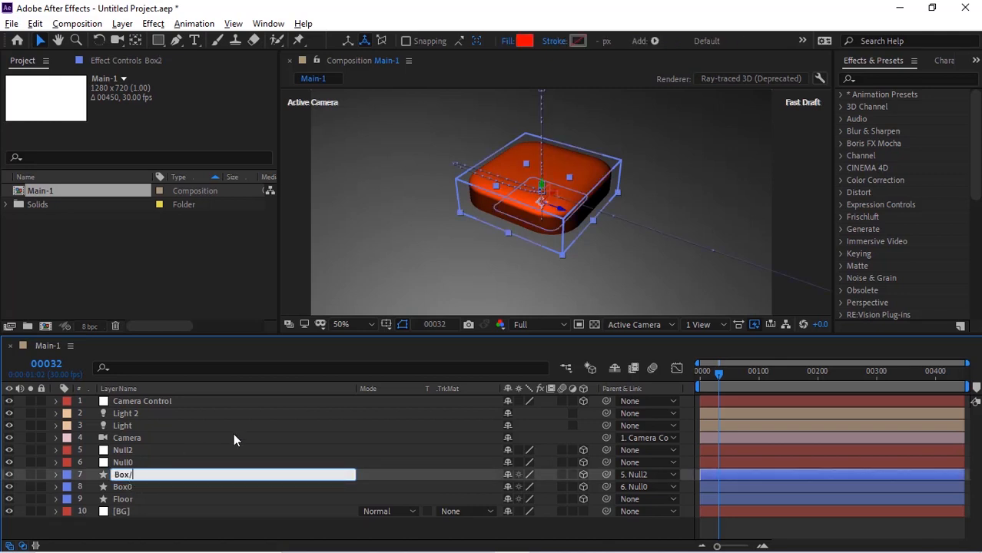
text(1)
key(Return)
Rename the duplicated null layer as Null/1.
click(145, 451)
key(Return)
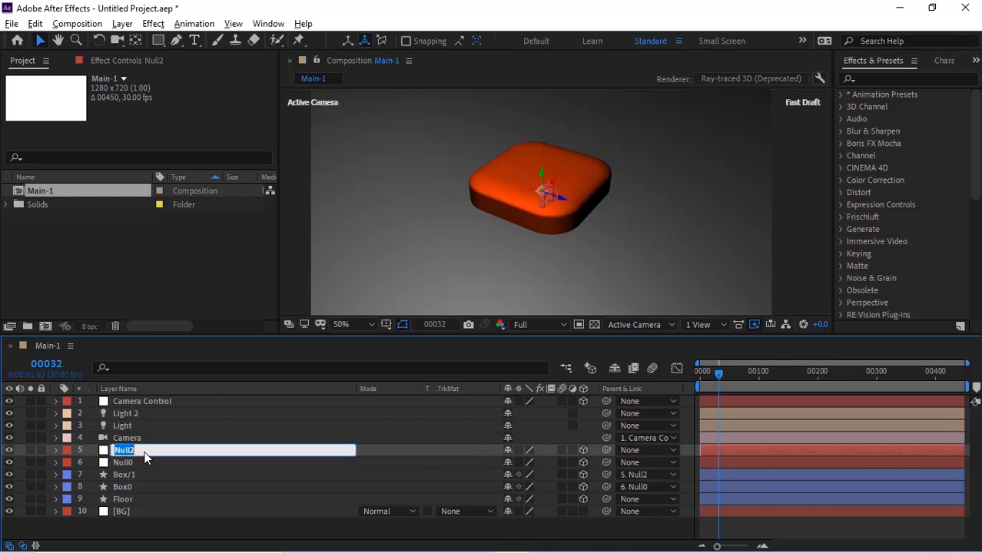
key(Right)
key(BackSpace)
text(/1)
key(Return)
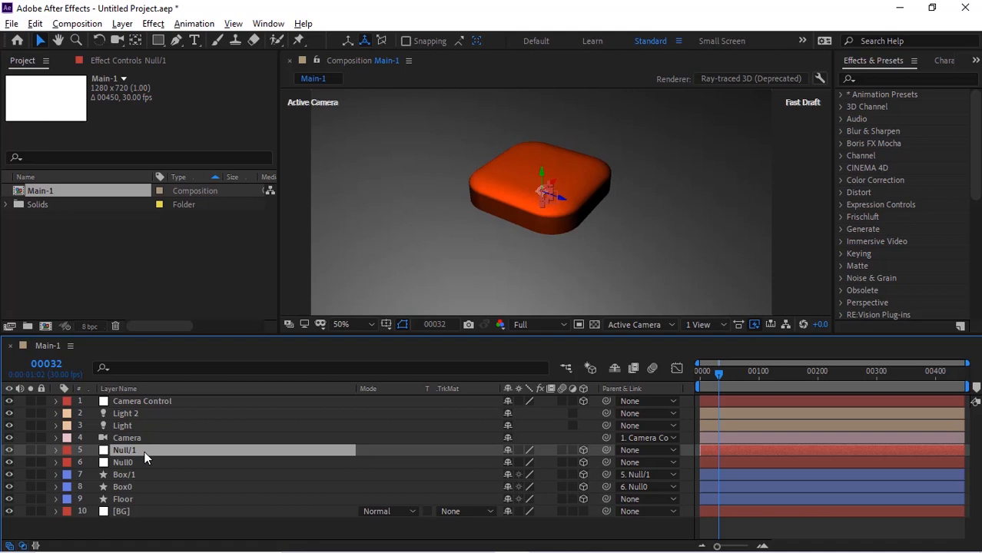
Add the expression N=name.split("/",2)[1]; N*20 to Null/1's Y Rotation, copying the script from Notepad.
click(56, 451)
click(68, 463)
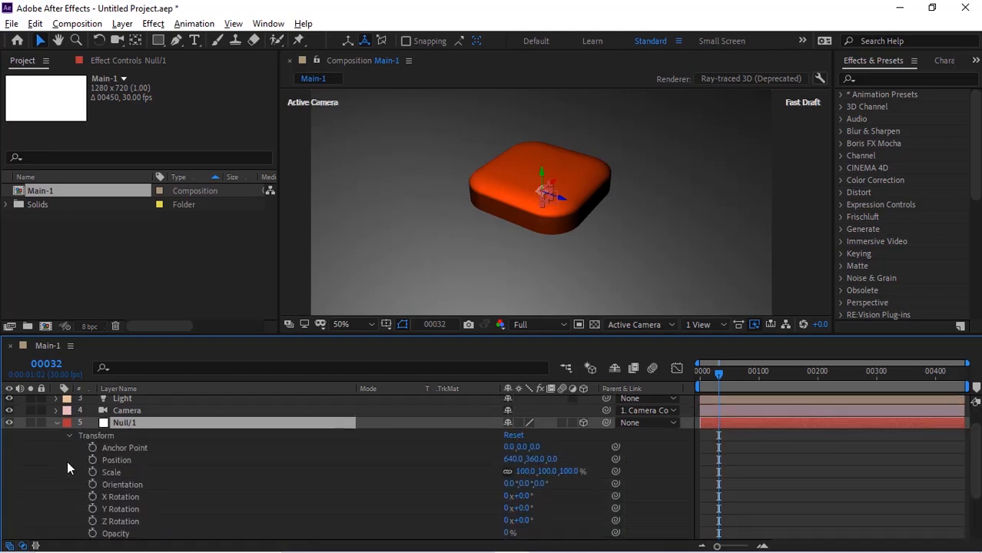
alt+click(93, 508)
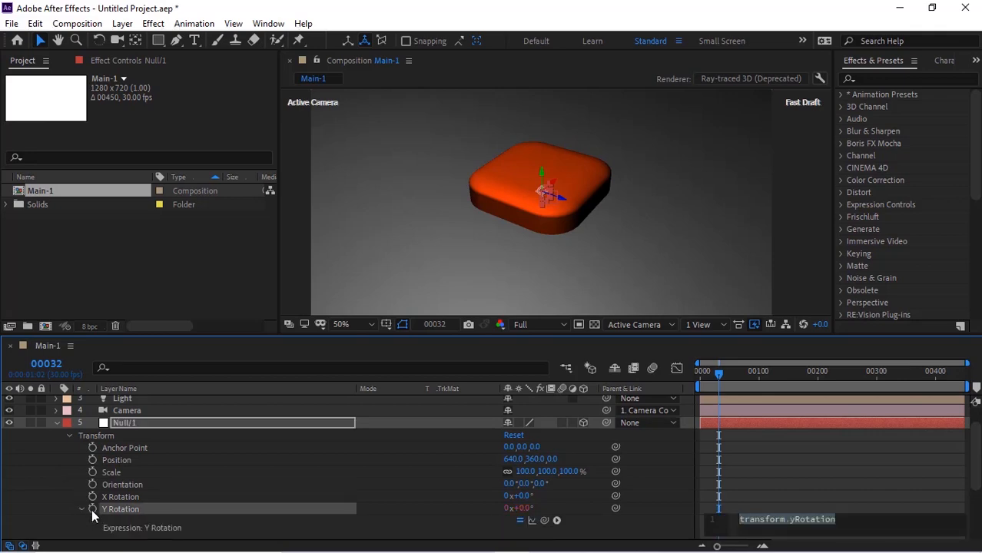
drag(977, 458, 977, 479)
key(alt+Tab)
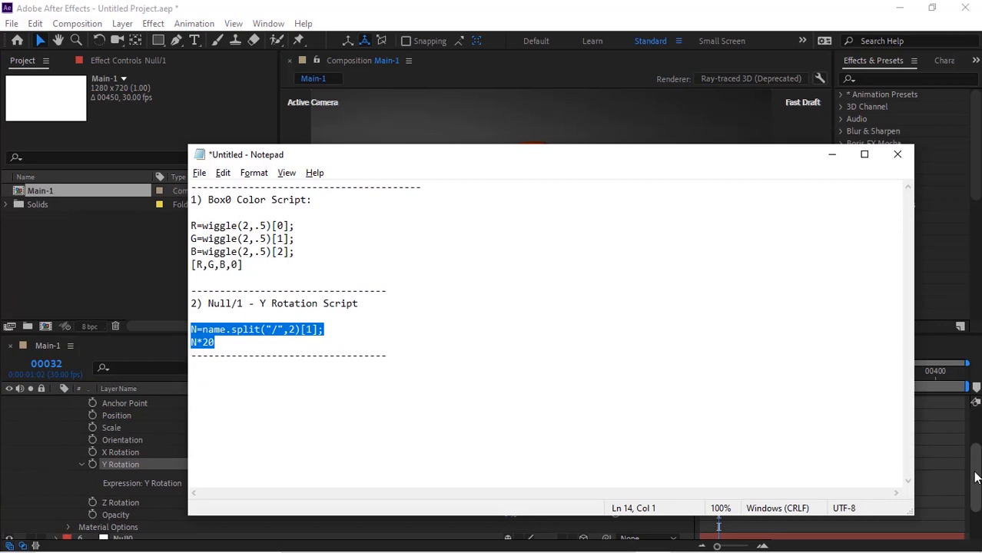
key(alt+Tab)
click(848, 481)
key(ctrl+v)
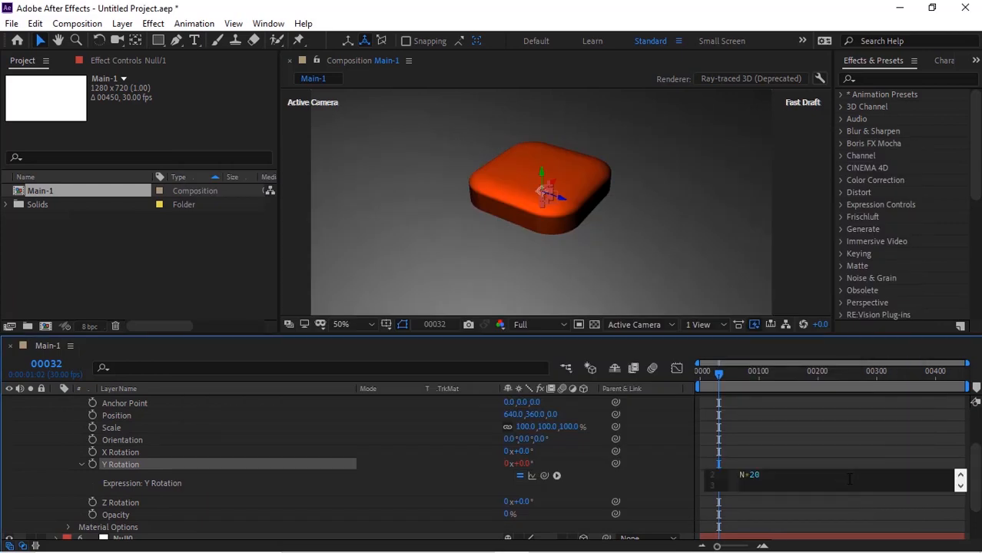
click(677, 480)
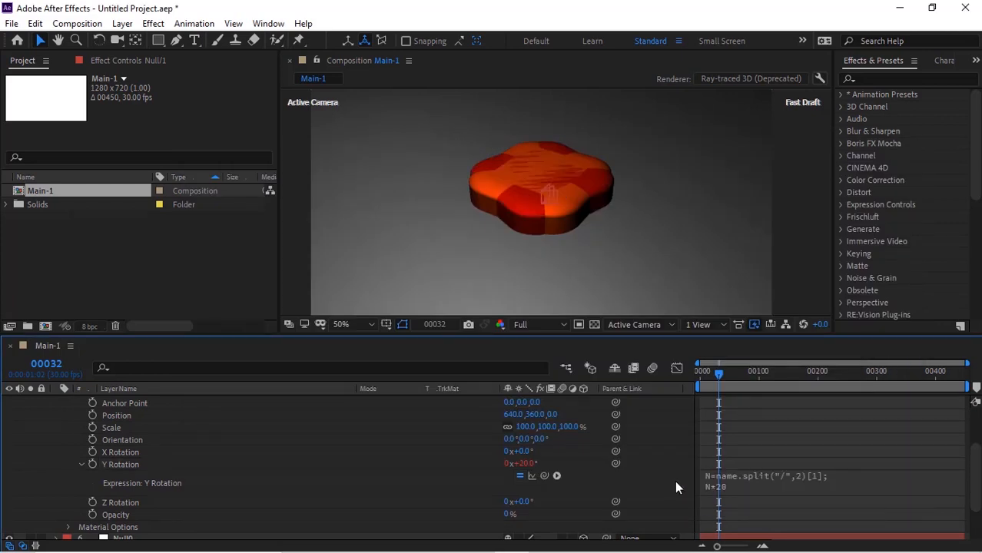
click(81, 464)
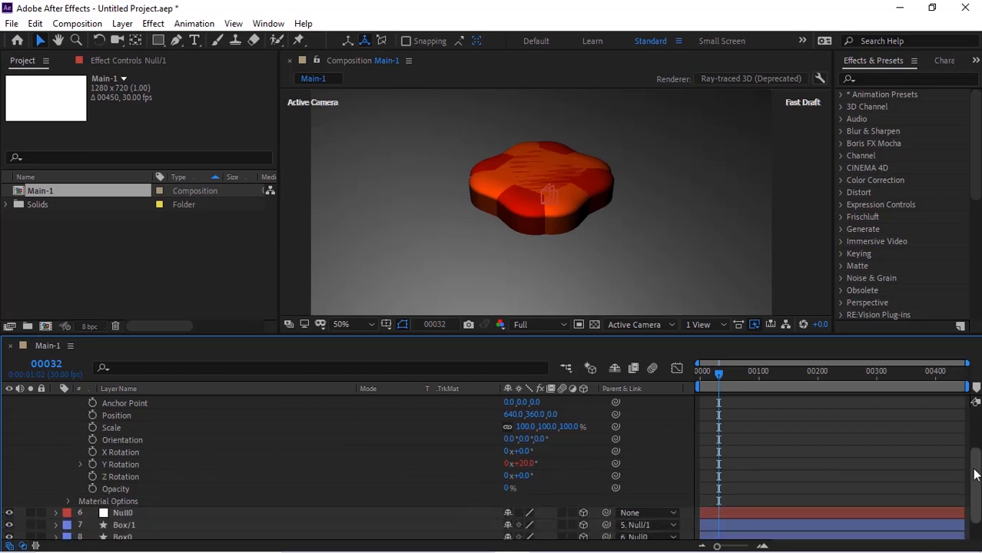
drag(973, 474, 974, 451)
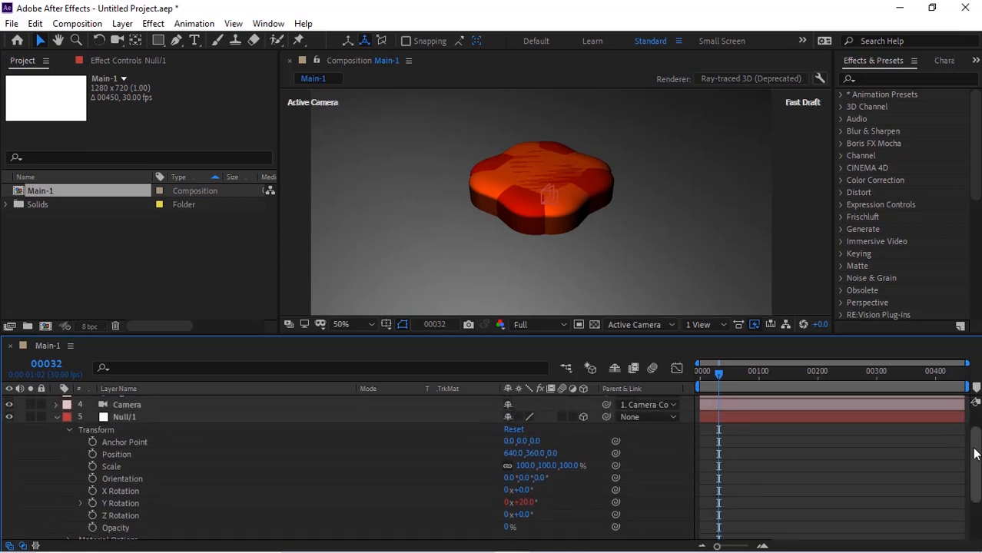
click(58, 417)
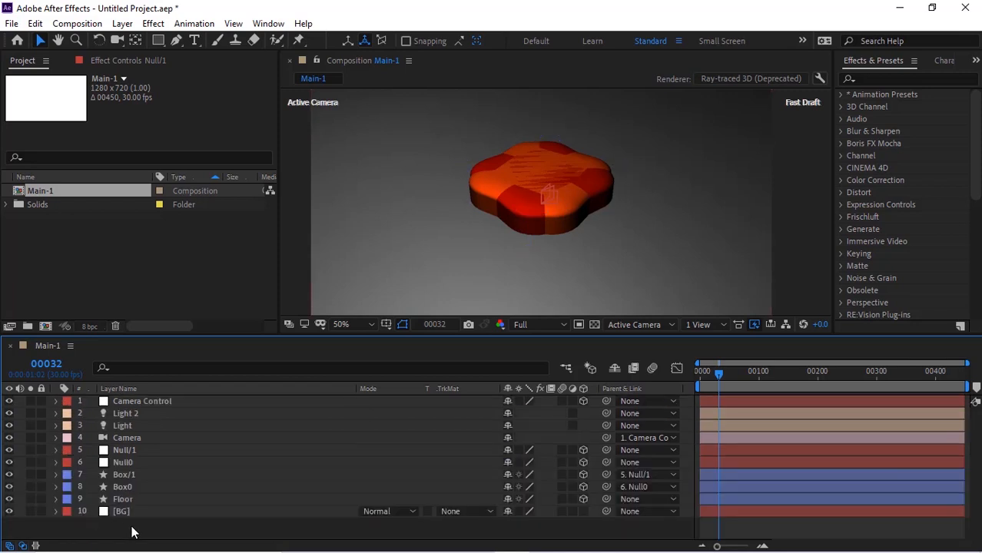
Remove the existing wiggle expression from the Fill 1 Color of Box/1's Rectangle 1.
click(47, 477)
click(54, 474)
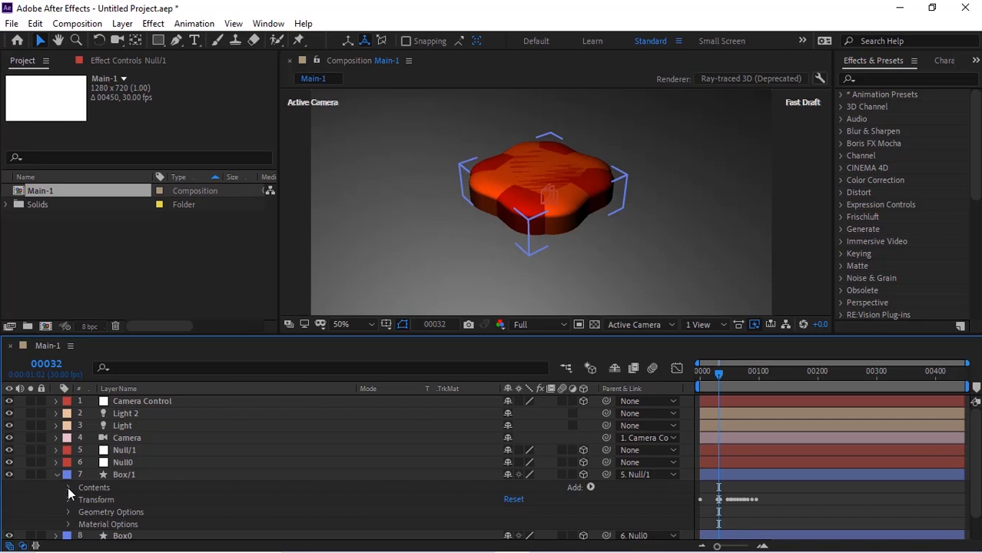
click(69, 488)
click(80, 500)
click(93, 521)
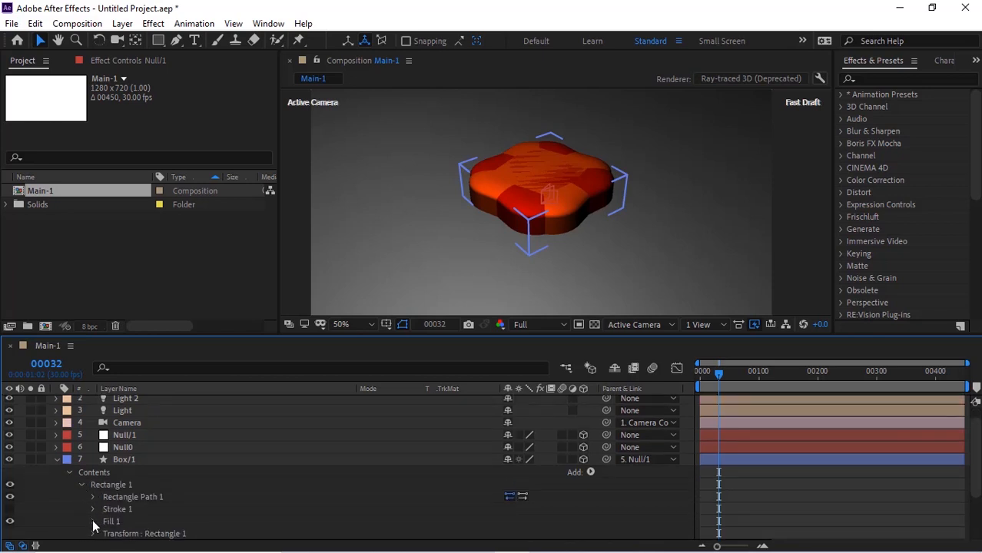
scroll(379, 476, down, 2)
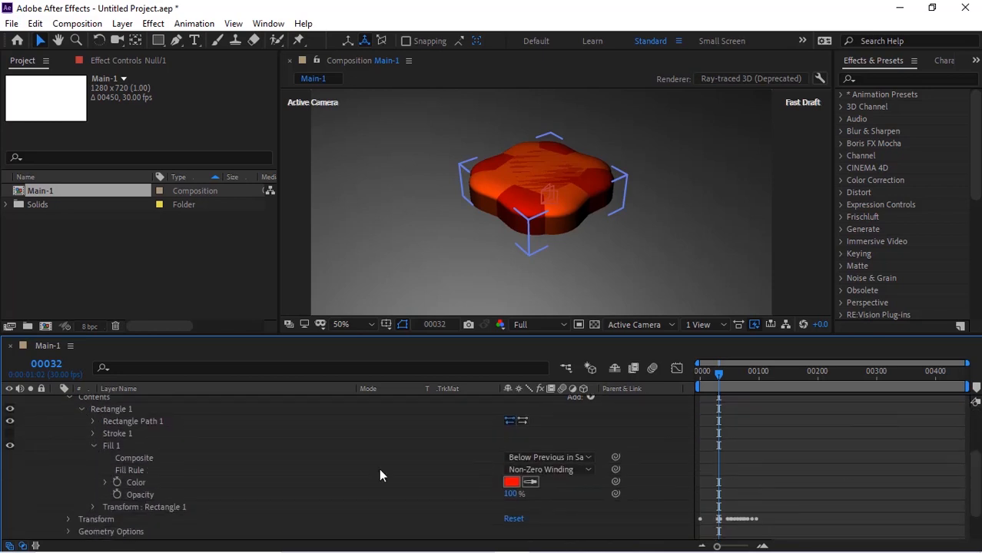
alt+click(117, 483)
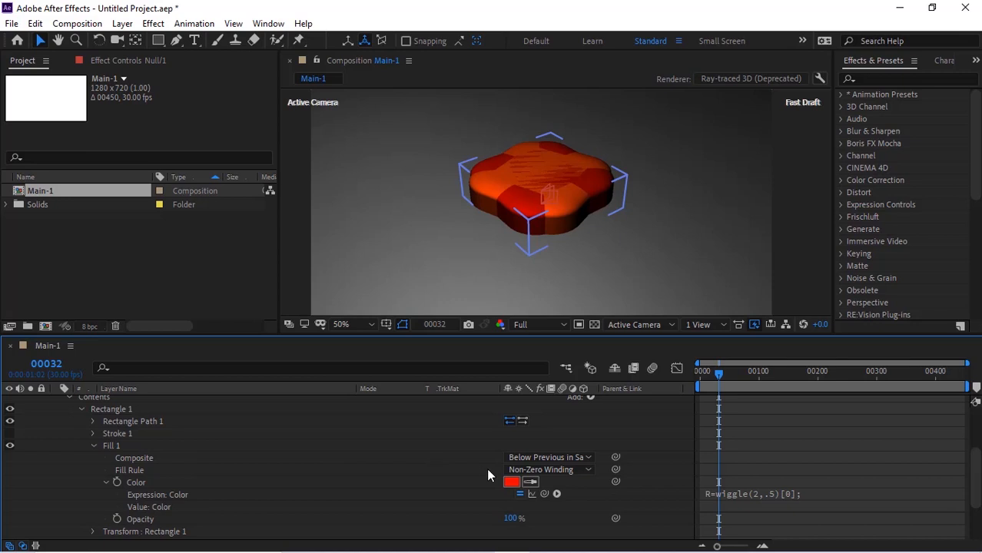
click(813, 494)
key(Delete)
key(KP_Enter)
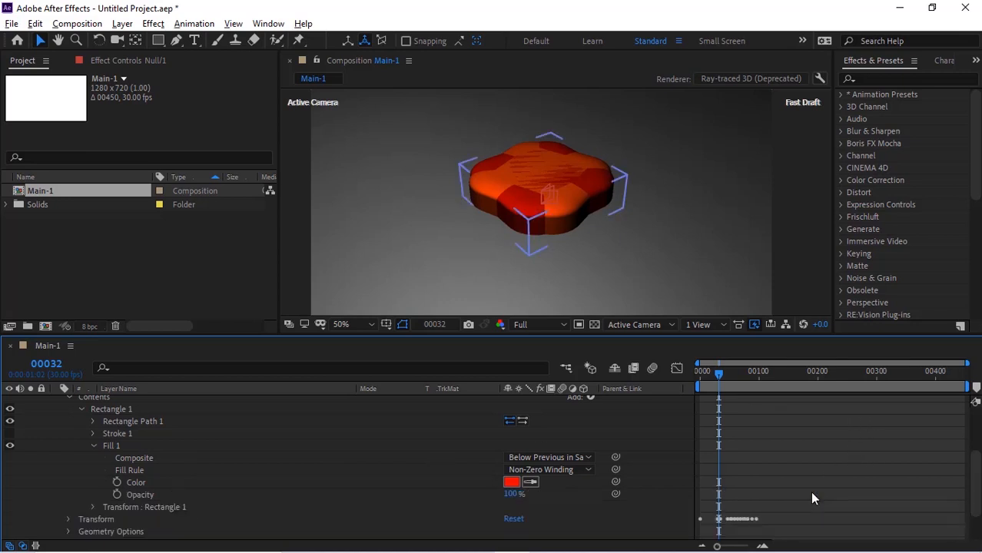
Give Box/1's Fill 1 Color the expression N=name.split("/",2)[1]; thisComp.layer("Box0").content("Rectangle 1").content("Fill 1").color.valueAtTime(time-N/10).
alt+click(117, 482)
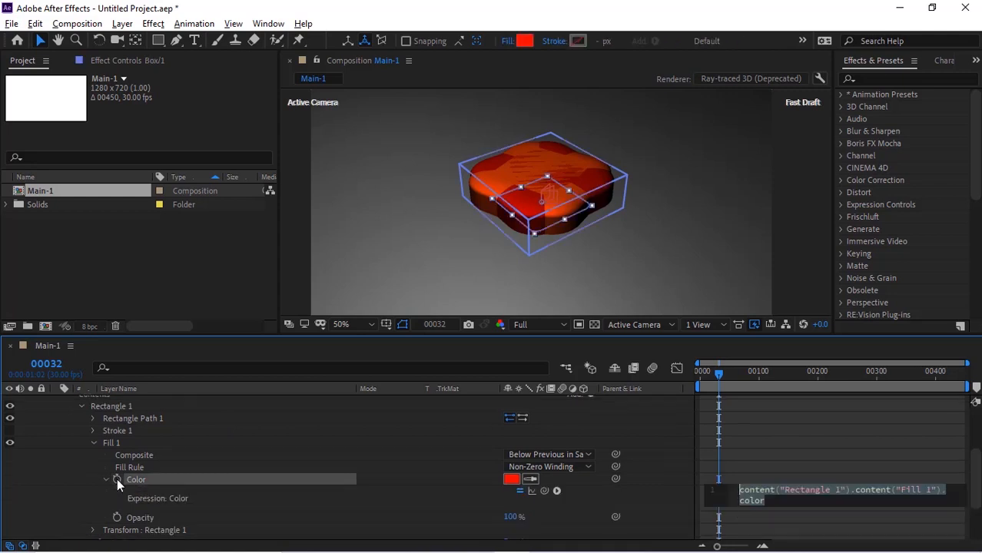
click(674, 498)
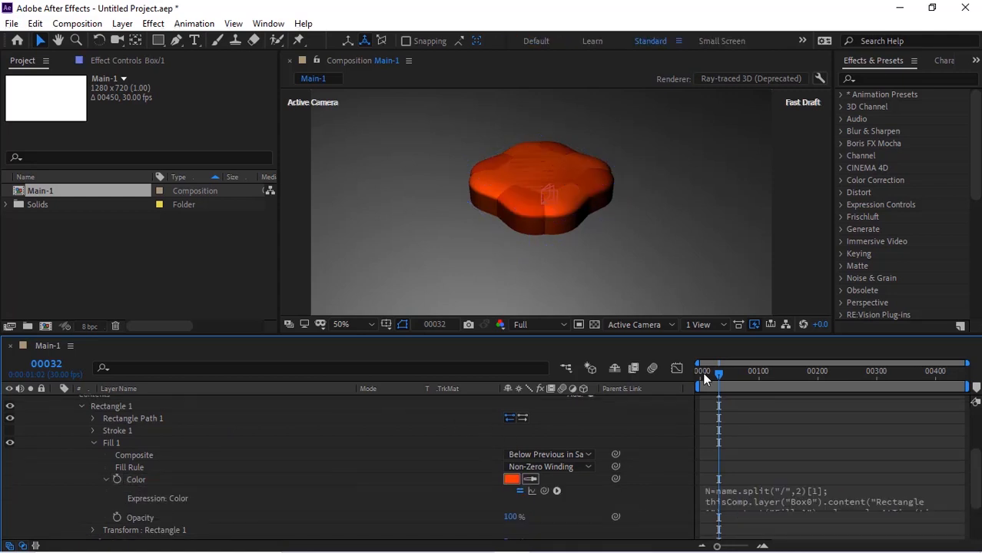
key(alt+Tab)
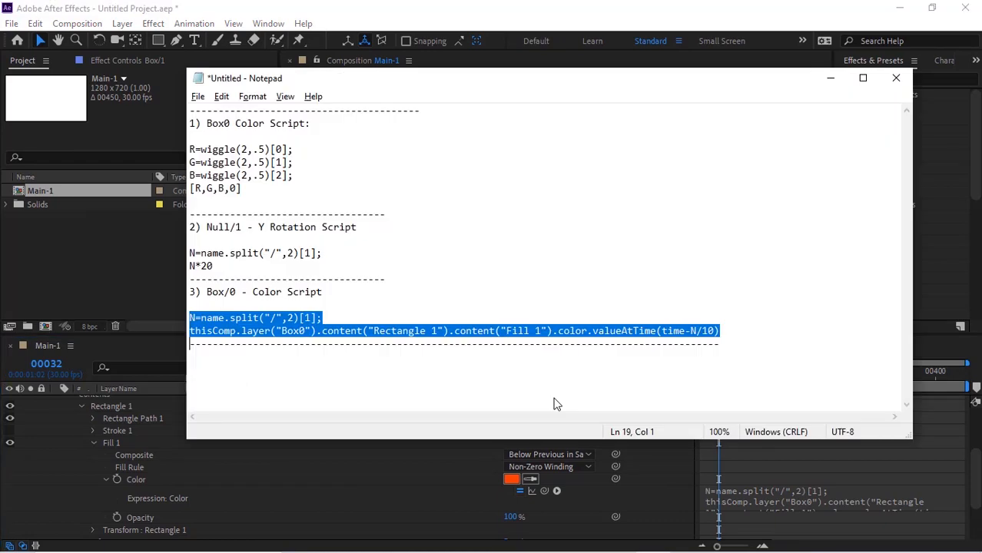
key(alt+Tab)
click(768, 492)
click(662, 485)
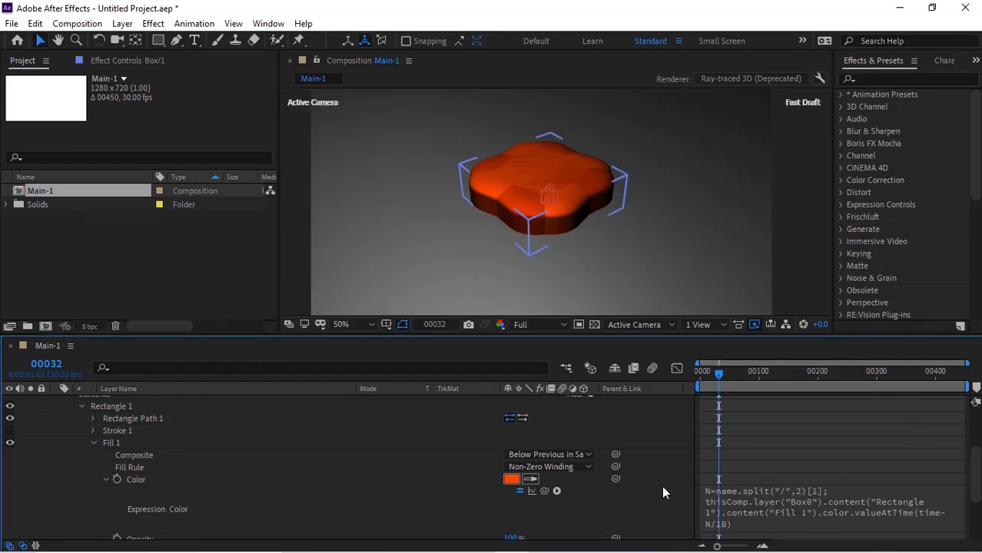
click(107, 480)
click(95, 443)
click(81, 406)
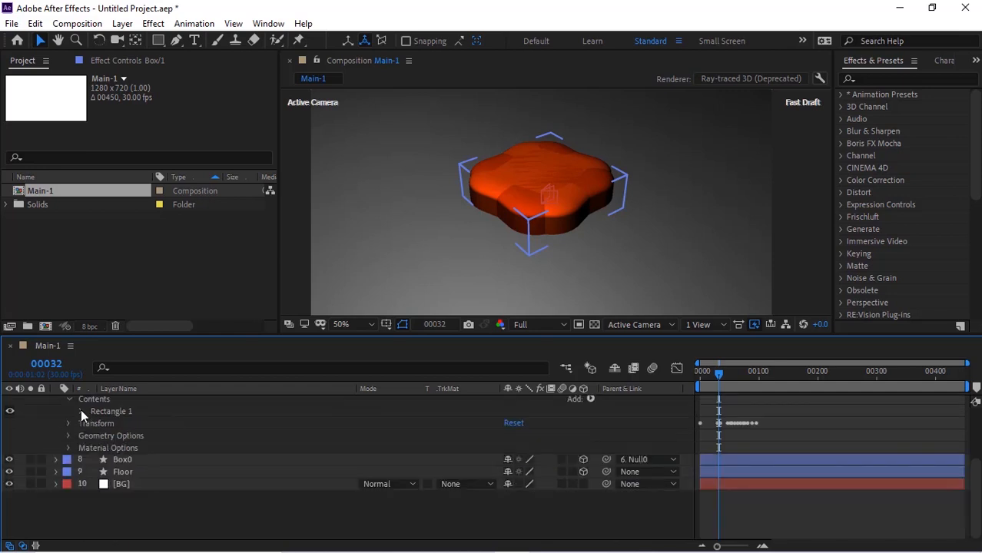
Remove all Position and Scale keyframes from Box/1.
click(69, 472)
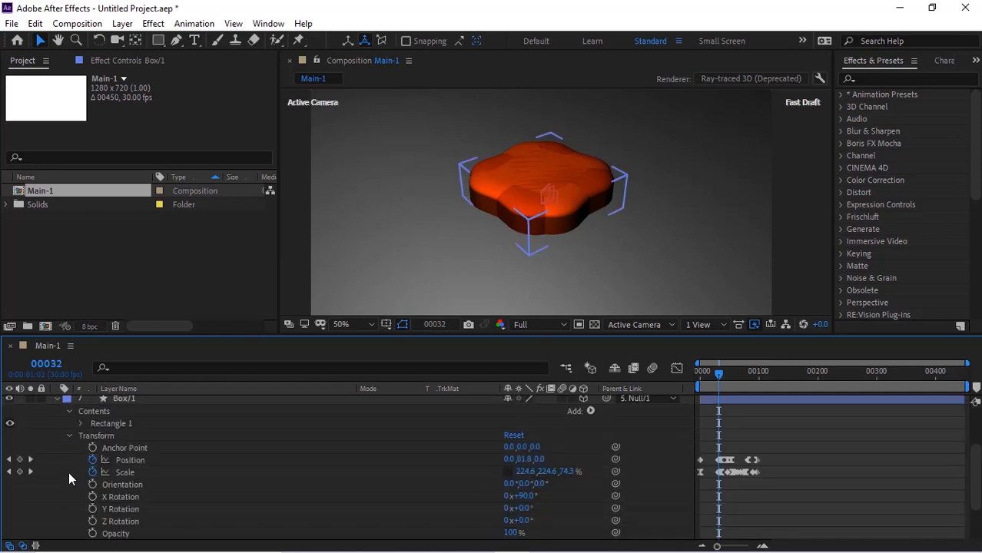
click(90, 459)
click(91, 472)
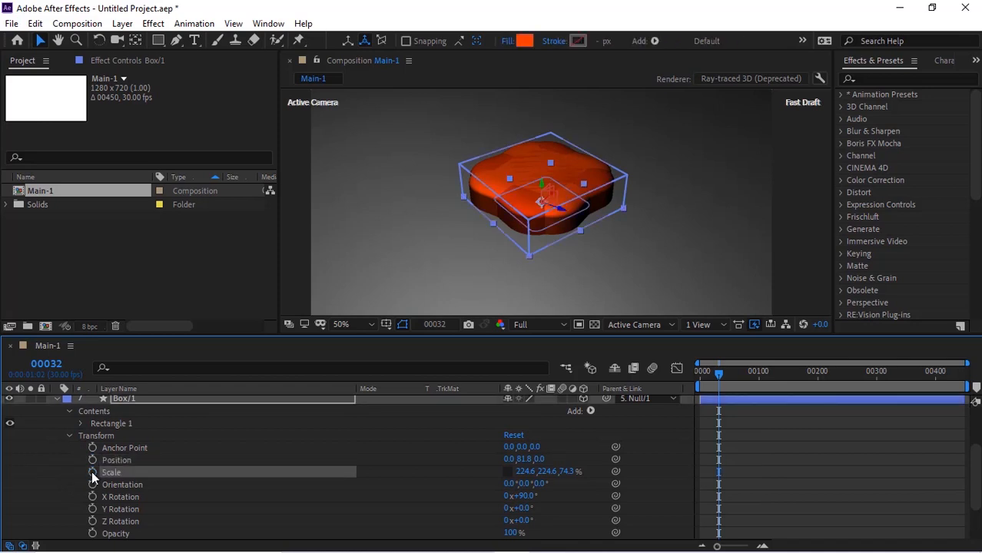
Set Box/1's Y Position to -3270.
click(508, 459)
key(Tab)
text(80)
key(BackSpace)
key(BackSpace)
text(-3270)
key(Tab)
key(Return)
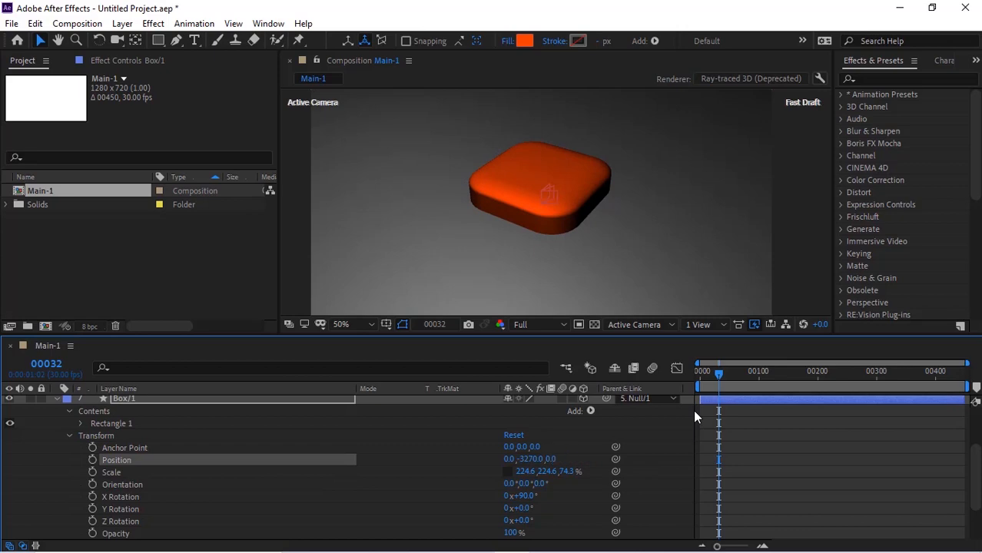
Give Box/1's Position the Notepad expression N=name.split("/",2)[1]; thisComp.layer("Box0").transform.position.valueAtTime(time-N/6).
alt+click(91, 460)
key(alt+Tab)
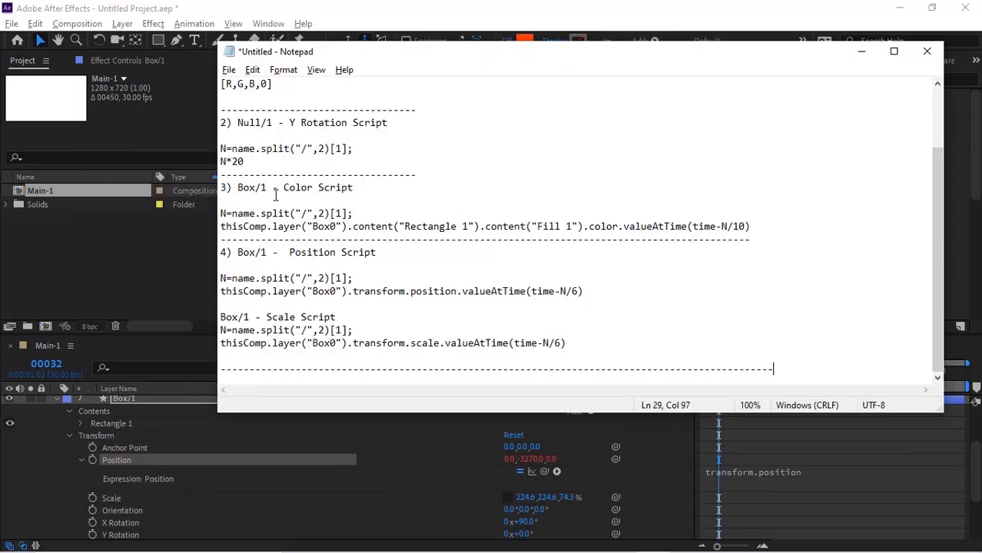
drag(220, 279, 633, 286)
click(683, 415)
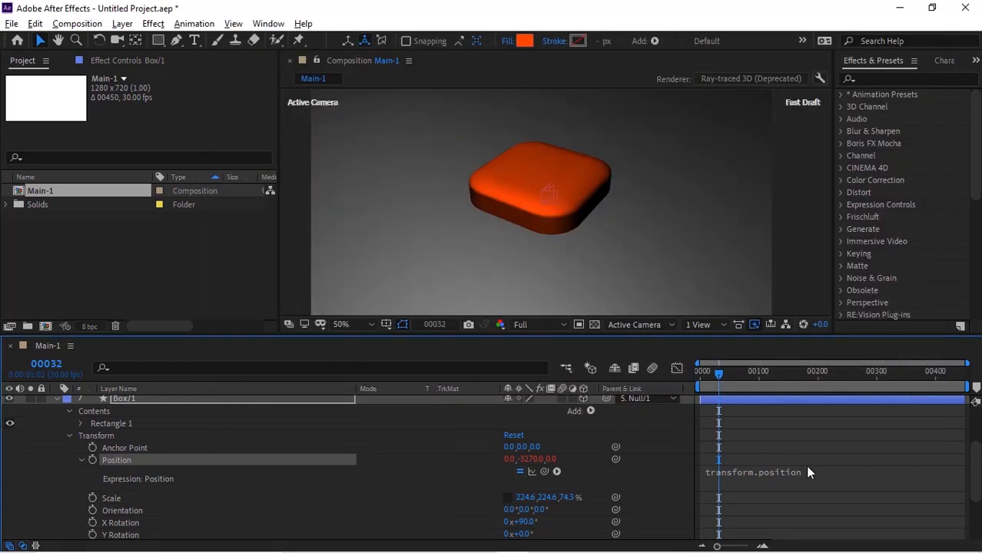
click(827, 474)
text(N=name.split("/",2)[1]; thisComp.layer("Box0").transform.position)
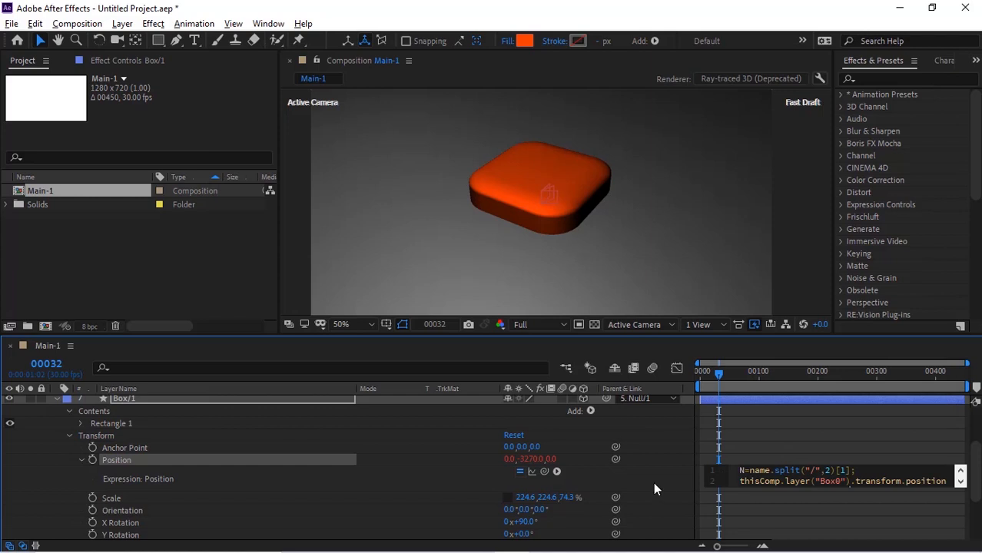
click(653, 482)
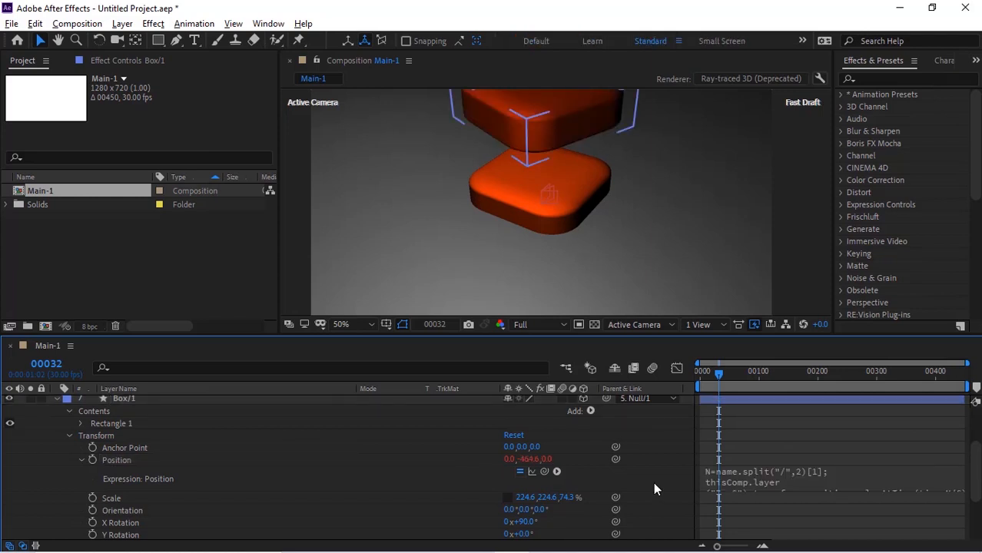
Set Box/1's Scale to 100, 100, 100%.
click(527, 498)
text(100)
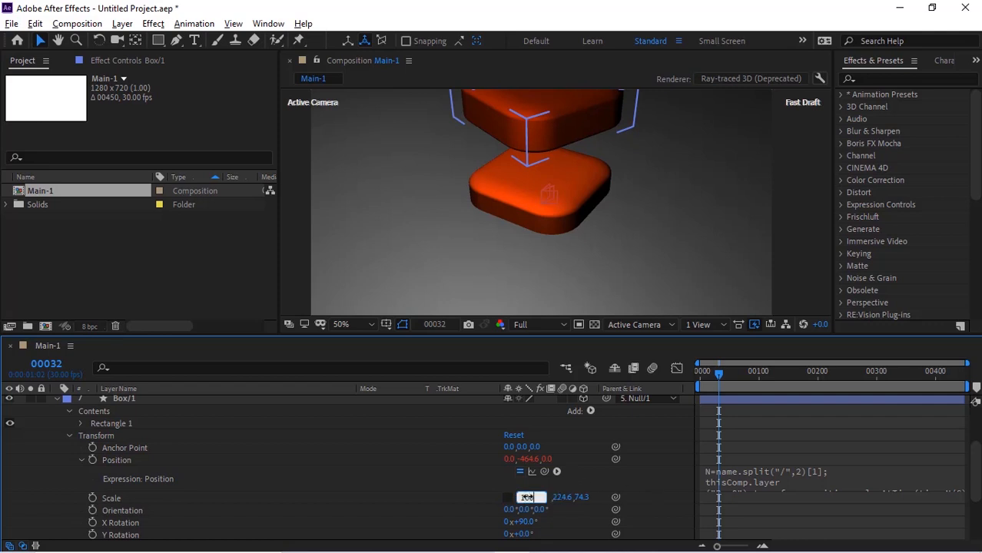
key(Tab)
text(100)
key(Tab)
text(1)
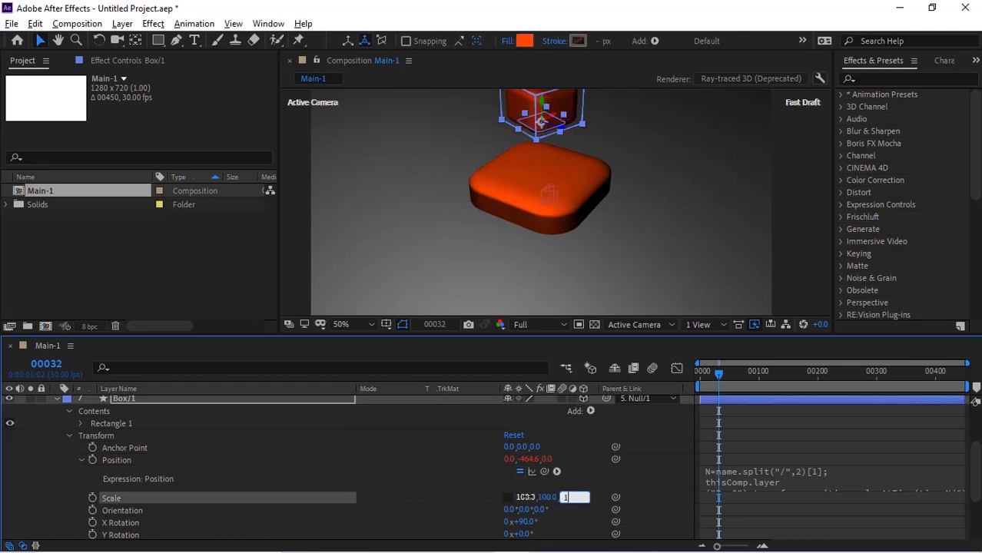
text(00)
key(Return)
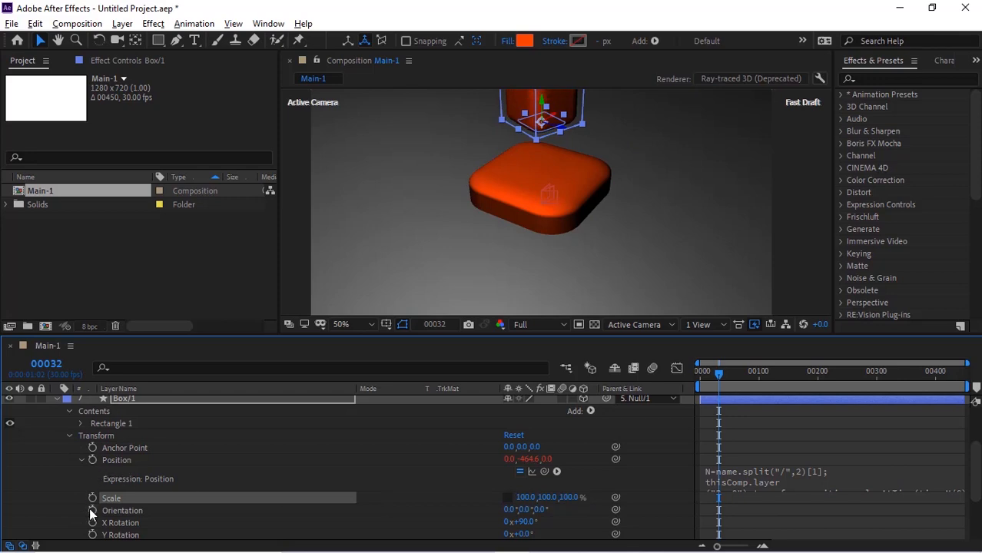
Give Box/1's Scale the Notepad expression N=name.split("/",2)[1]; thisComp.layer("Box0").transform.scale.valueAtTime(time-N/6).
alt+click(92, 498)
key(alt+Tab)
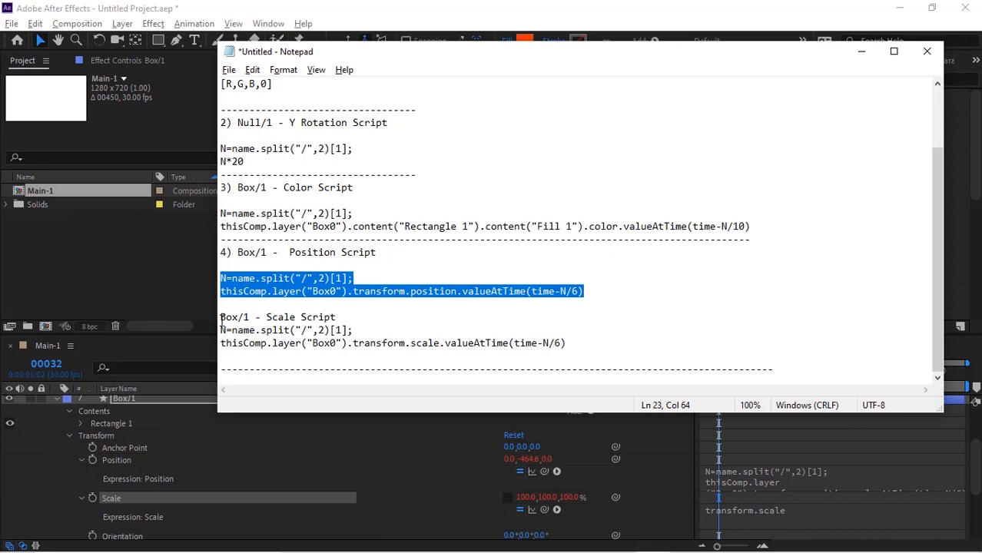
click(222, 330)
drag(221, 330, 599, 347)
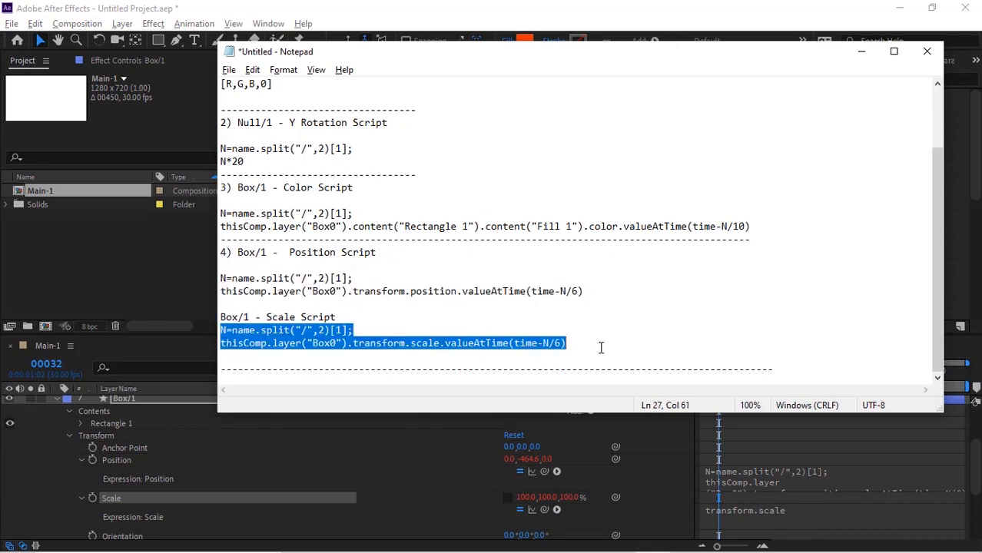
key(alt+Tab)
click(768, 513)
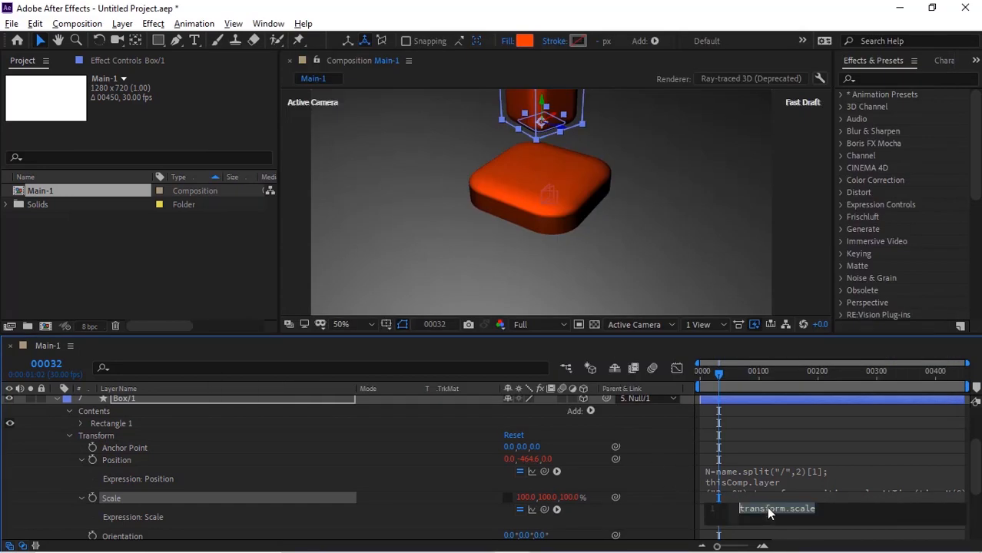
text(N=name.split("/",2)[1]; thisComp.layer("Box0").transform.scale.)
click(616, 505)
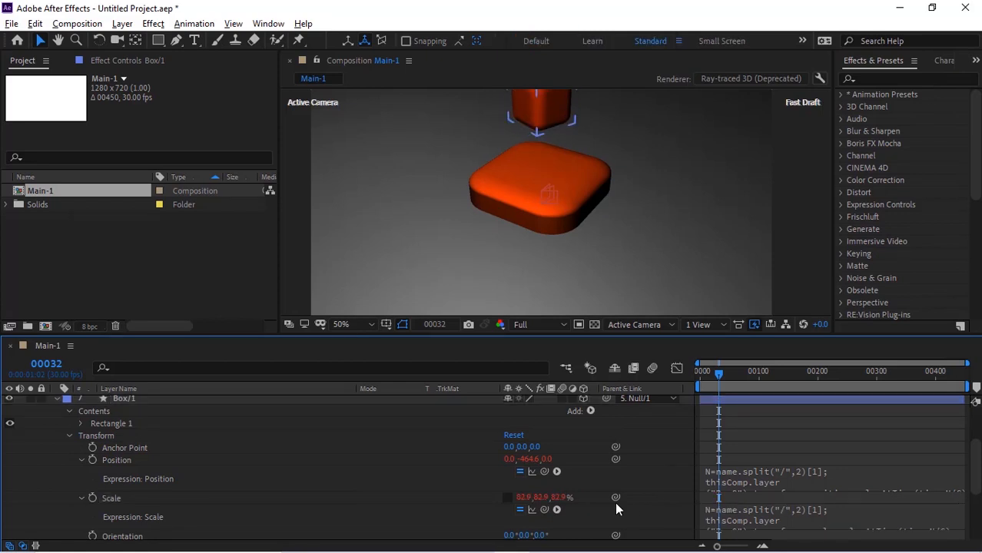
Collapse all of Box/1's property groups and lower the composition preview resolution to Quarter.
click(82, 499)
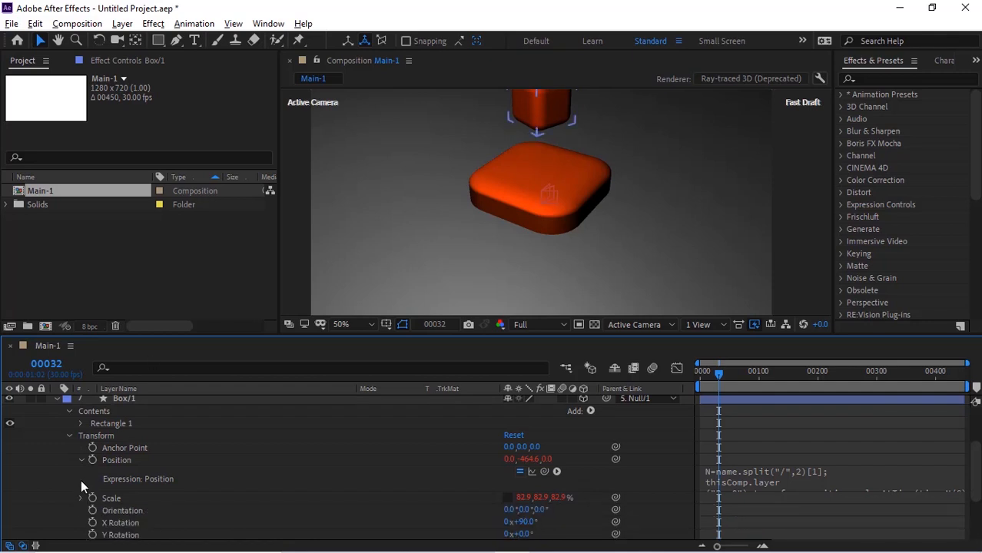
click(82, 460)
click(69, 435)
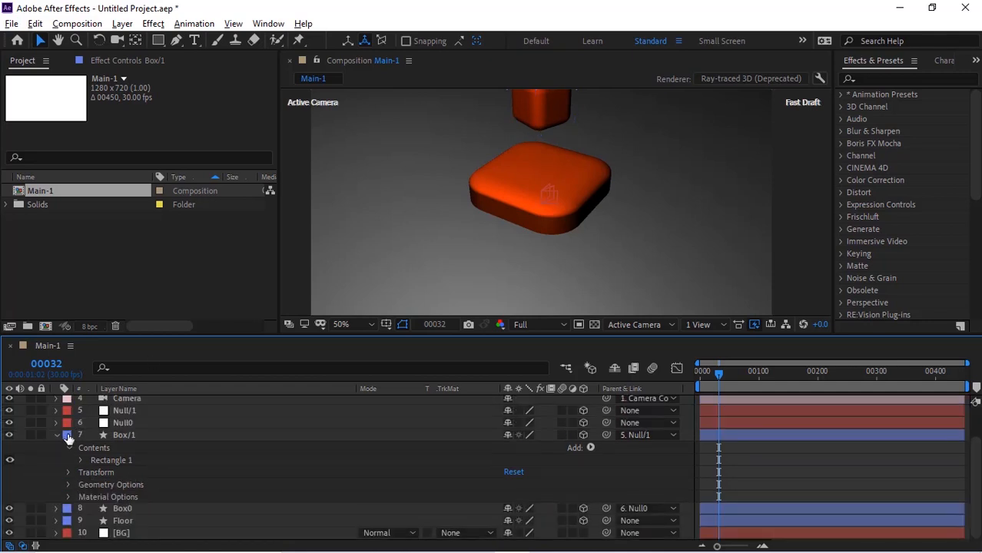
click(69, 448)
click(68, 484)
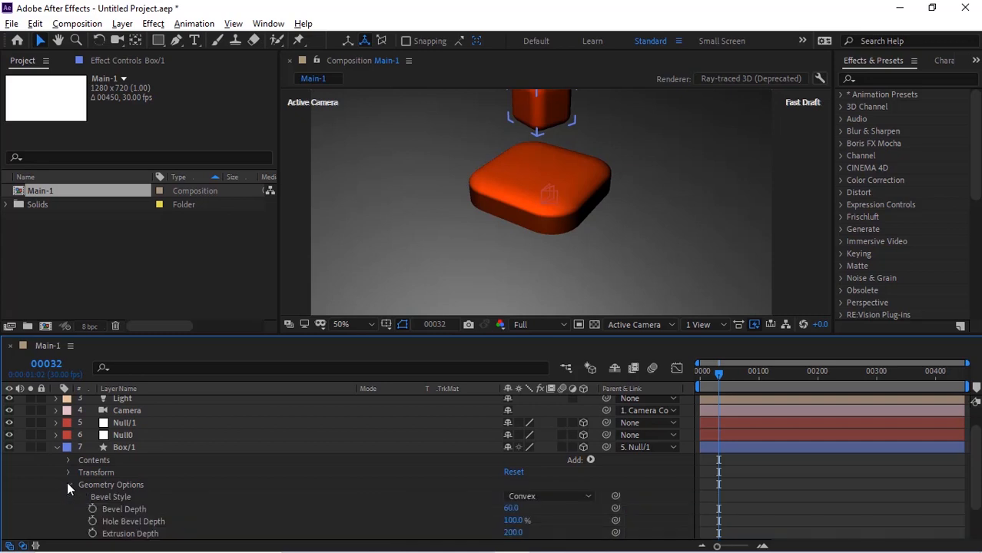
click(68, 485)
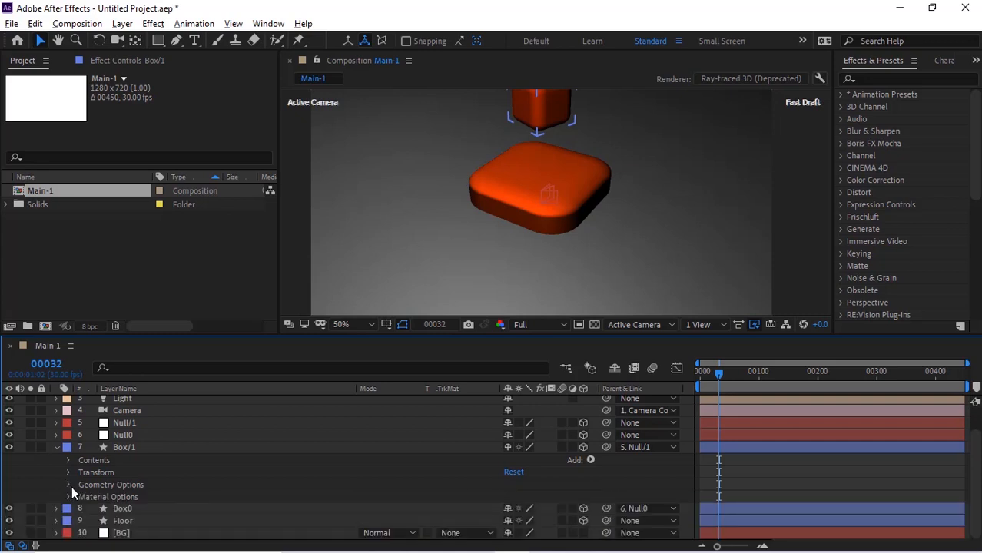
key(ctrl+shift+alt+j)
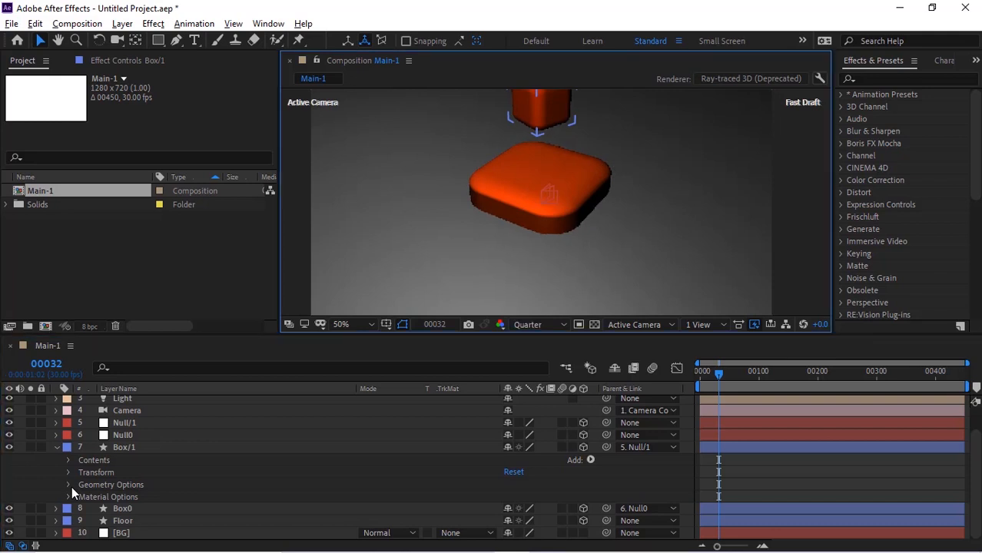
click(55, 449)
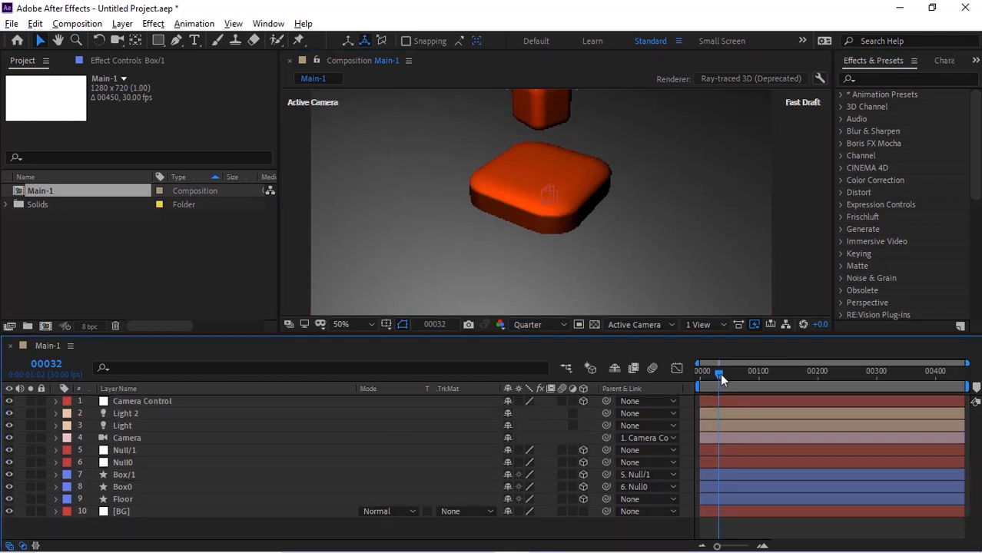
Scrub through Main-1 to review the motion of Box0 and Box/1, ending at frame 0.
mouse_move(720, 374)
mouse_down()
mouse_move(703, 372)
mouse_move(721, 372)
mouse_up()
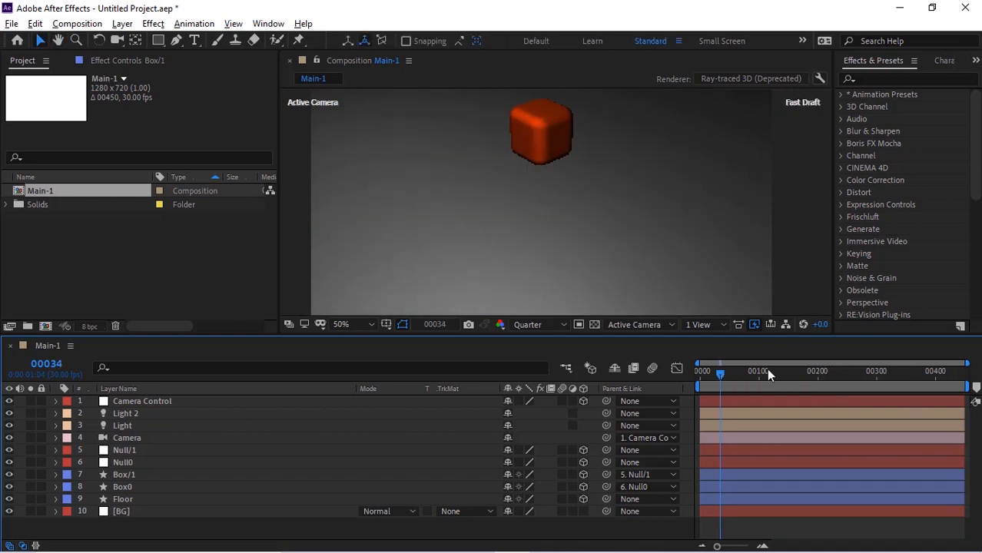
key(Page_Up)
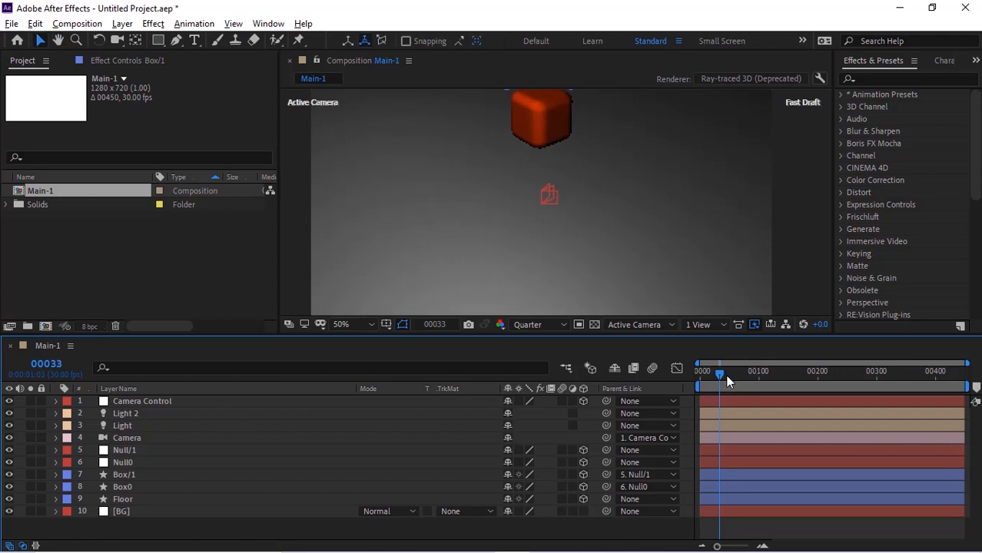
drag(720, 375, 684, 372)
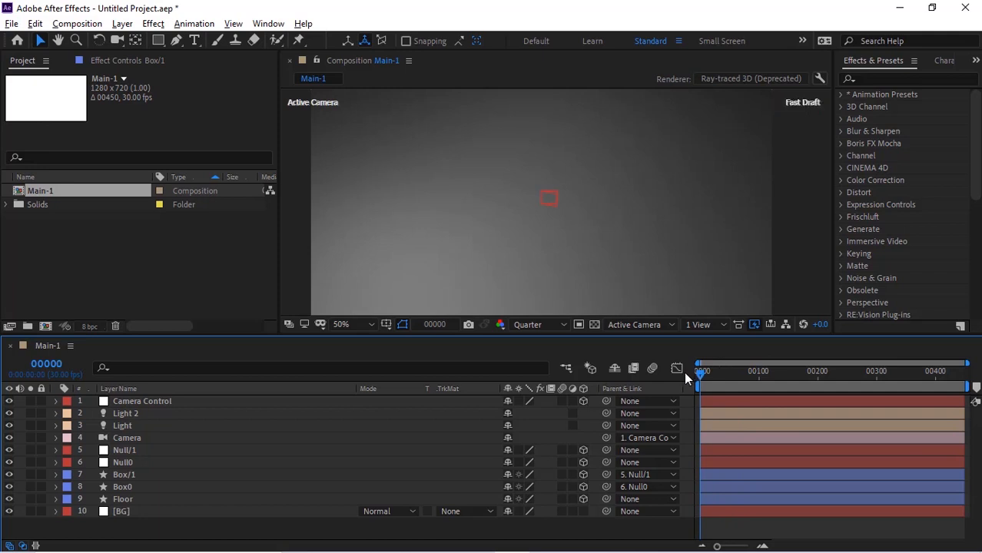
Duplicate Null/1 and Box/1 together repeatedly up to Null/10 and Box/10, and check the stack around frame 75.
click(130, 474)
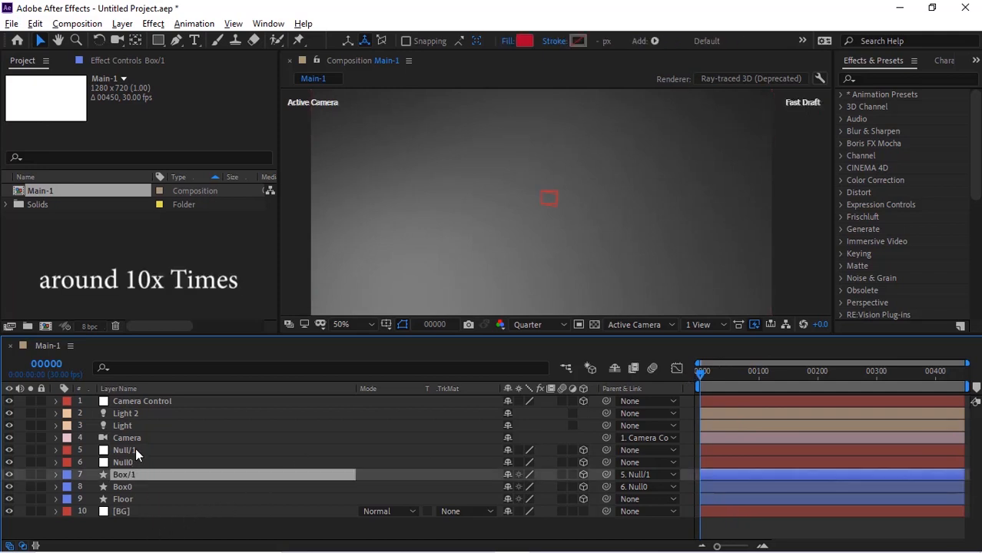
ctrl+click(135, 450)
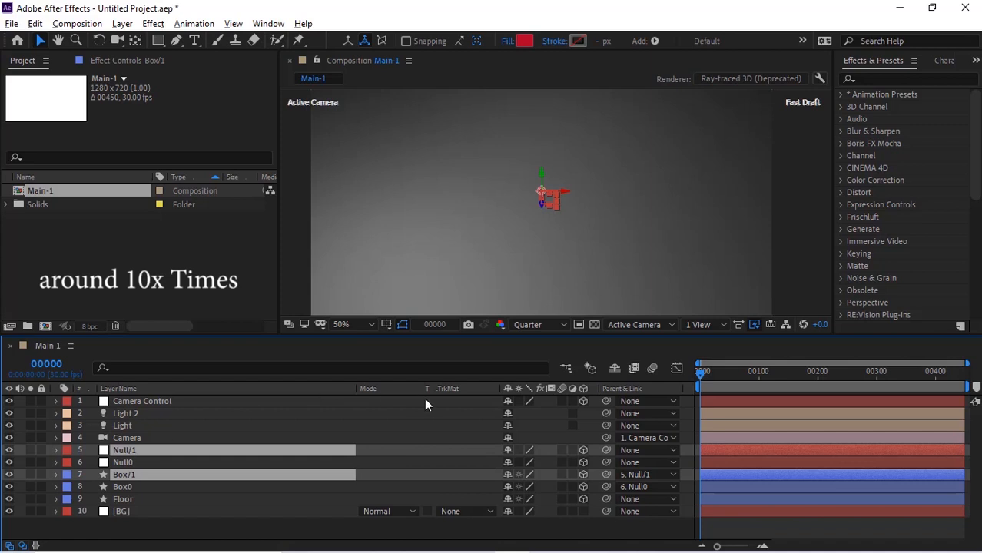
key(ctrl+d)
key(ctrl+d)
key(ctrl+d)
key(ctrl+d)
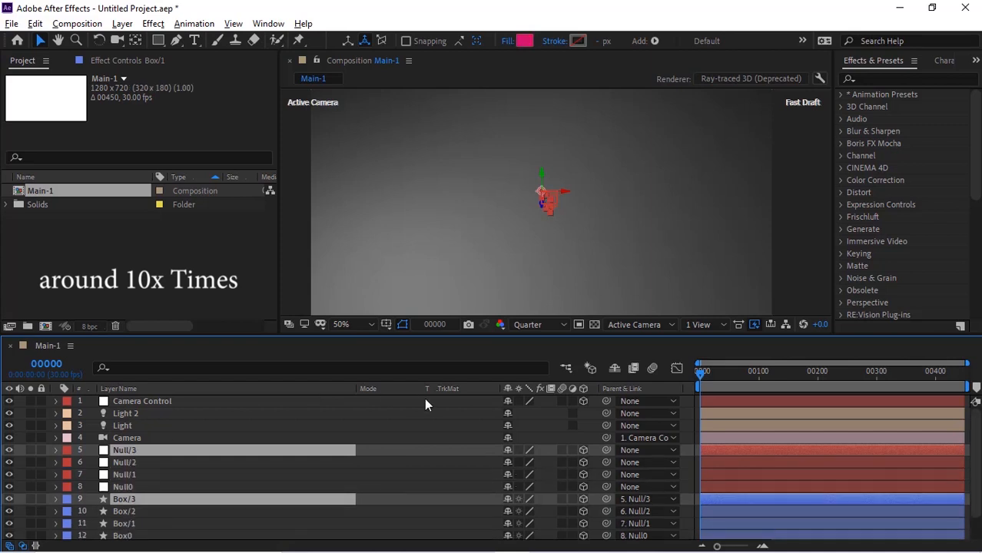
key(ctrl+d)
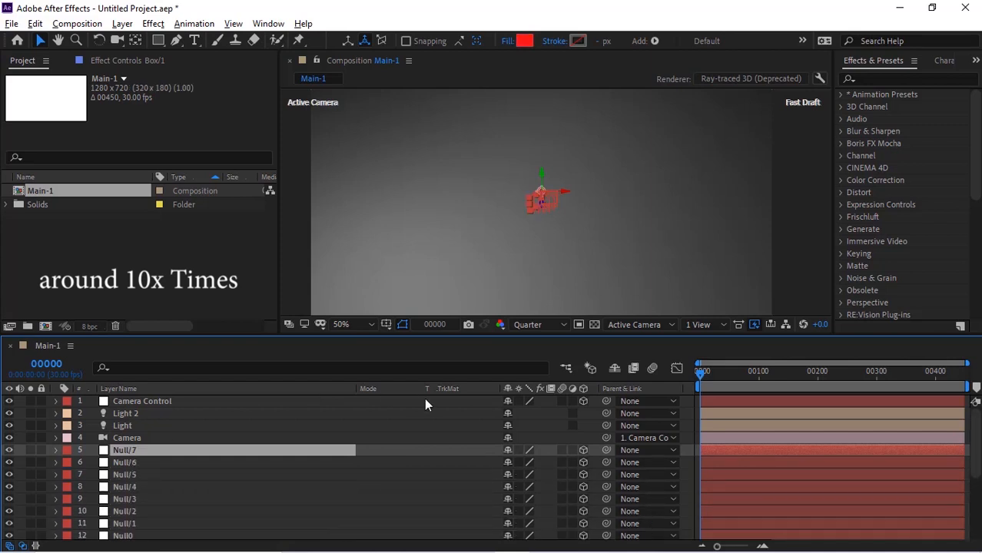
key(ctrl+d)
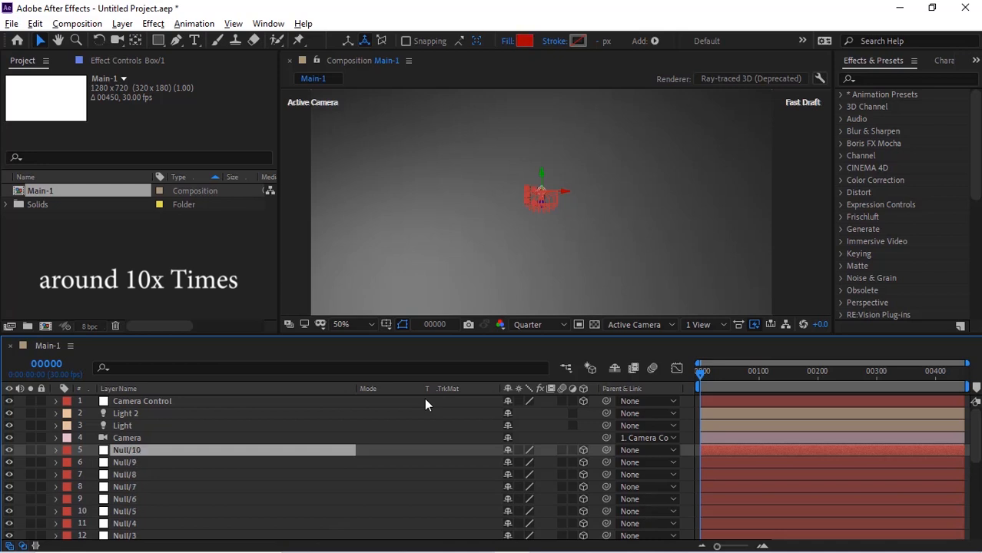
click(752, 375)
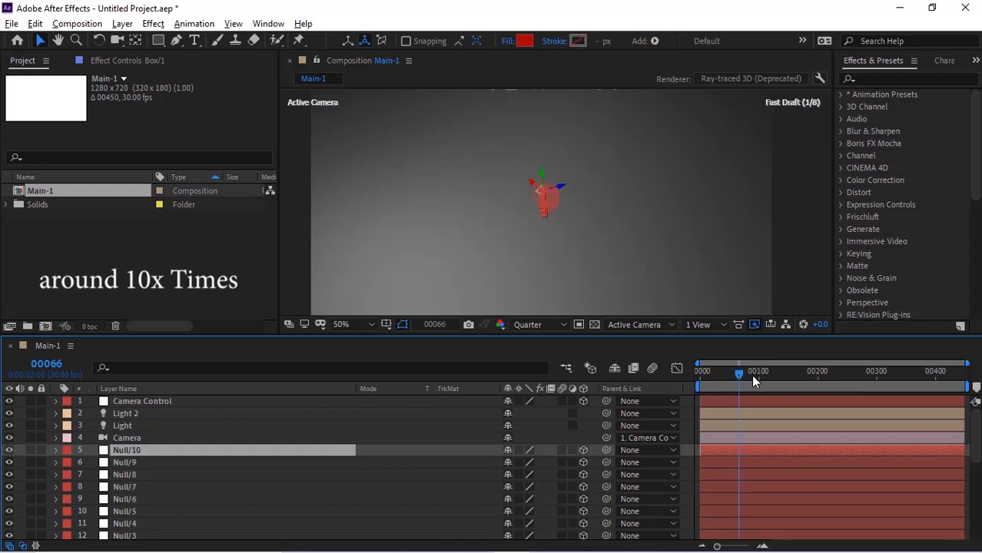
mouse_move(757, 381)
mouse_down()
mouse_move(784, 378)
mouse_move(692, 381)
mouse_move(756, 376)
mouse_up()
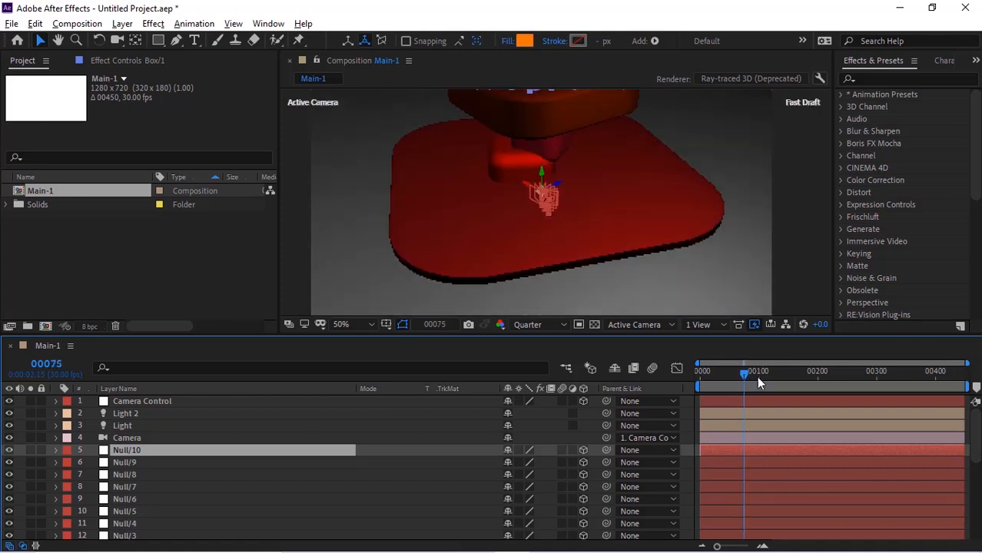
Set Box0's Fill 1 colour to 0% saturation and 50% brightness.
drag(976, 432, 977, 523)
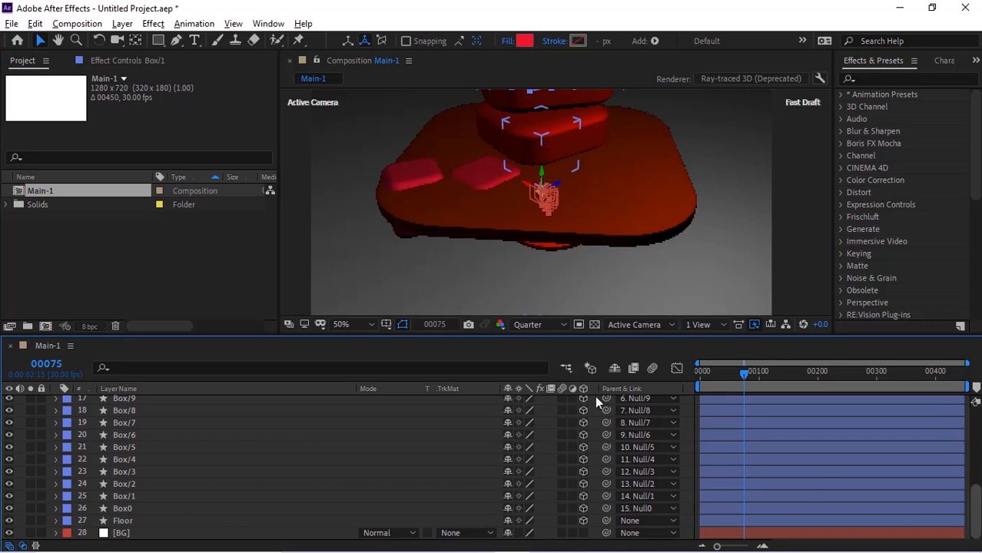
click(55, 509)
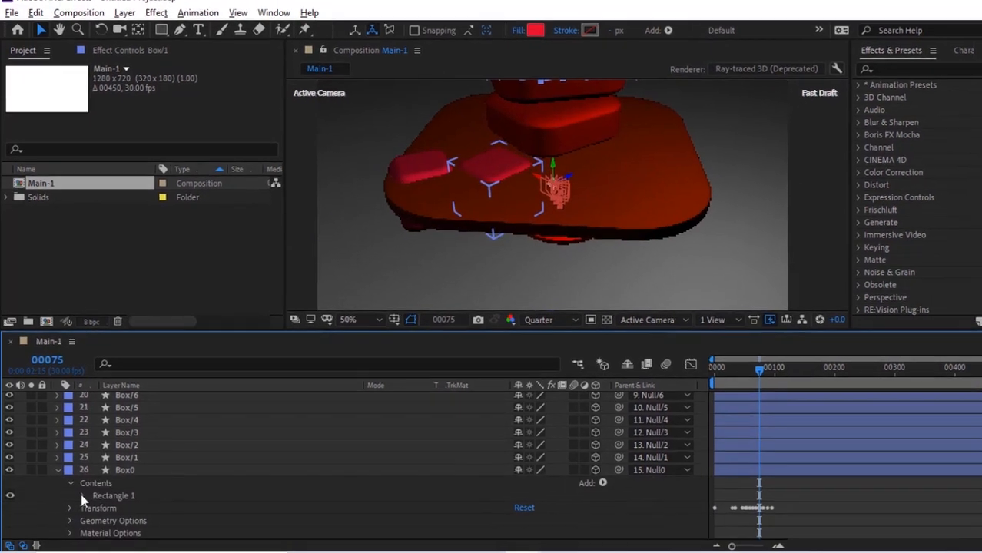
click(80, 497)
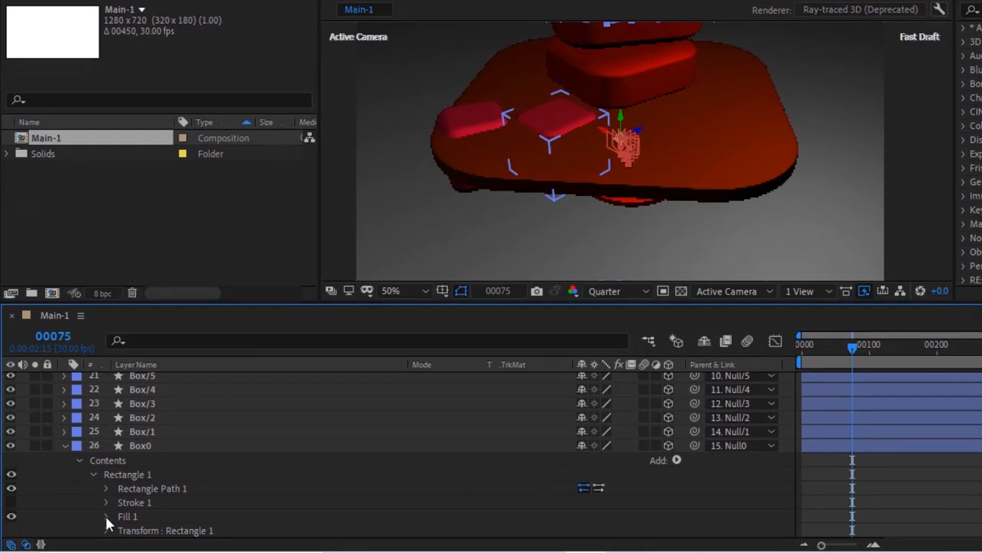
click(107, 518)
click(585, 487)
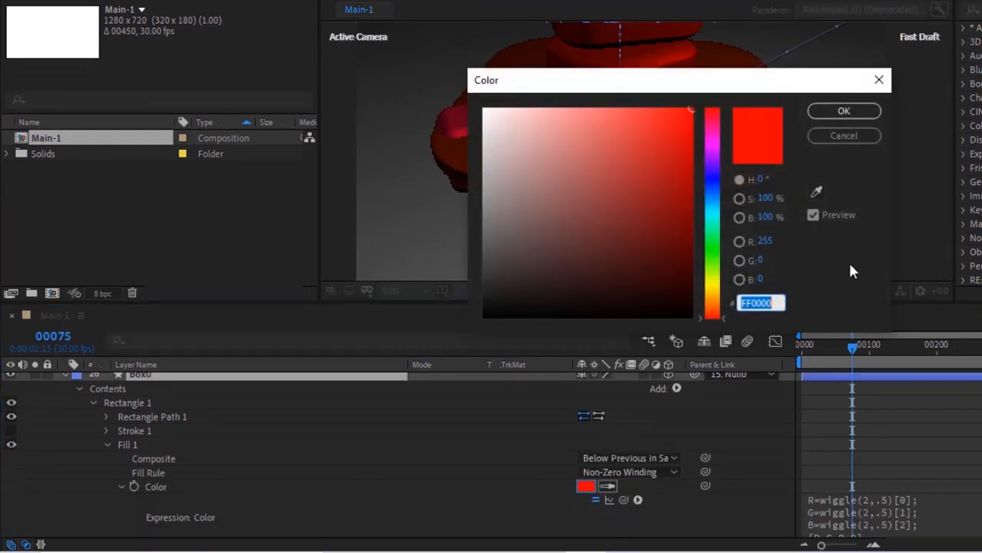
click(766, 200)
text(0)
key(Tab)
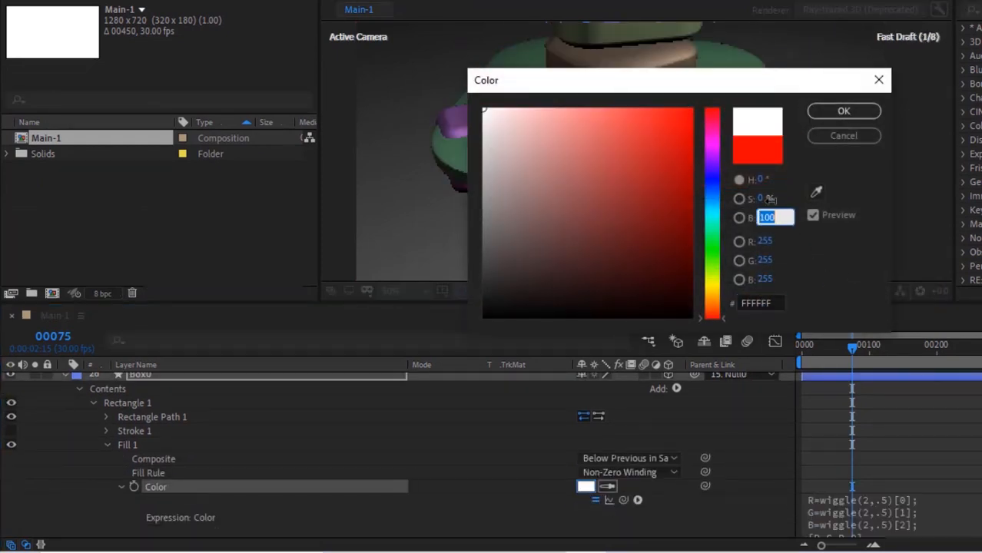
text(50)
key(Return)
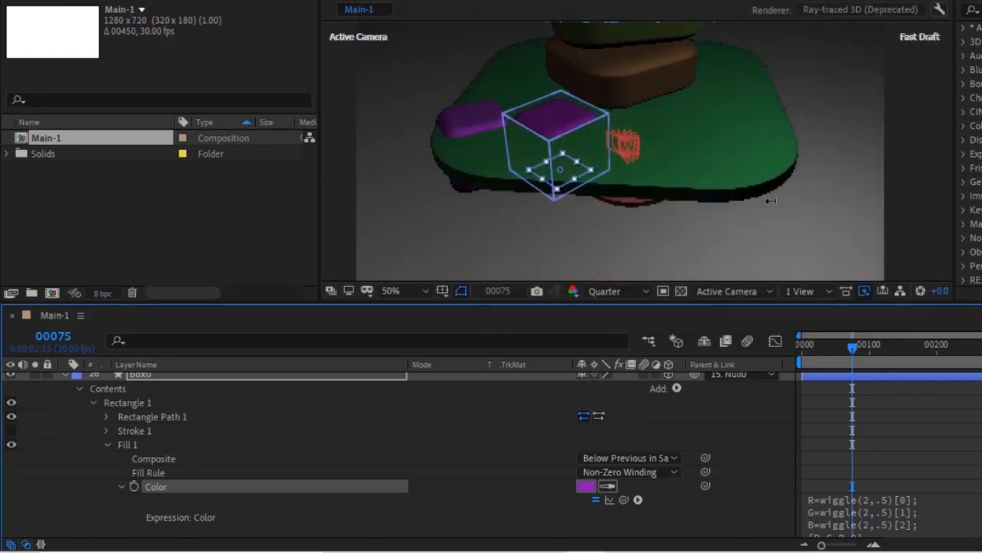
End Main-1's work area at frame 280, trim the composition to it, and collapse Box0's properties.
drag(845, 349, 976, 363)
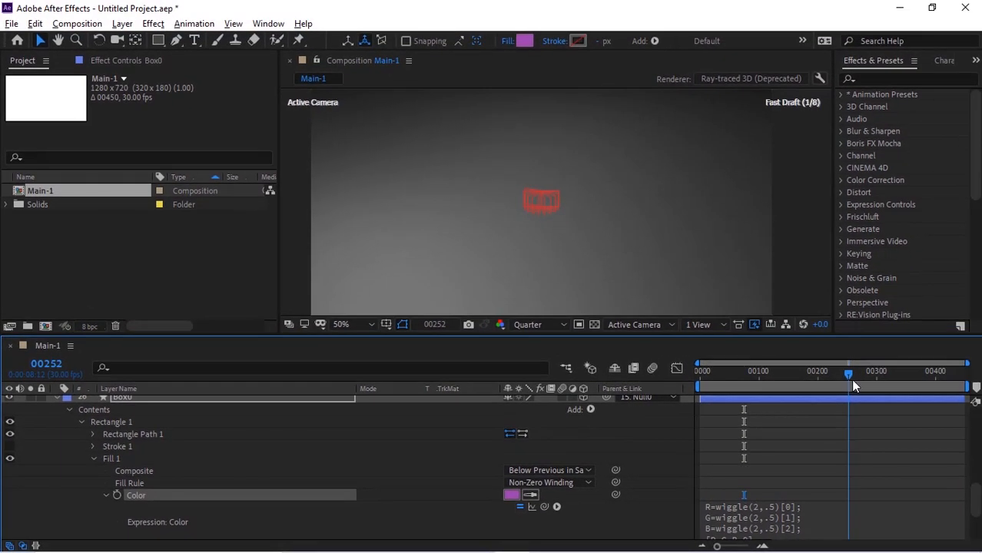
drag(851, 379, 864, 376)
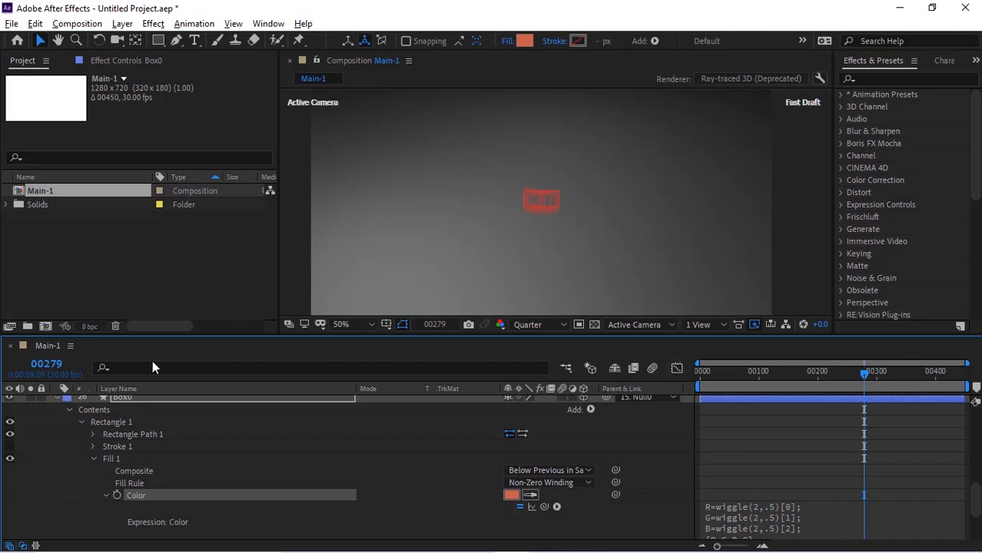
click(51, 366)
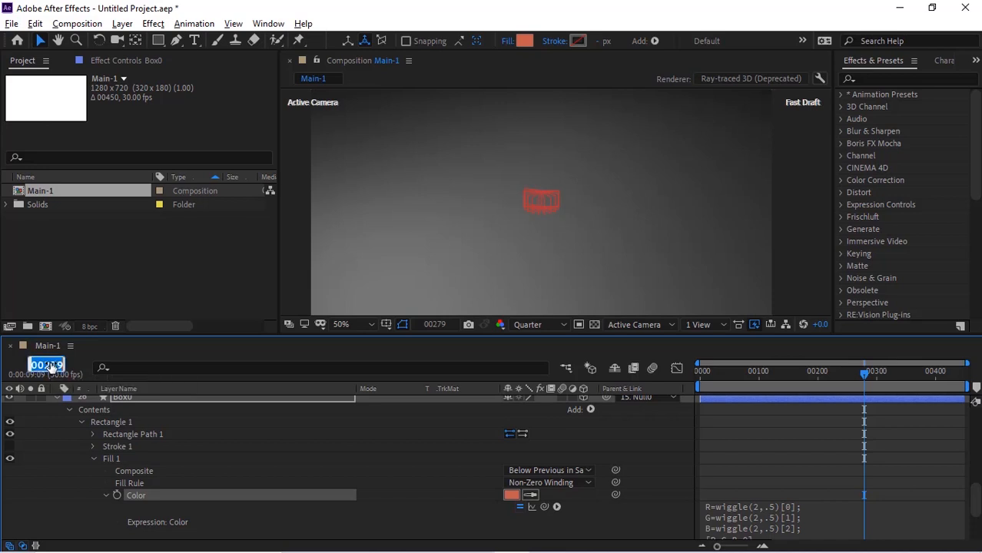
text(280)
key(Return)
key(n)
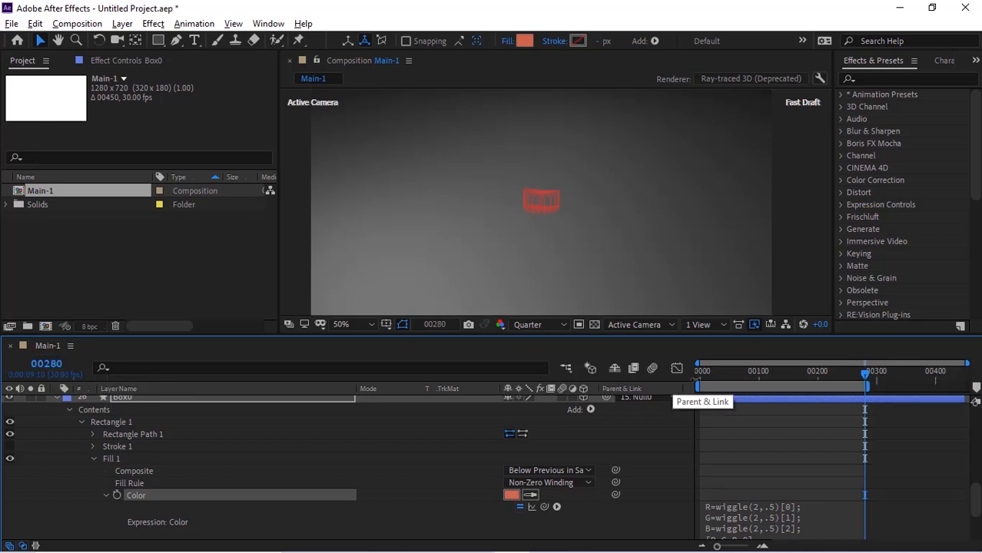
right_click(826, 384)
click(826, 422)
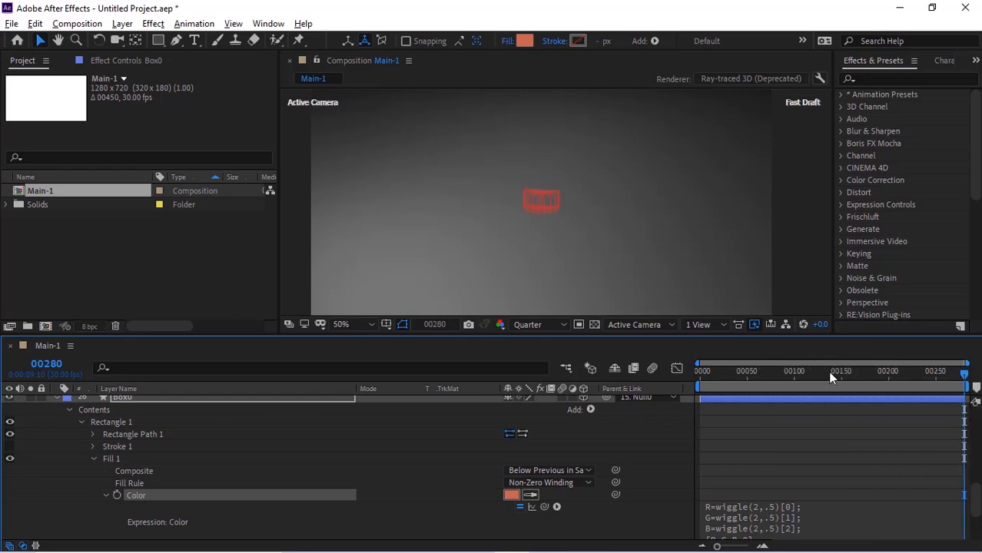
drag(828, 371, 972, 396)
click(57, 396)
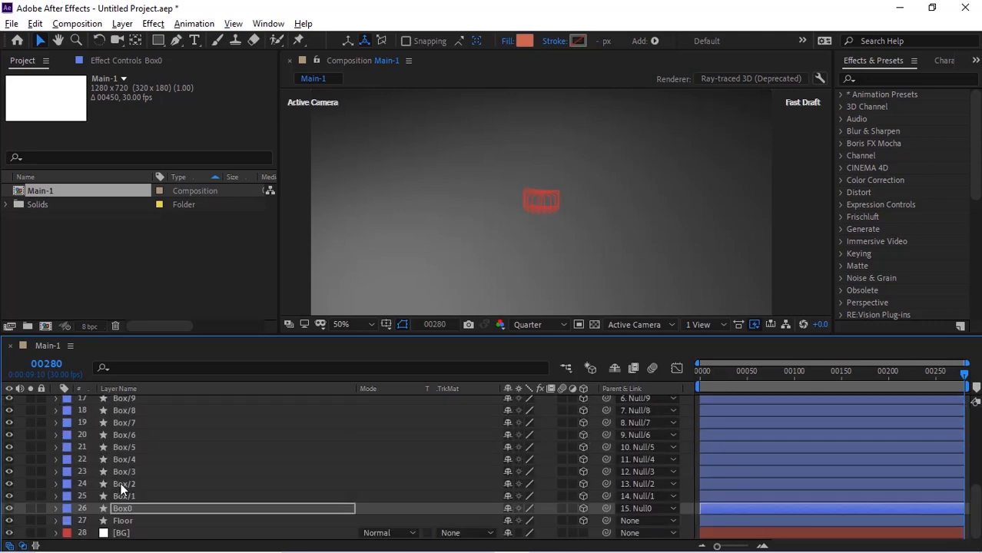
Create a new composition named Main-2 with a duration of 0:00:40:00.
click(76, 23)
click(89, 39)
text(Main)
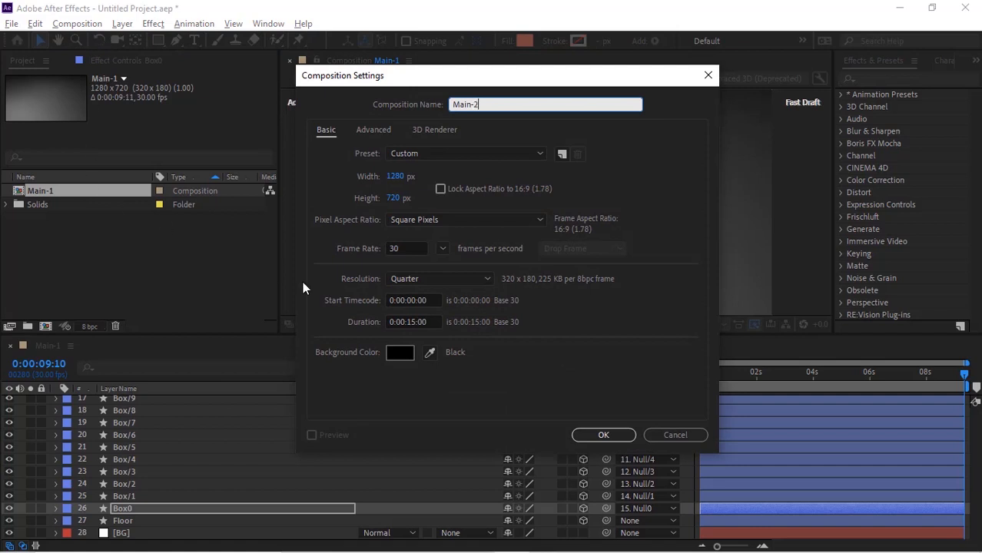
text(-2)
click(413, 322)
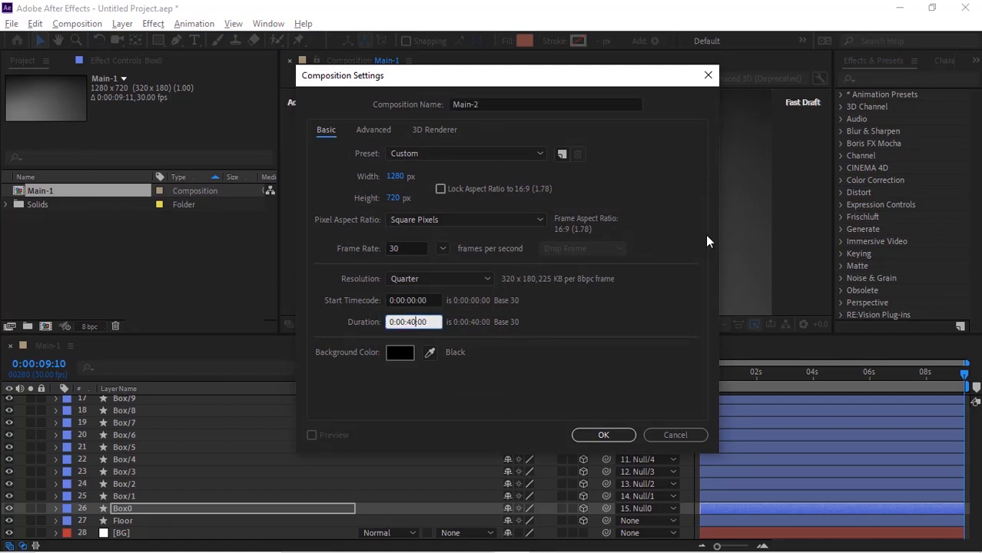
key(Return)
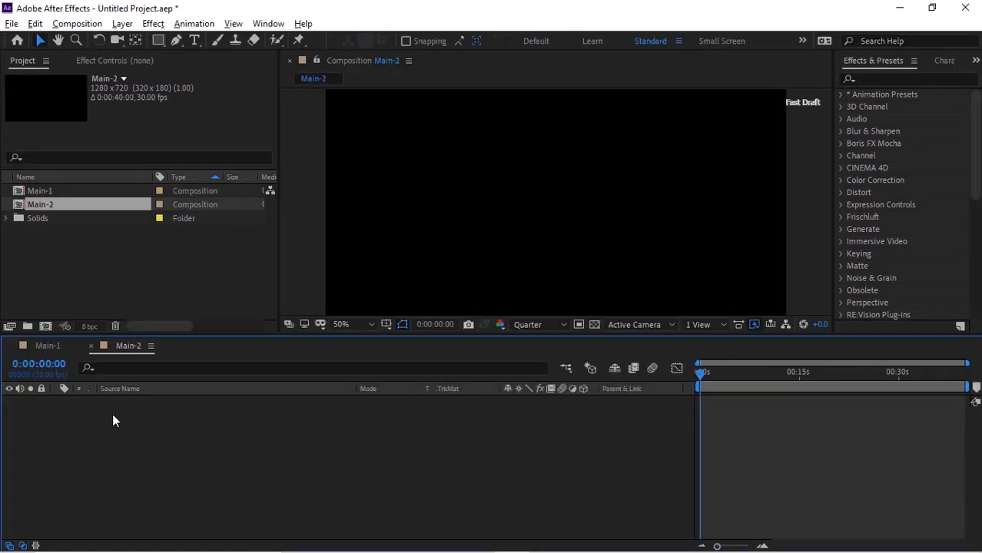
Place Main-1 in the Main-2 composition and time-stretch its layer to fill the 40-second duration.
drag(46, 191, 98, 427)
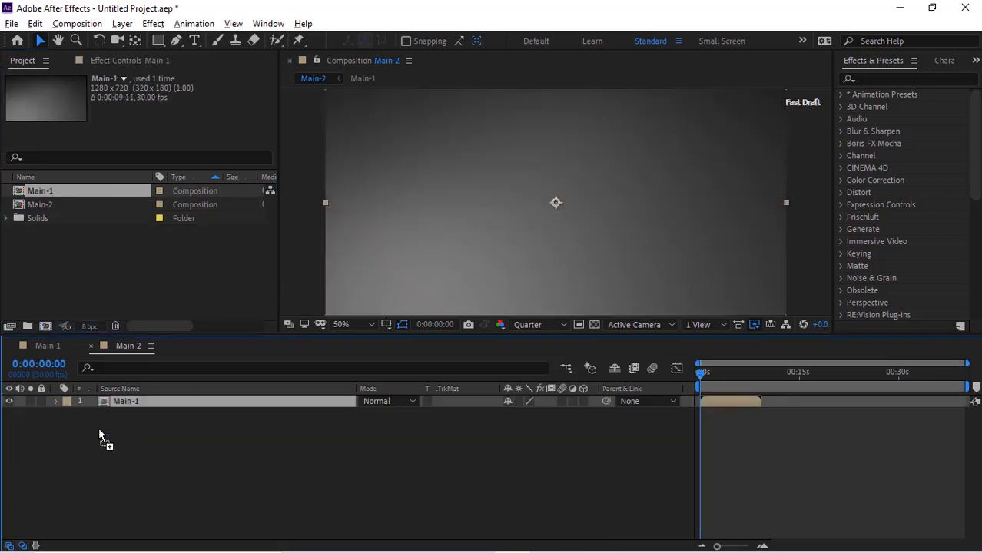
right_click(135, 400)
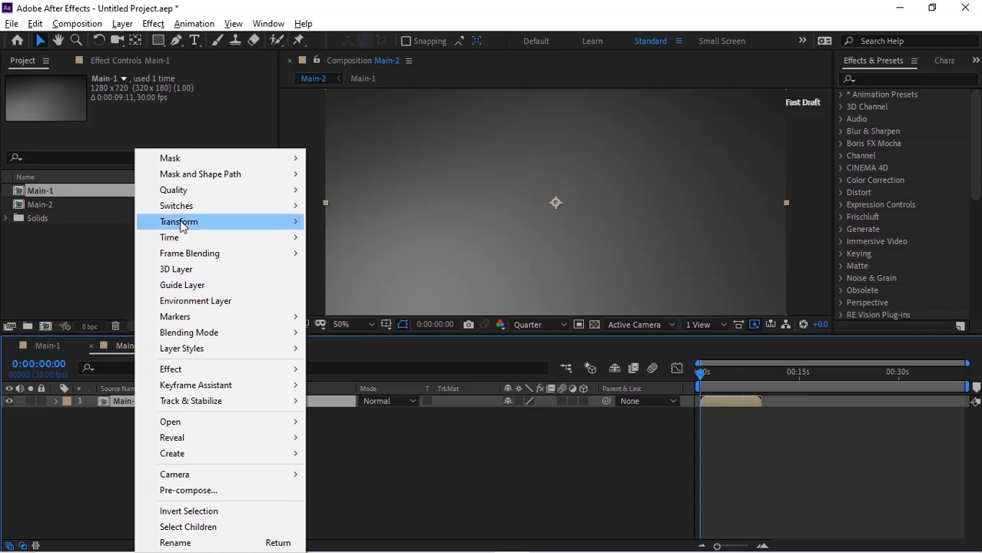
mouse_move(188, 240)
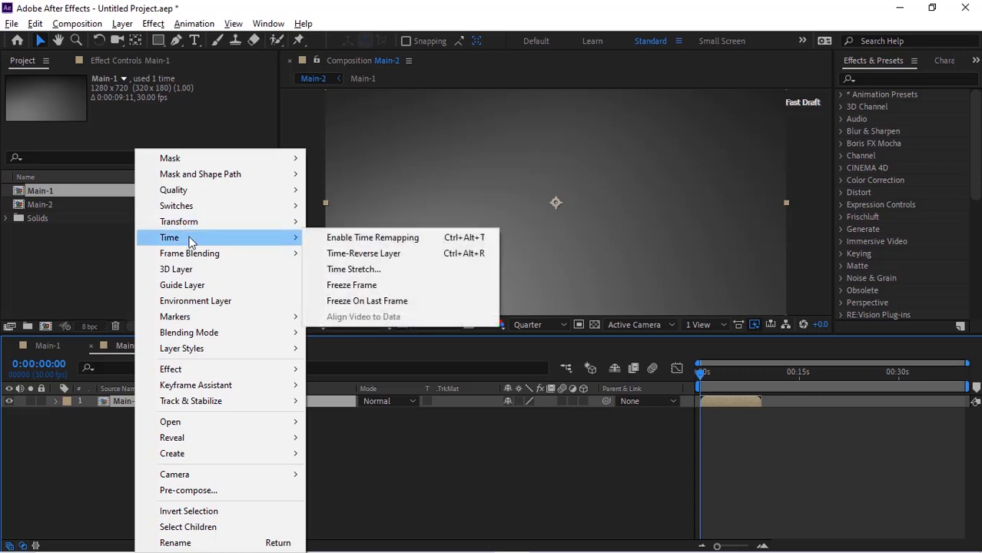
click(343, 270)
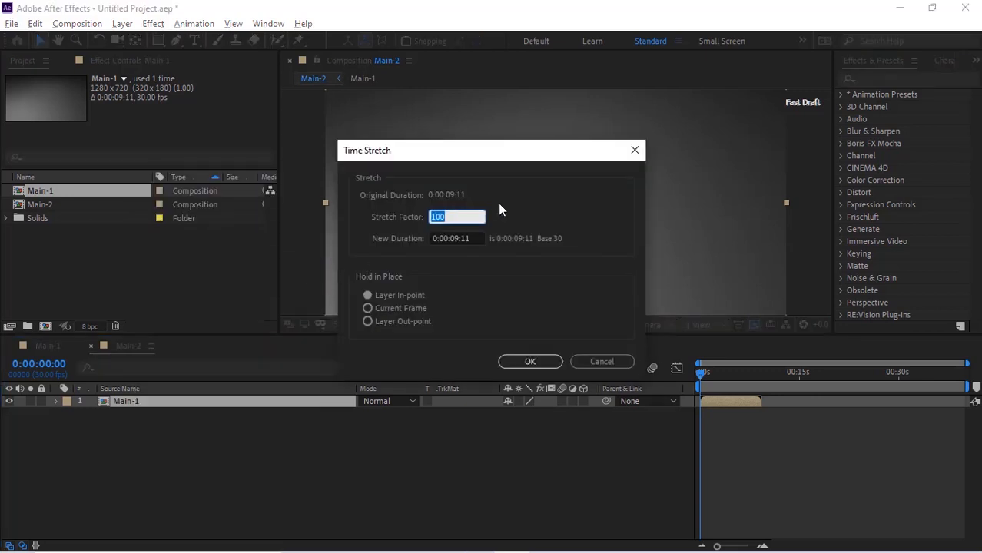
click(476, 216)
text(0)
click(507, 362)
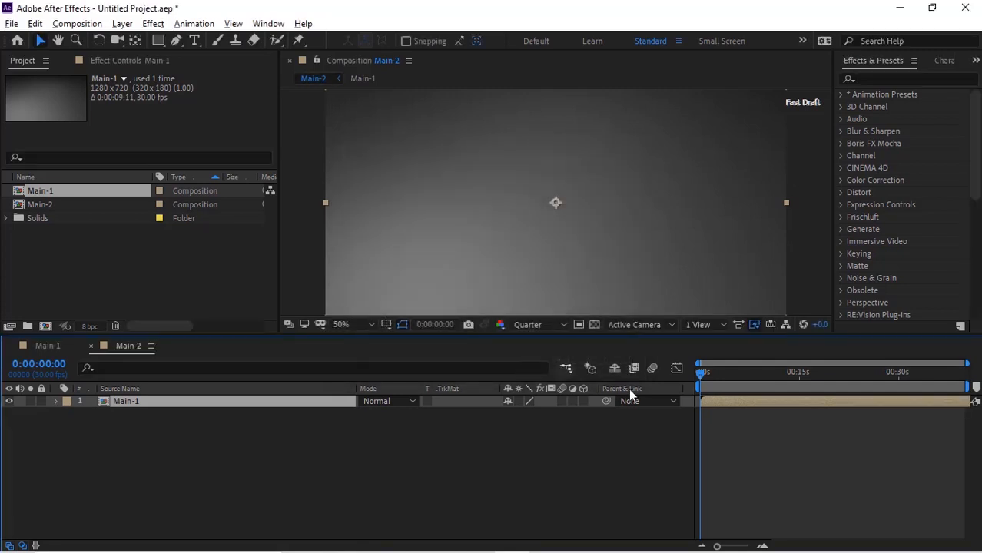
drag(713, 372, 443, 348)
click(208, 444)
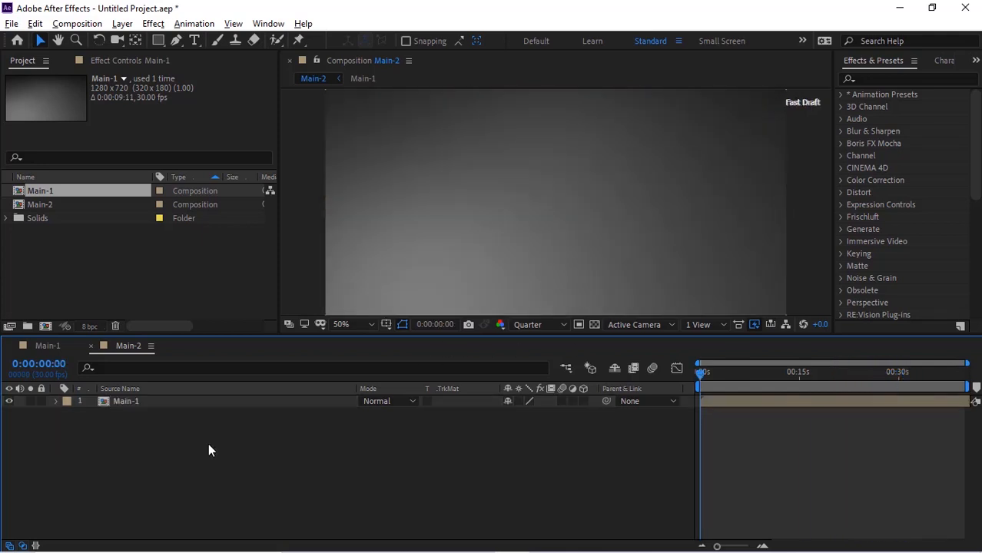
Create a new 40-second composition named Final and place Main-2 in it.
click(77, 23)
click(87, 38)
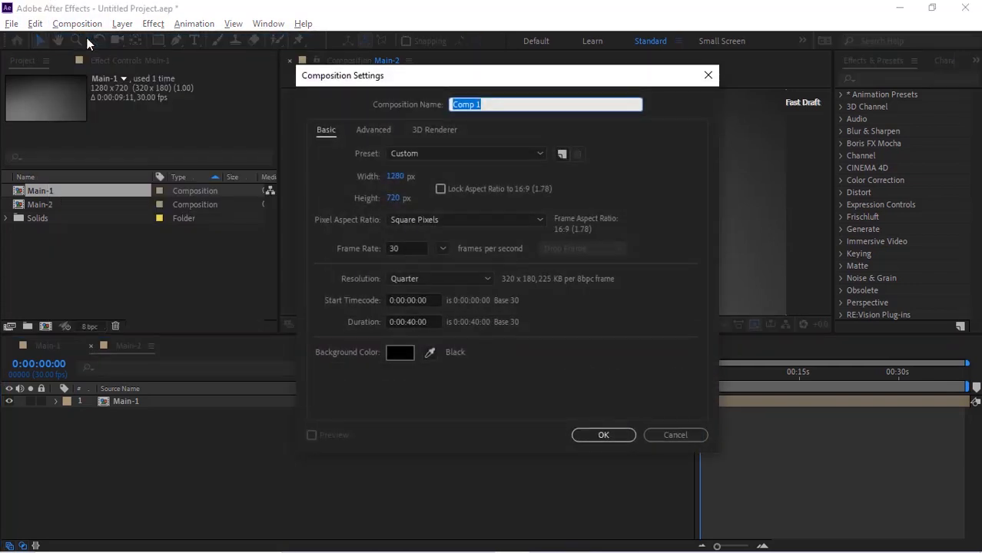
text(Final)
key(Return)
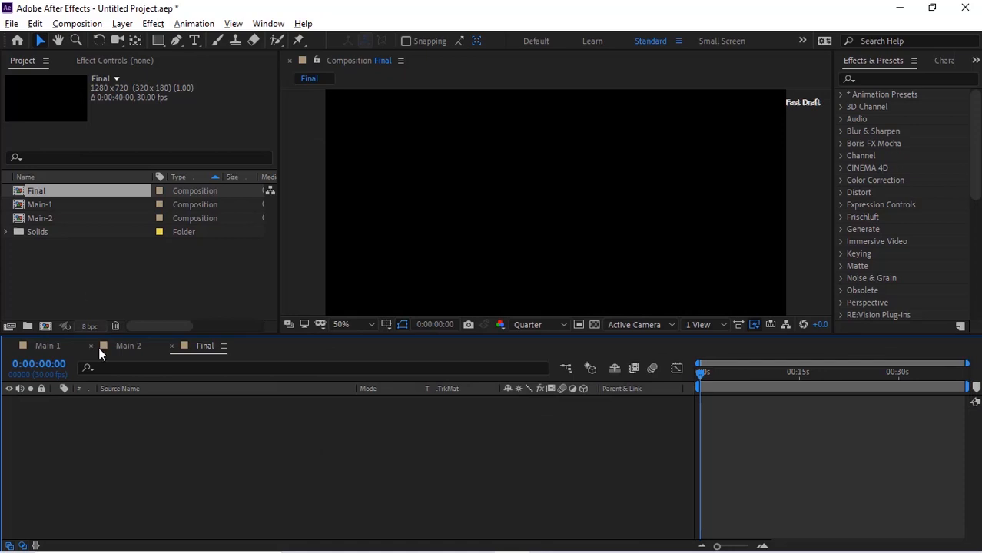
drag(37, 220, 96, 427)
click(170, 463)
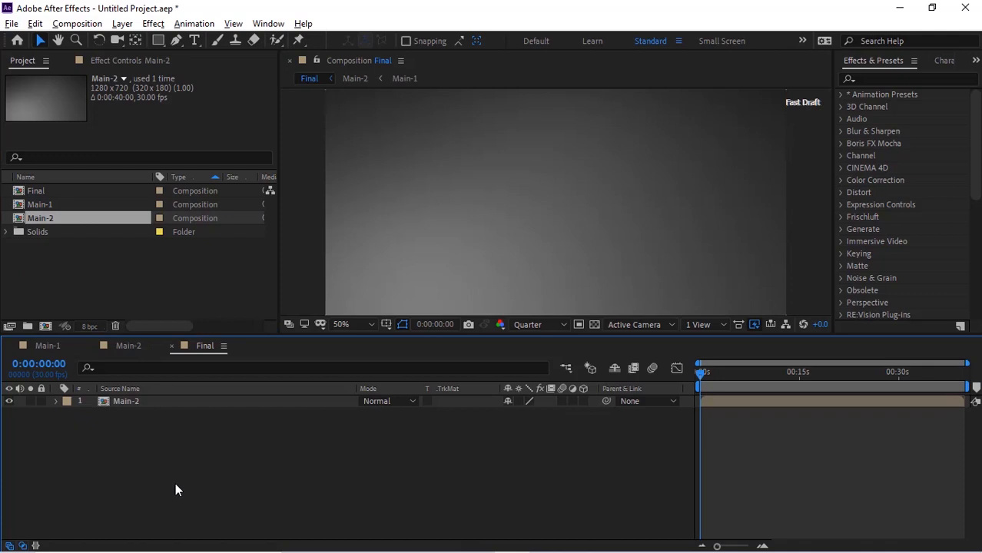
Duplicate the Main-2 layer in Final and set the upper copy's blending mode to Add.
click(142, 402)
key(ctrl+d)
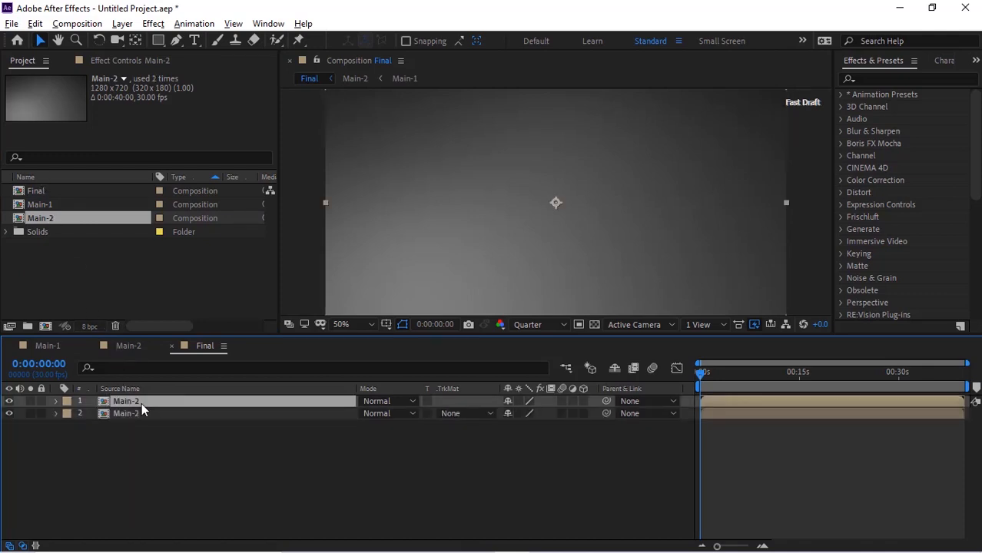
click(401, 401)
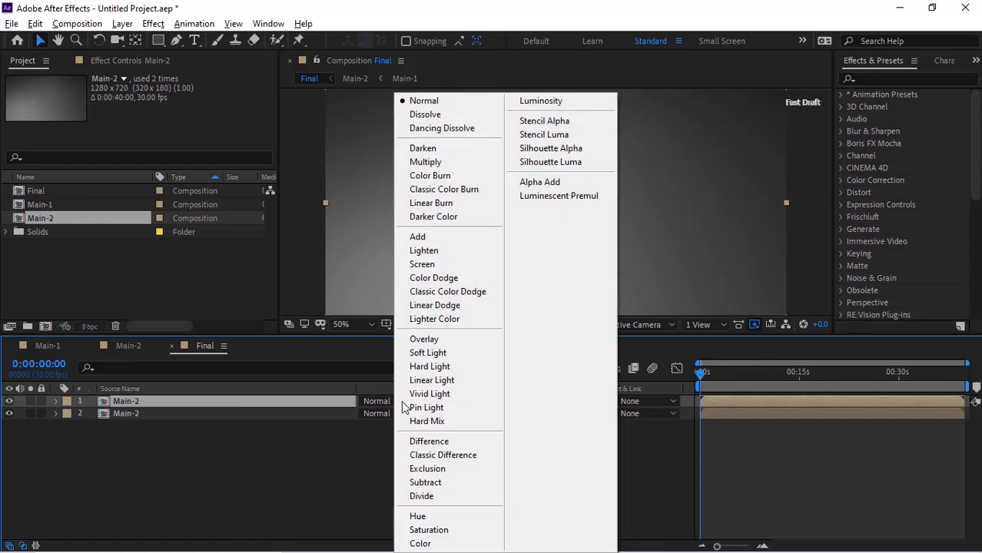
click(437, 249)
click(462, 442)
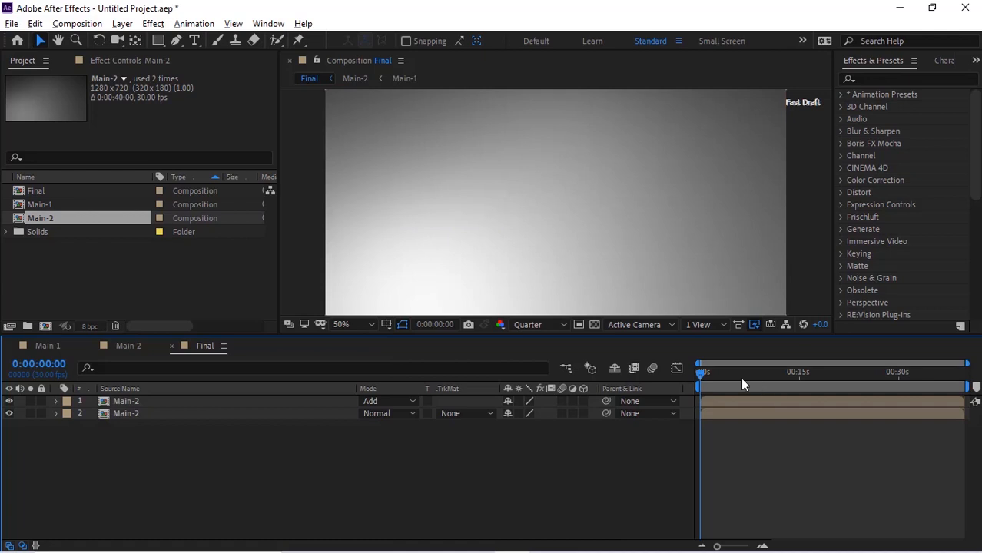
At 0:00:11:03, switch the preview to Adaptive Resolution and the viewer resolution to Full.
drag(735, 374, 773, 372)
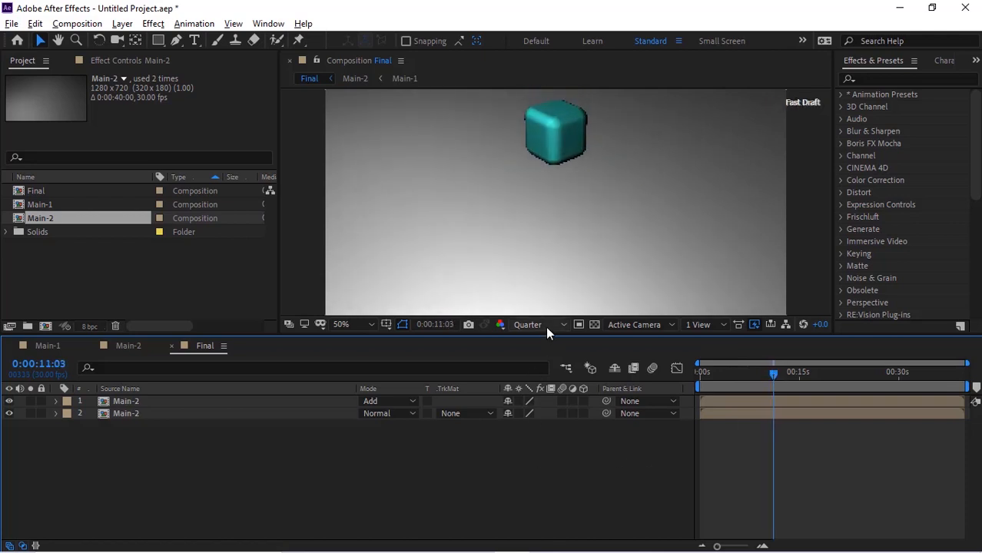
click(753, 324)
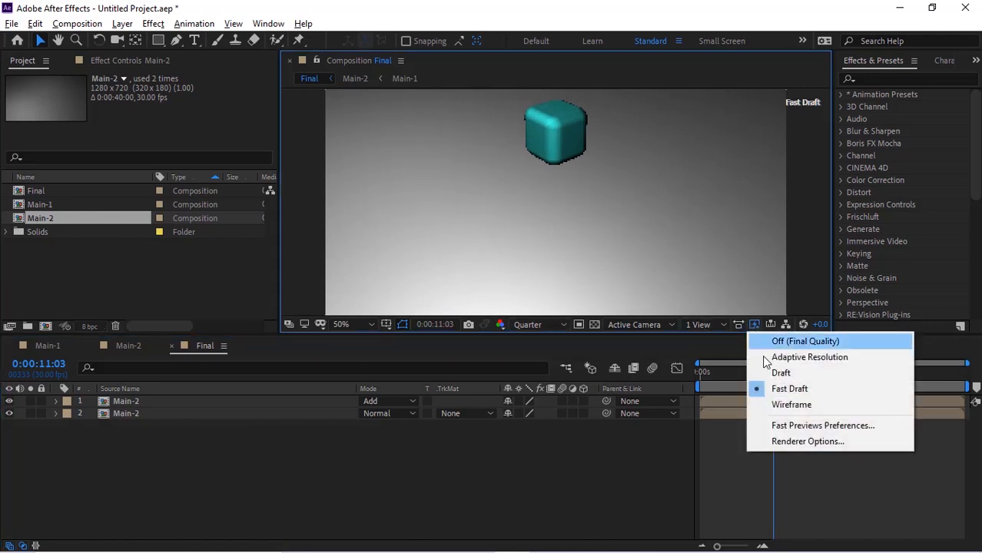
click(773, 358)
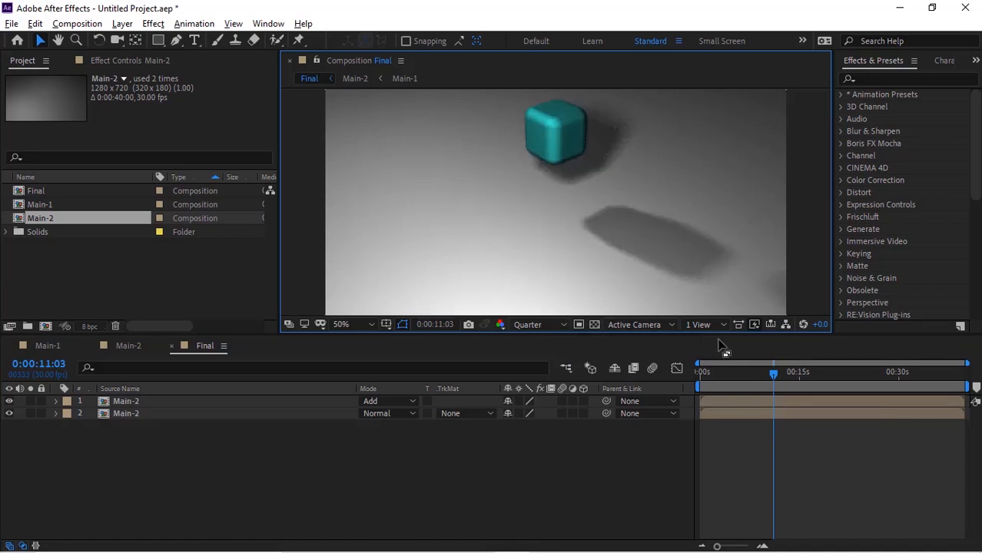
click(554, 325)
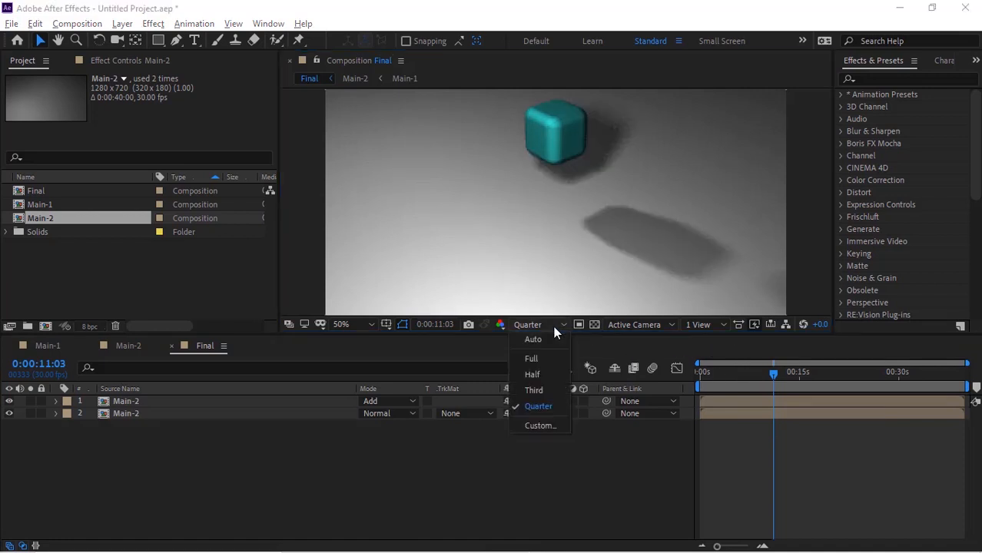
click(545, 358)
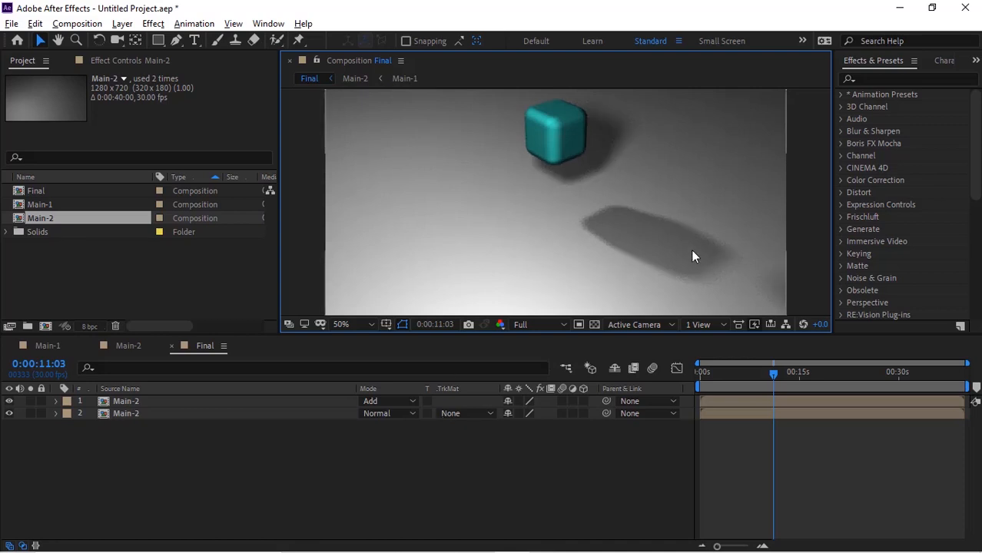
Apply Fast Box Blur to the upper Main-2 layer with radius 100, 1 iteration and Repeat Edge Pixels on, and preview it at 0:00:19:17.
click(926, 80)
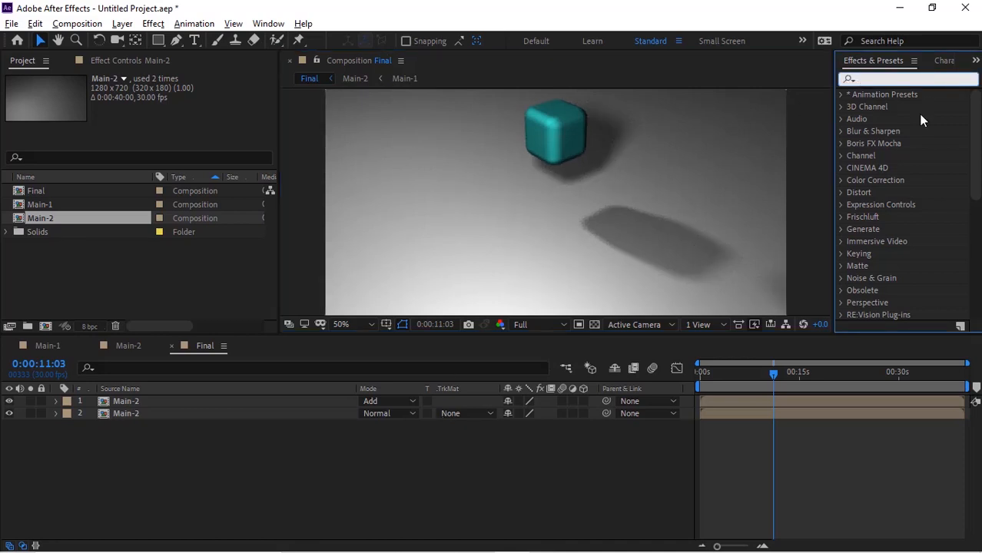
text(fast)
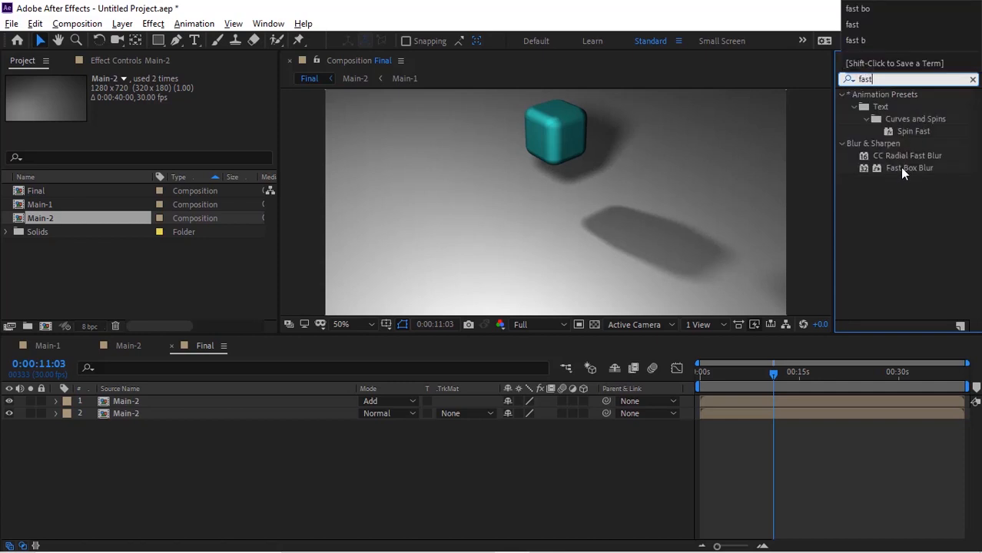
drag(902, 168, 213, 405)
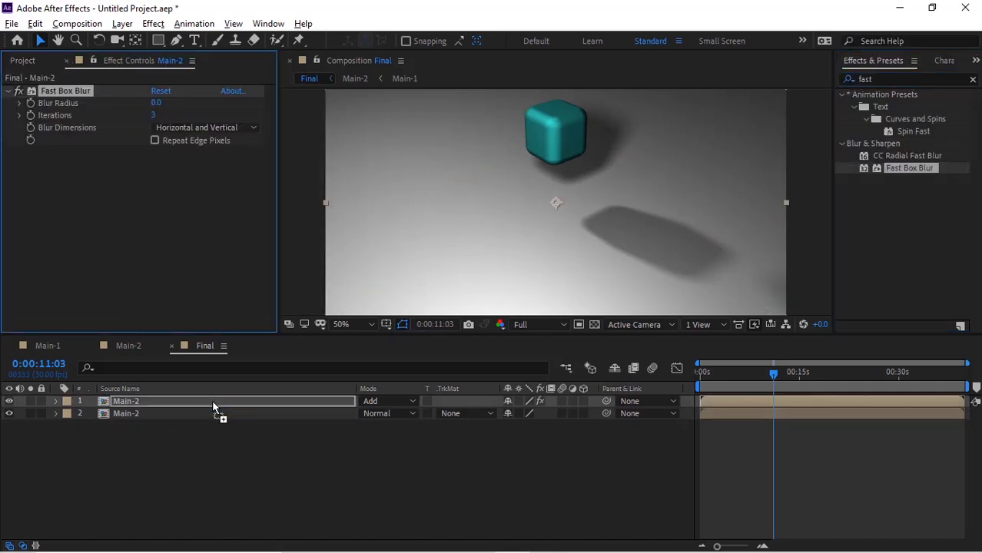
click(155, 140)
click(153, 115)
text(1)
click(150, 175)
click(157, 104)
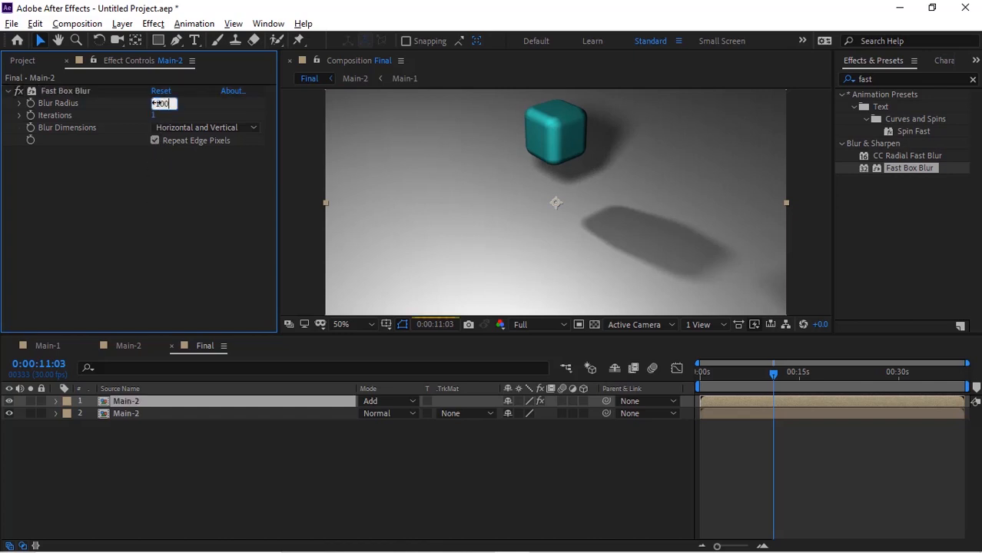
text(200)
key(Return)
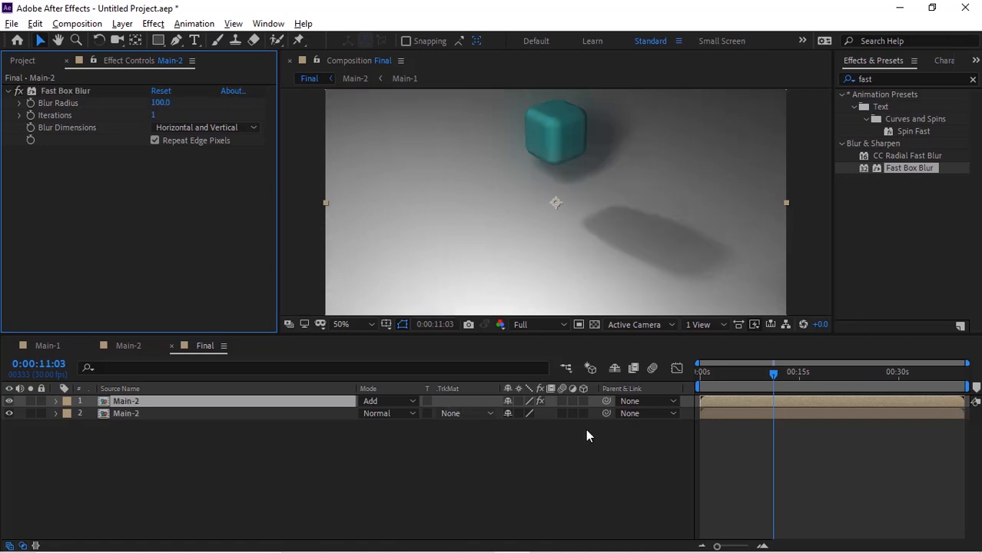
click(830, 375)
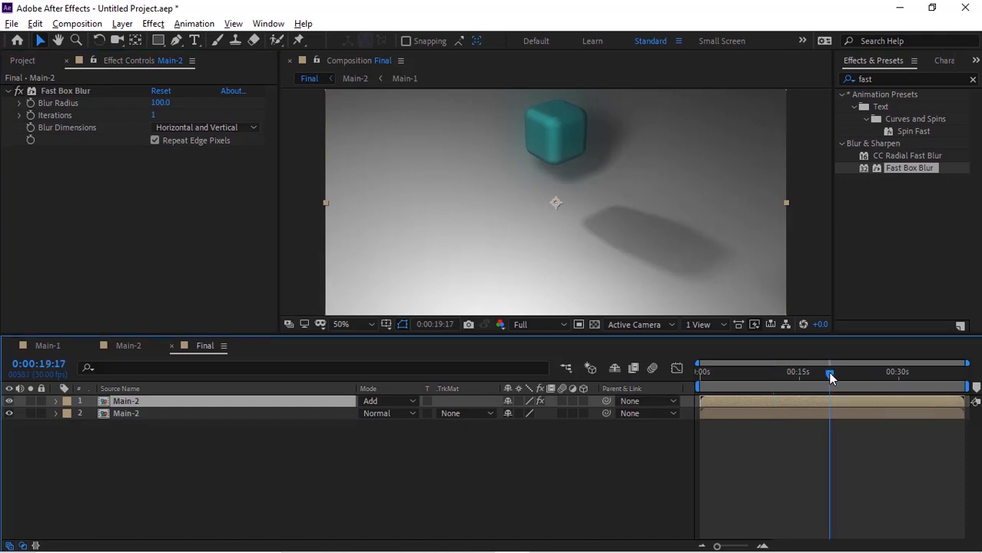
Add an adjustment layer above both Main-2 layers and rename it CC.
click(266, 459)
right_click(265, 458)
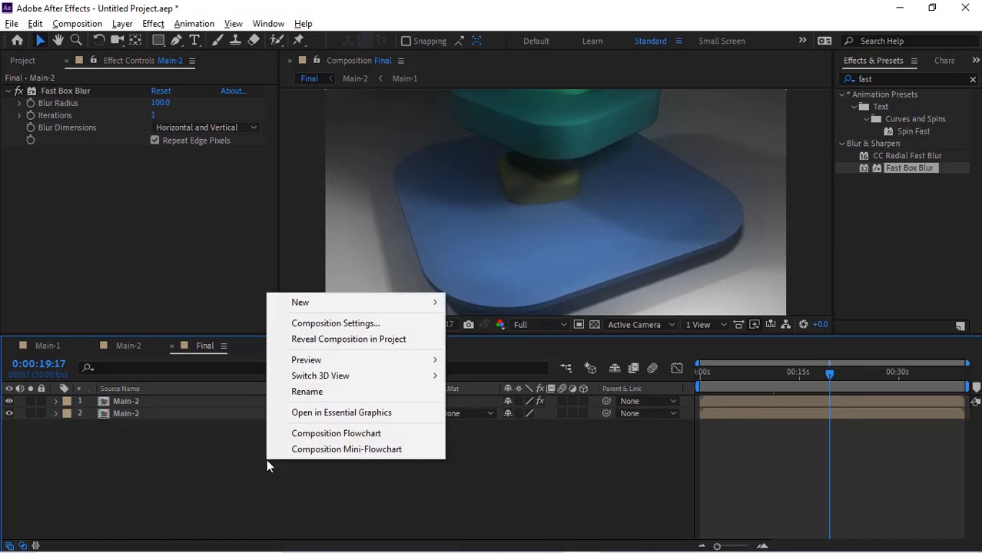
mouse_move(356, 304)
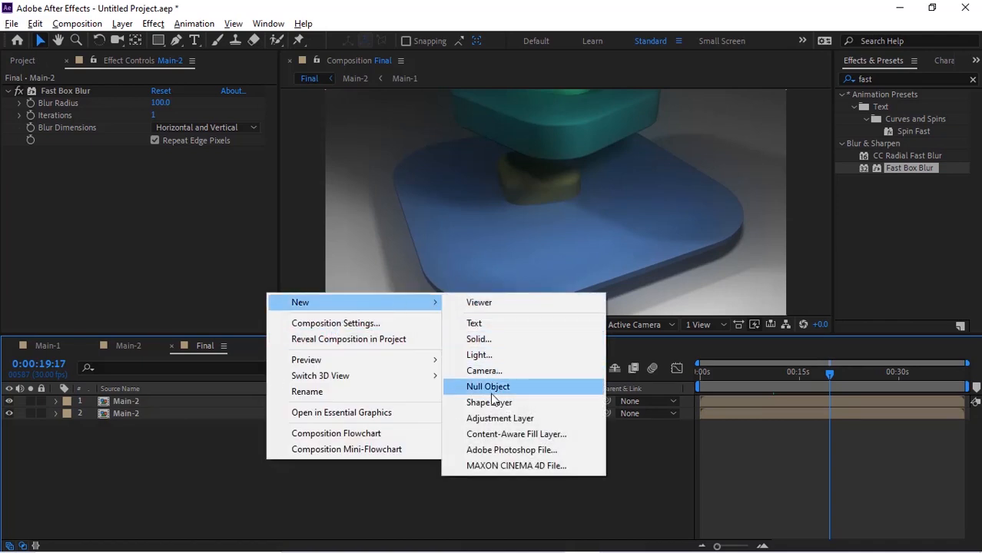
click(503, 419)
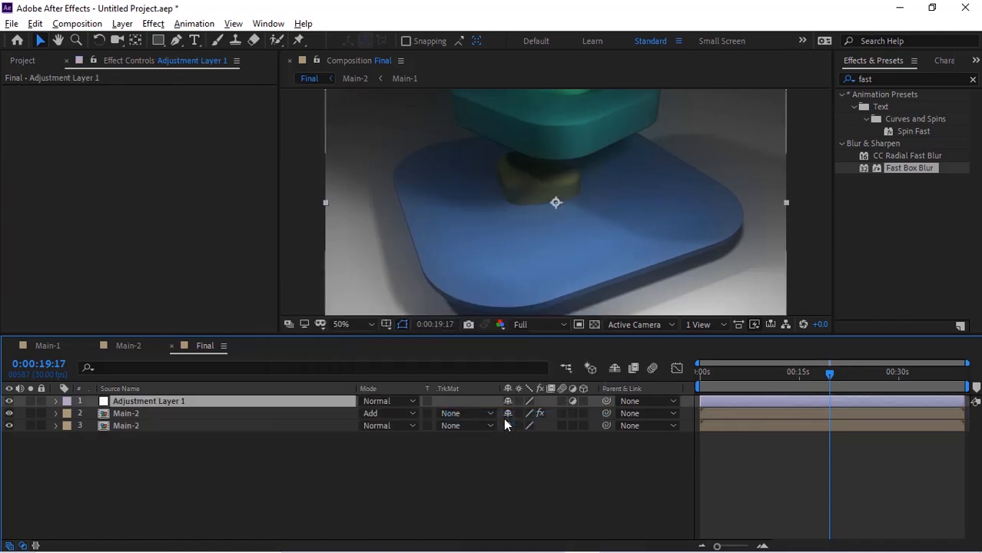
key(Return)
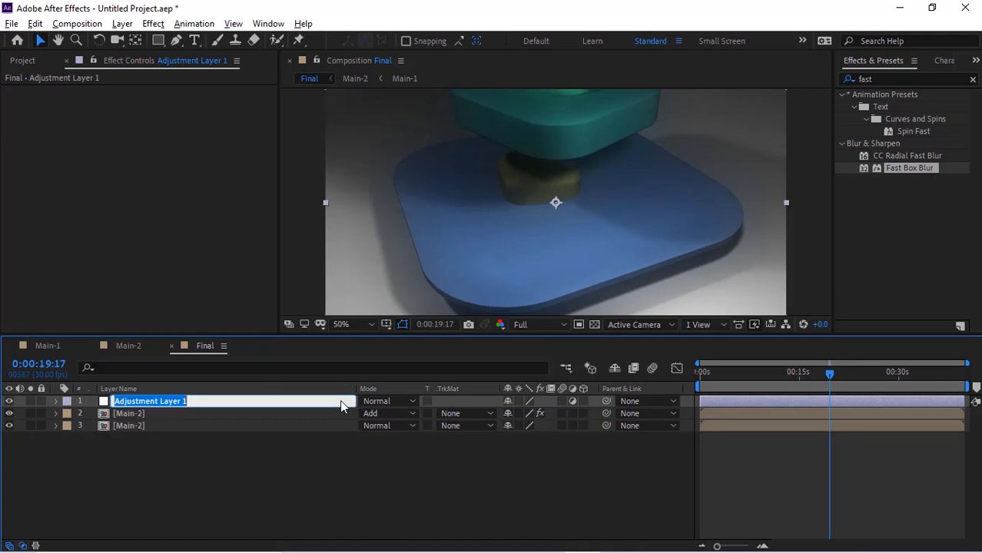
text(CC)
key(Return)
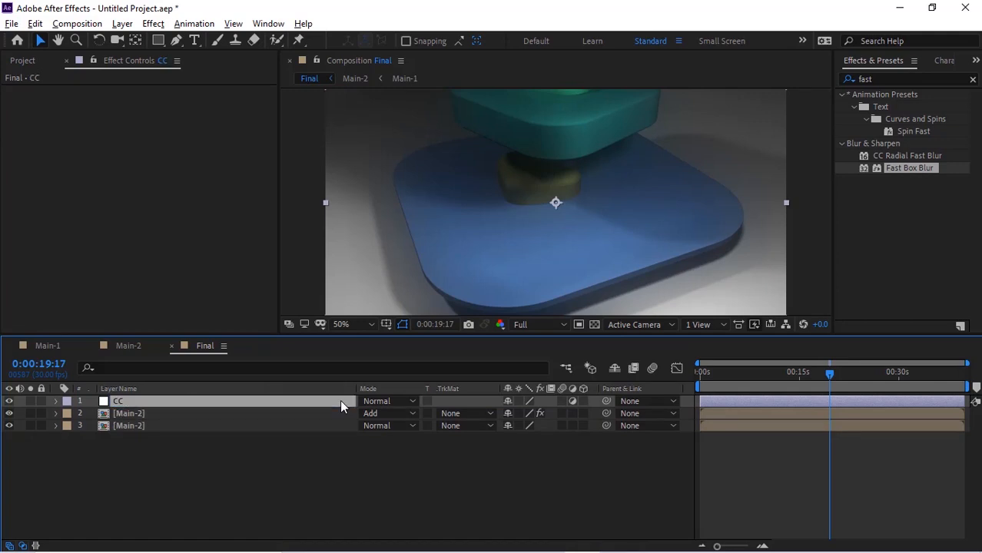
click(326, 467)
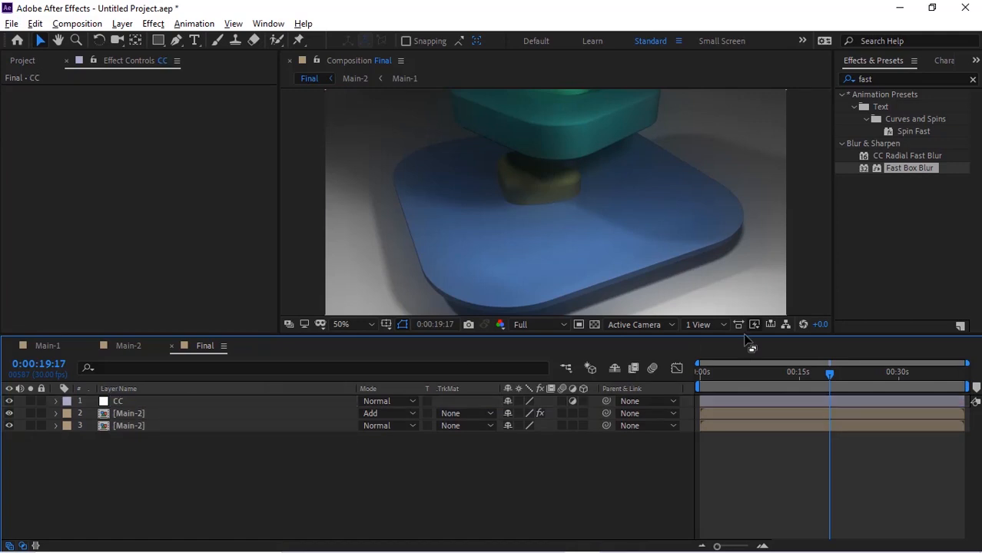
Find the Curves colour correction effect and apply it to the CC adjustment layer.
click(882, 72)
key(BackSpace)
text(curve)
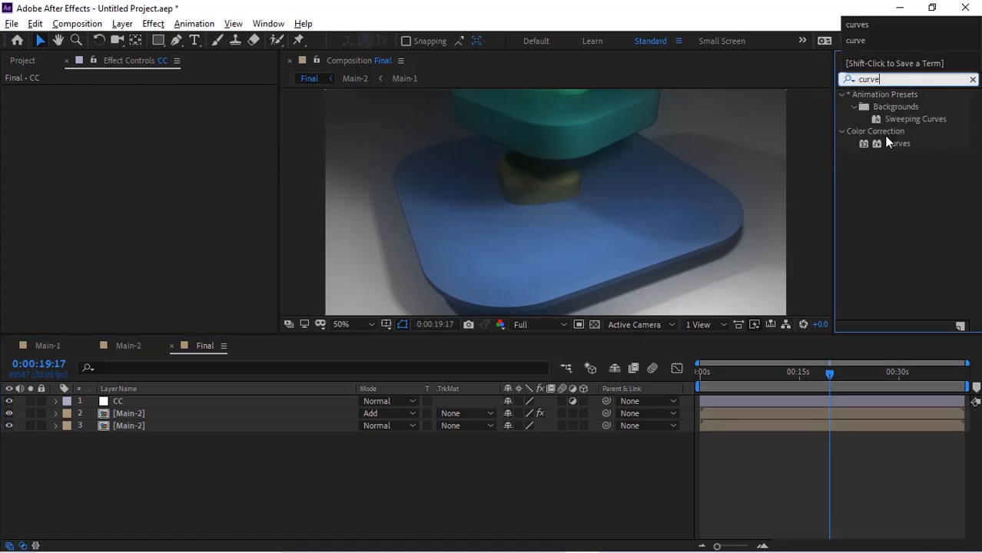
click(896, 144)
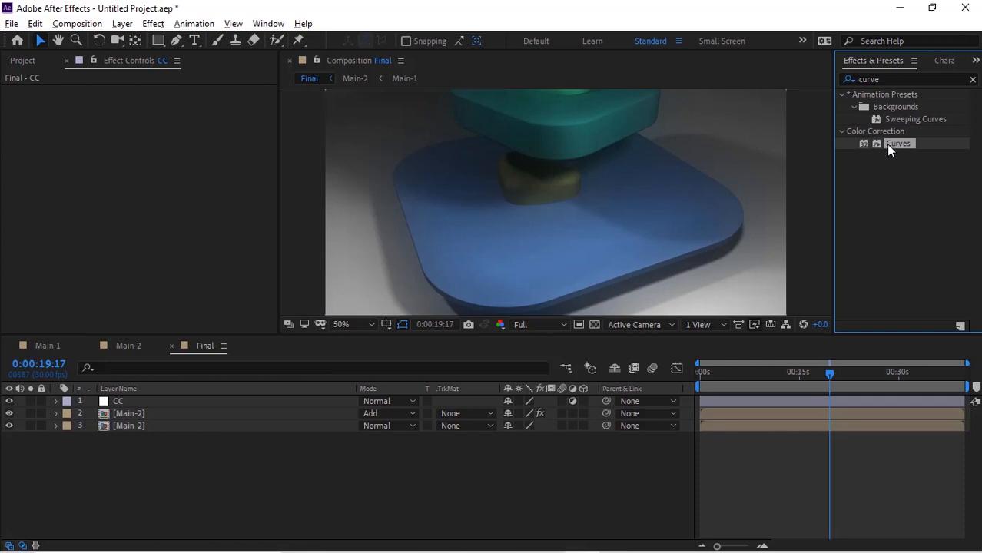
drag(888, 145, 156, 399)
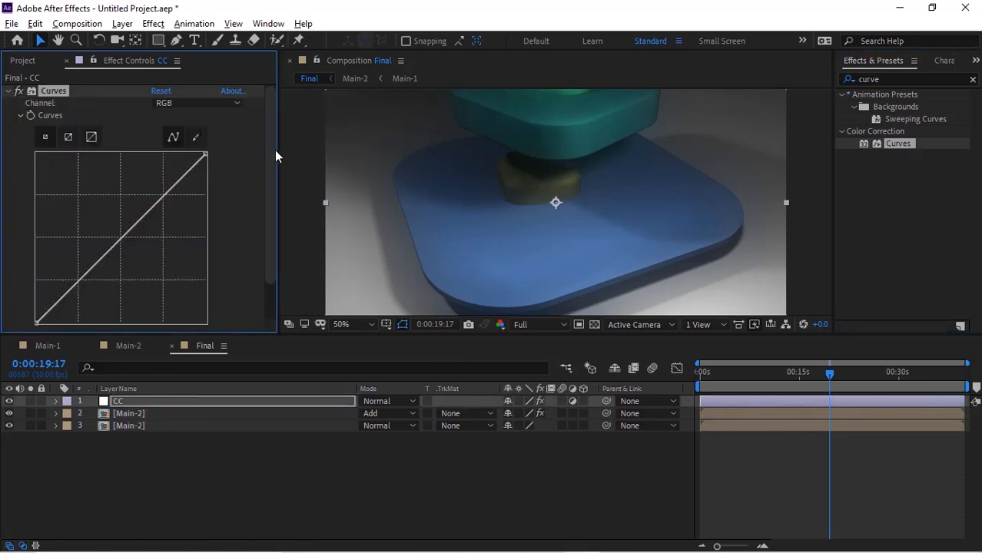
Shape CC's RGB curve into a gentle S by raising the highlights and lowering the shadows.
drag(275, 149, 271, 168)
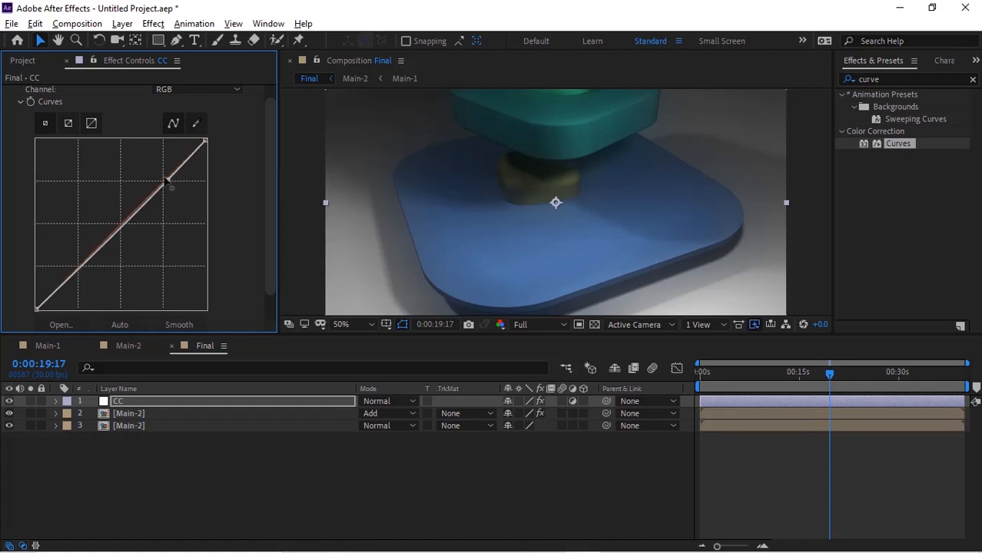
drag(163, 179, 158, 169)
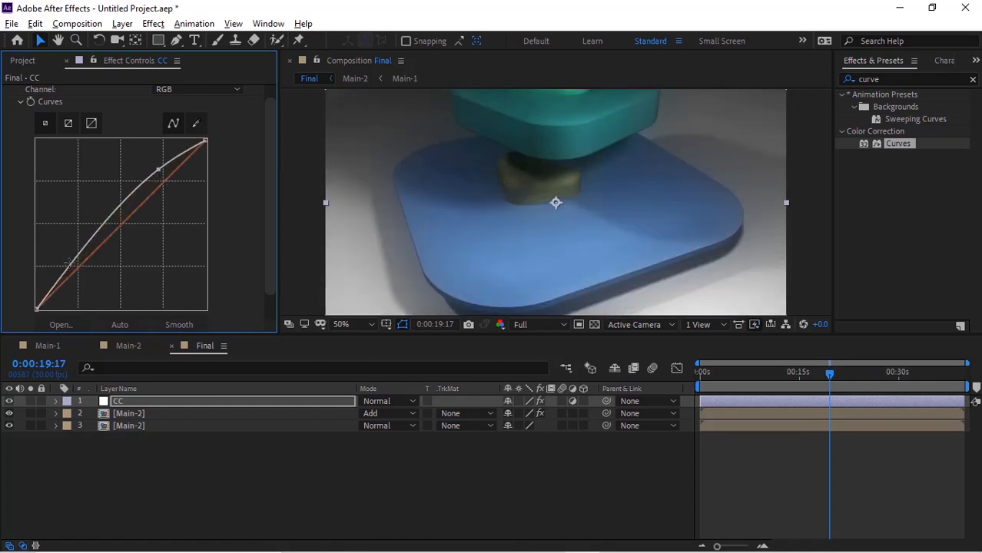
mouse_move(77, 260)
mouse_down()
mouse_move(87, 279)
mouse_move(90, 271)
mouse_up()
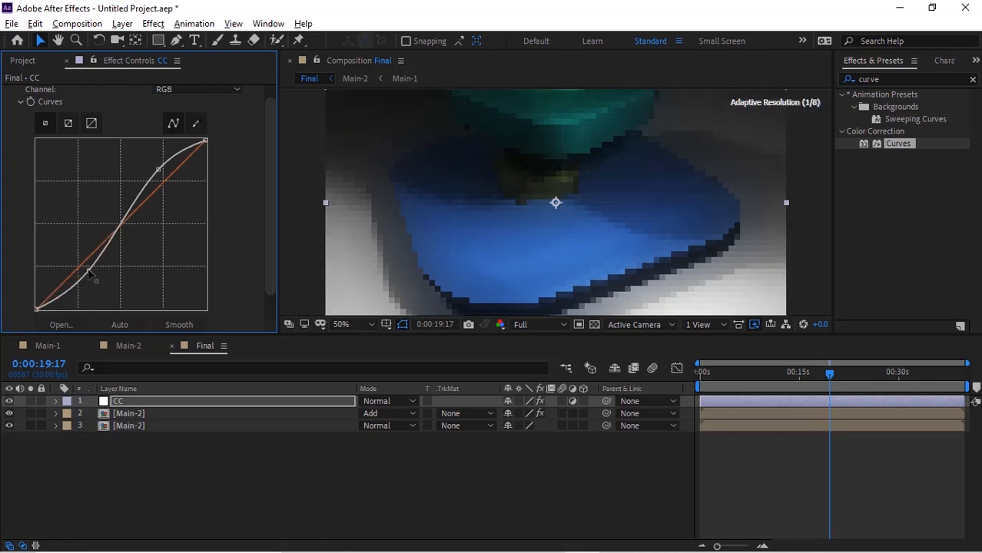
Fine-tune CC's RGB curve by nudging its highlight point slightly up and its shadow point slightly toward the darker end.
drag(158, 168, 154, 165)
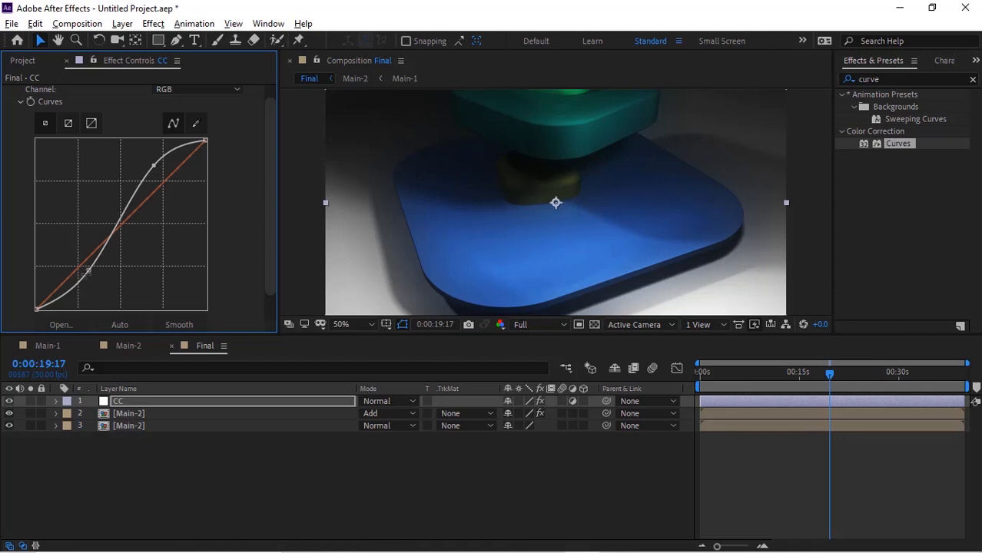
mouse_move(88, 272)
mouse_down()
mouse_move(86, 282)
mouse_move(80, 275)
mouse_up()
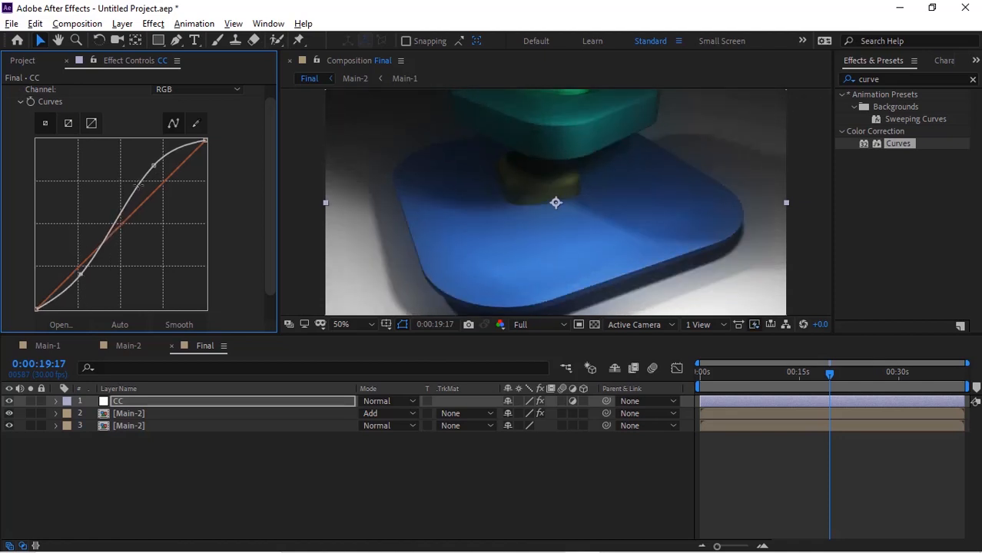
drag(152, 166, 156, 172)
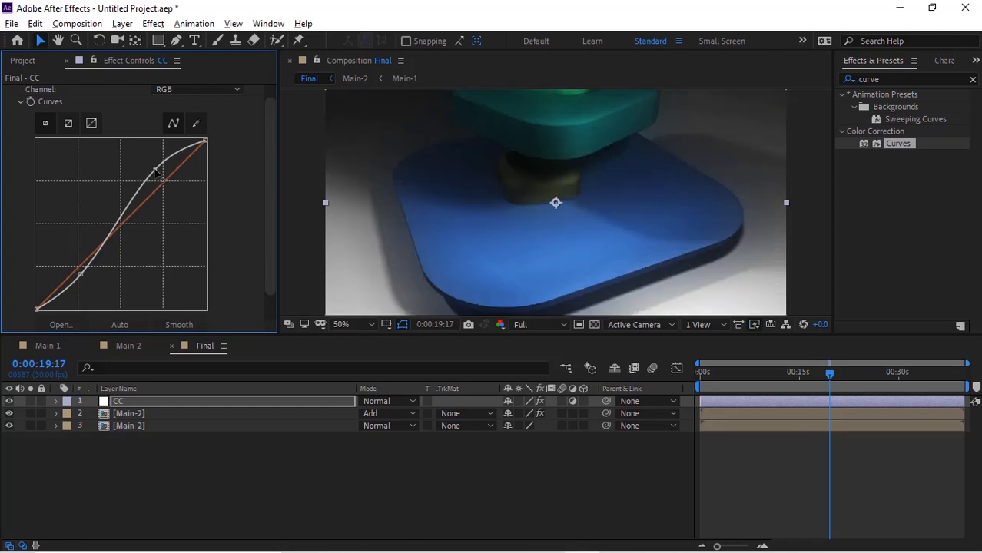
Find the Hue/Saturation colour correction effect and apply it to the CC adjustment layer.
click(898, 78)
key(BackSpace)
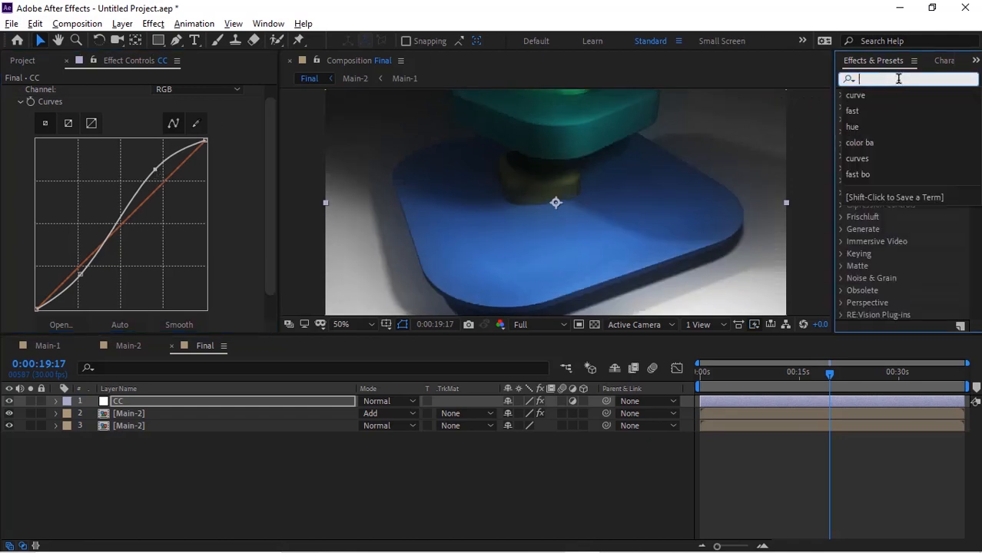
text(hue)
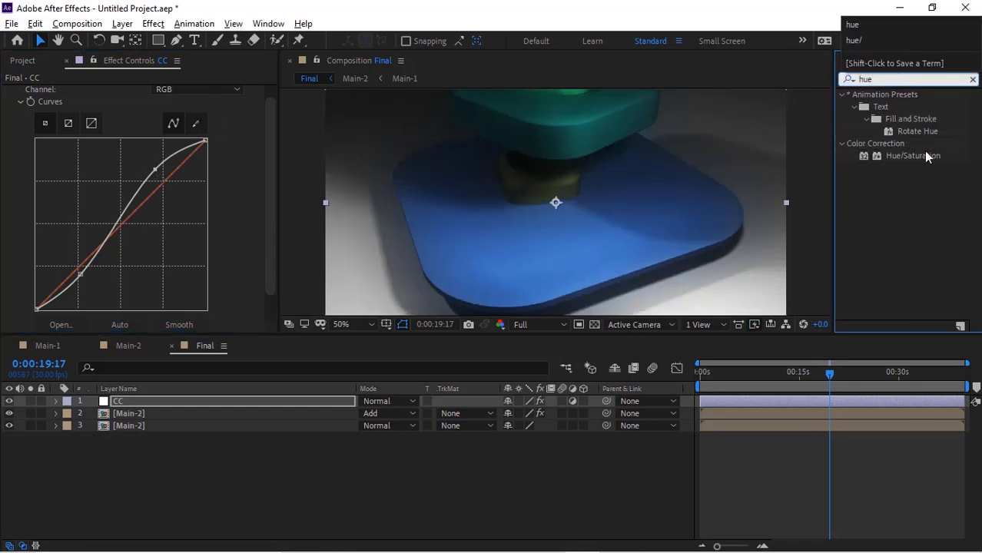
double_click(925, 157)
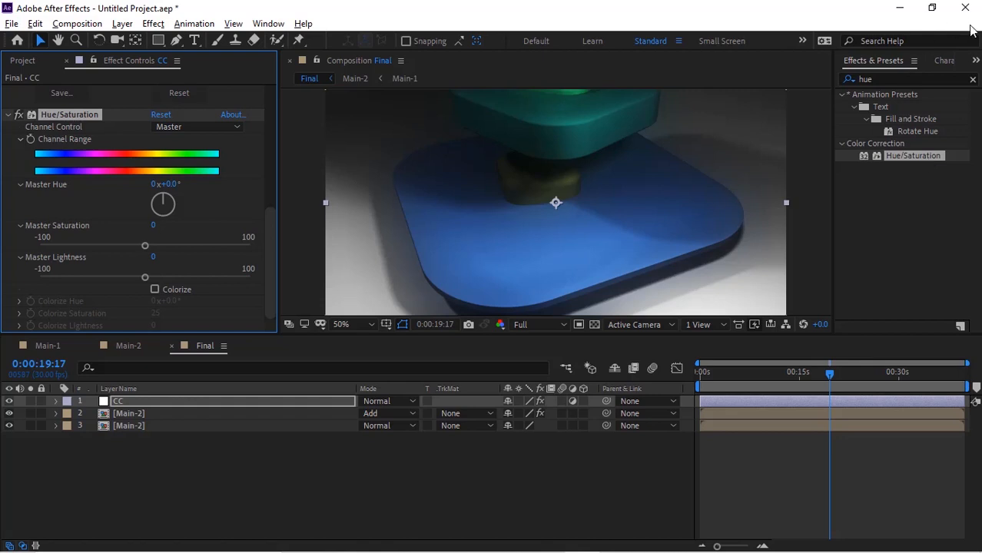
Set CC's Hue/Saturation effect to a Master Hue of 80° and a Master Saturation of 23.
click(167, 185)
text(60)
key(Tab)
text(23)
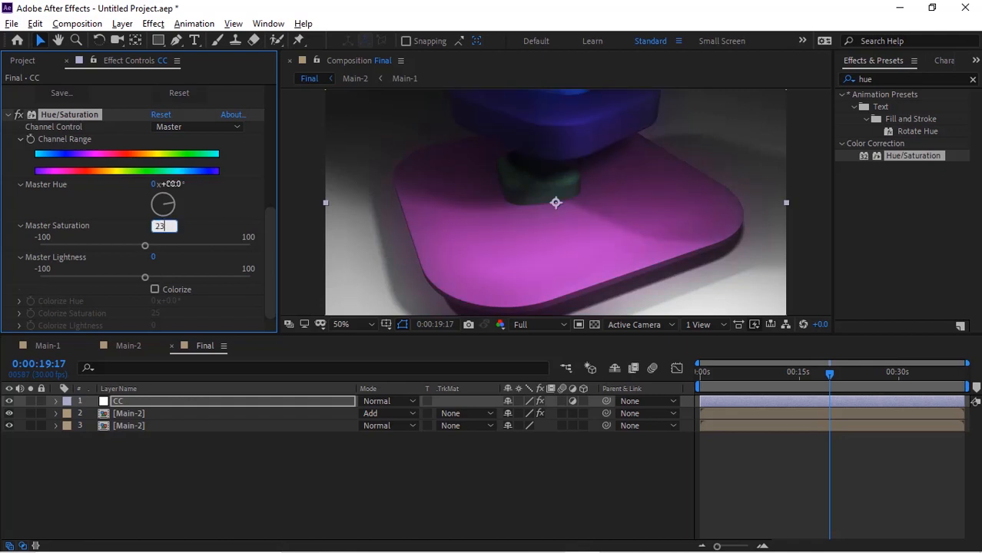
key(Return)
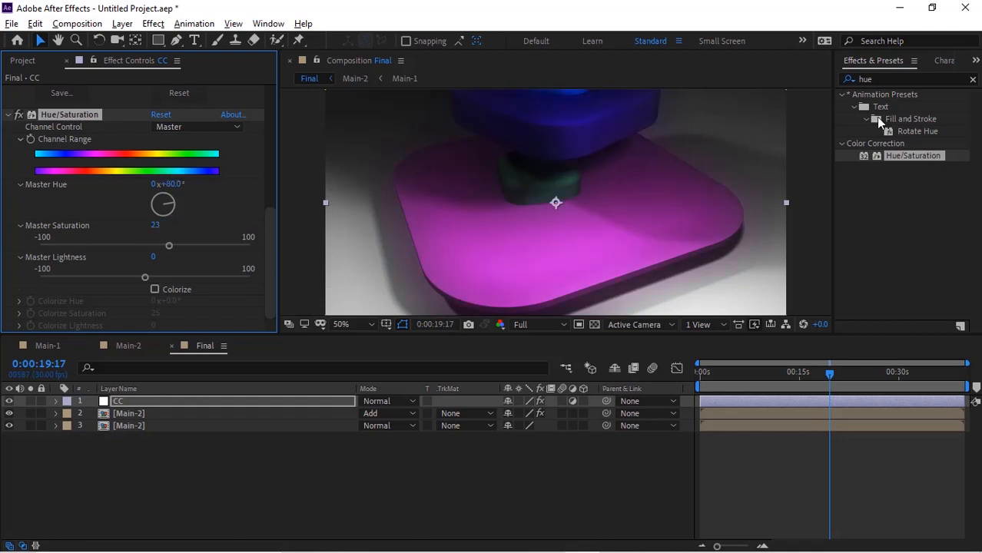
Find the Color Balance effect and apply it to the CC adjustment layer.
click(895, 80)
double_click(894, 80)
text(co)
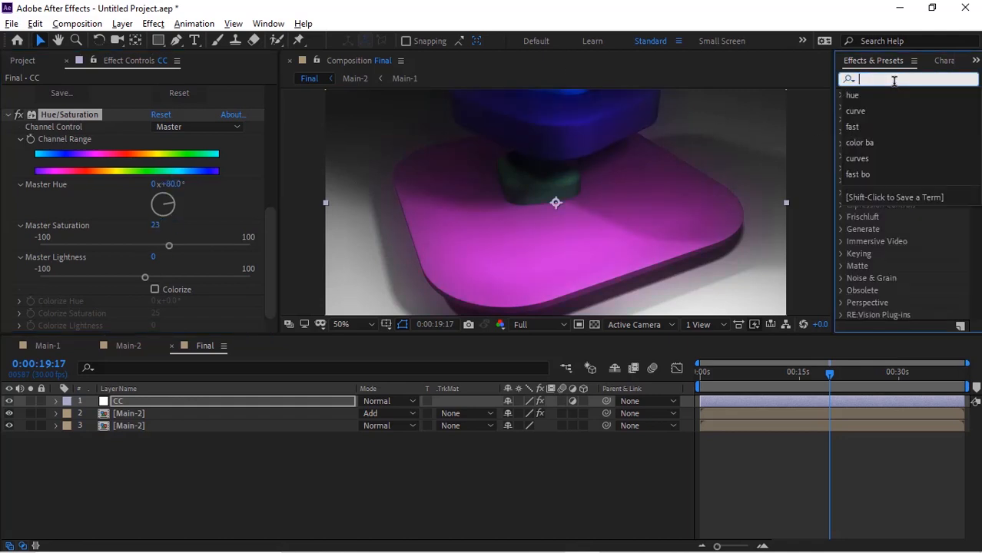
text(lor ba)
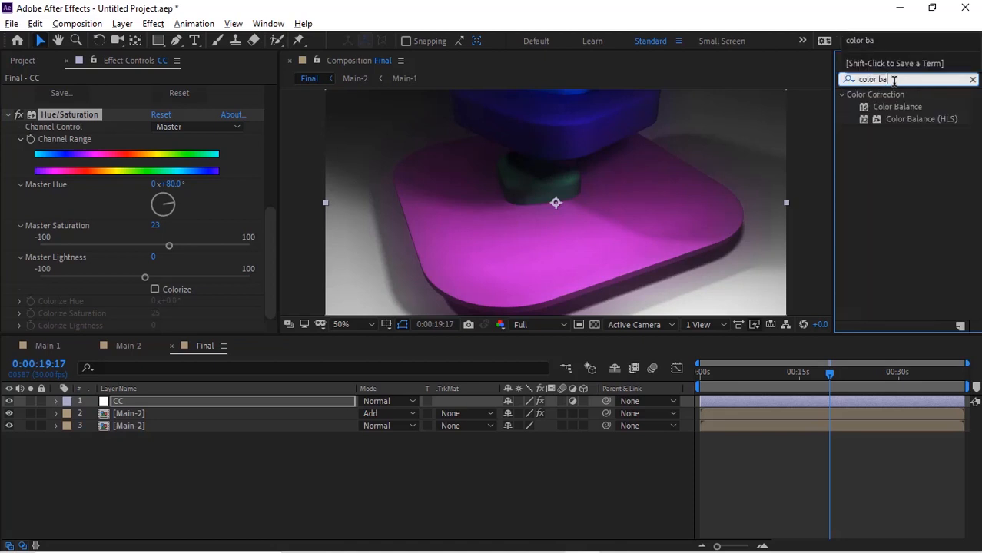
double_click(897, 107)
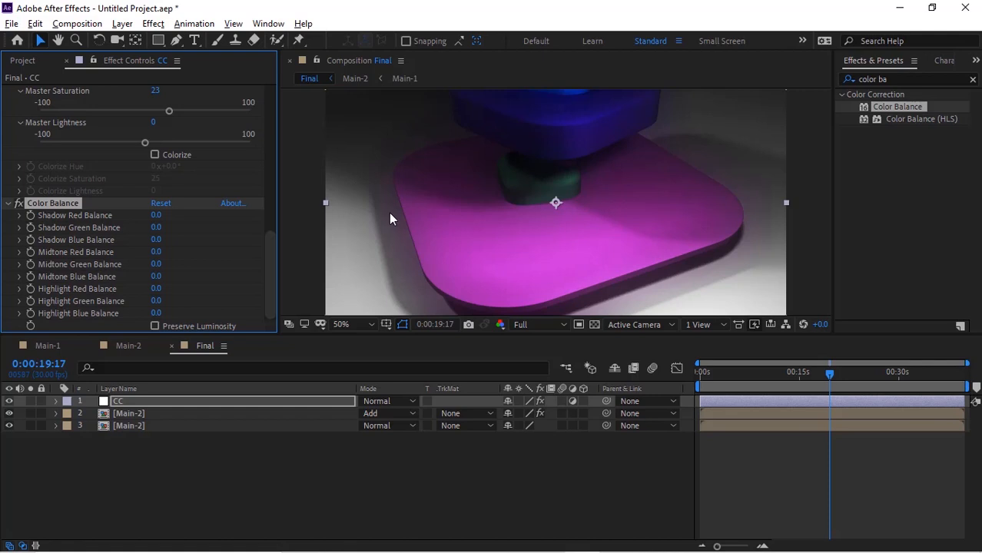
Set the Shadow Red Balance of CC's Color Balance effect to 43.
click(156, 215)
text(46)
key(BackSpace)
text(3)
key(Return)
Set CC's Color Balance highlights to red -37, green 18 and blue -16.
click(156, 289)
text(-37)
key(Tab)
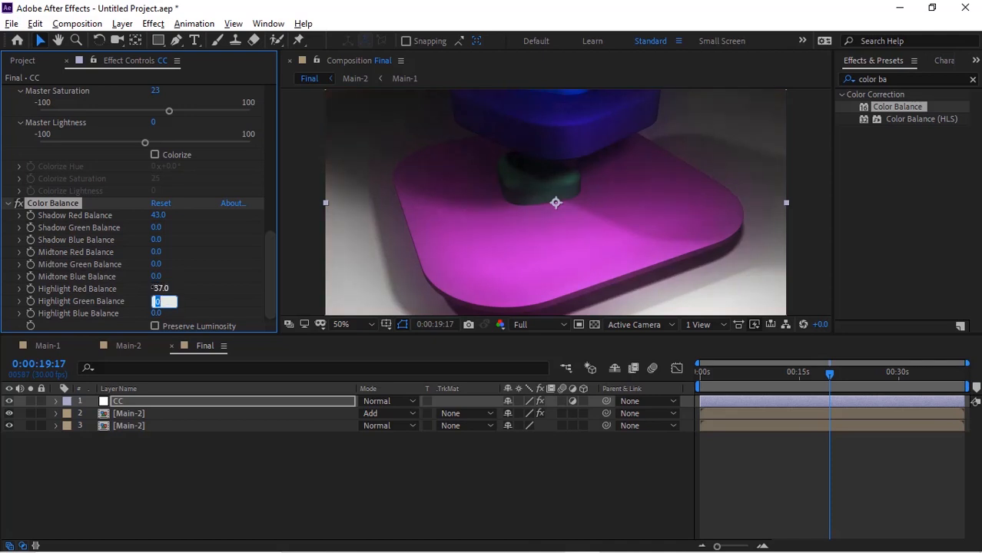
text(18)
key(Tab)
text(-1)
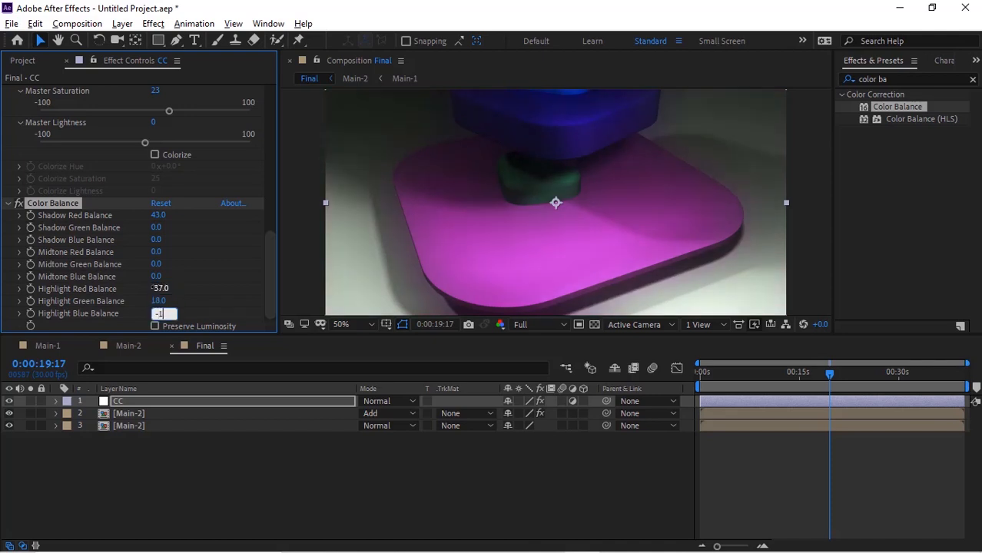
text(6)
key(Return)
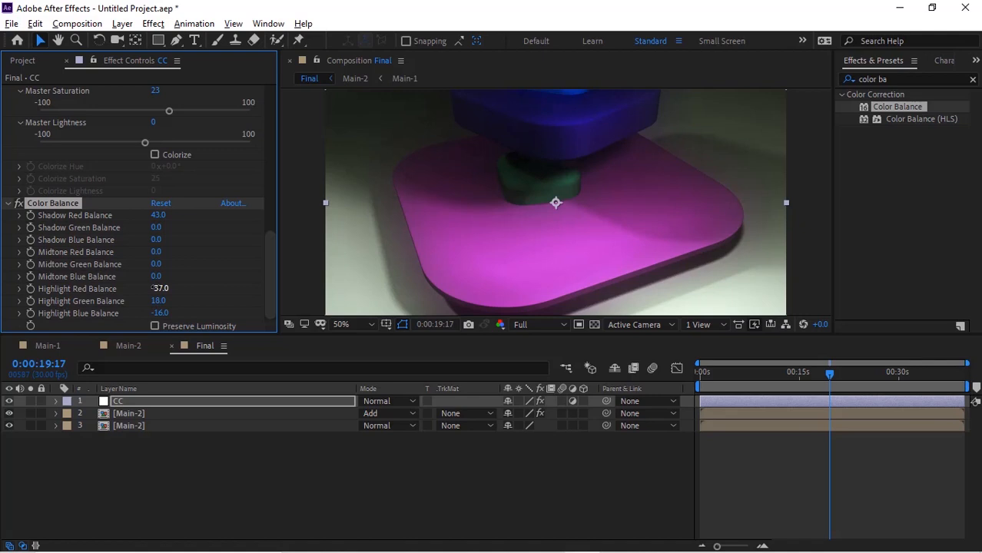